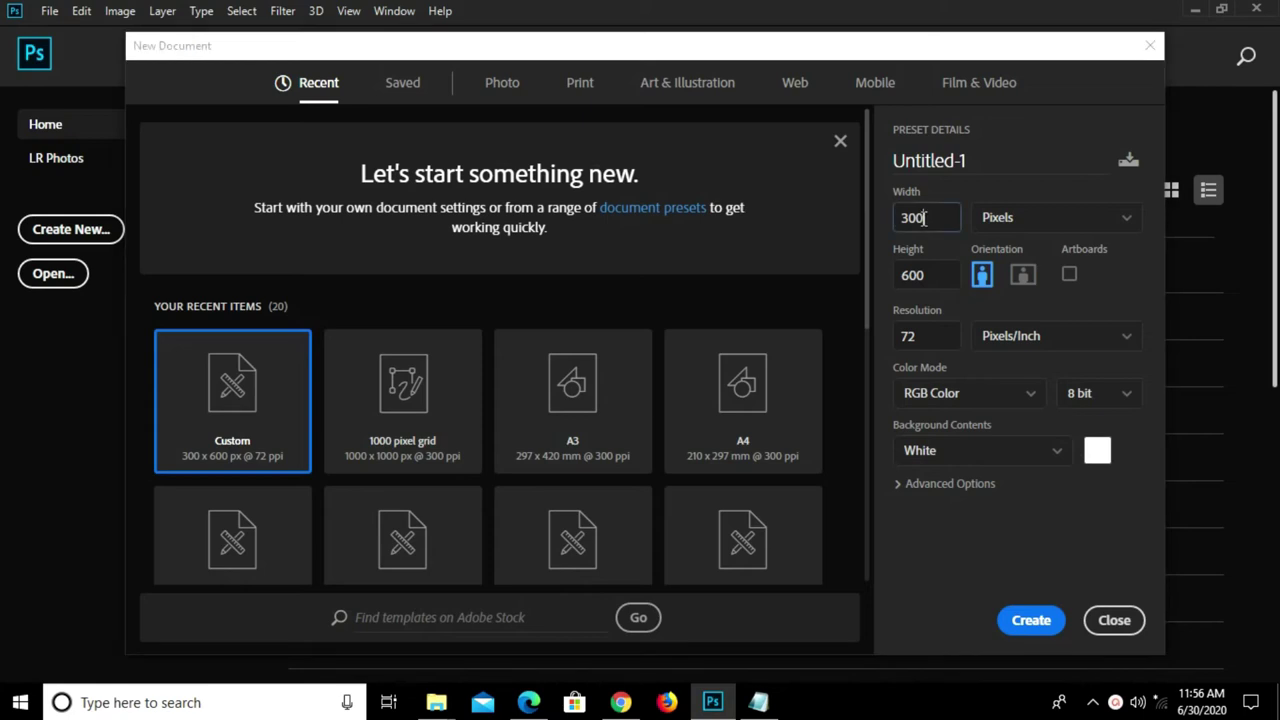
- Create a new 300 × 600 px, 72 ppi document with a white background
left_click(921, 281)
left_click(897, 343)
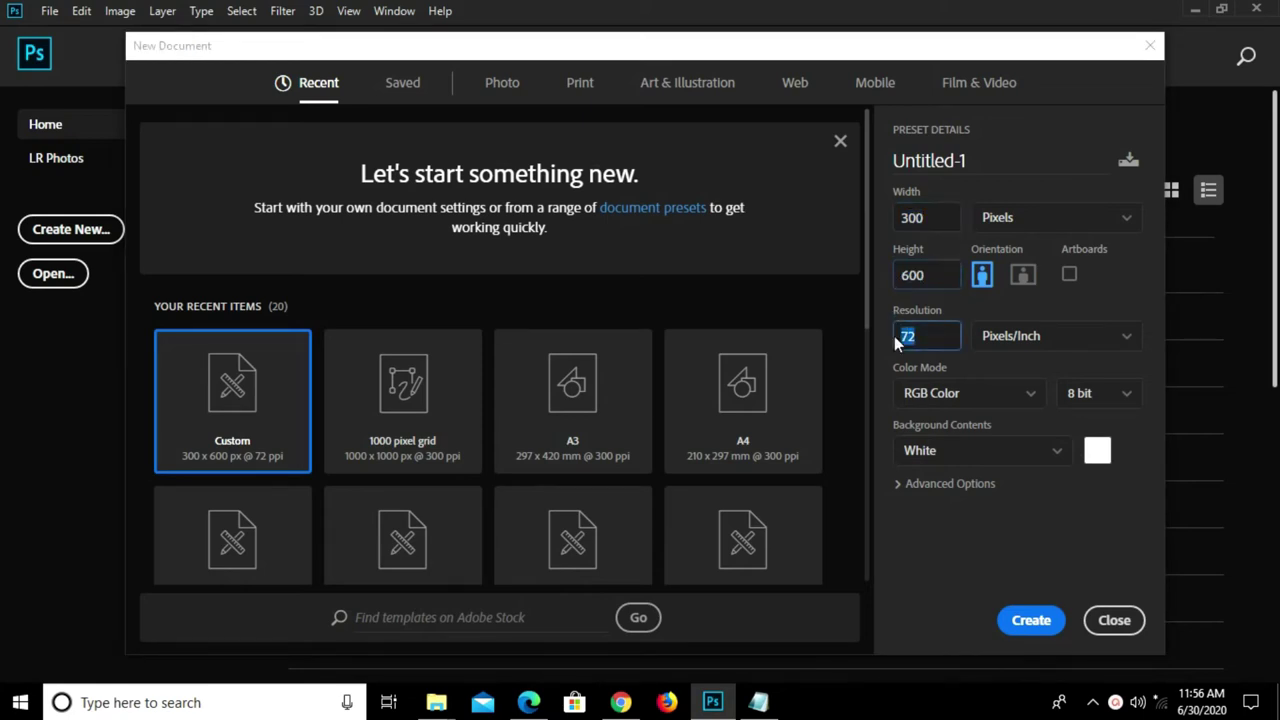
left_click(1028, 618)
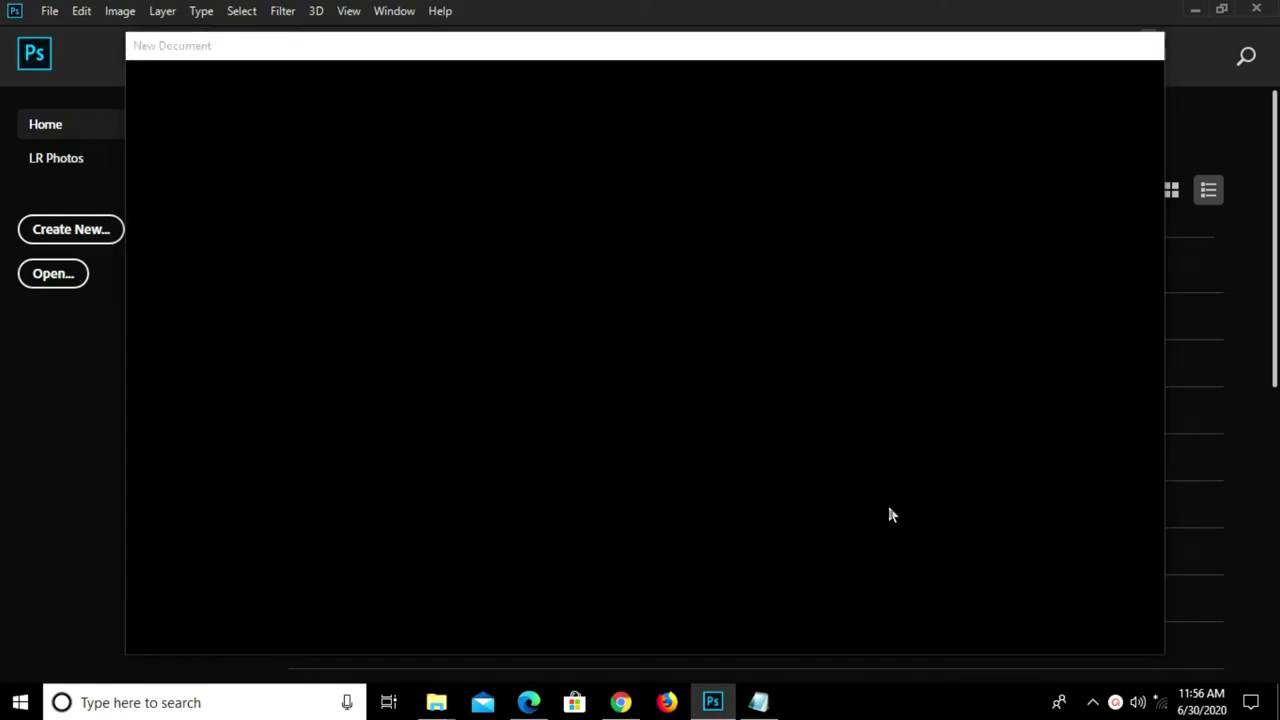
- Unlock the Background as Layer 0 and add a Solid Color fill layer
double_click(1166, 451)
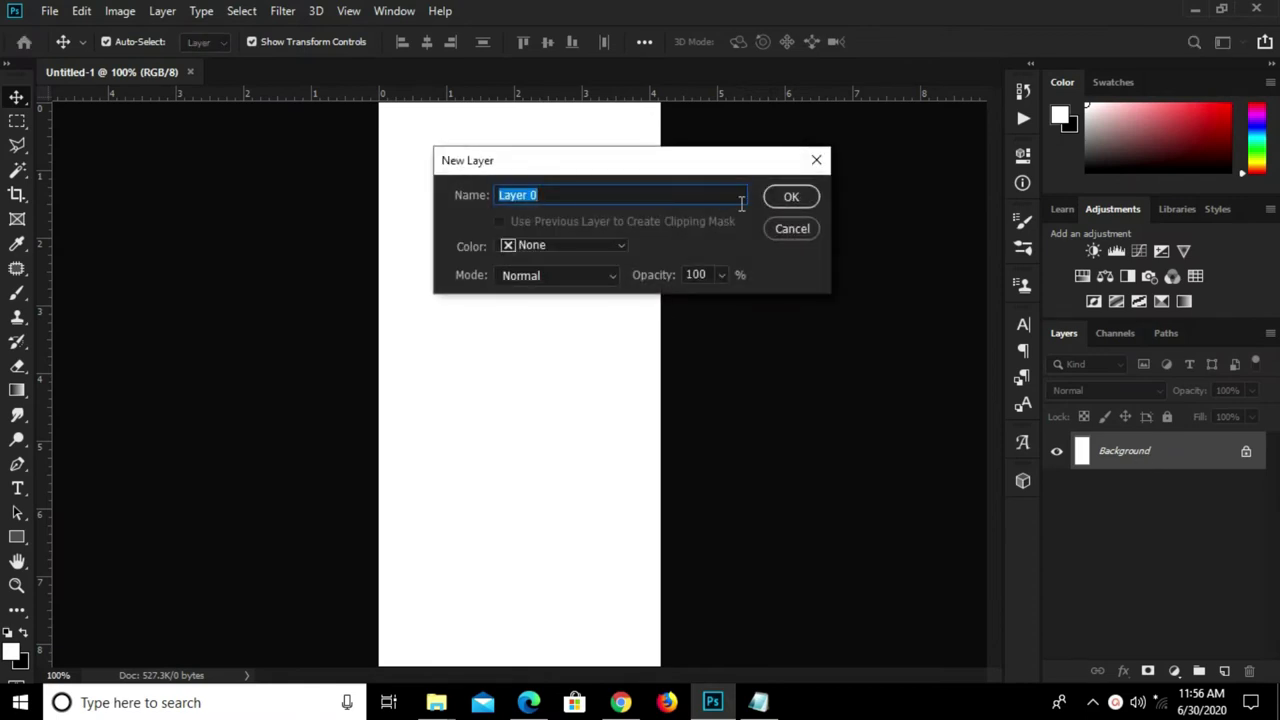
left_click(797, 197)
left_click(1174, 671)
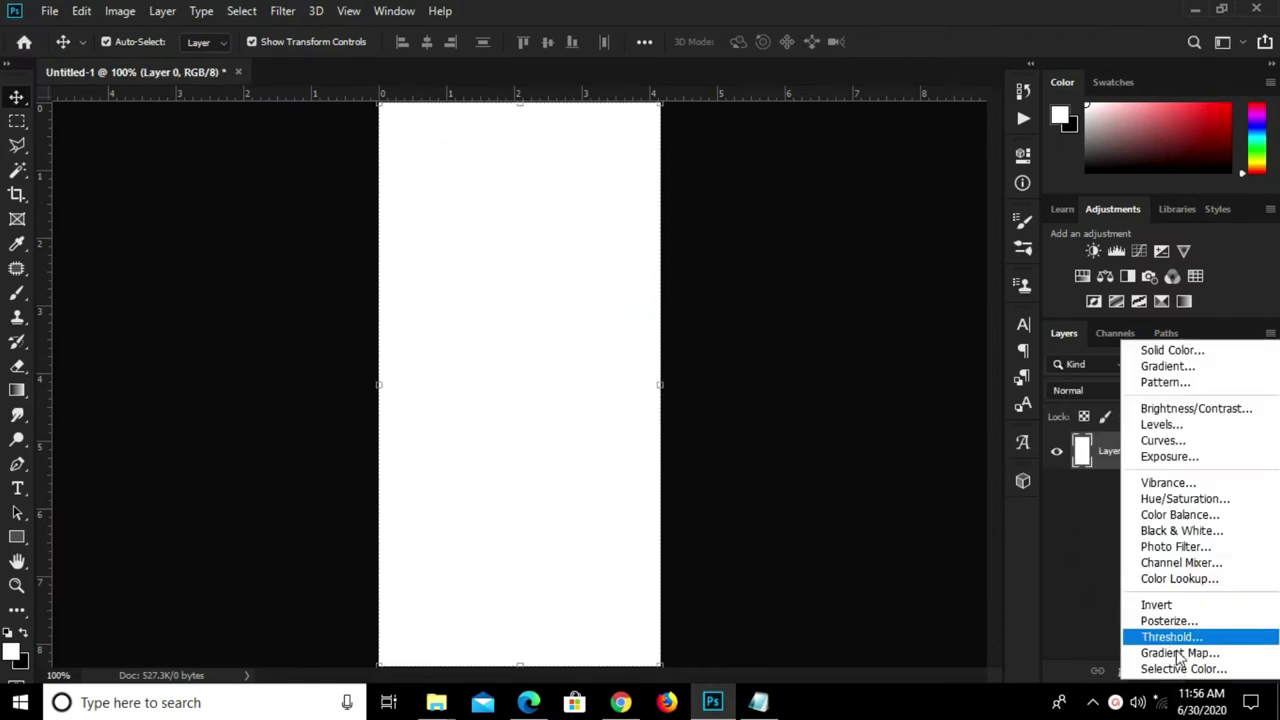
left_click(1157, 352)
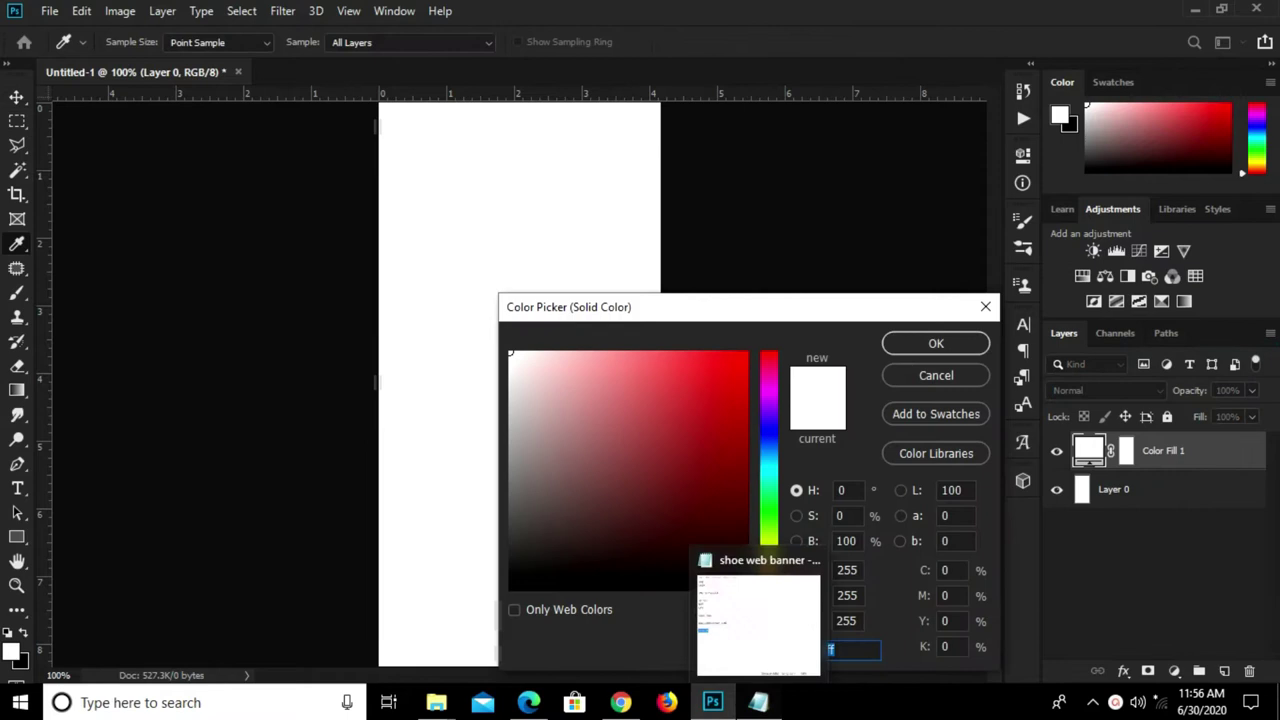
- Set the fill colour to hex 243459, copied from the Notepad notes
left_click(759, 702)
right_click(578, 435)
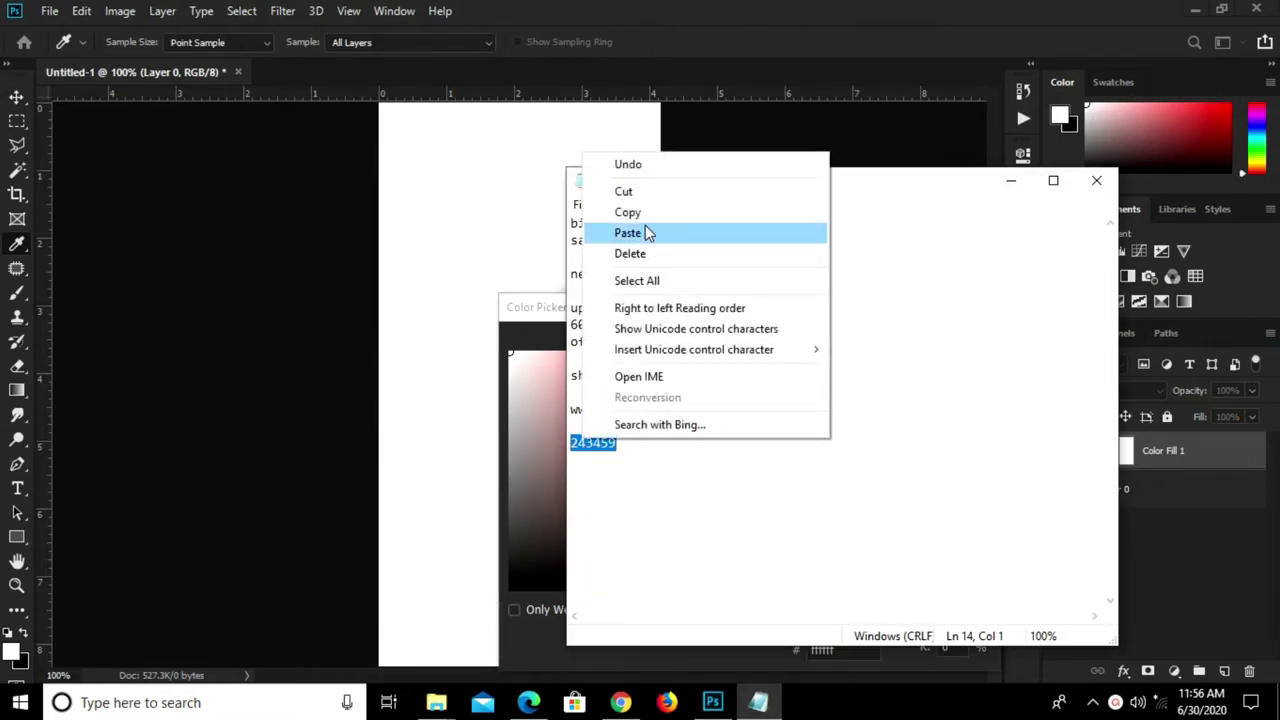
left_click(646, 213)
left_click(547, 650)
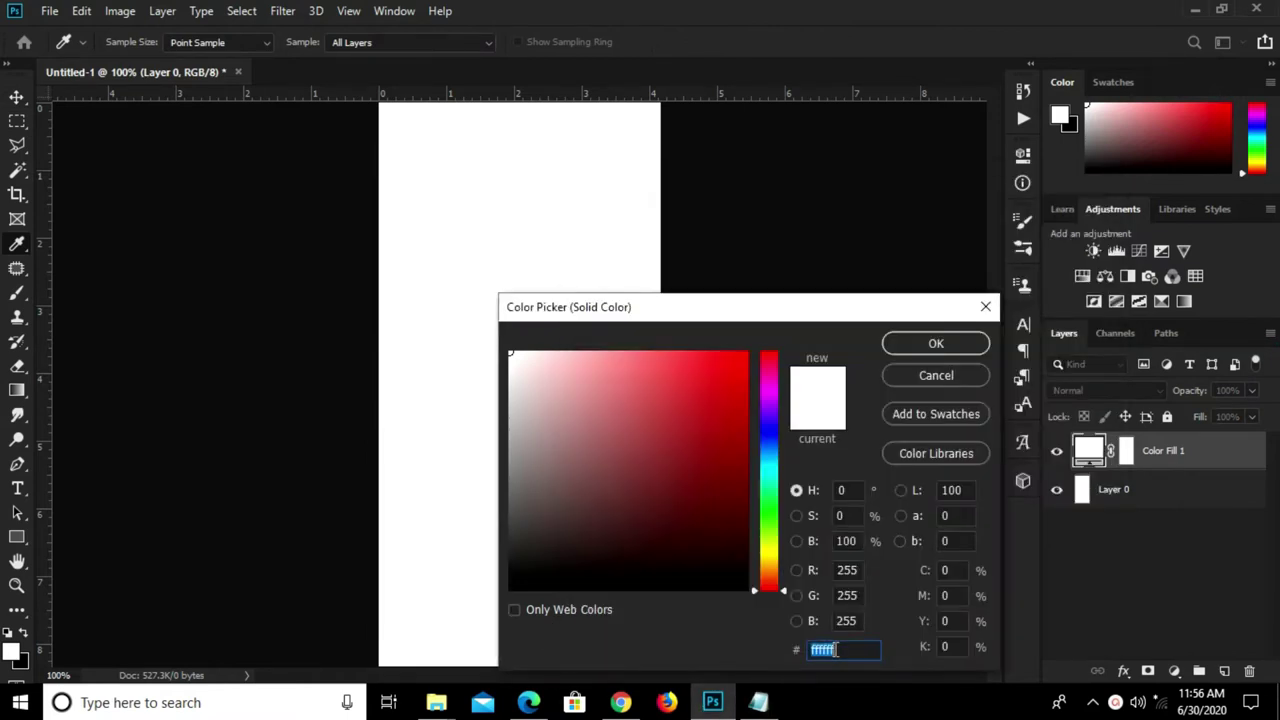
key("ctrl+v")
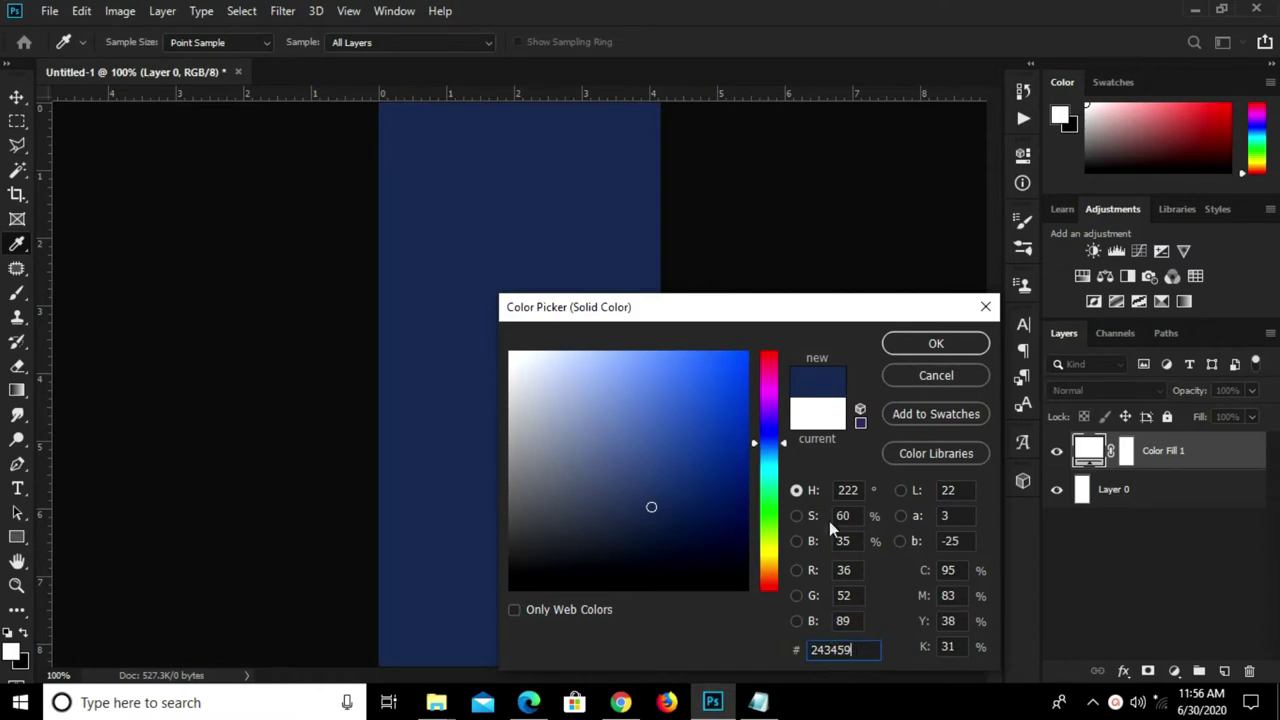
left_click(908, 346)
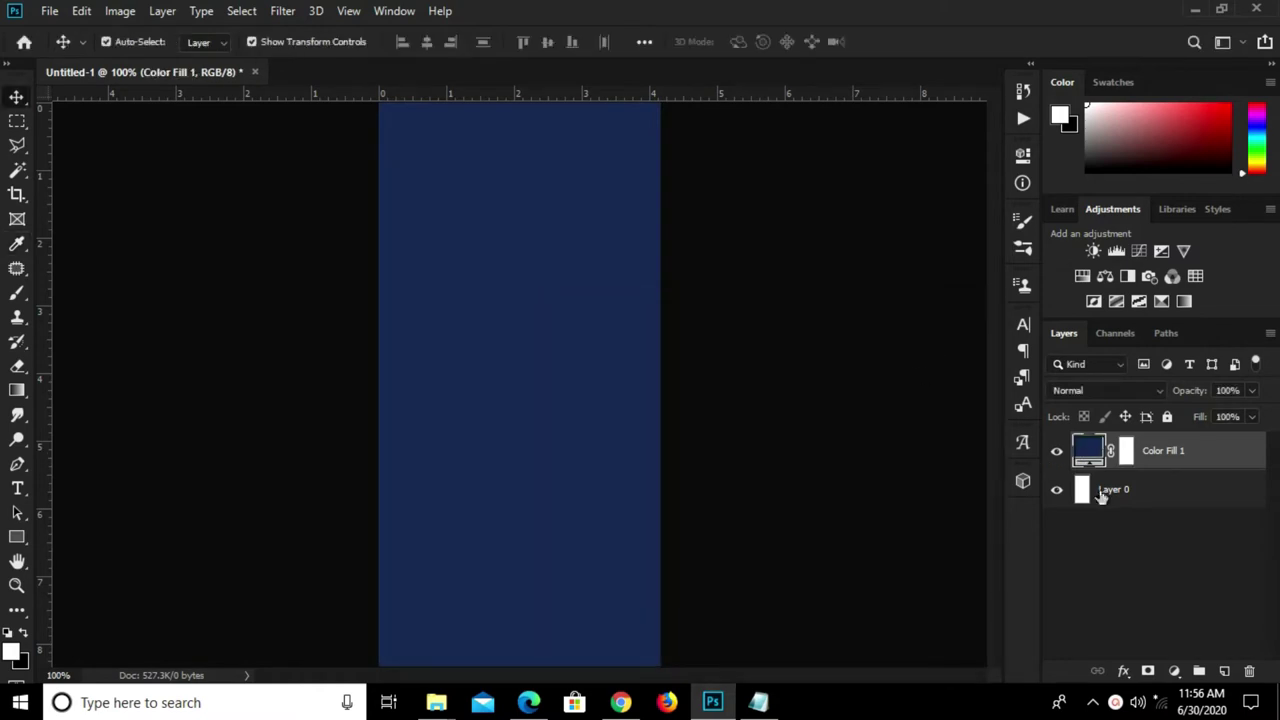
- Add a Gradient Fill layer starting from the navy-to-transparent preset
left_click(1172, 670)
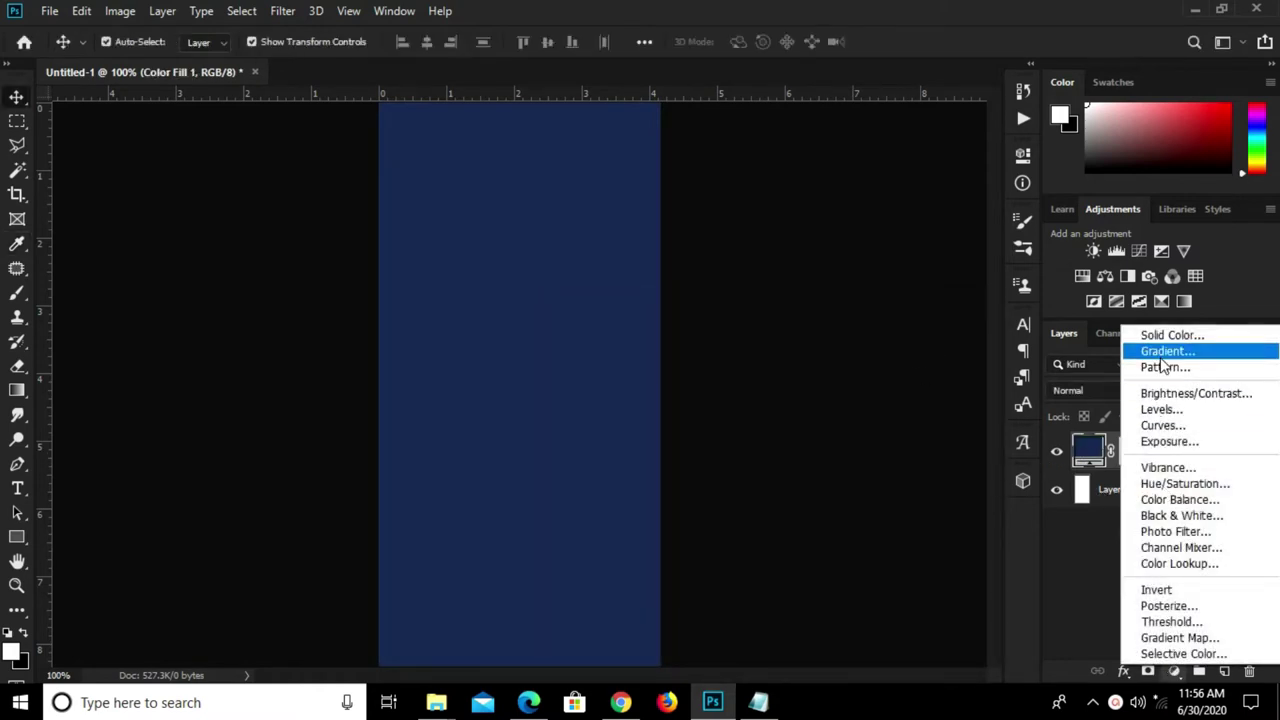
left_click(1160, 352)
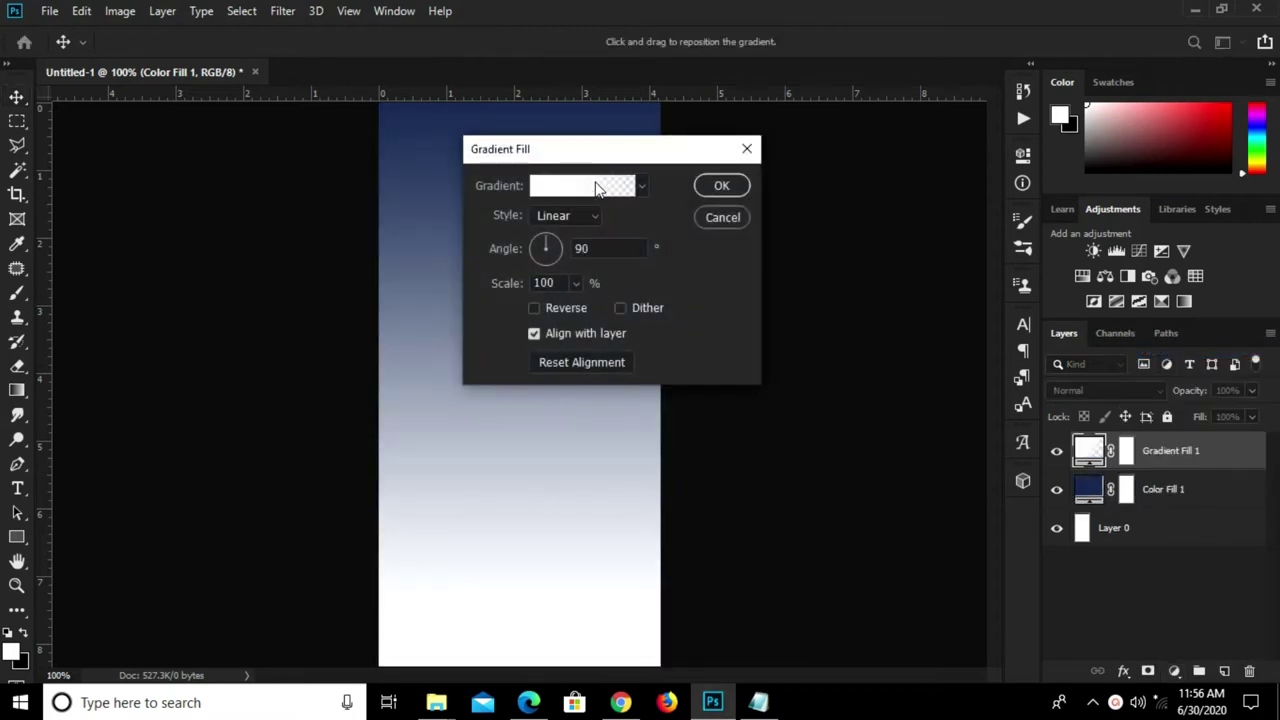
left_click(598, 189)
left_click(470, 263)
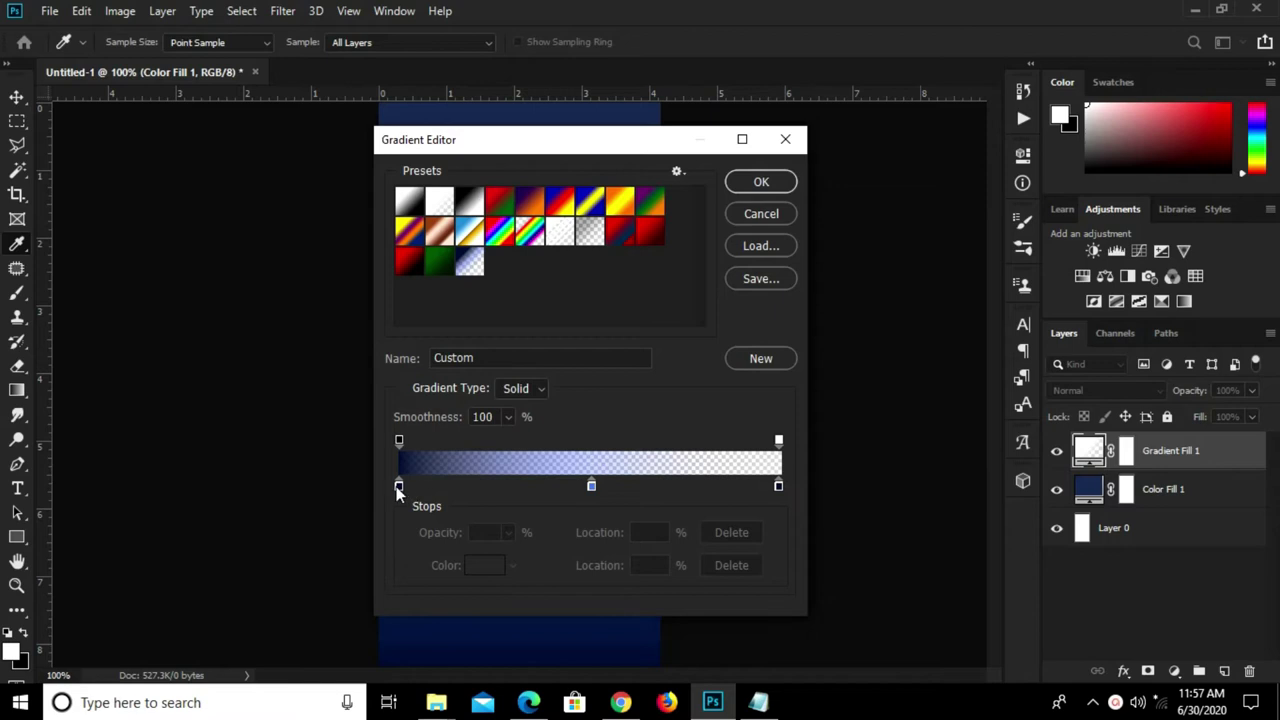
- Make the left gradient stop dark navy and the middle stop bright blue #4b78e4
left_click(398, 486)
left_click(482, 565)
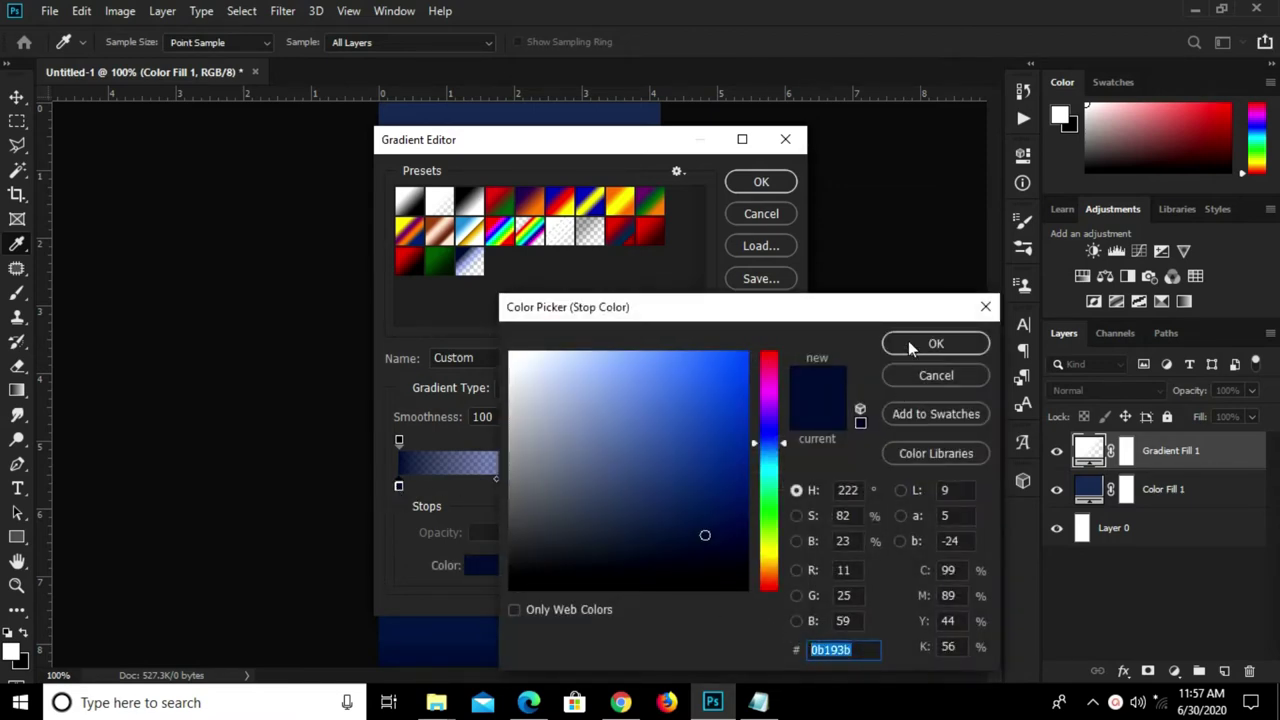
left_click(910, 345)
left_click(591, 486)
left_click(484, 565)
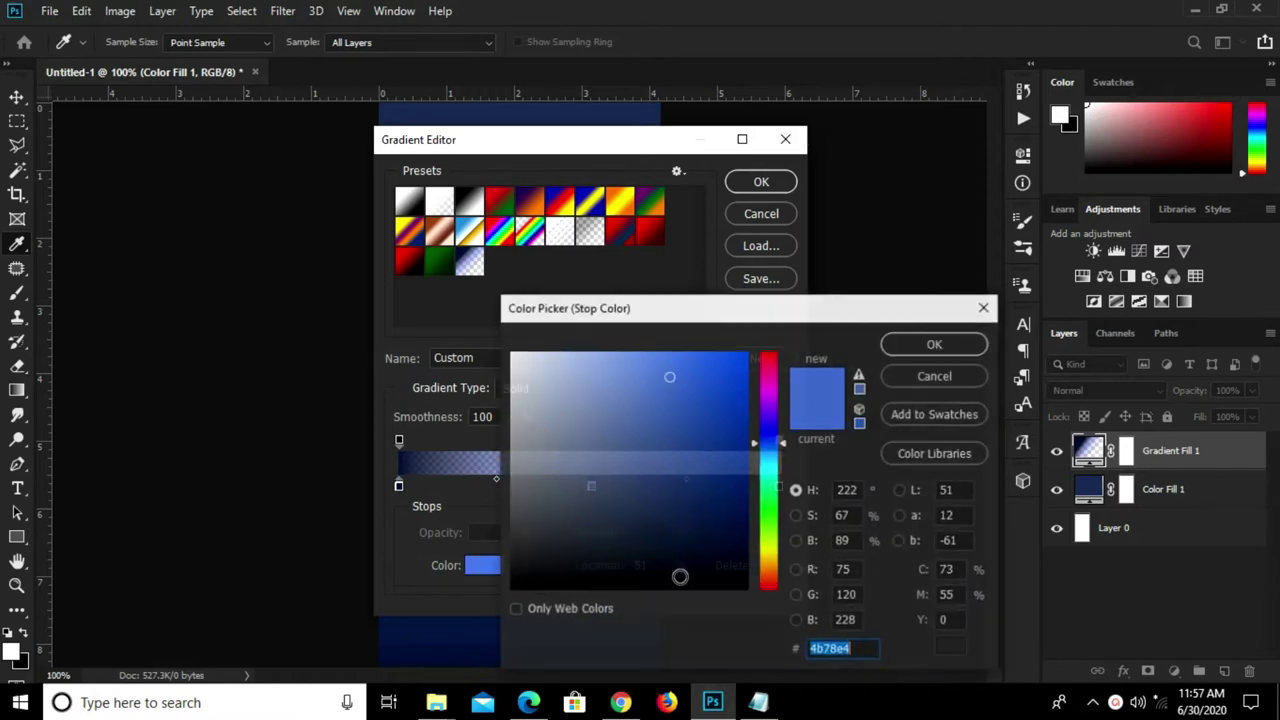
left_click(910, 337)
- Delete the extra 98% stop, make the right end stop dark navy, and apply the gradient
left_click(776, 487)
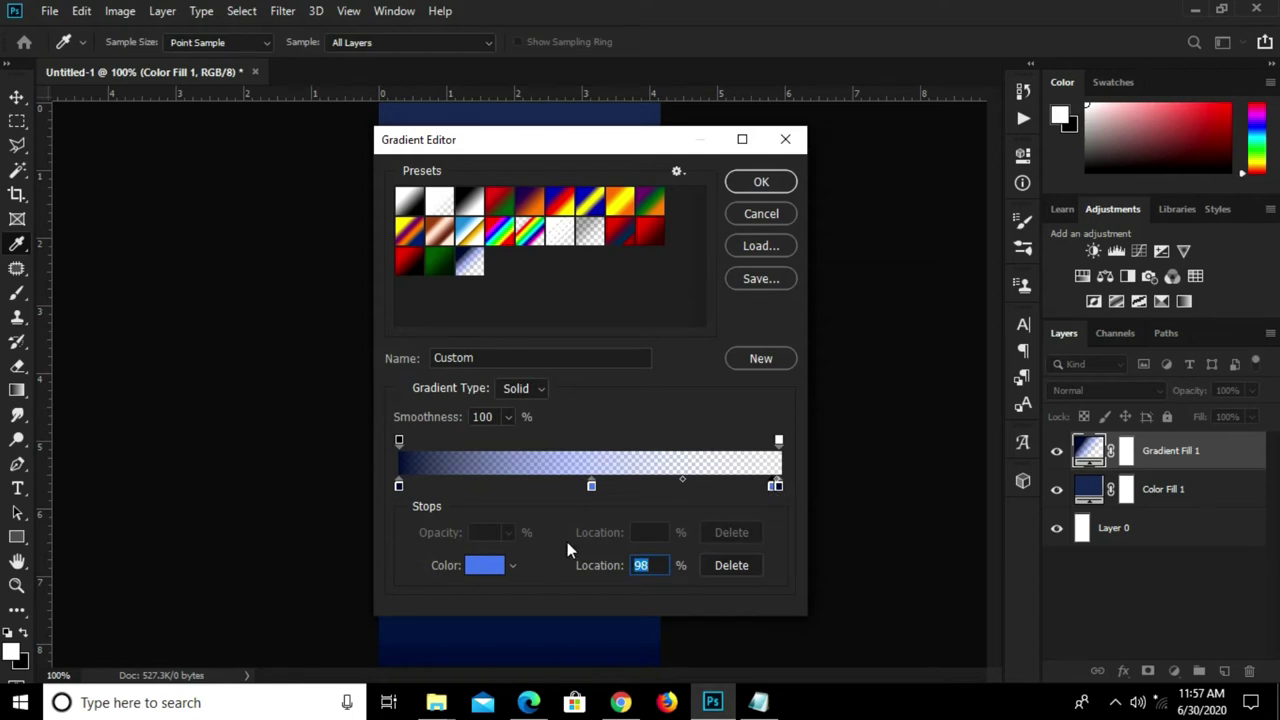
left_click(720, 565)
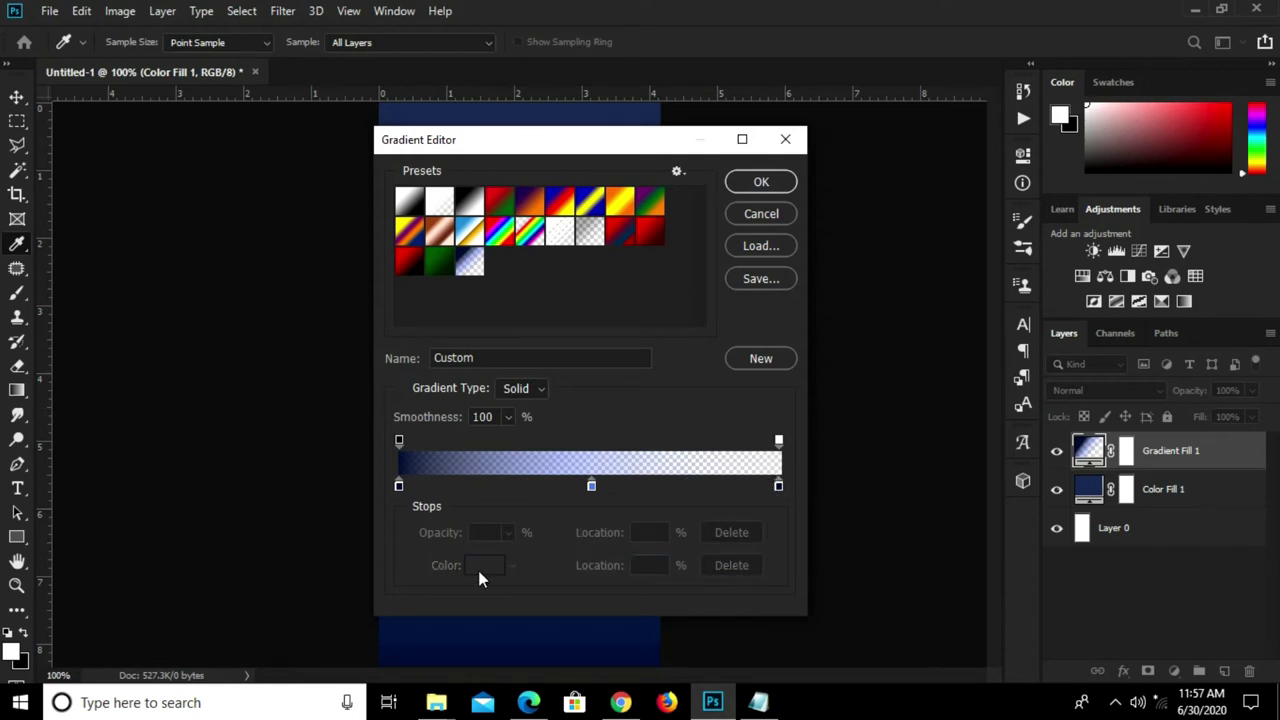
left_click(777, 488)
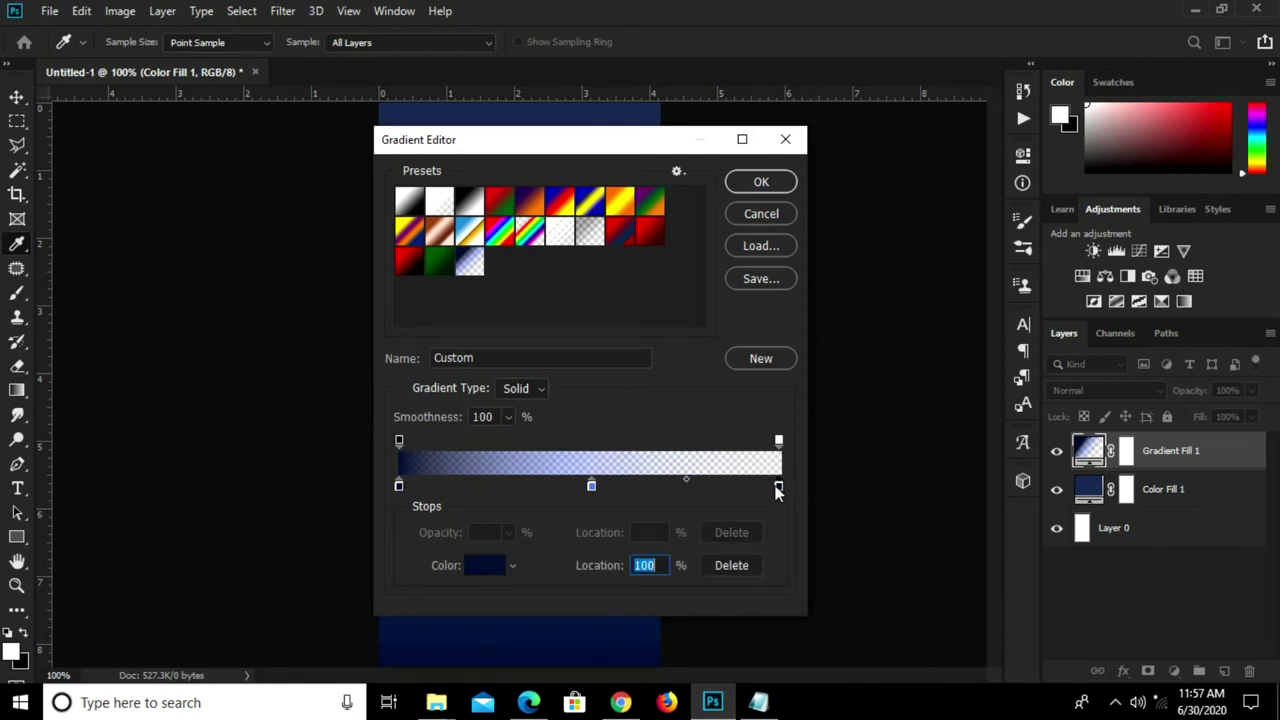
left_click(501, 566)
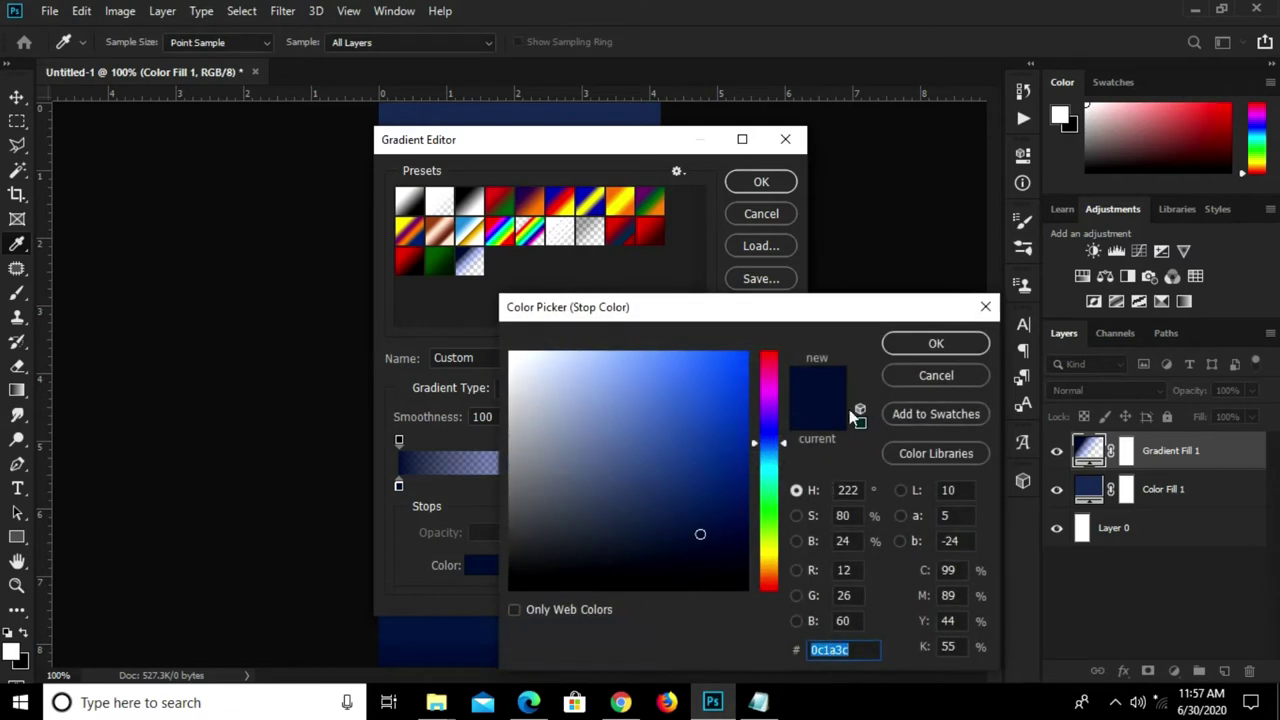
left_click(936, 343)
left_click(761, 182)
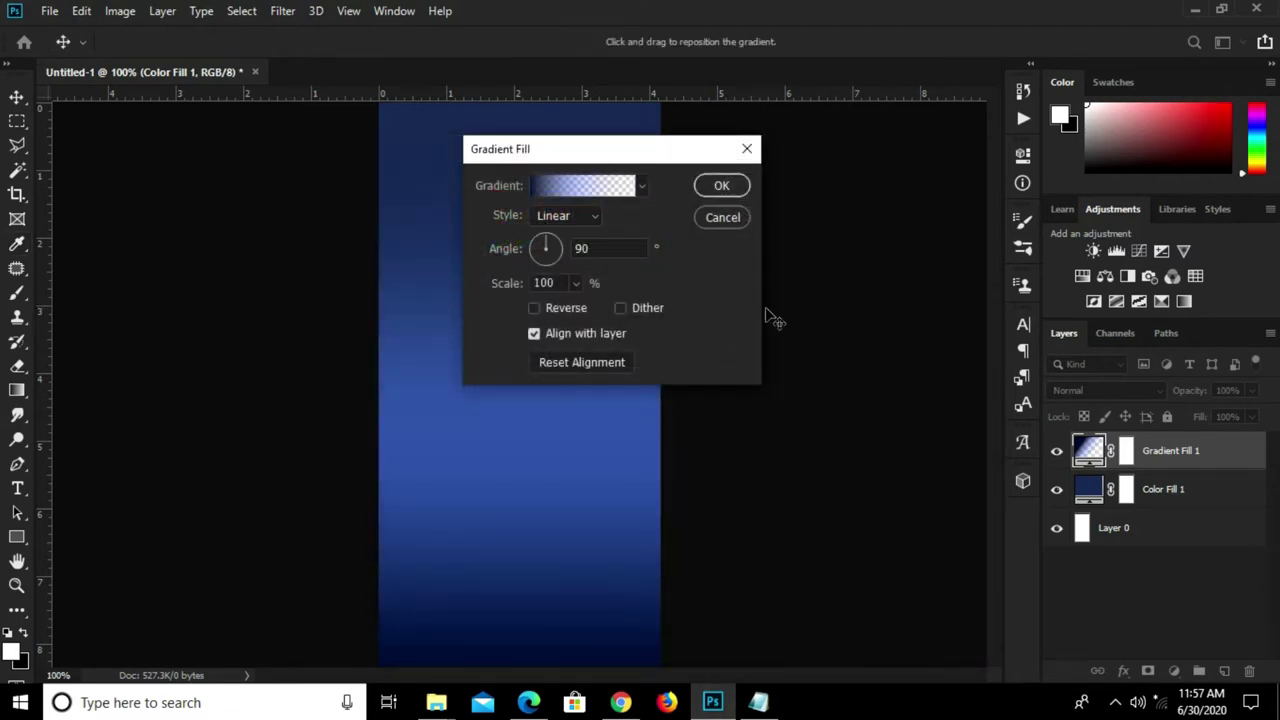
left_click(712, 186)
key("ctrl+0")
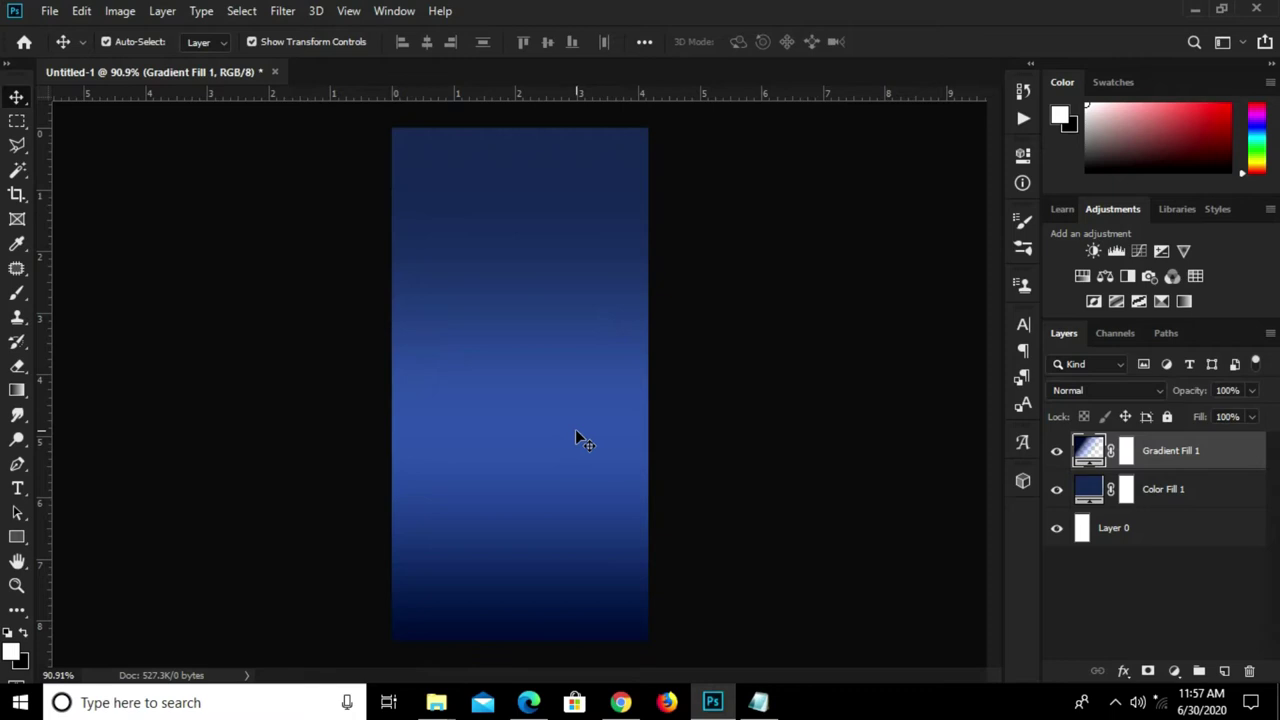
key("ctrl+1")
- Paste the word 'big' from the notes as a new white text layer near the top
left_click(758, 702)
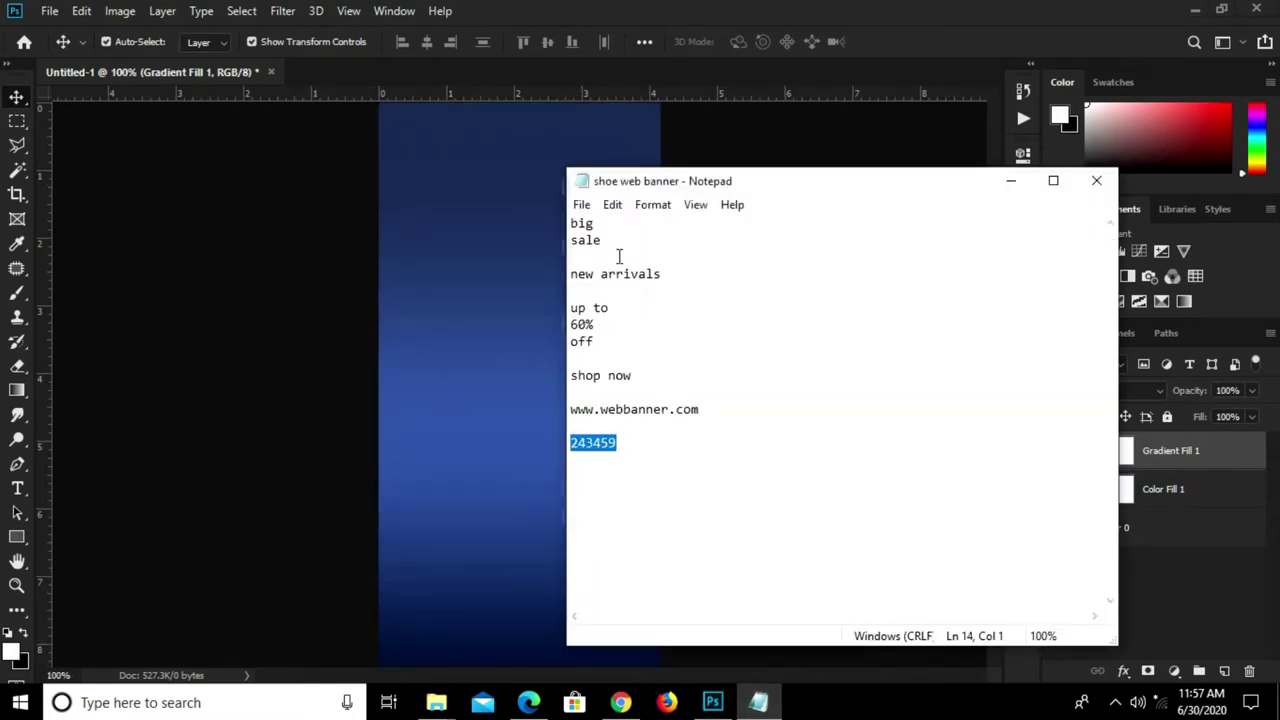
left_click_drag(594, 223, 568, 226)
right_click(582, 223)
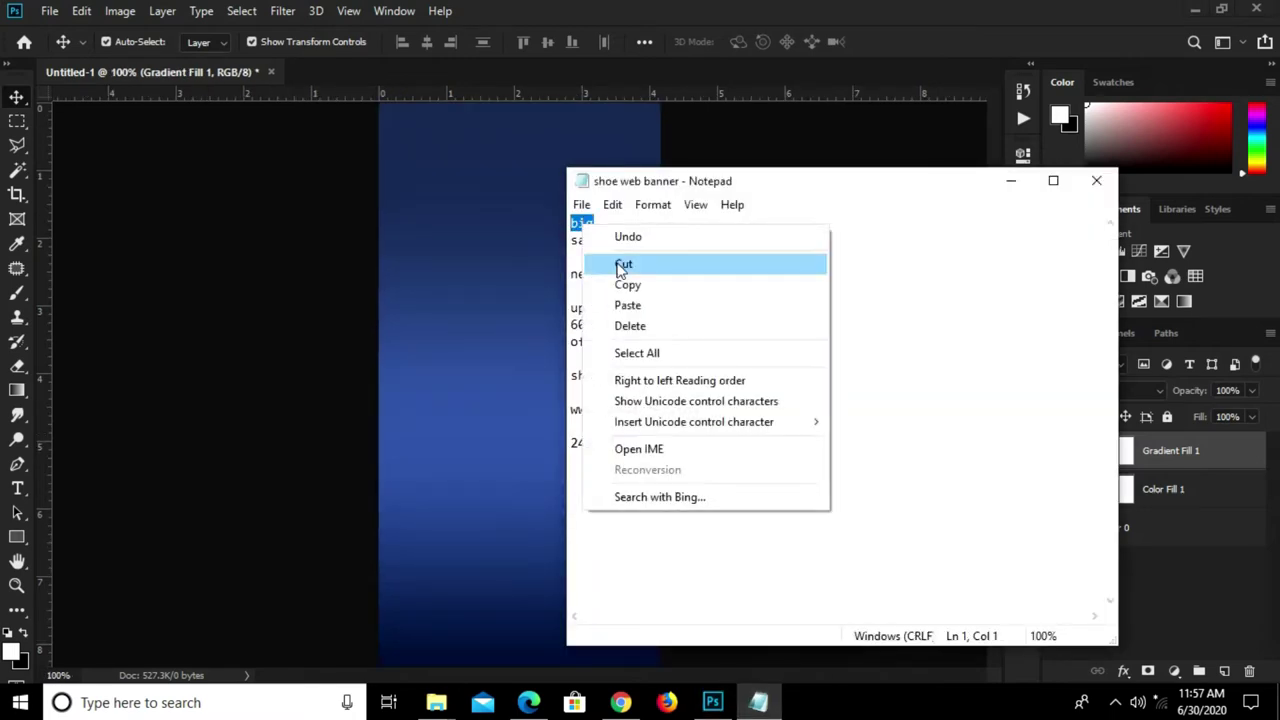
left_click(626, 283)
left_click(513, 272)
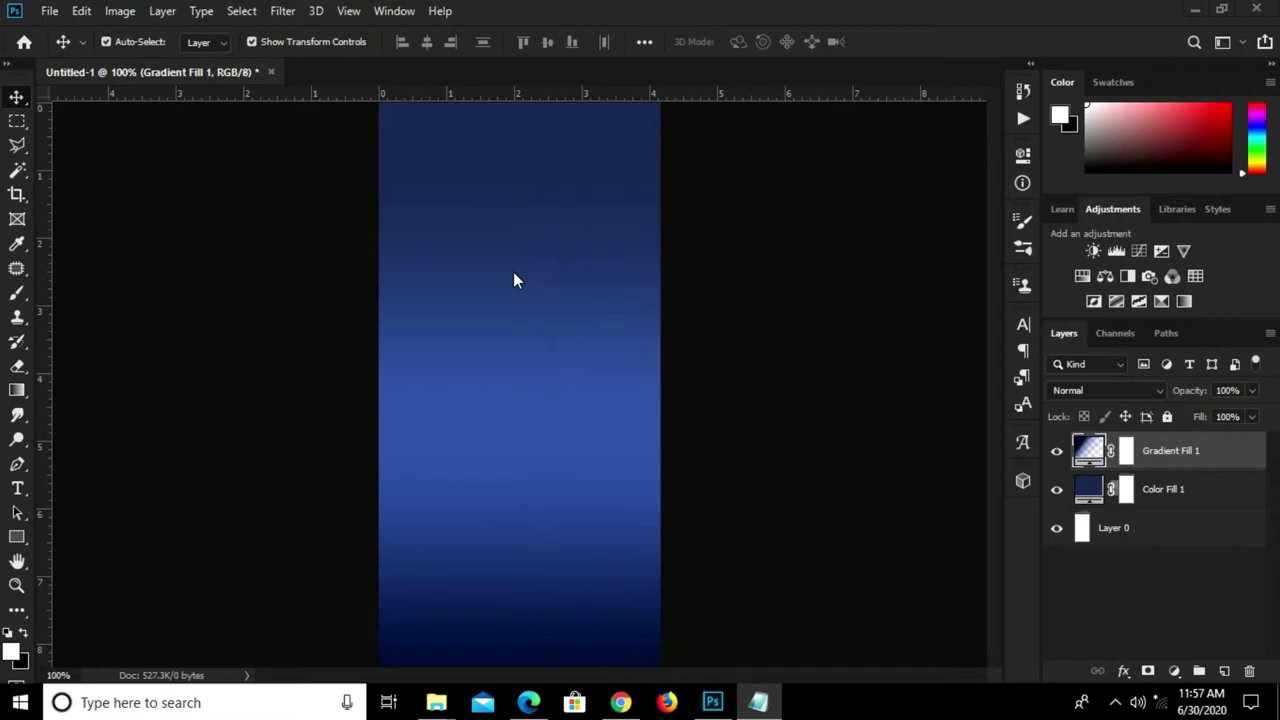
left_click(17, 488)
left_click(441, 197)
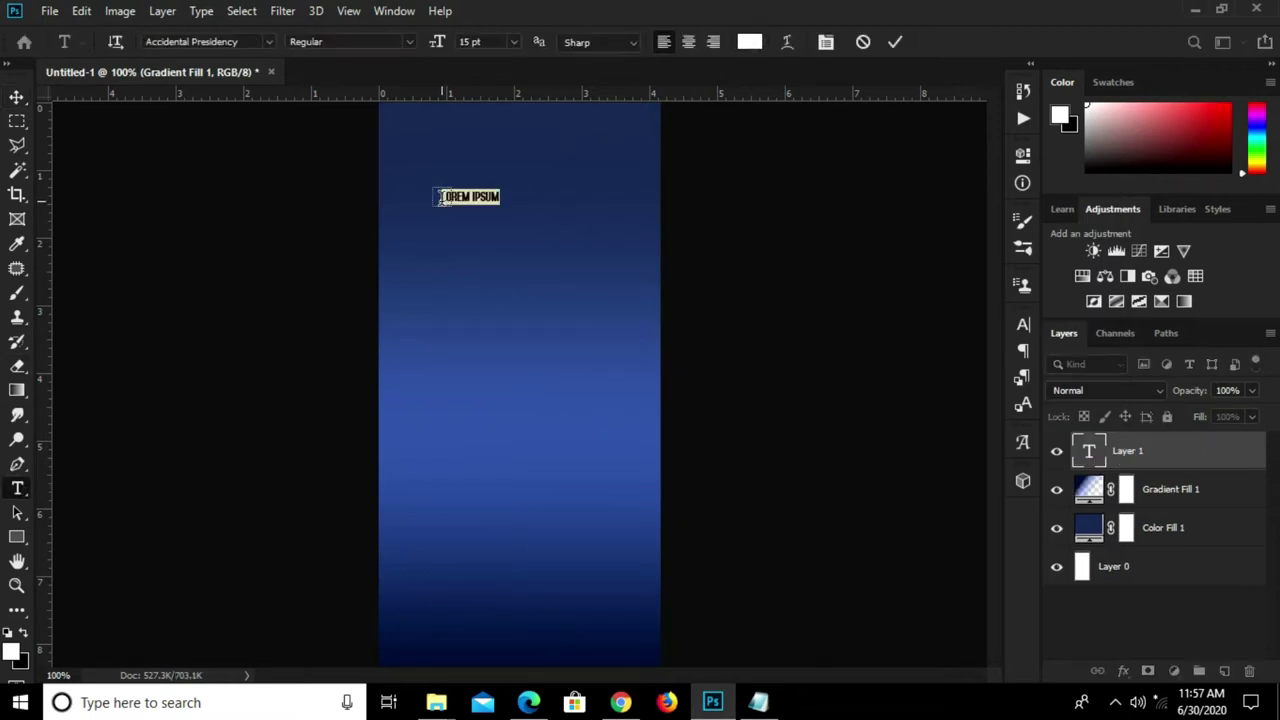
key("ctrl+v")
left_click(895, 42)
- Scale the BIG text up large and position it at the top of the banner
left_click(17, 97)
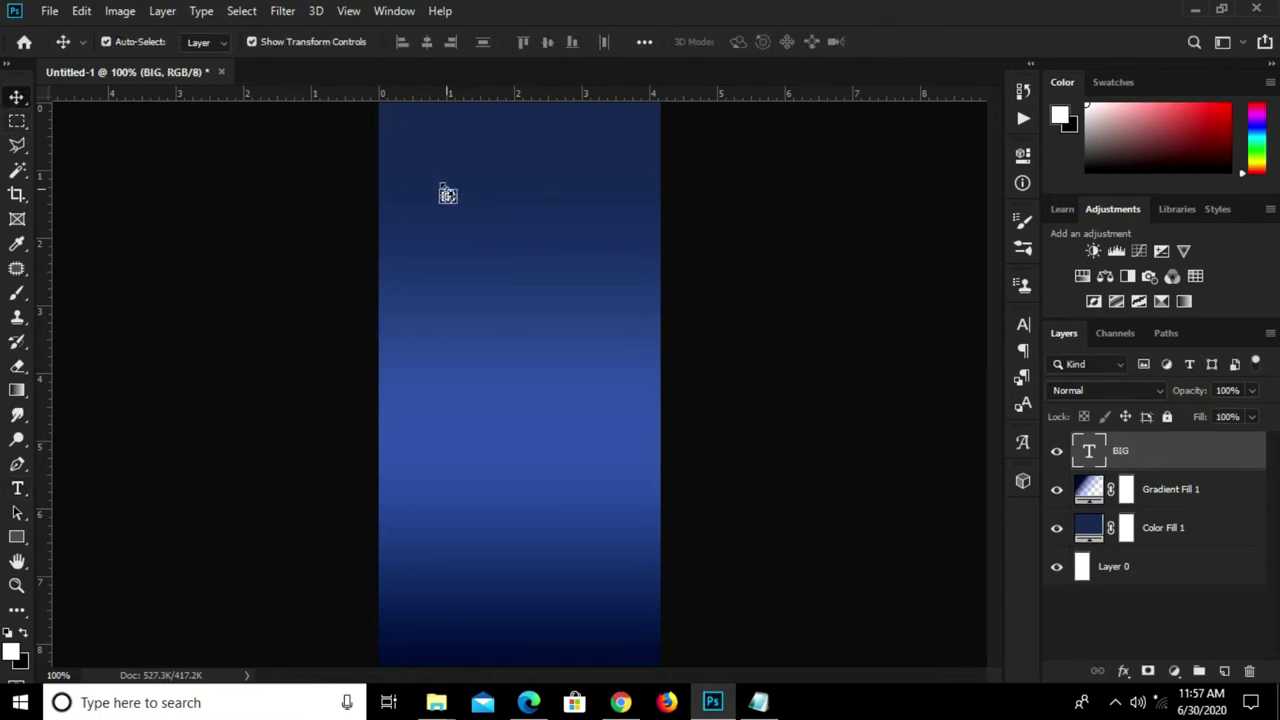
key("ctrl+t")
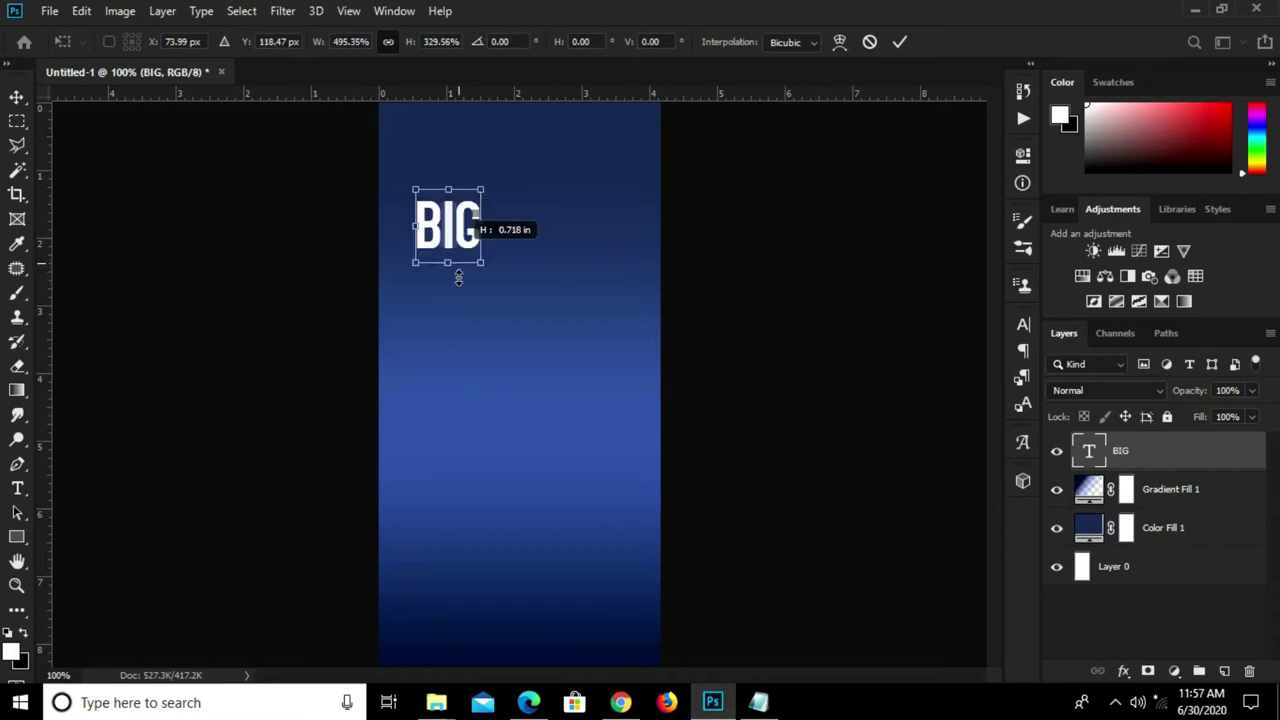
left_click_drag(448, 197, 517, 343)
left_click_drag(423, 263, 490, 174)
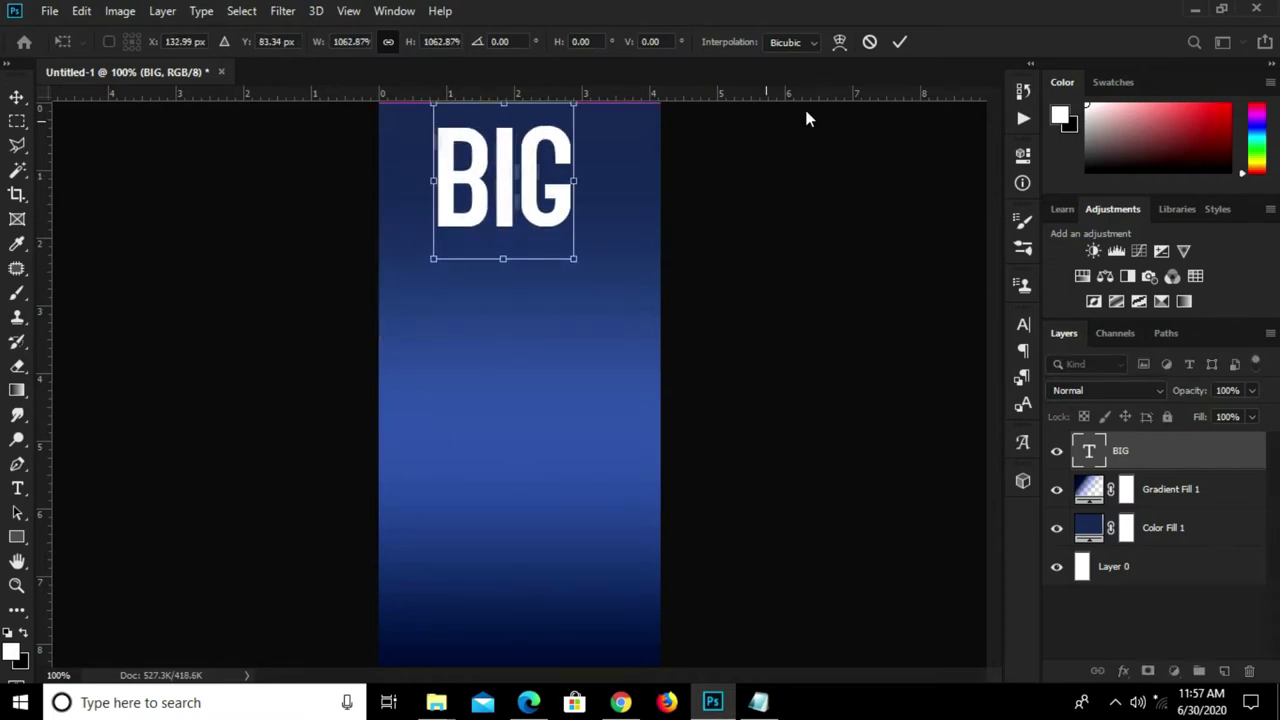
left_click(900, 42)
key("ctrl+0")
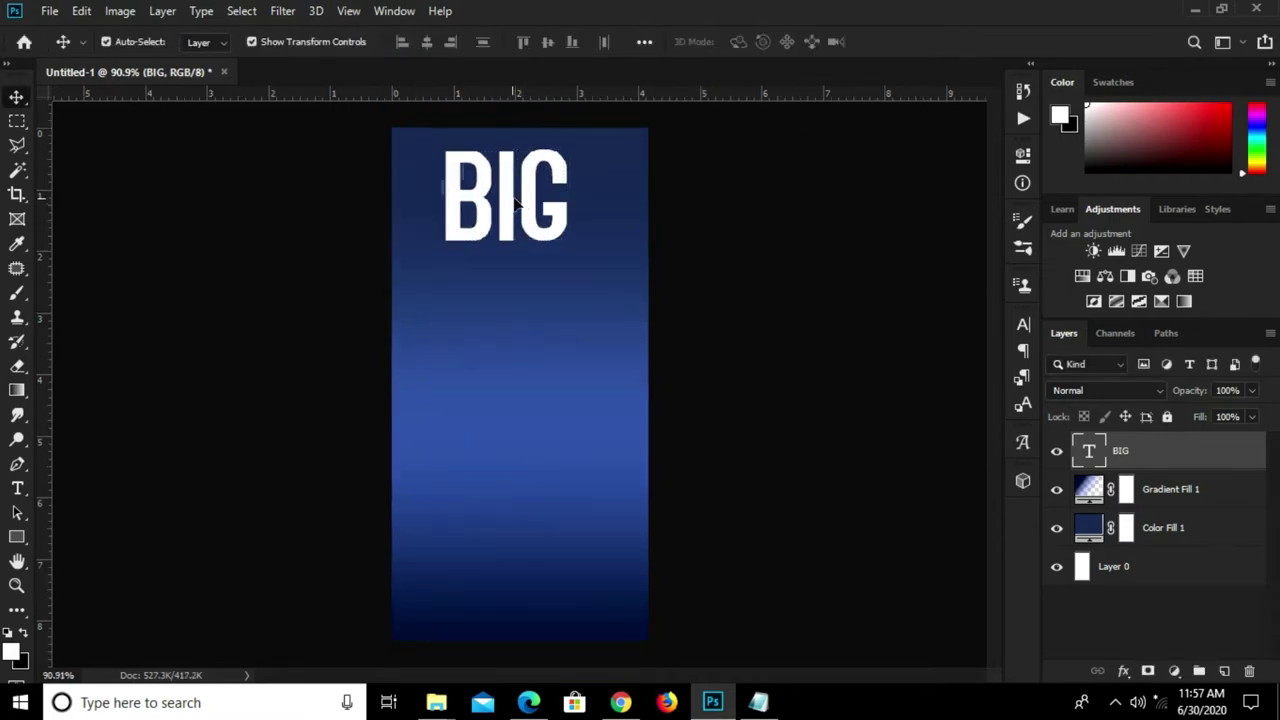
- Shrink BIG slightly, centre it horizontally, and duplicate it just below
left_click_drag(520, 239, 518, 256)
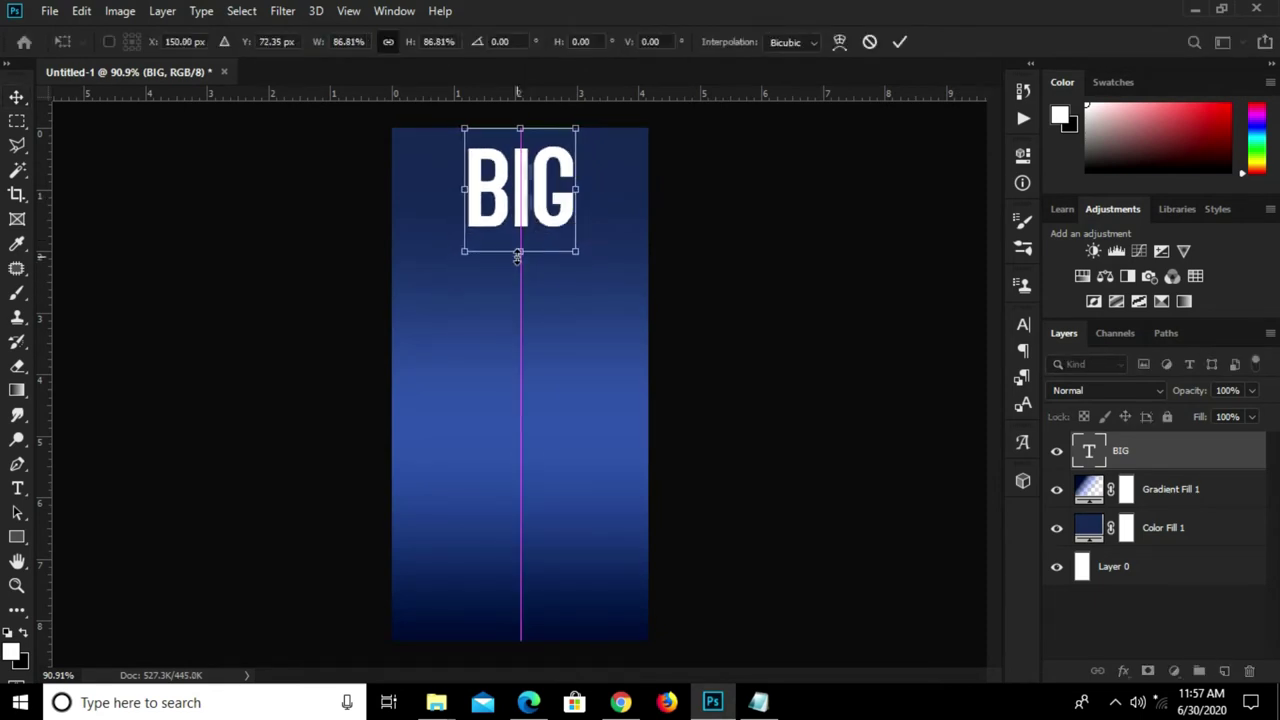
key("Return")
key("ctrl+a")
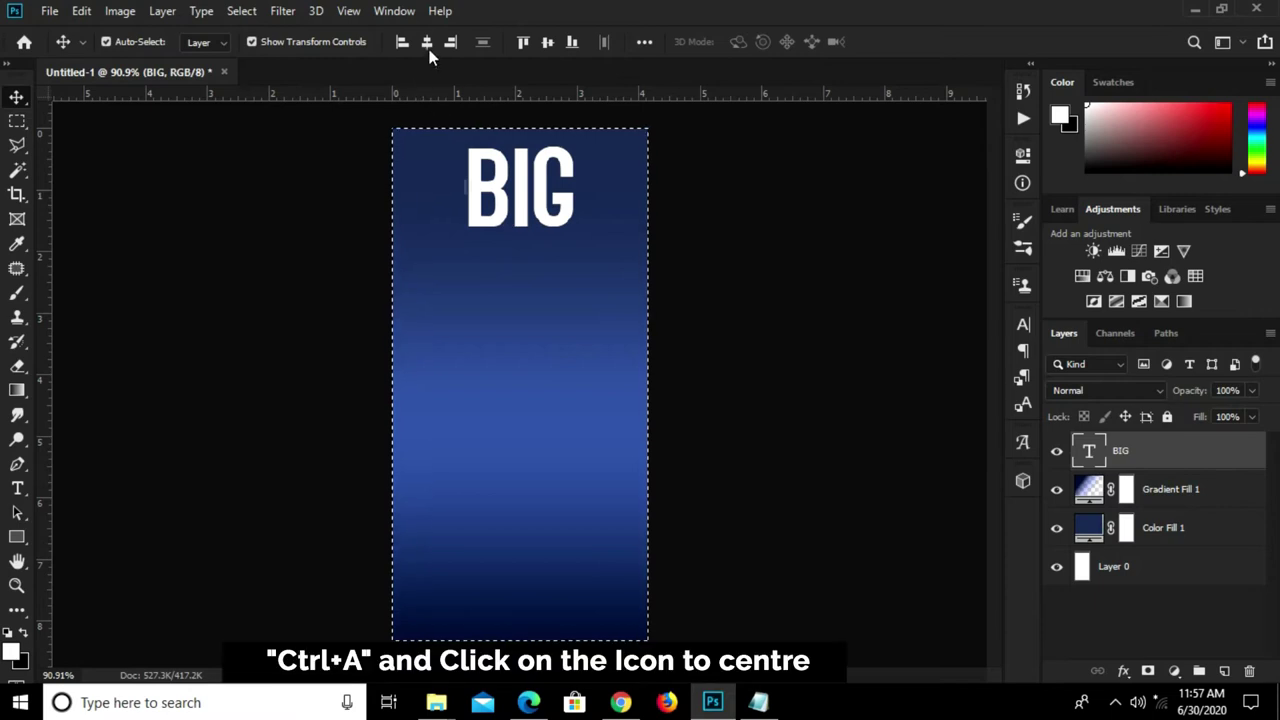
left_click(426, 42)
key("ctrl+d")
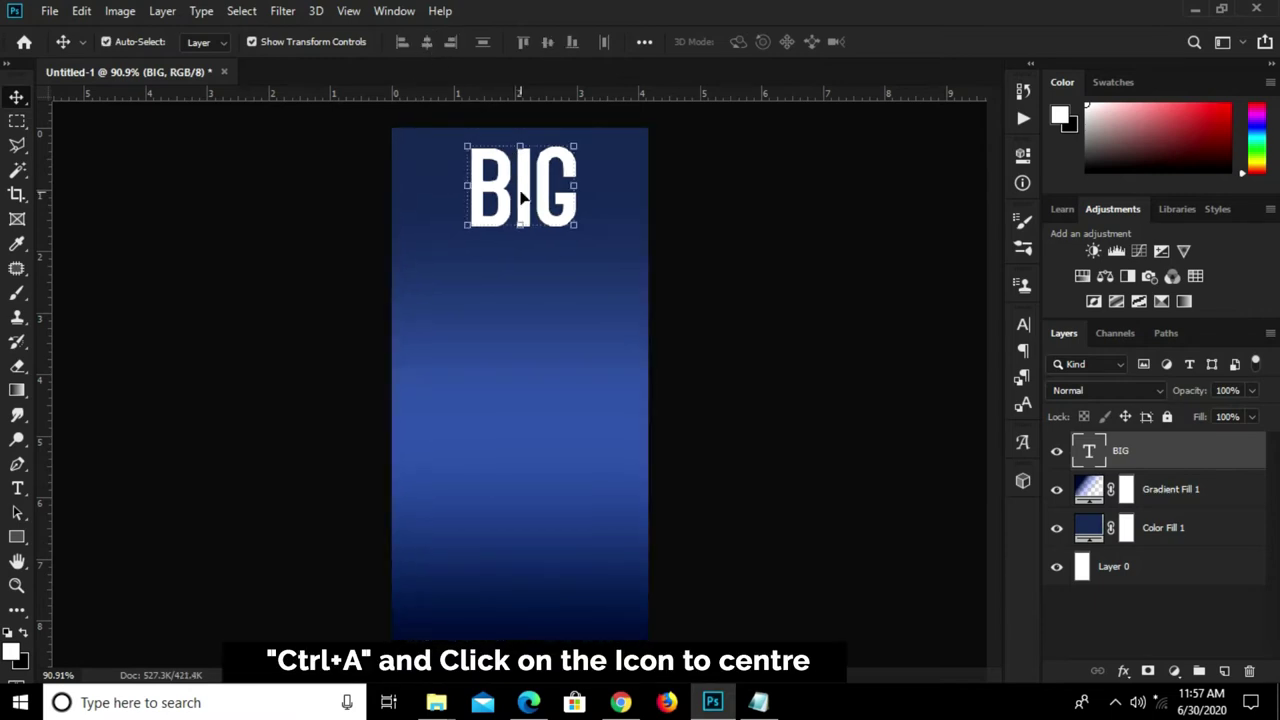
left_click_drag(520, 195, 520, 310)
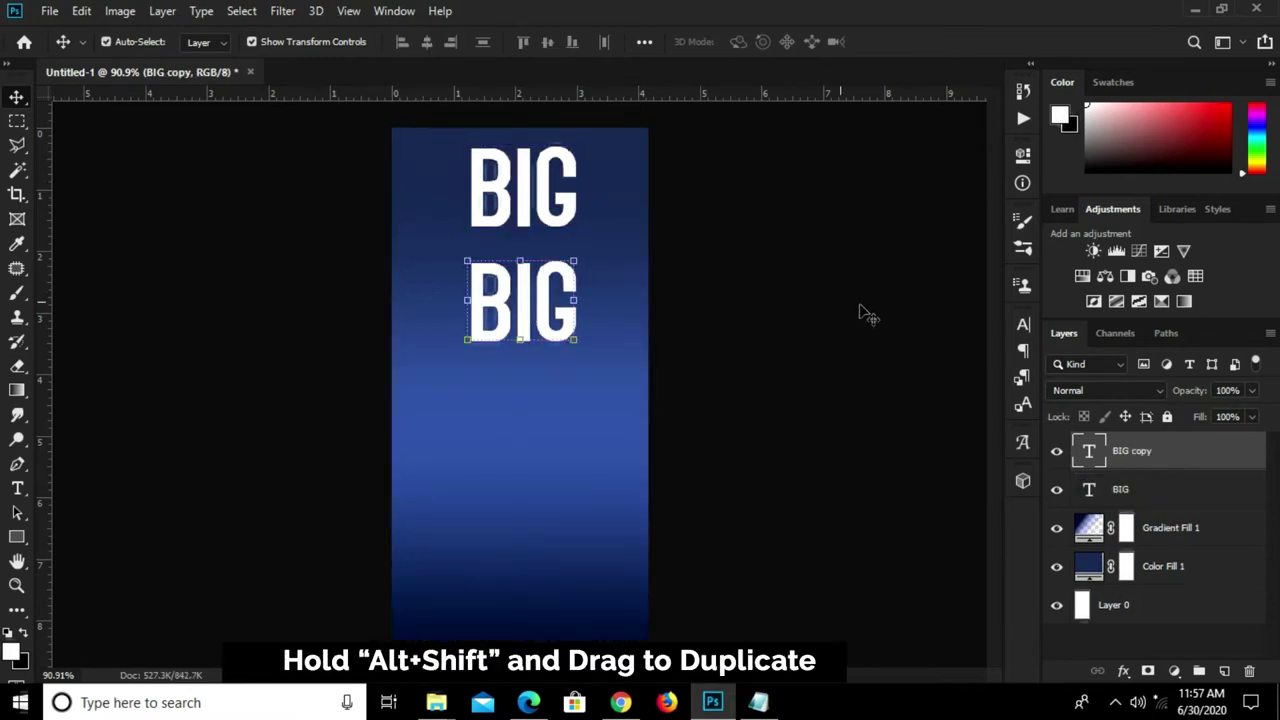
- Set the copied BIG's font to Raleway Black in the Character panel
left_click(1022, 324)
left_click(890, 352)
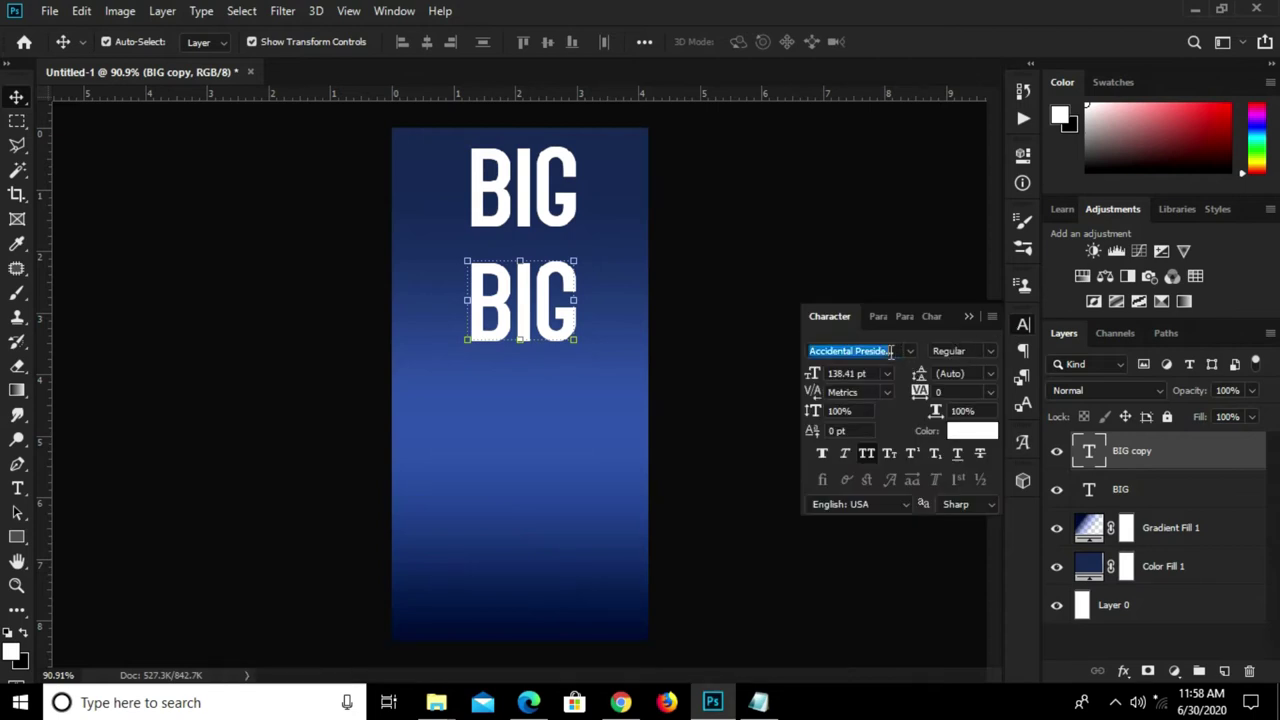
type("ra")
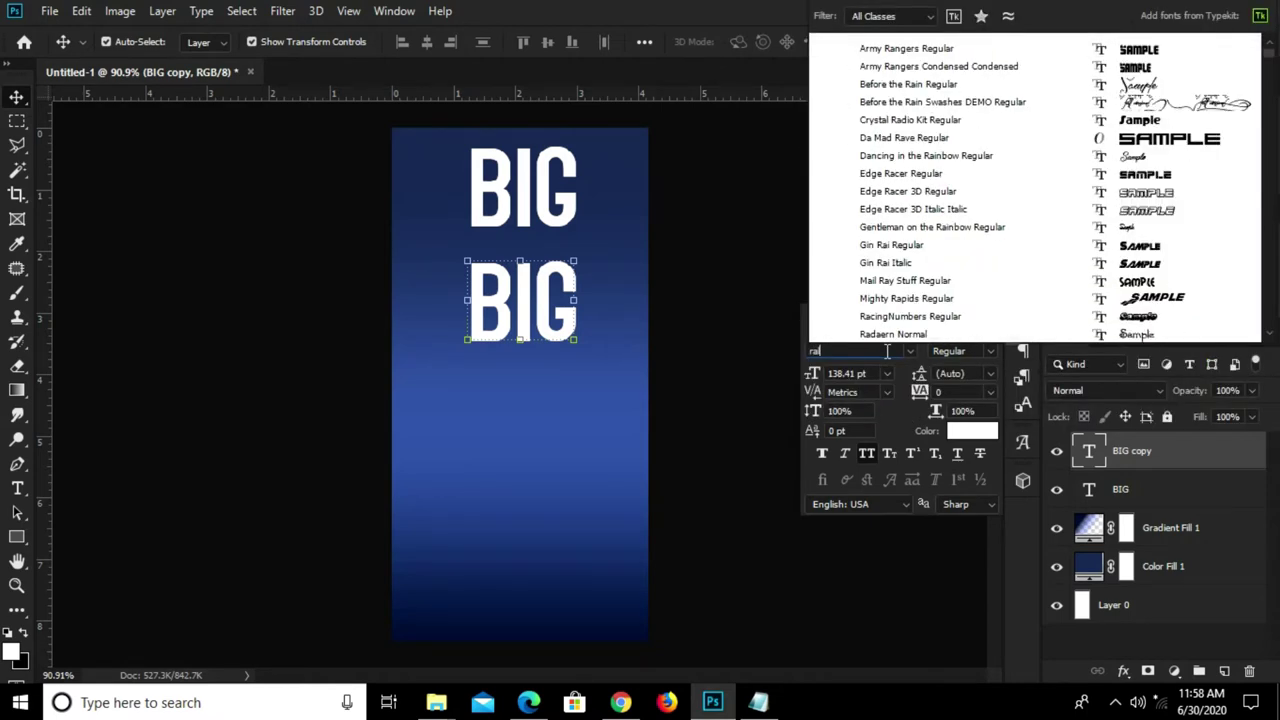
type("leway")
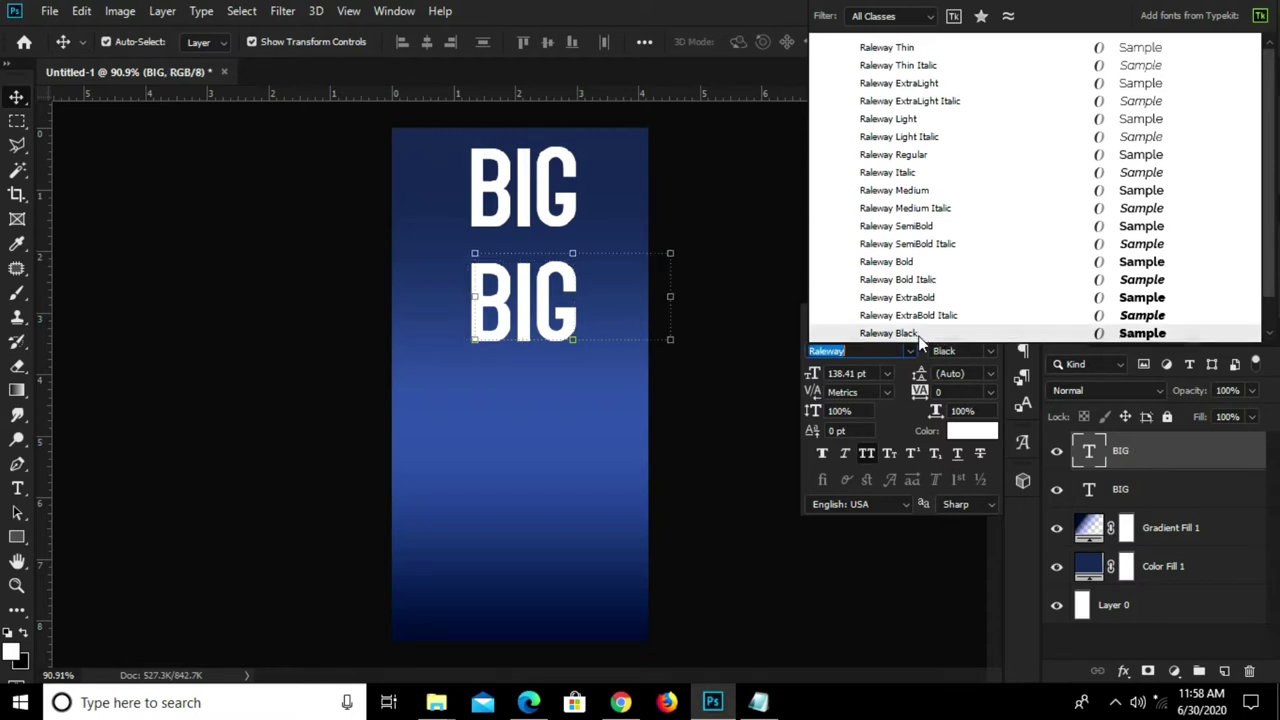
left_click(905, 334)
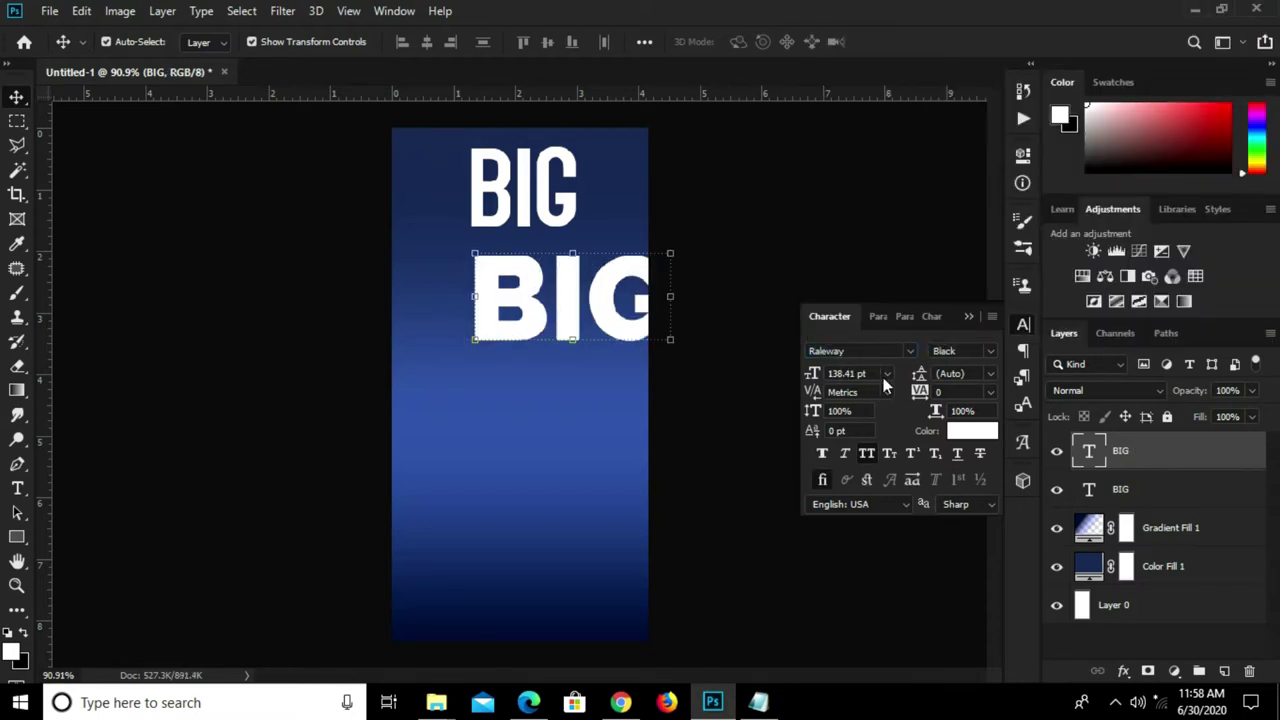
left_click(886, 374)
left_click(859, 528)
- Shrink the second BIG and retype its text as SALE
key("ctrl+t")
mouse_move(497, 335)
left_mouse_down()
mouse_move(524, 290)
mouse_move(603, 344)
left_mouse_up()
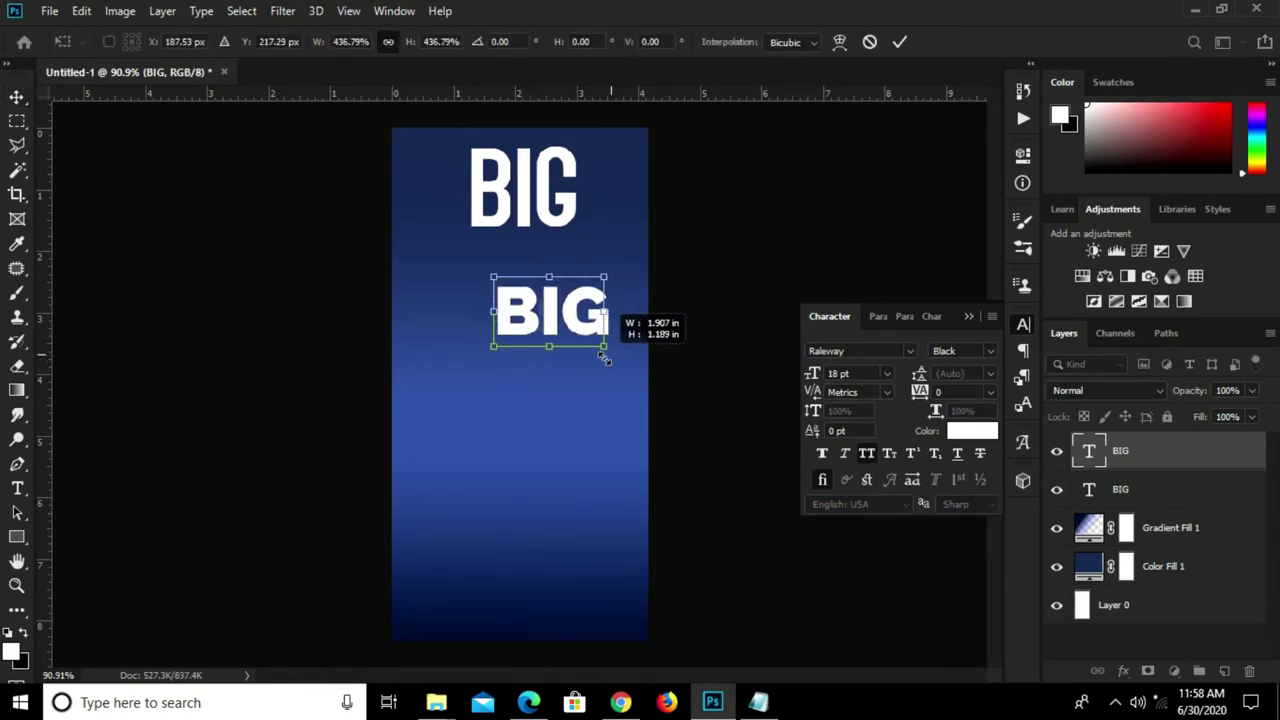
left_click(904, 42)
key("t")
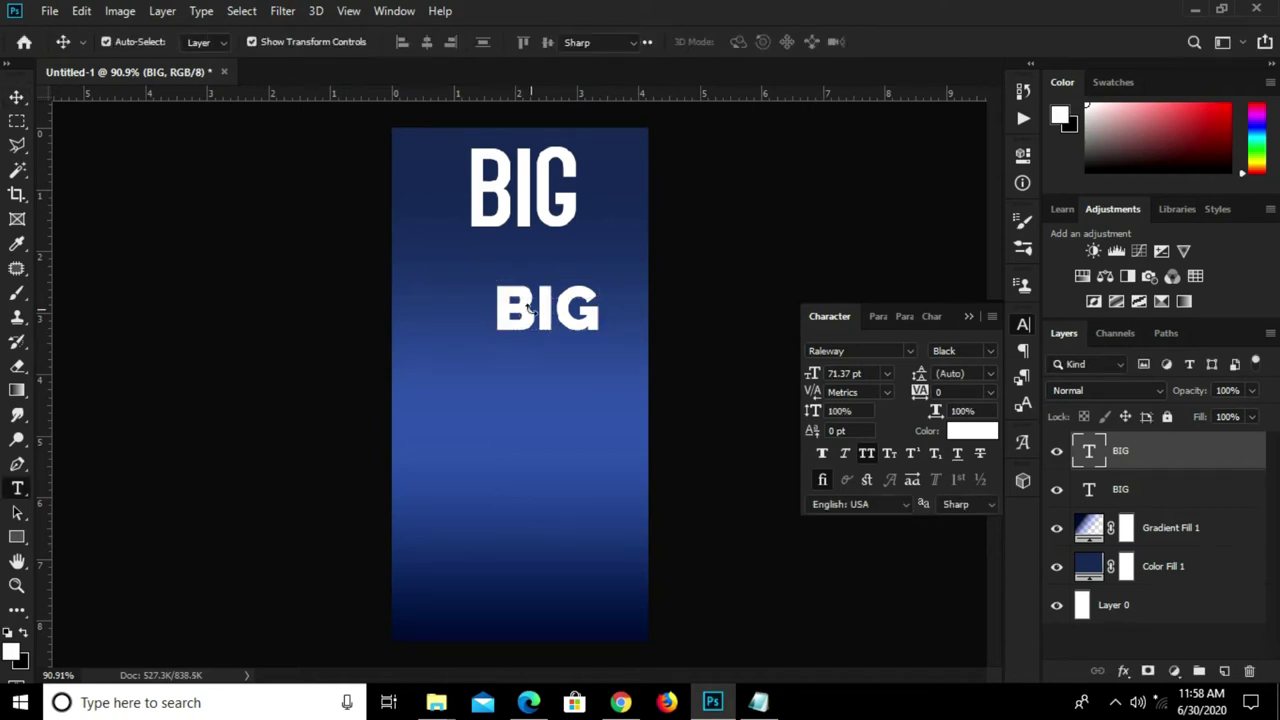
left_click(531, 311)
key("ctrl+a")
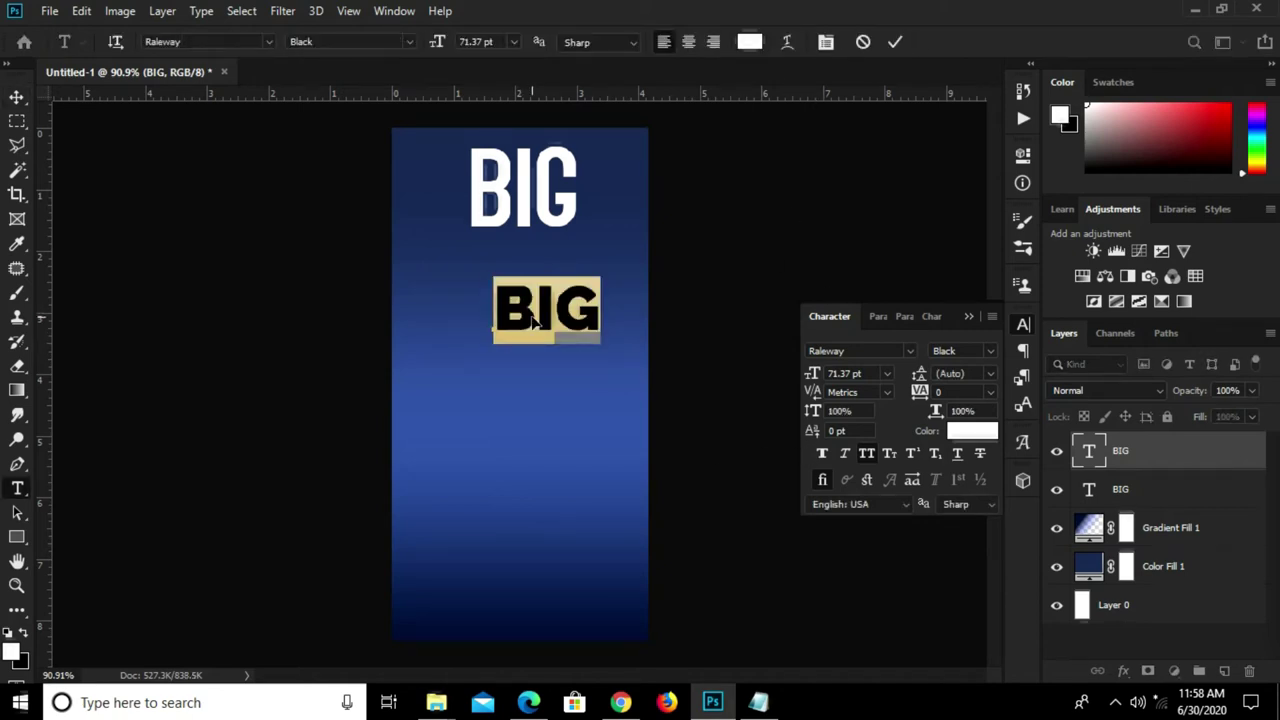
type("SALE")
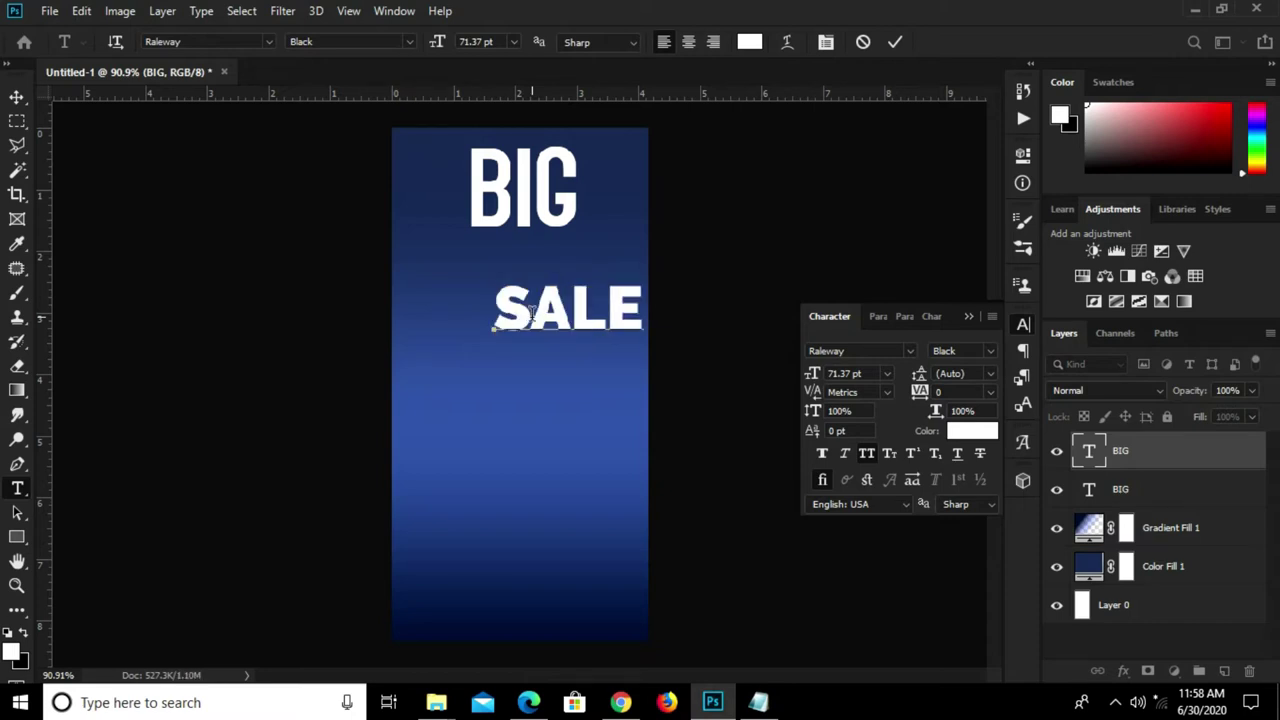
left_click(897, 42)
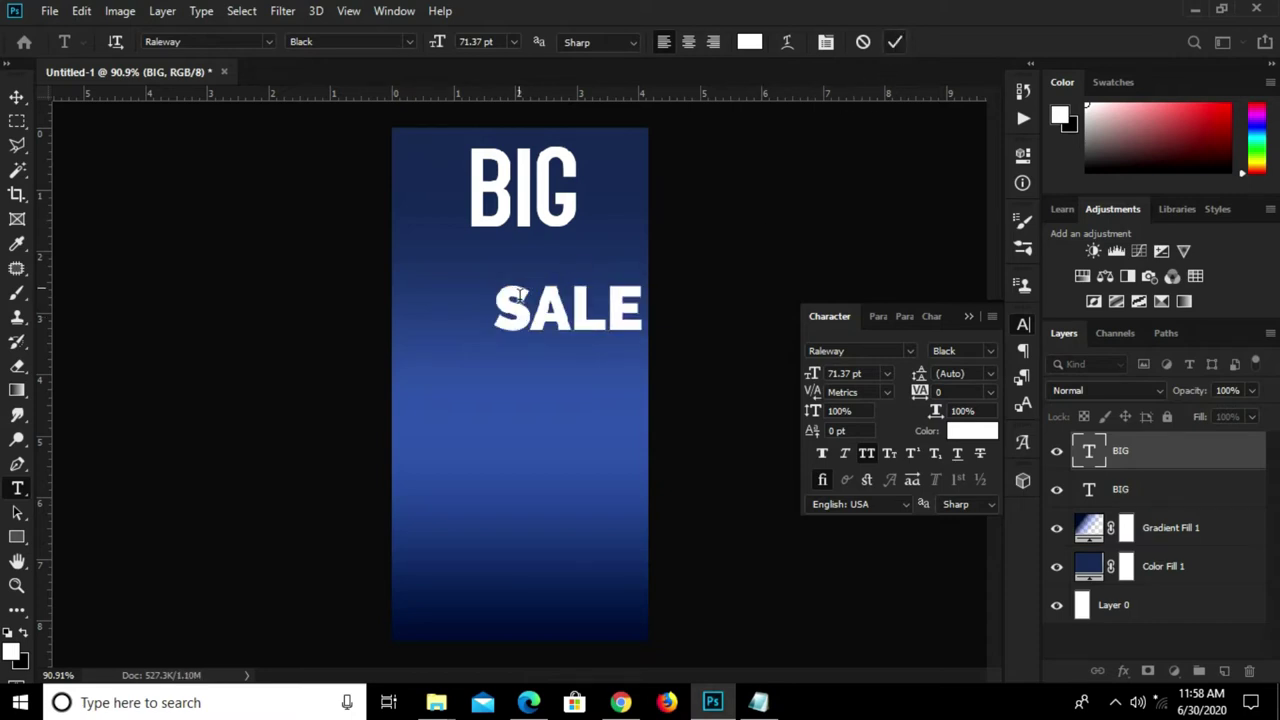
- Shrink SALE to about 51 pt and tuck it directly beneath BIG
key("v")
mouse_move(570, 308)
left_mouse_down()
mouse_move(544, 277)
mouse_move(534, 330)
left_mouse_up()
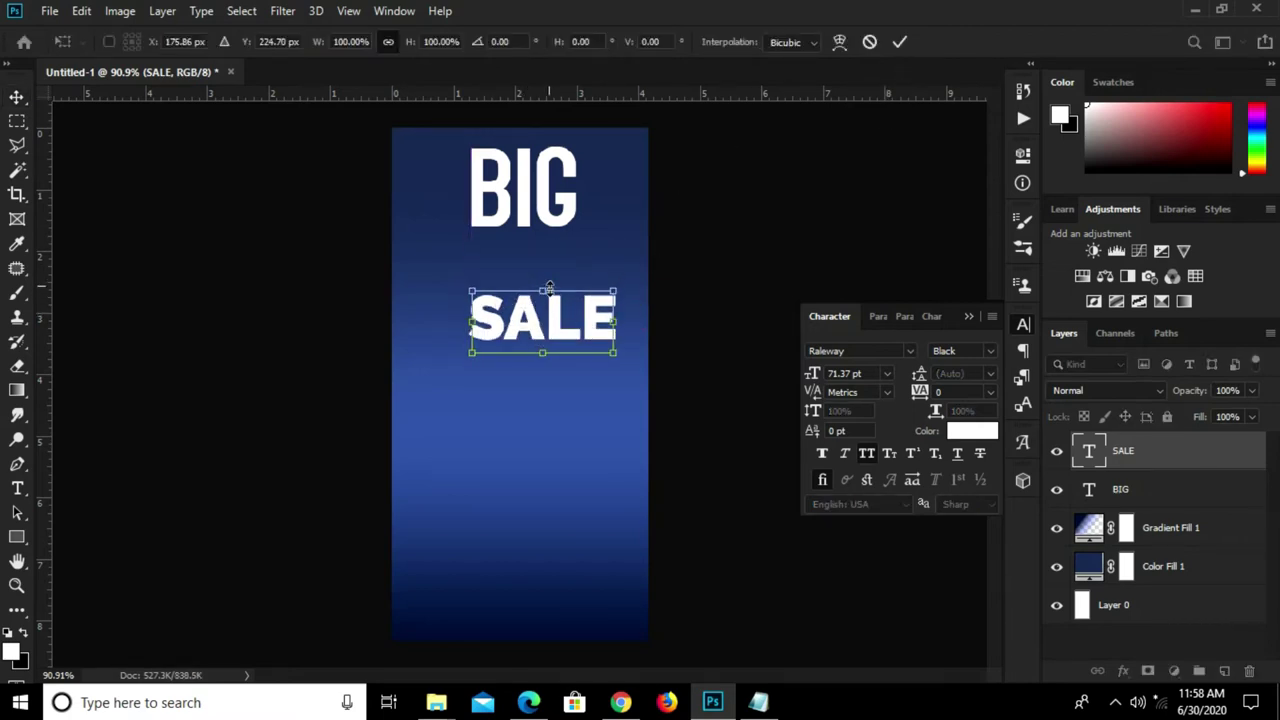
mouse_move(534, 292)
left_mouse_down()
mouse_move(555, 322)
mouse_move(533, 263)
left_mouse_up()
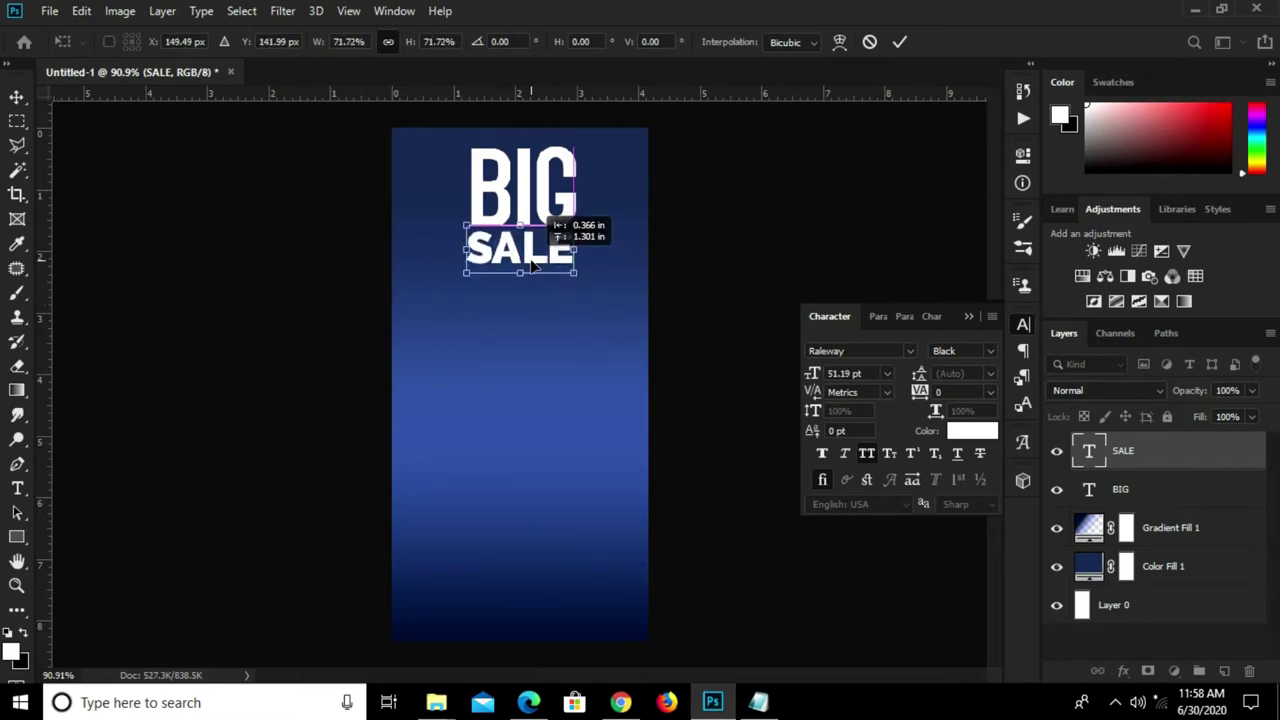
key("Down")
key("Down")
key("Down")
key("Down")
key("Down")
key("Return")
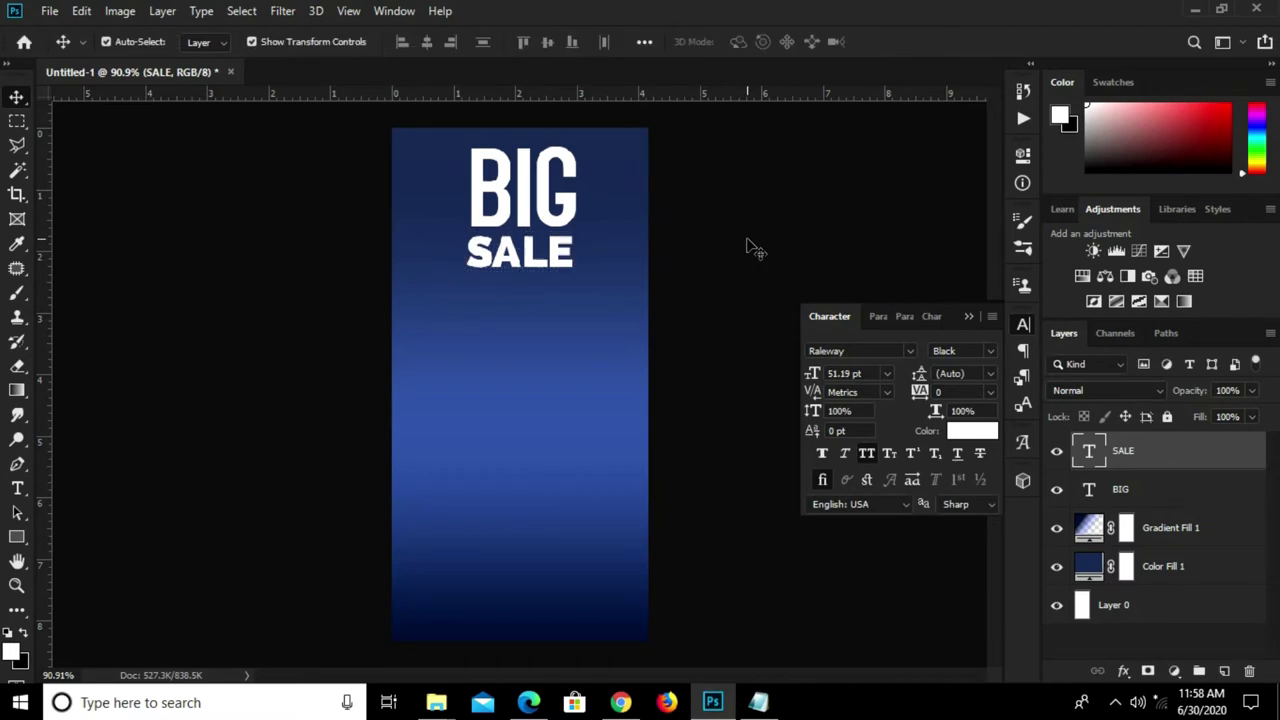
left_click(535, 262)
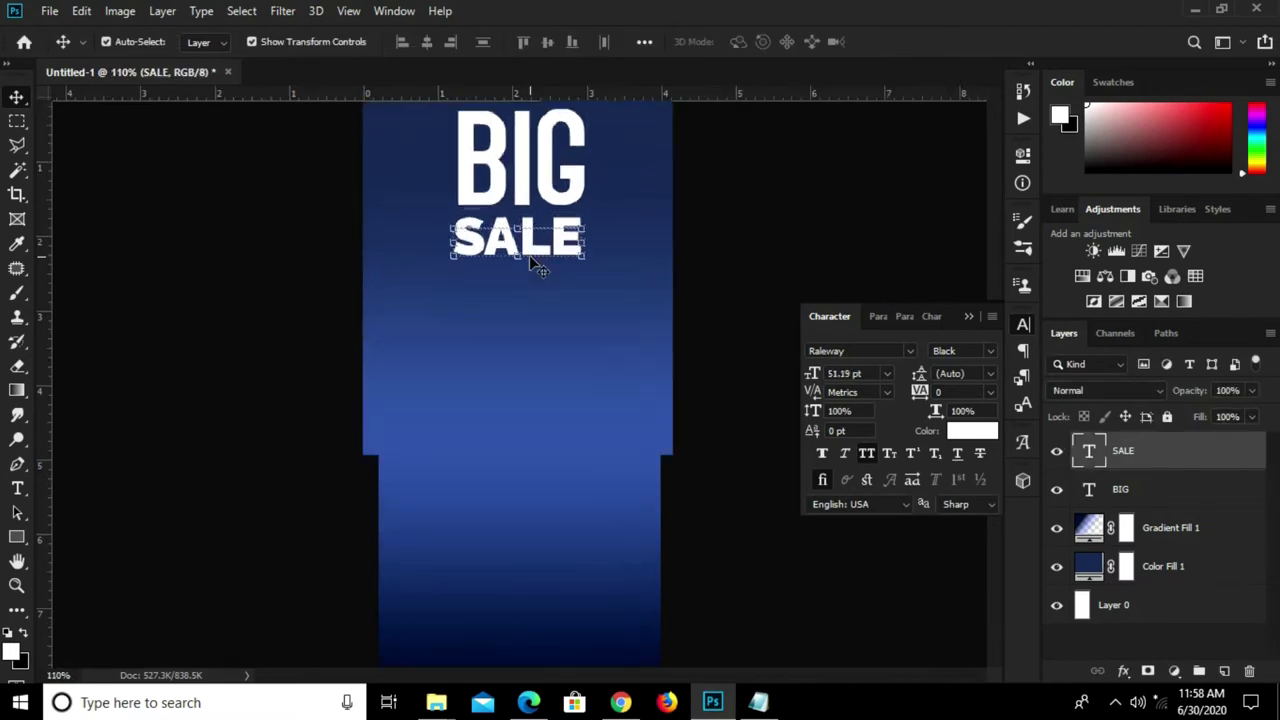
scroll(530, 255, "up", 2, "alt")
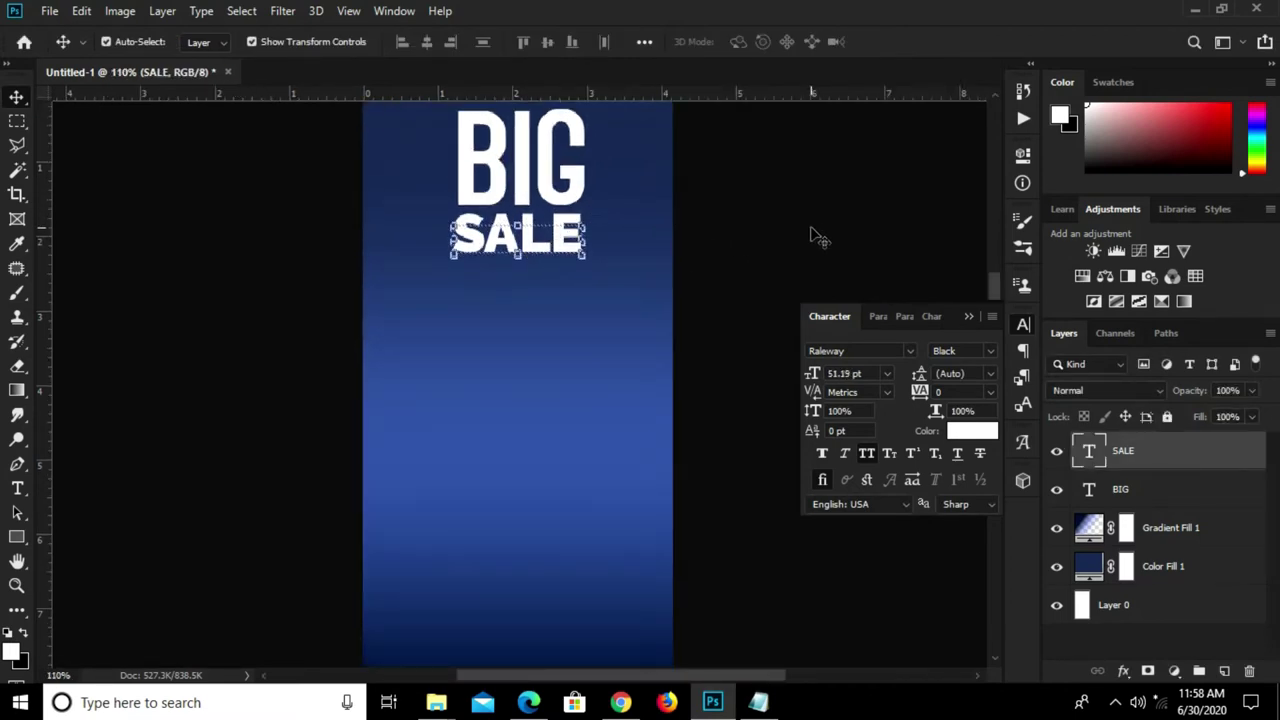
- Draw a thin white 85 × 3 px rectangle as an underline beneath SALE
left_click(808, 234)
left_click(968, 317)
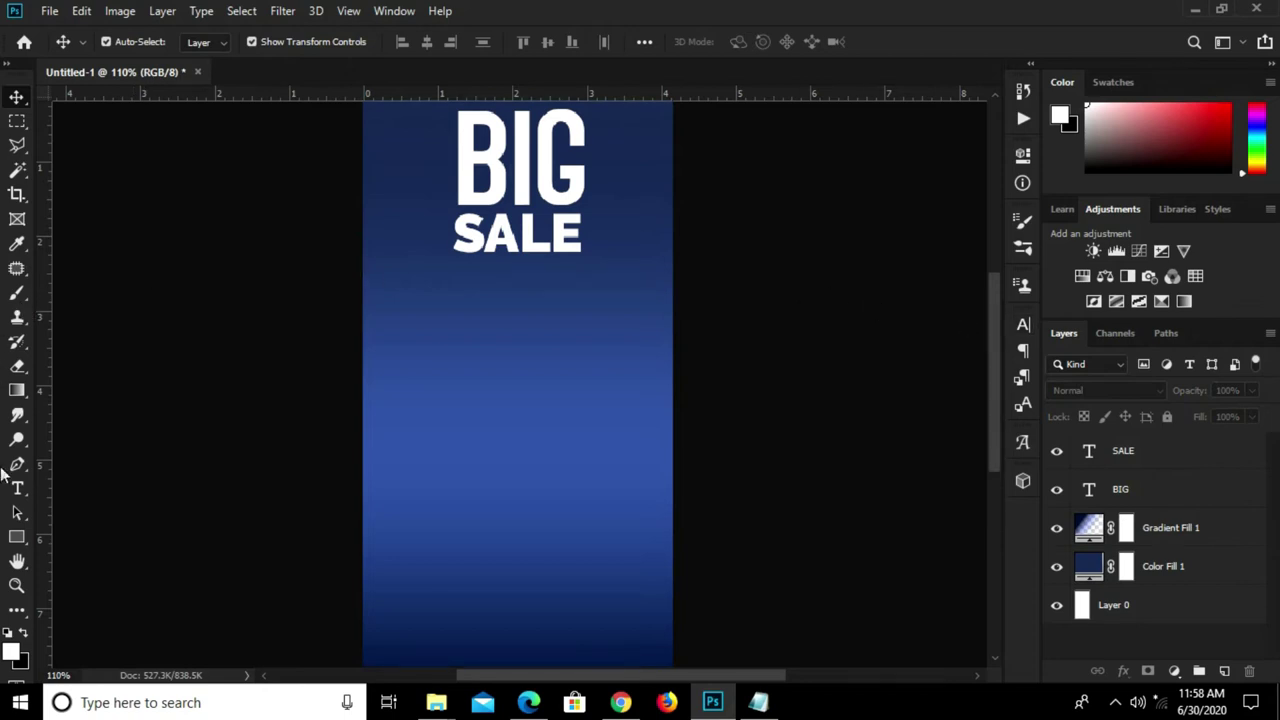
left_click(15, 536)
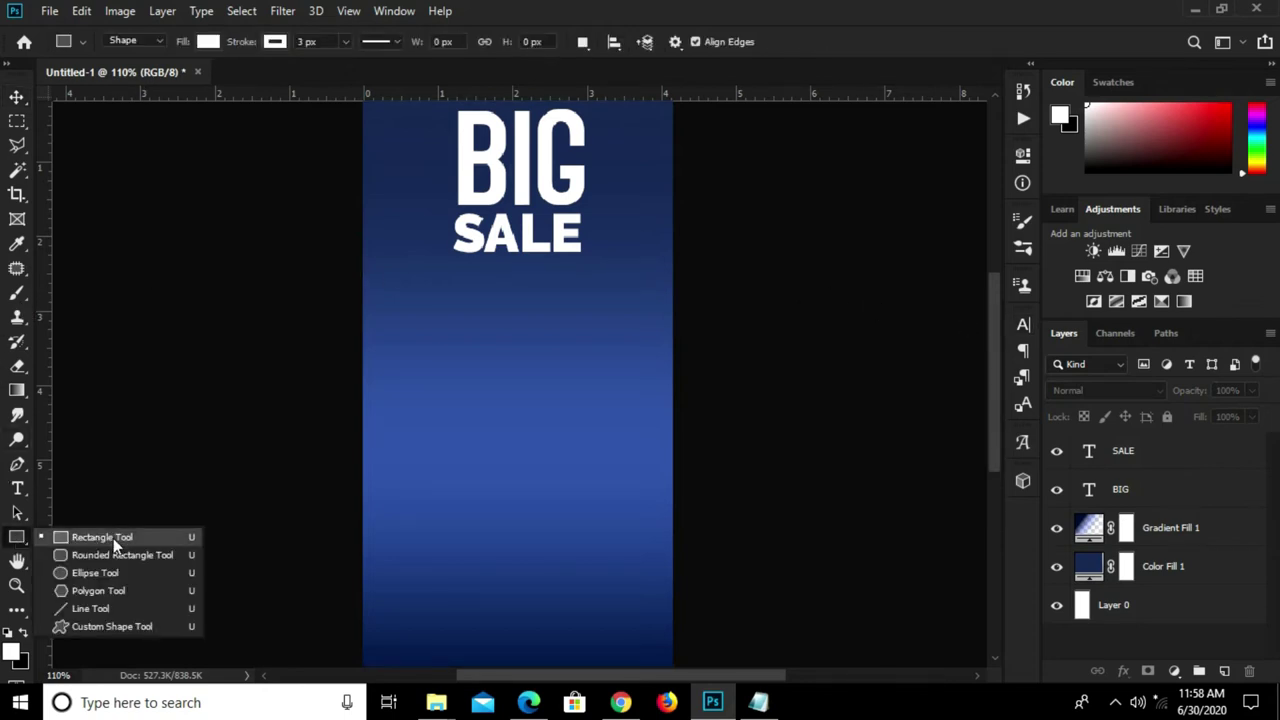
left_click(113, 538)
left_click_drag(455, 258, 542, 264)
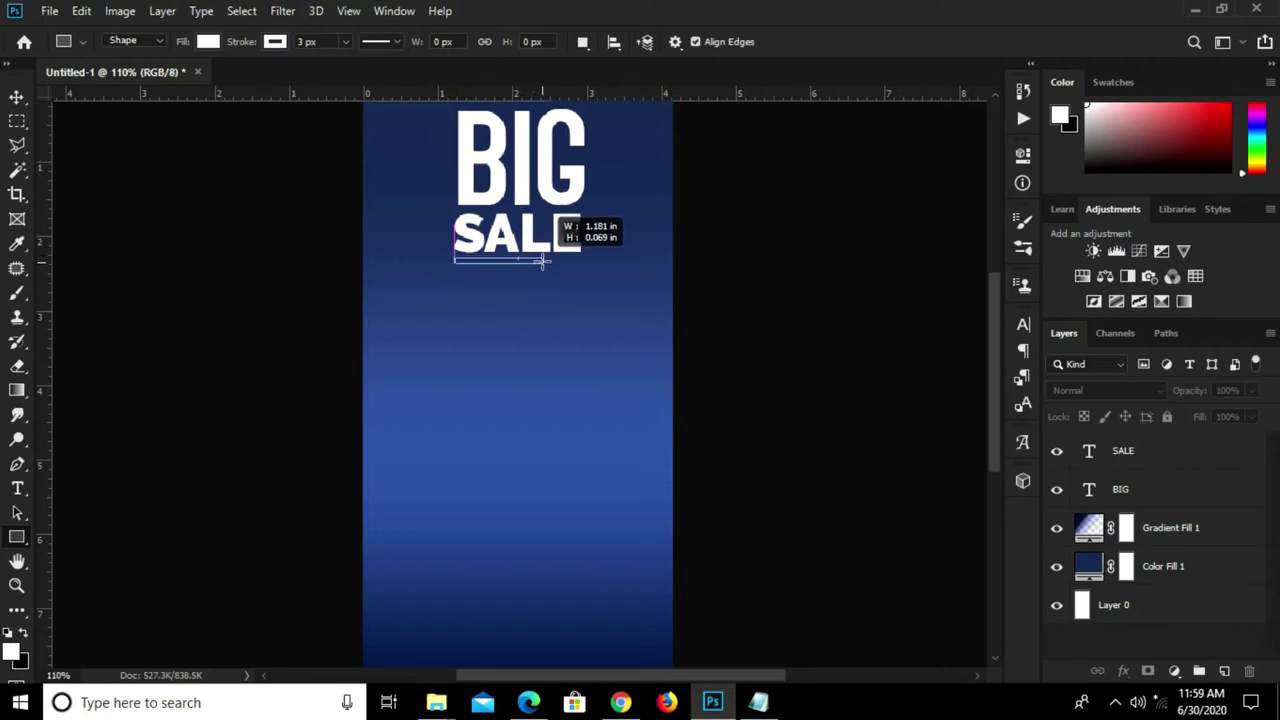
left_click_drag(542, 264, 546, 259)
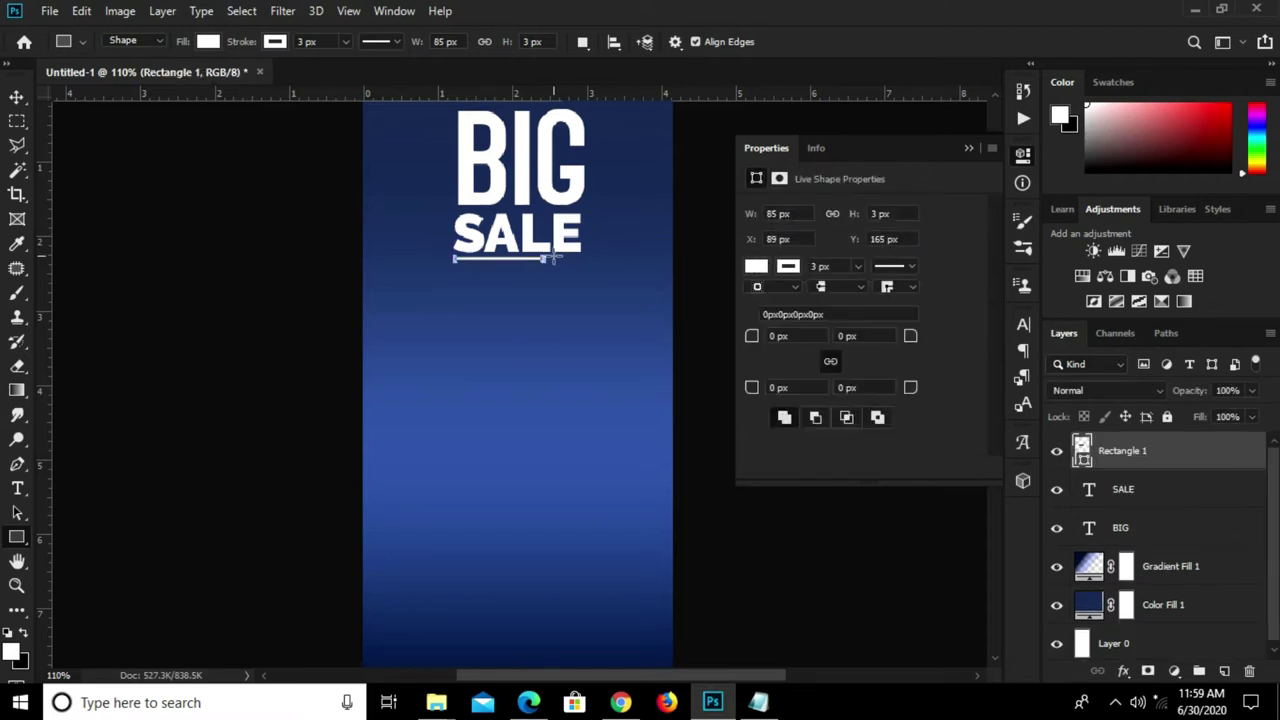
- Close the shape properties, zoom in on the heading, and select the underline
key("v")
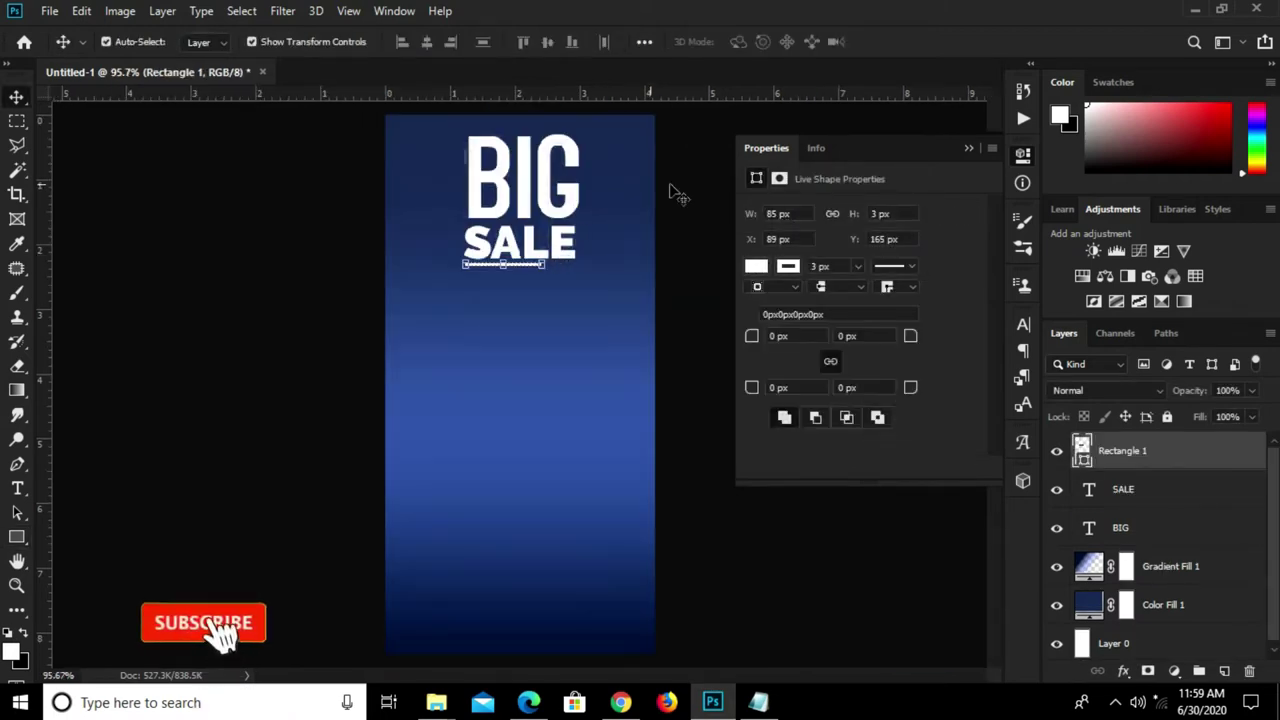
left_click(680, 187)
left_click(968, 149)
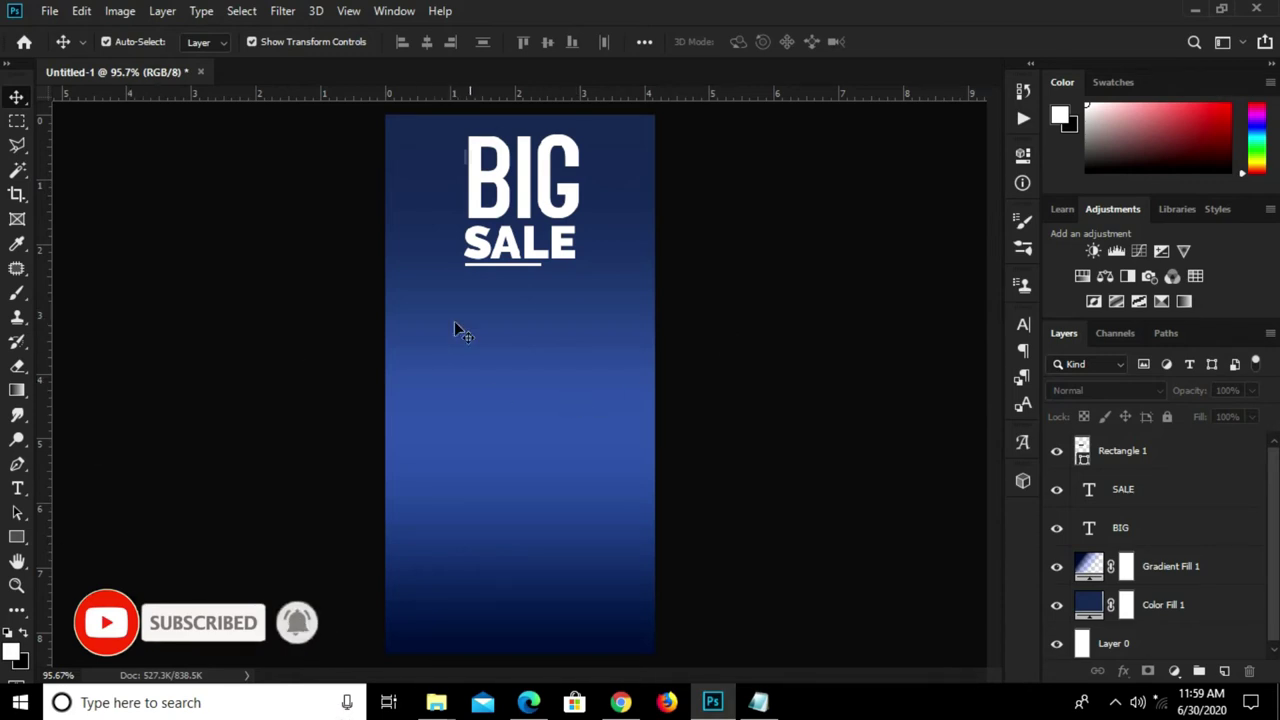
left_click(520, 272)
scroll(520, 272, "up", 3)
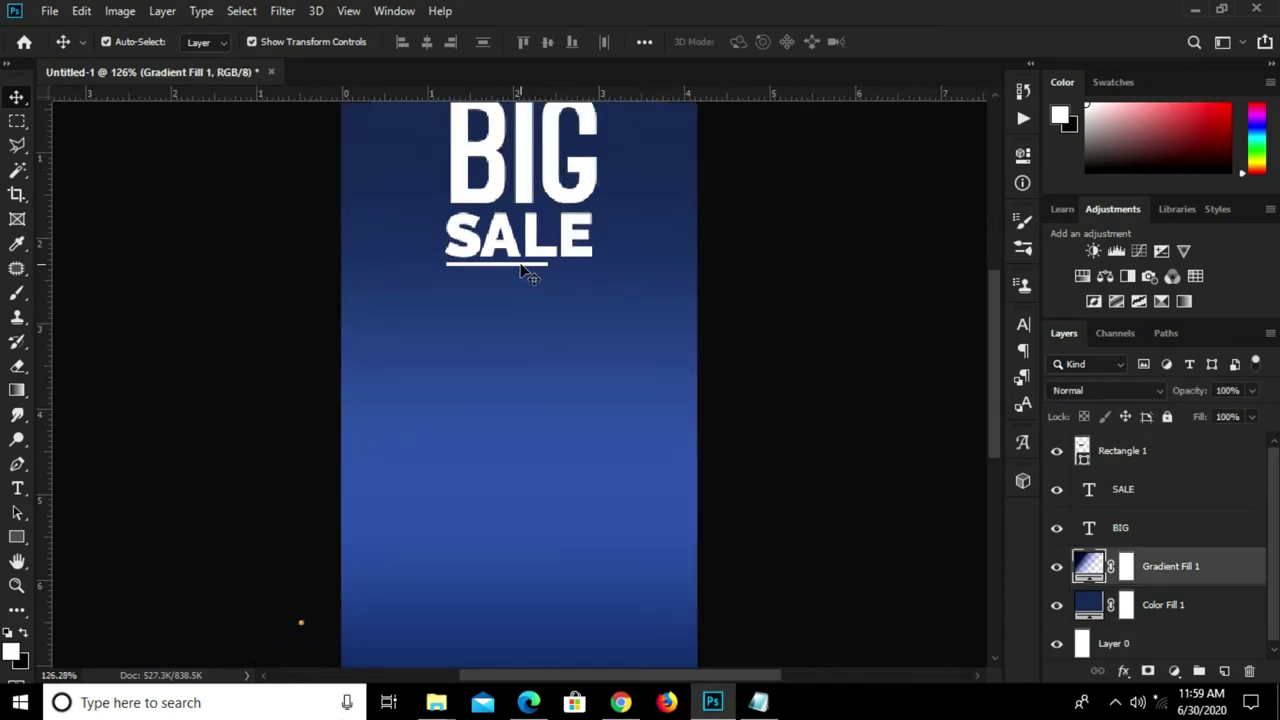
left_click(520, 268)
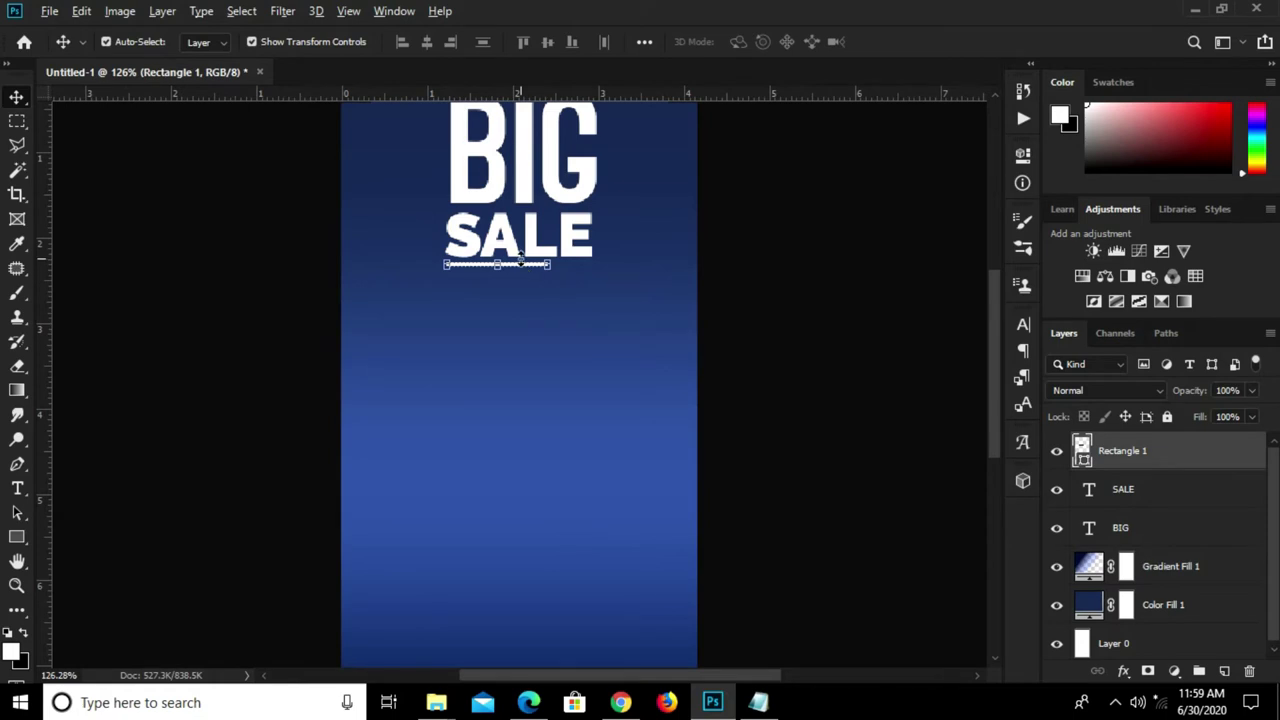
- Duplicate the underline into a 128 × 26 px white bar with 13 px rounded corners
mouse_move(522, 266)
left_mouse_down()
mouse_move(495, 328)
mouse_move(497, 374)
mouse_move(641, 345)
left_mouse_up()
left_click_drag(537, 374, 537, 353)
left_click_drag(640, 350, 600, 348)
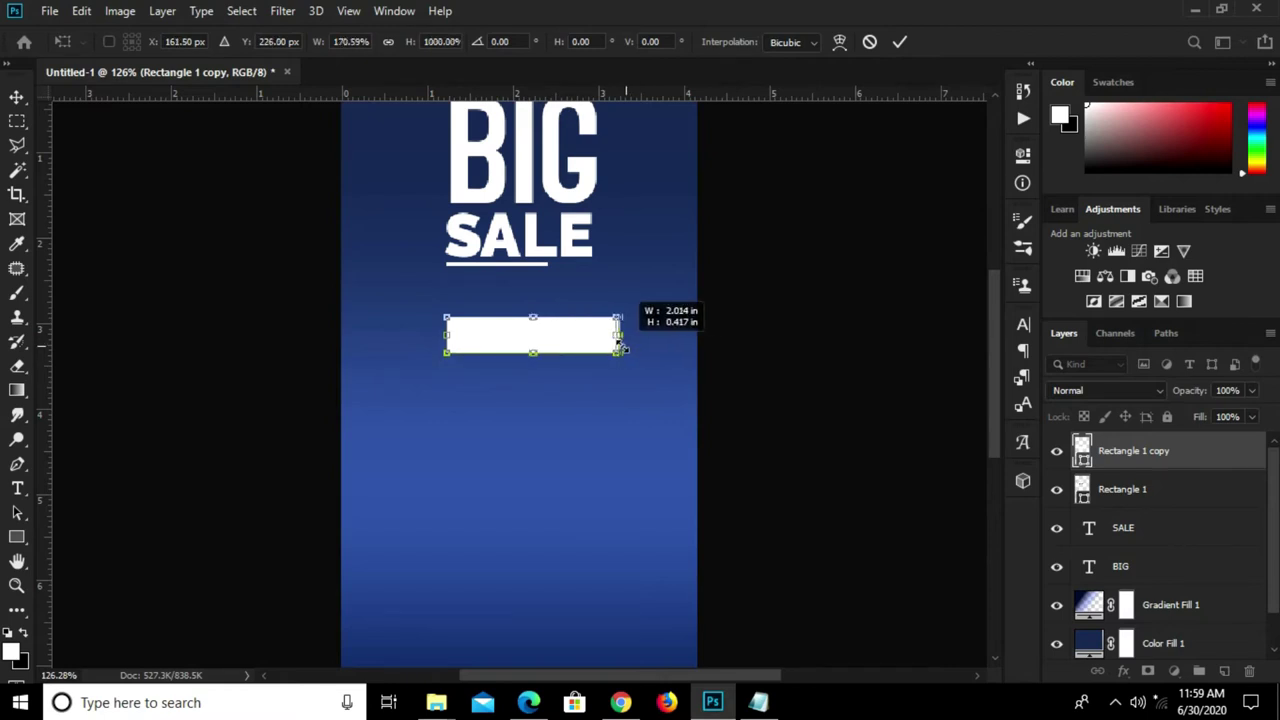
left_click(900, 42)
left_click(1022, 155)
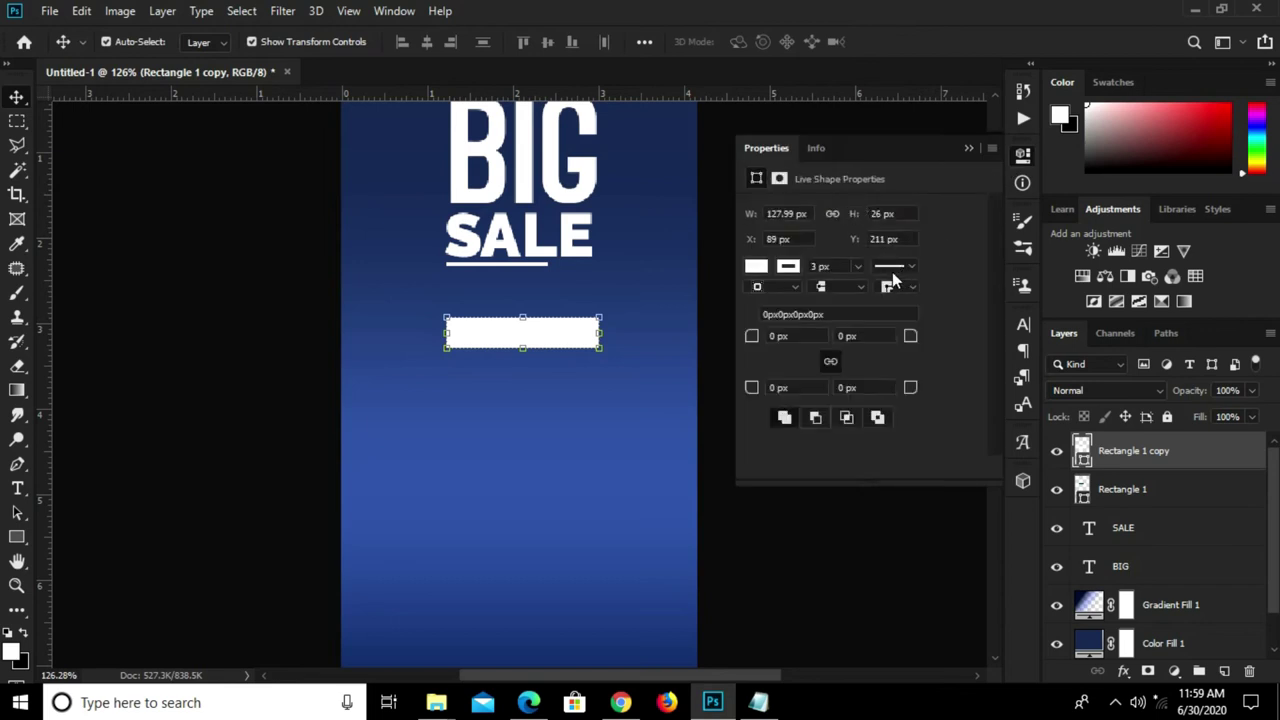
left_click_drag(912, 338, 974, 337)
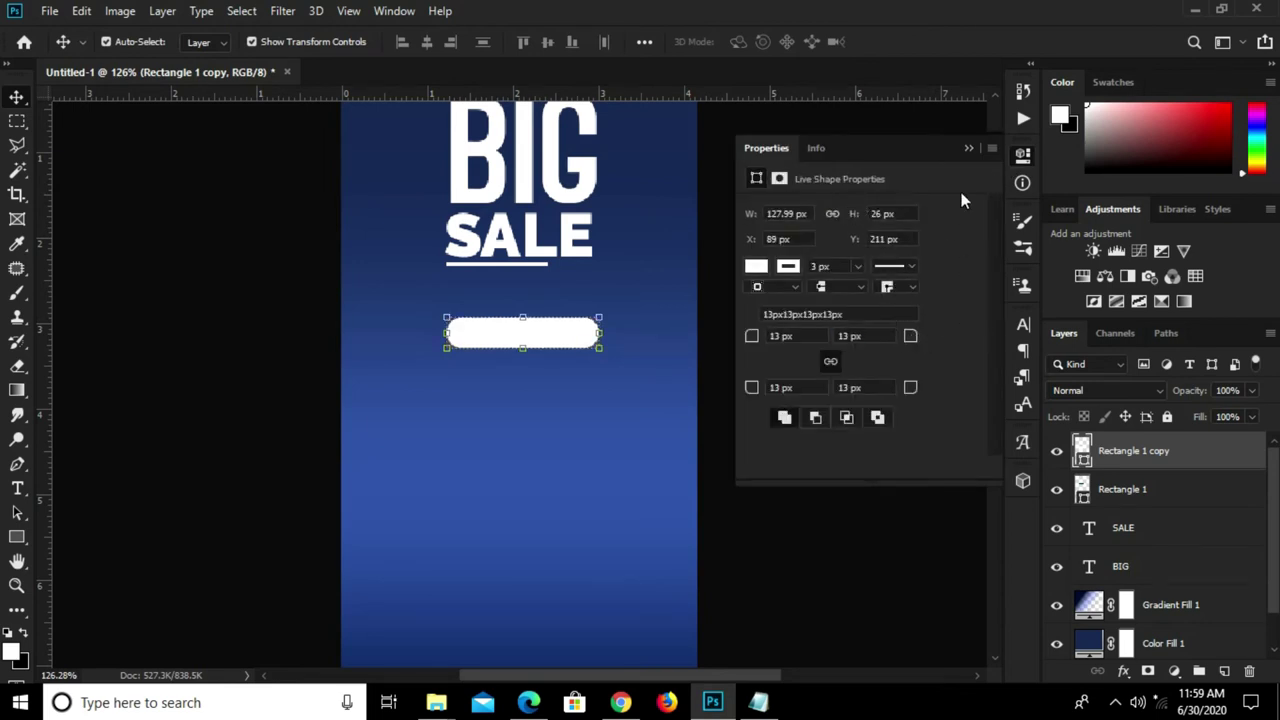
left_click(966, 150)
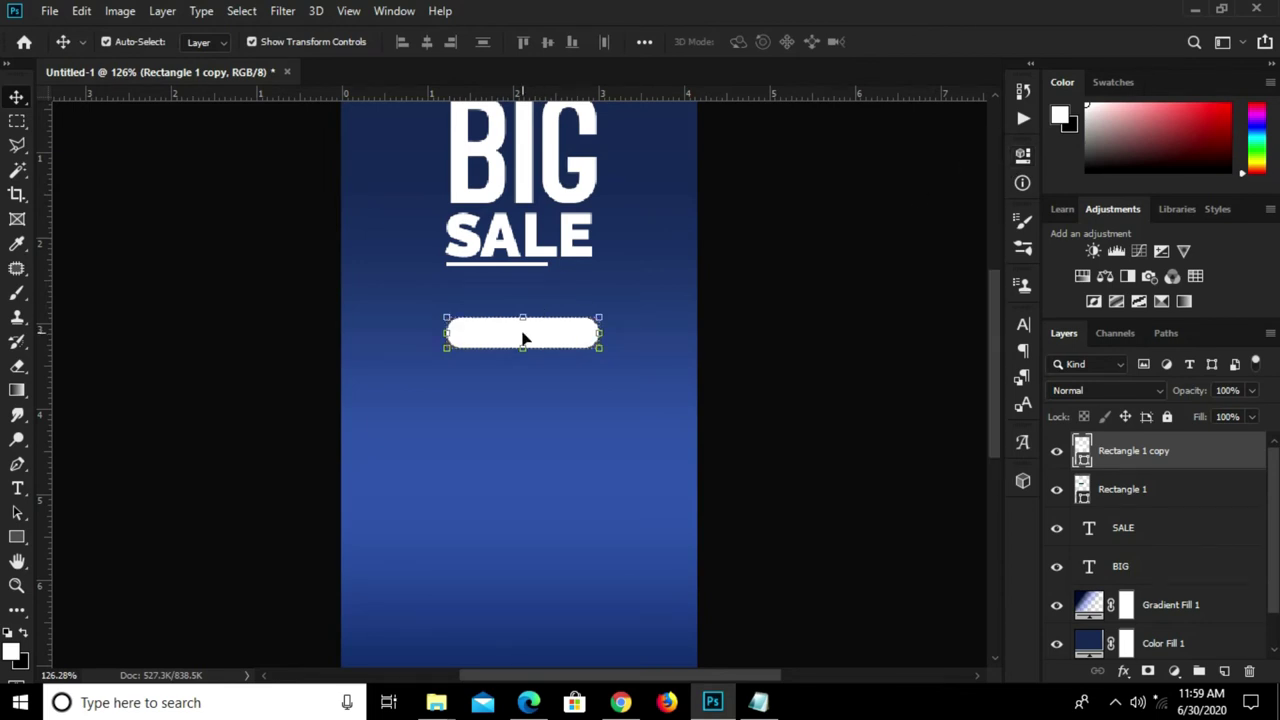
- Place a copy of SALE below the white rounded bar
left_click(535, 238)
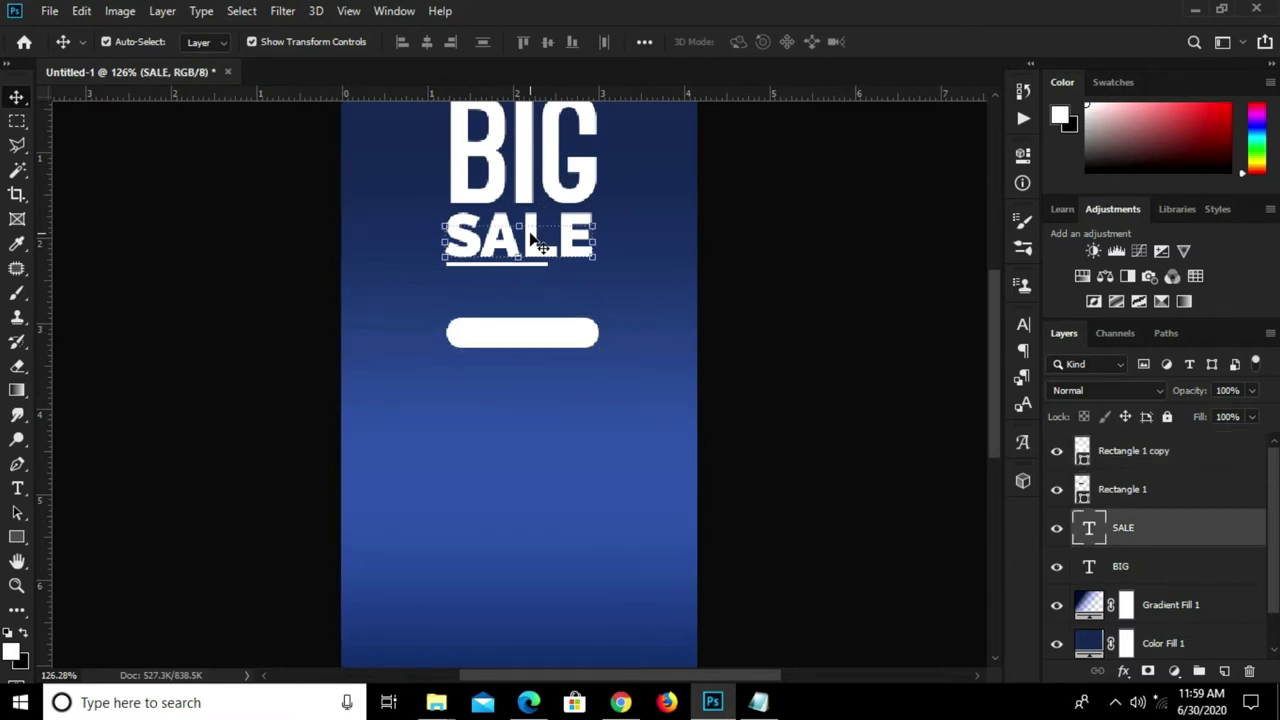
left_click_drag(533, 237, 549, 409)
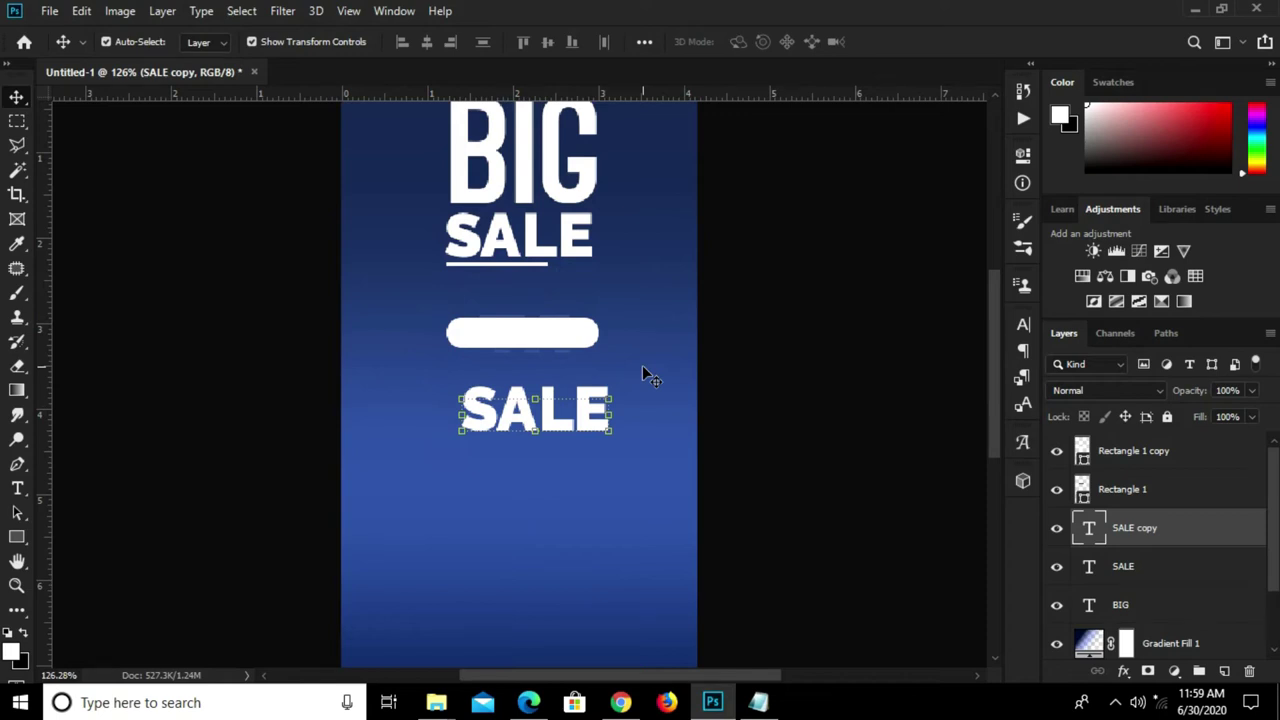
left_click(562, 408)
left_click(554, 414)
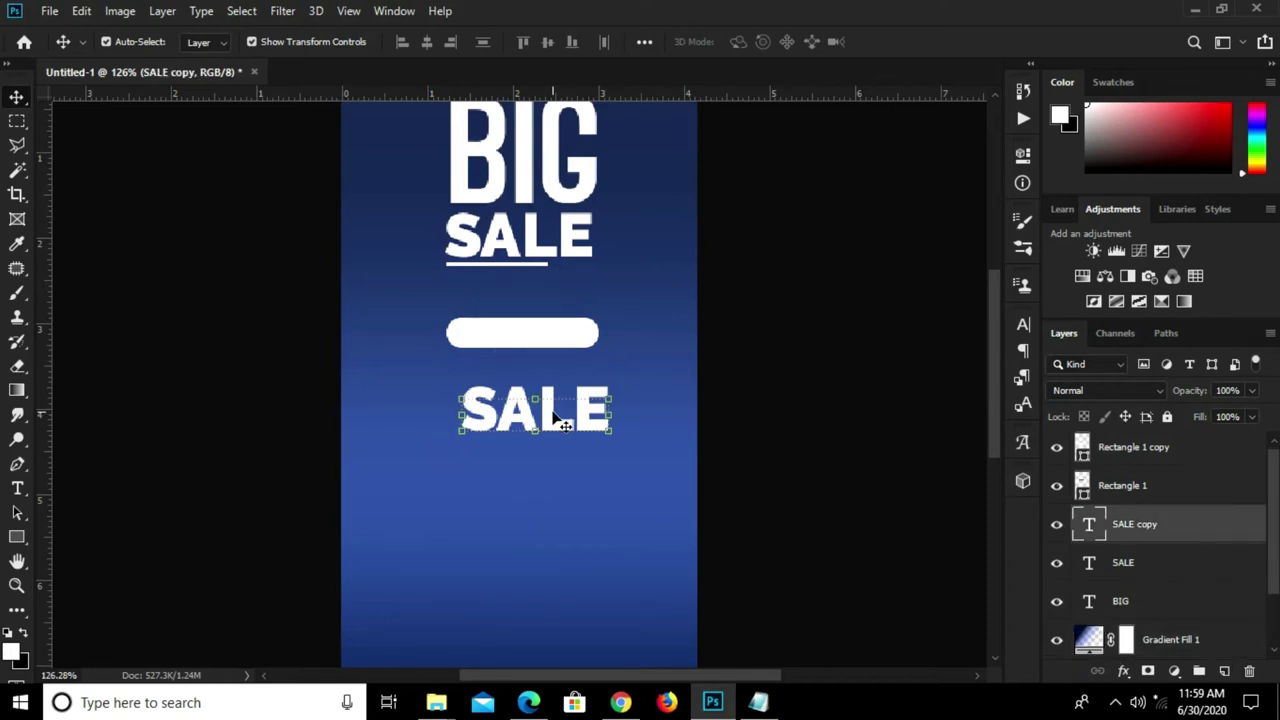
key("Delete")
left_click(757, 702)
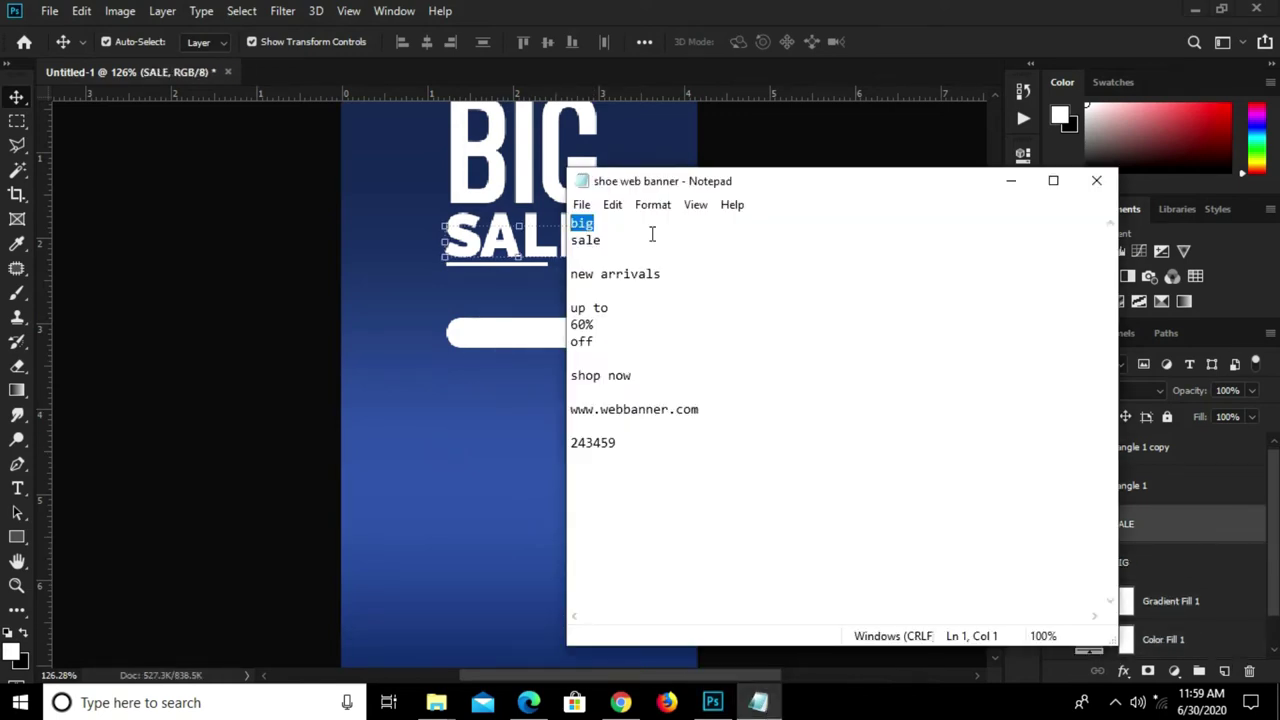
- Paste 'new arrivals' from the notes as a new 24 pt text layer mid-banner
left_click_drag(676, 273, 545, 273)
right_click(578, 276)
left_click(637, 330)
left_click(449, 410)
left_click(449, 410)
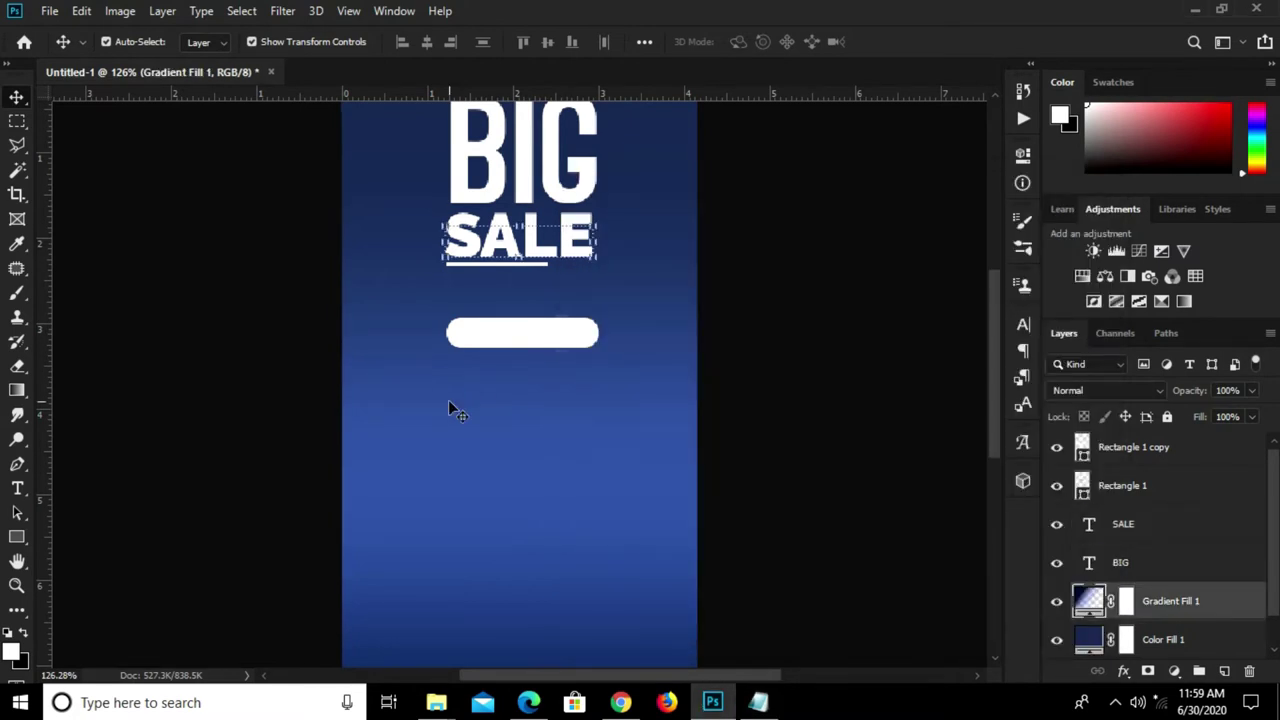
left_click(19, 487)
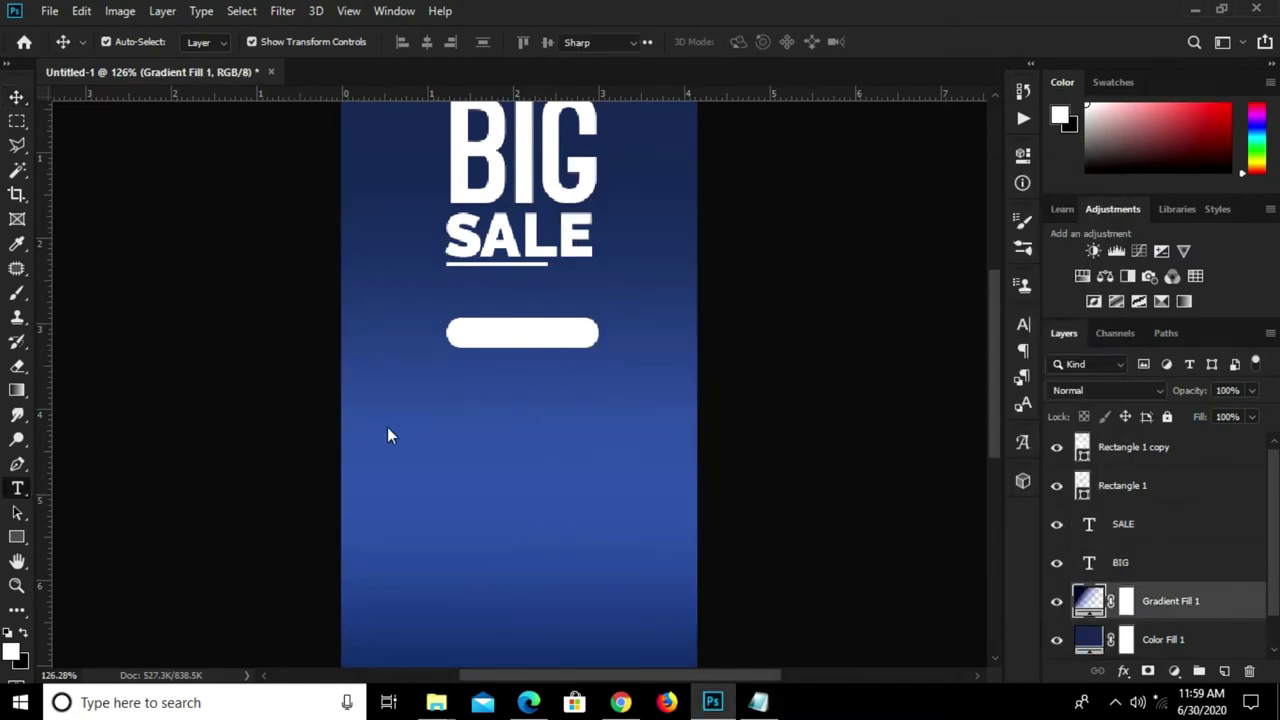
left_click(500, 426)
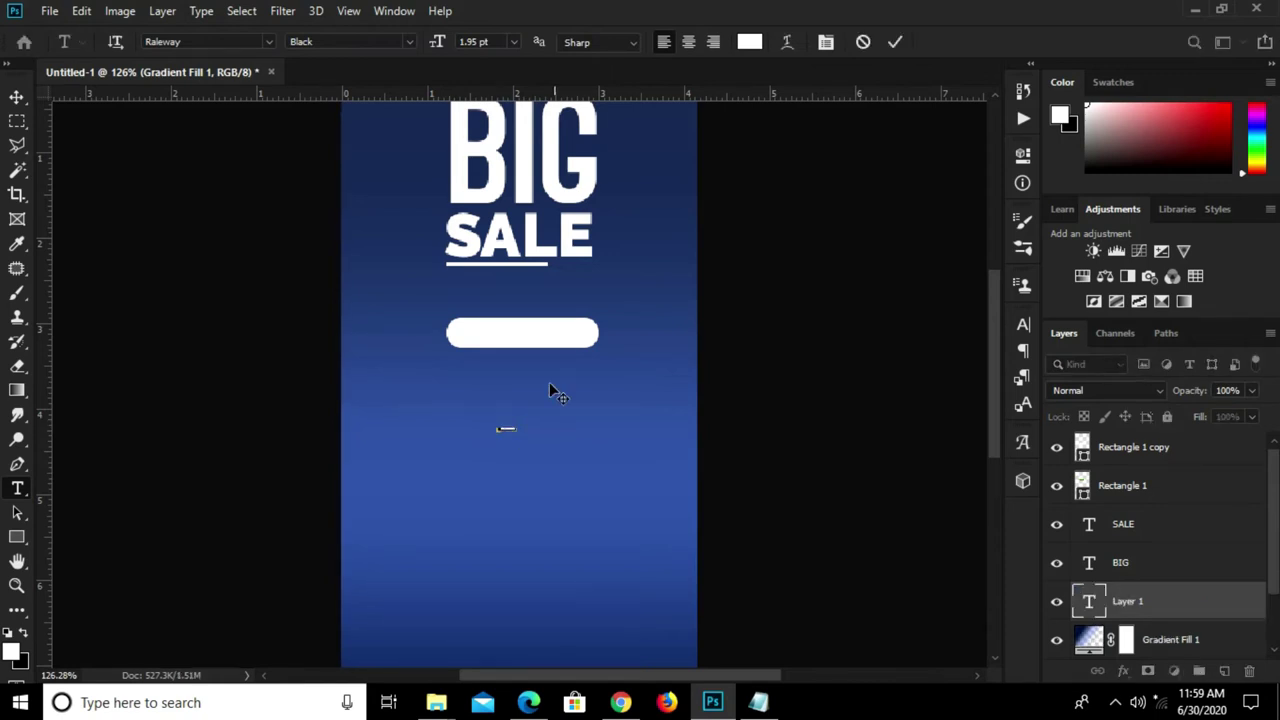
left_click(894, 43)
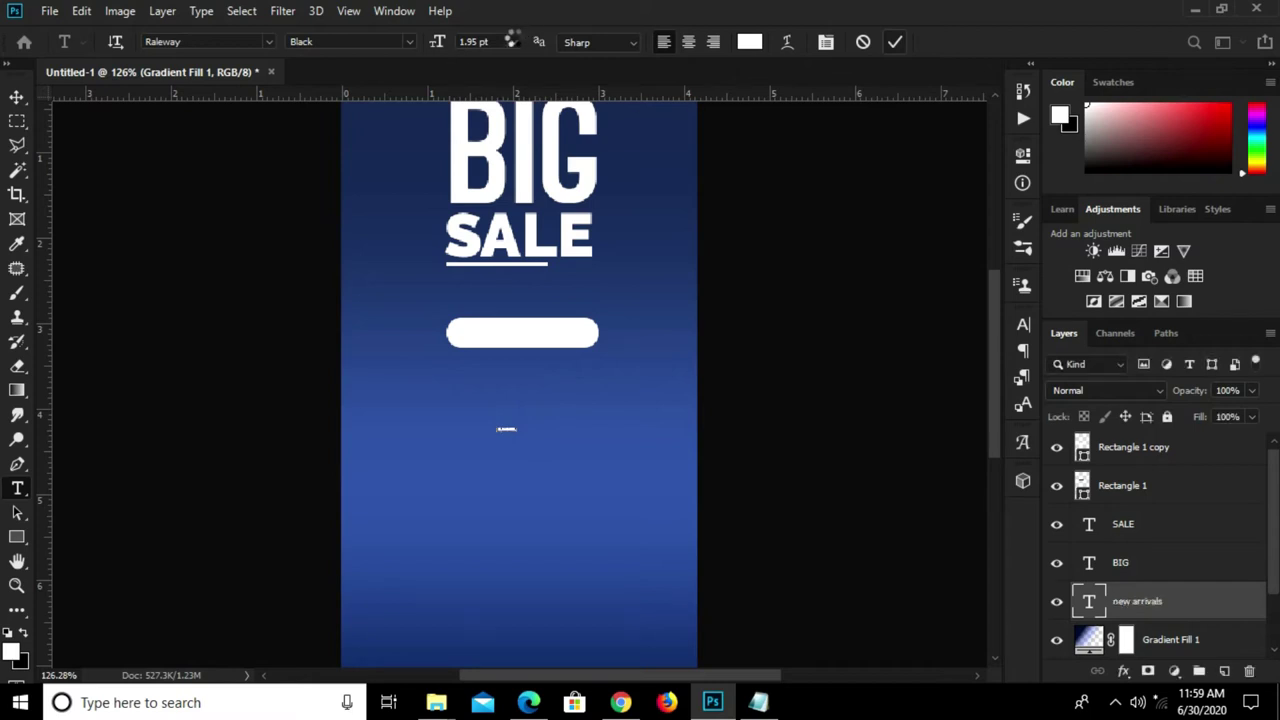
left_click(512, 41)
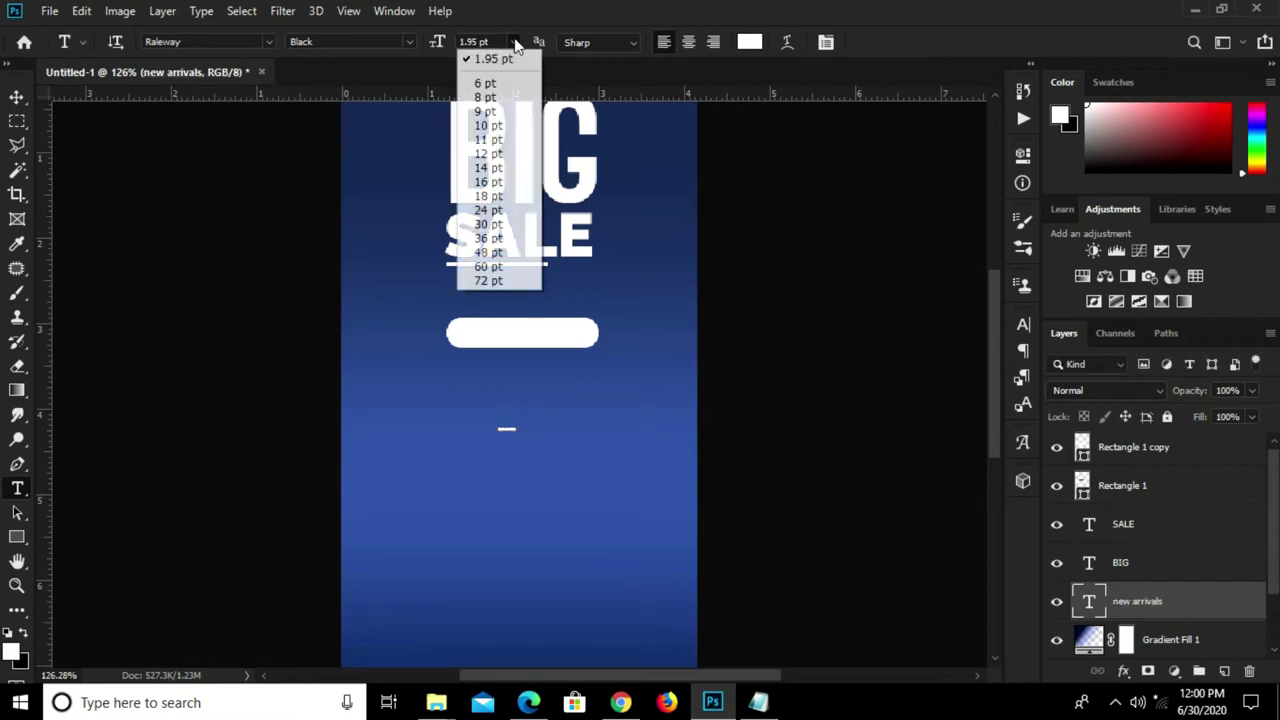
left_click(490, 210)
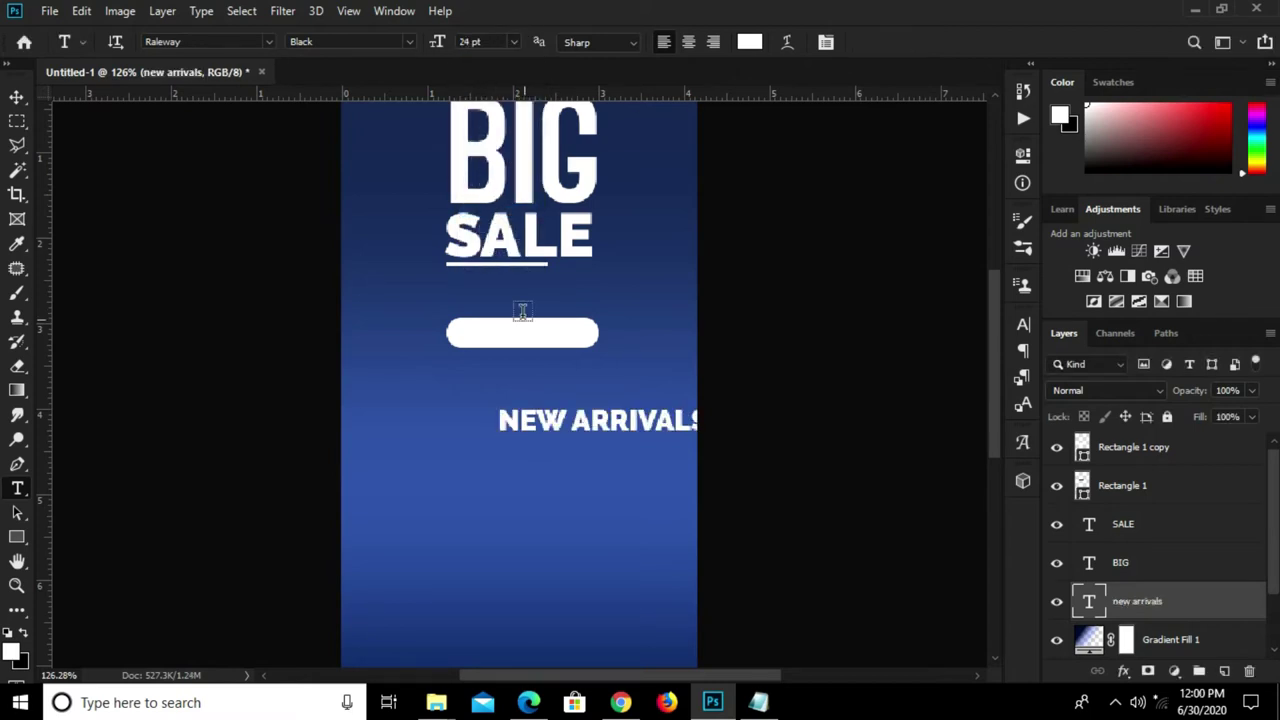
- Widen the white pill, centre it horizontally, and move NEW ARRIVALS onto it
key("v")
left_click_drag(626, 421, 544, 382)
left_click(566, 334)
left_click(605, 336)
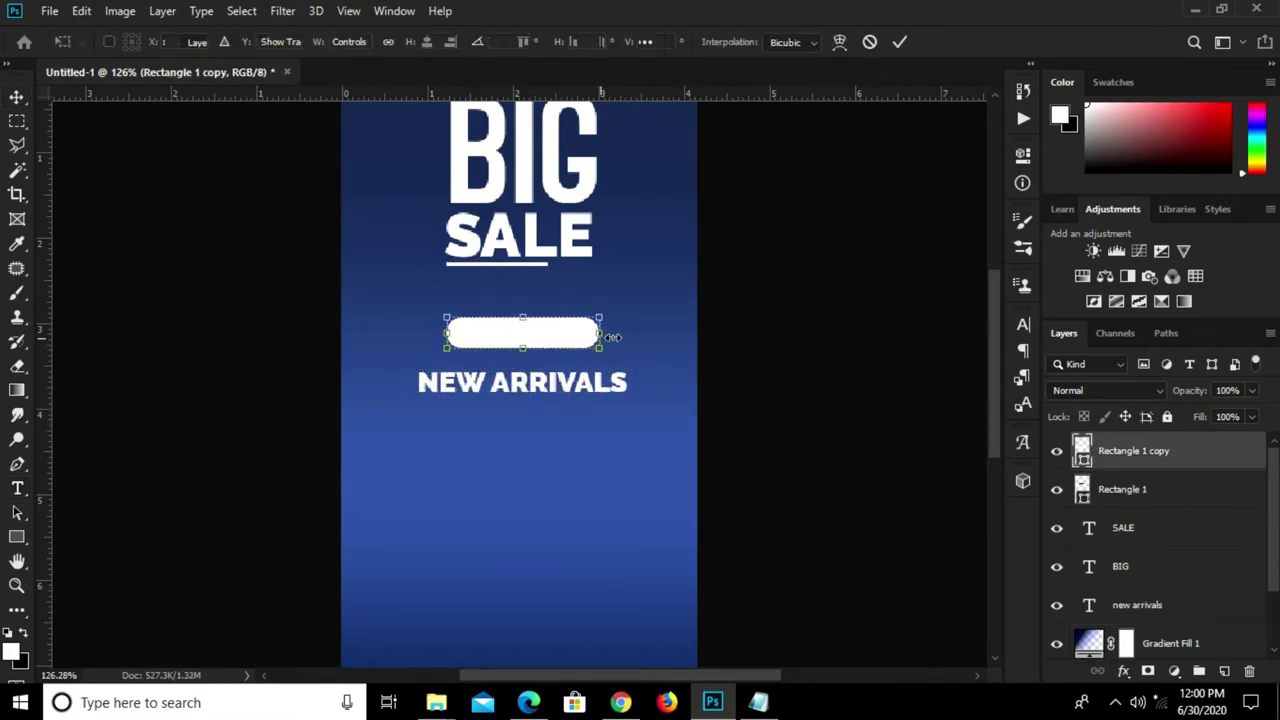
left_click_drag(612, 337, 667, 337)
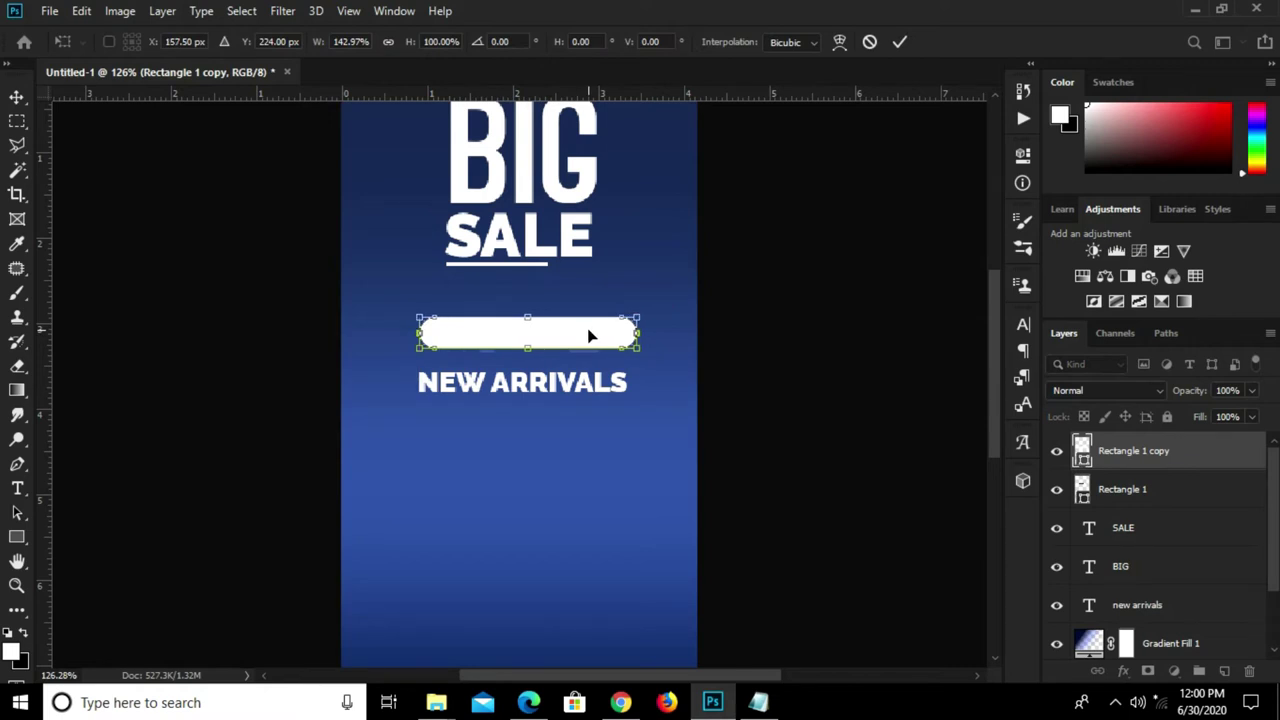
left_click(899, 41)
key("ctrl+a")
left_click(424, 44)
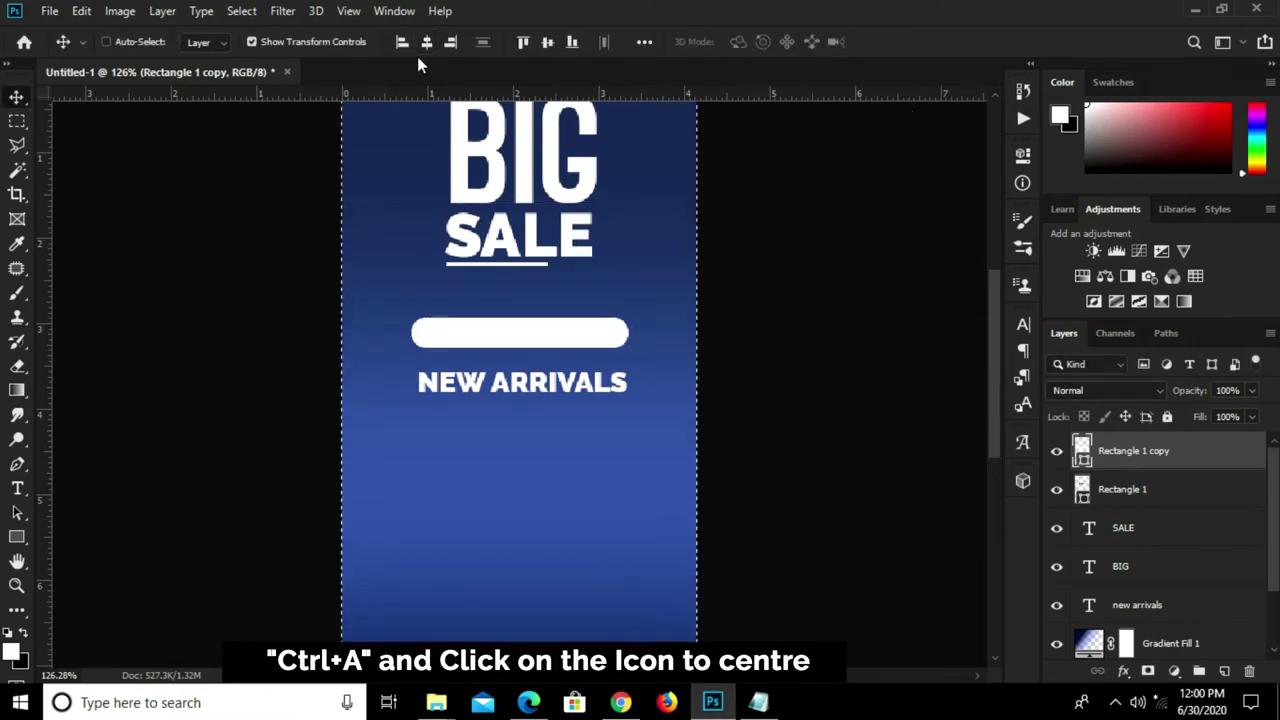
key("ctrl+d")
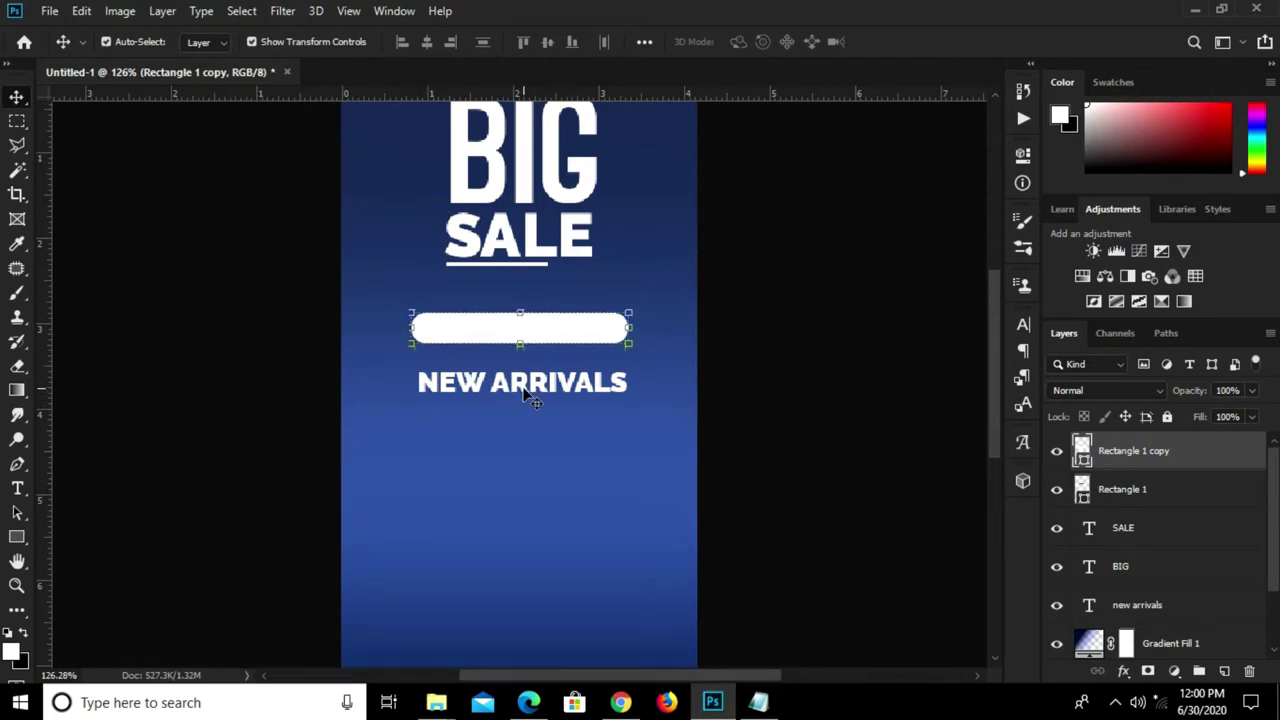
left_click_drag(527, 395, 525, 340)
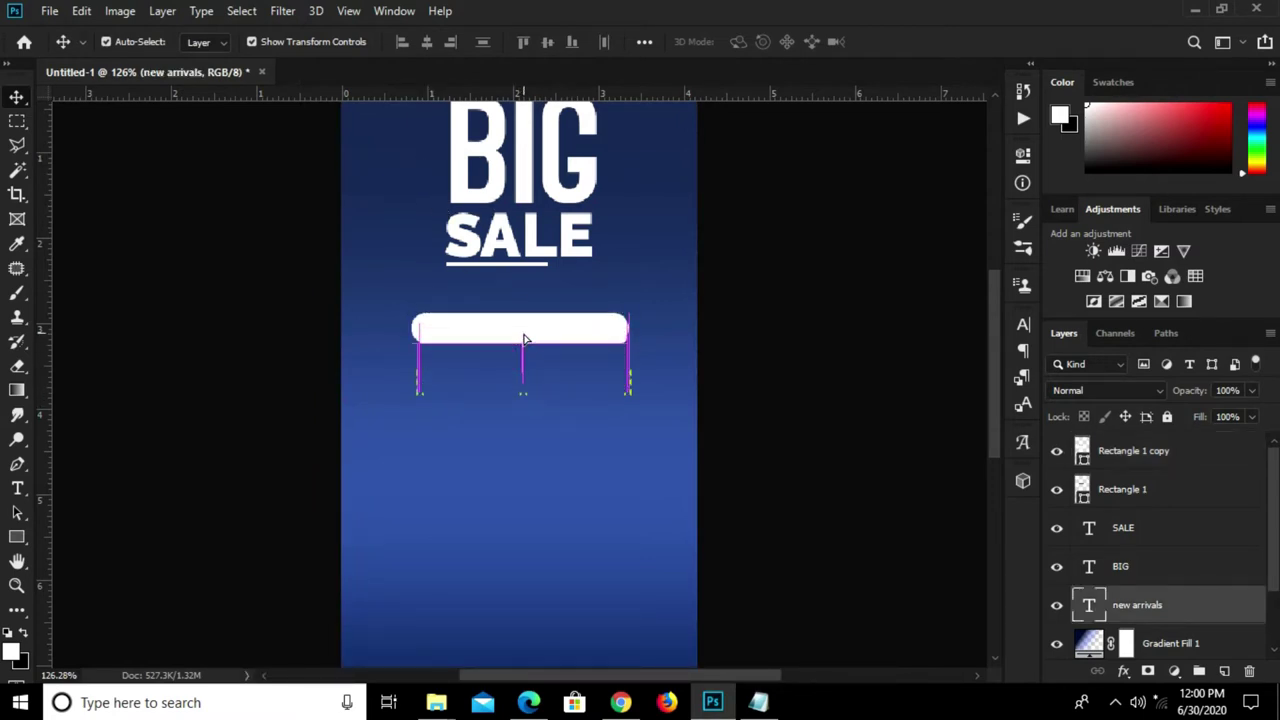
- Colour the NEW ARRIVALS text #233359 and stack it above the pill layer
left_click(1024, 326)
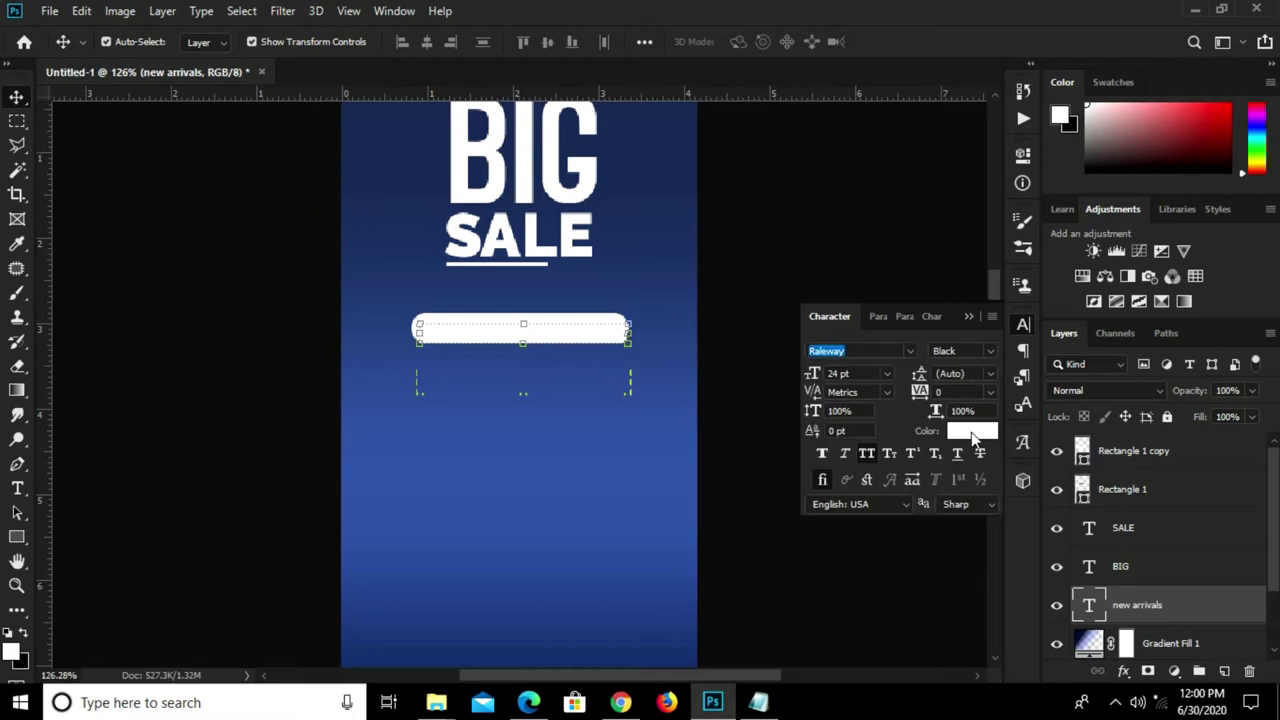
left_click(973, 432)
left_click(654, 507)
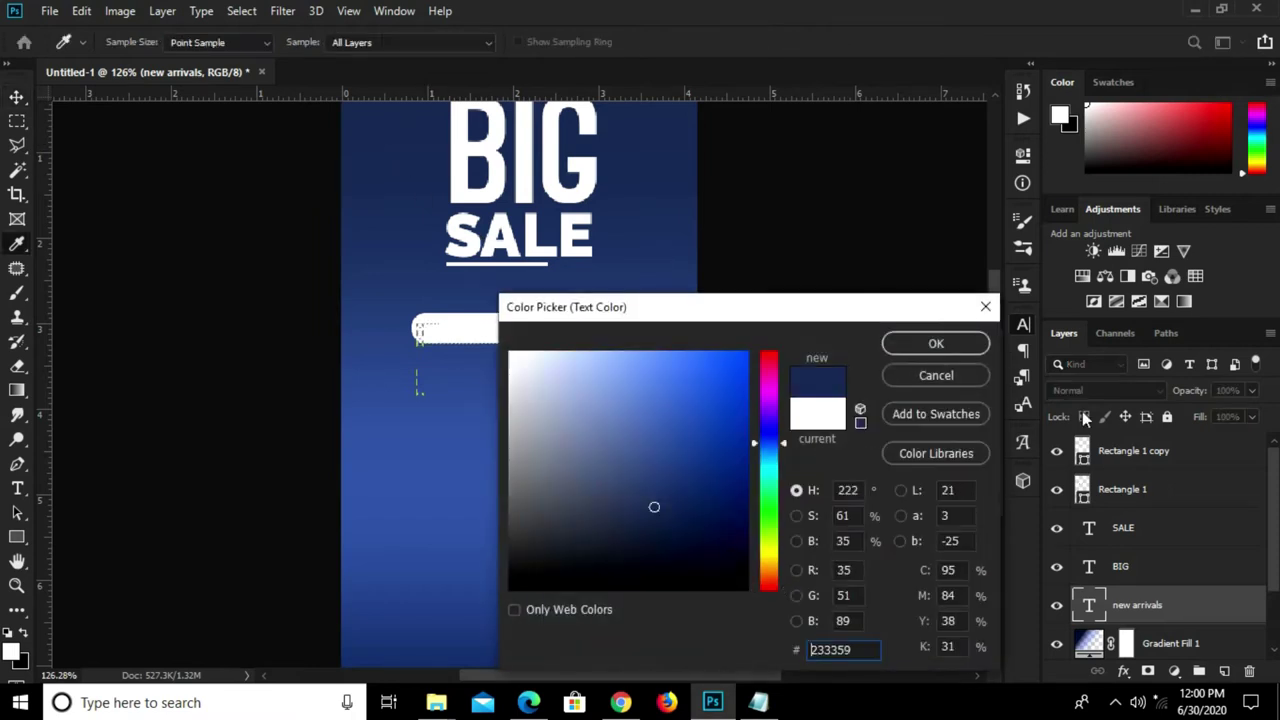
left_click(945, 350)
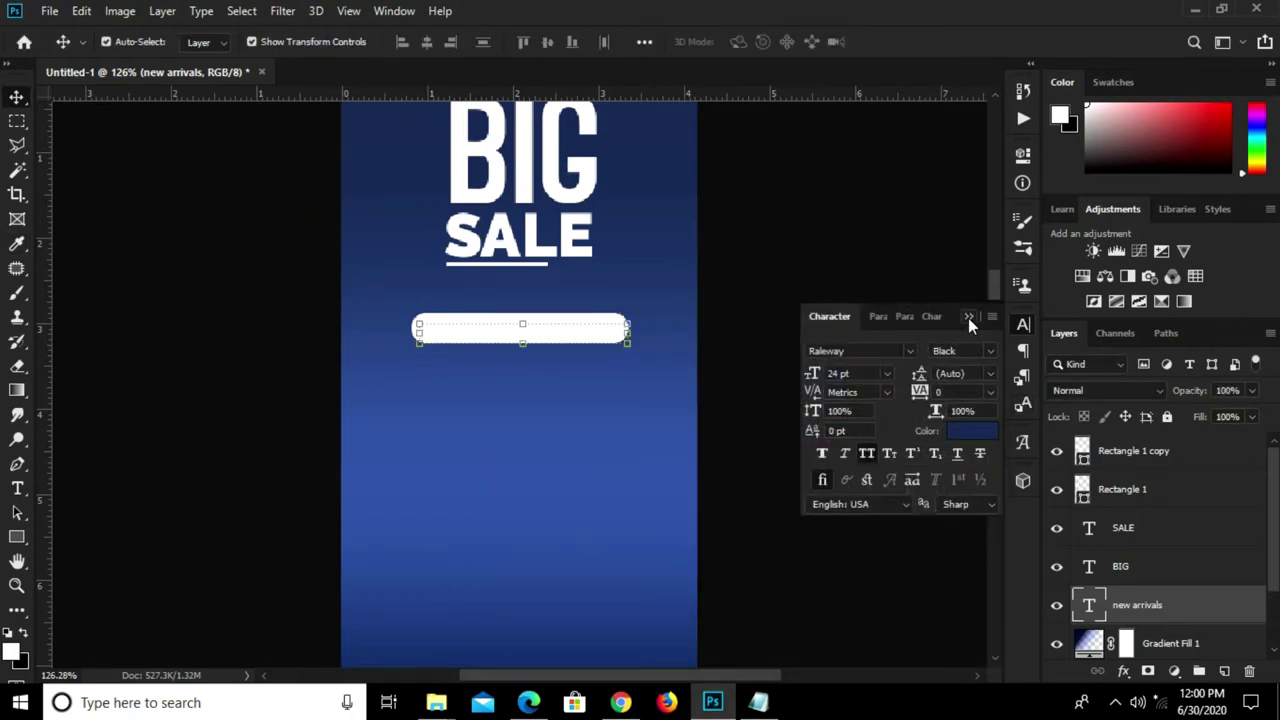
left_click(968, 318)
left_click_drag(1175, 620, 1148, 452)
key("Up")
key("Up")
key("Up")
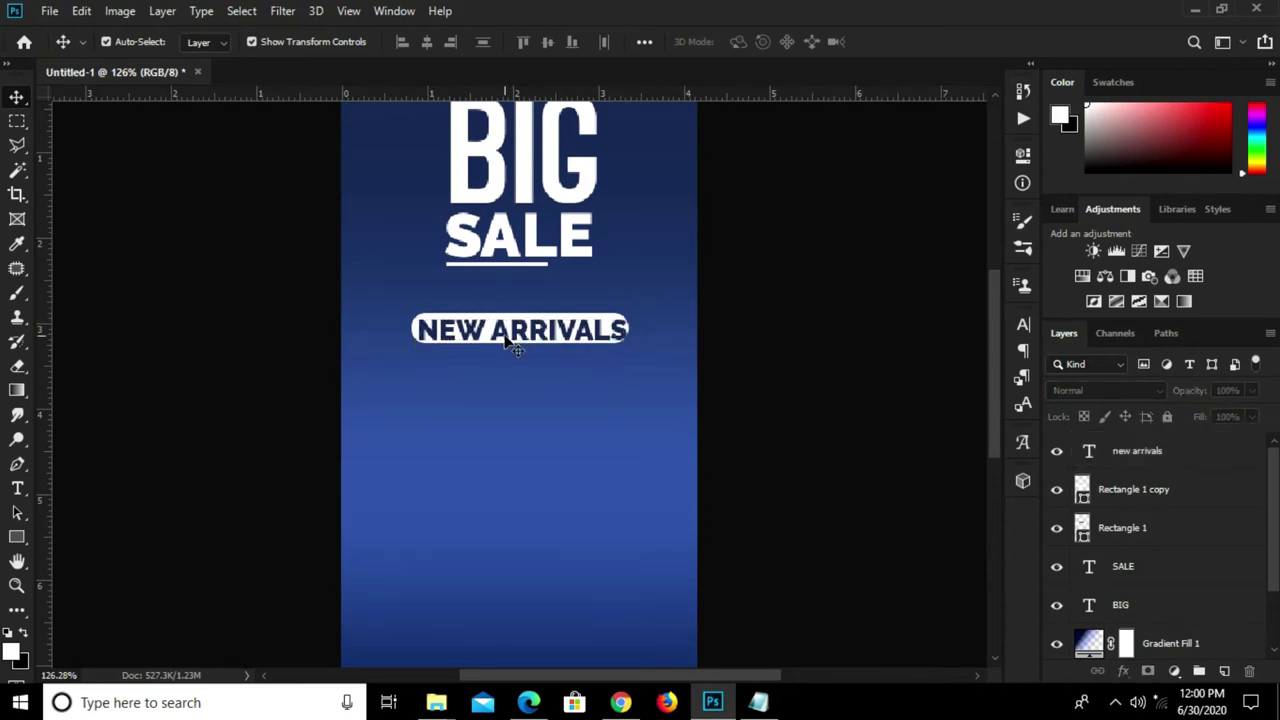
scroll(521, 332, "up", 1, "alt")
scroll(521, 332, "up", 1, "alt")
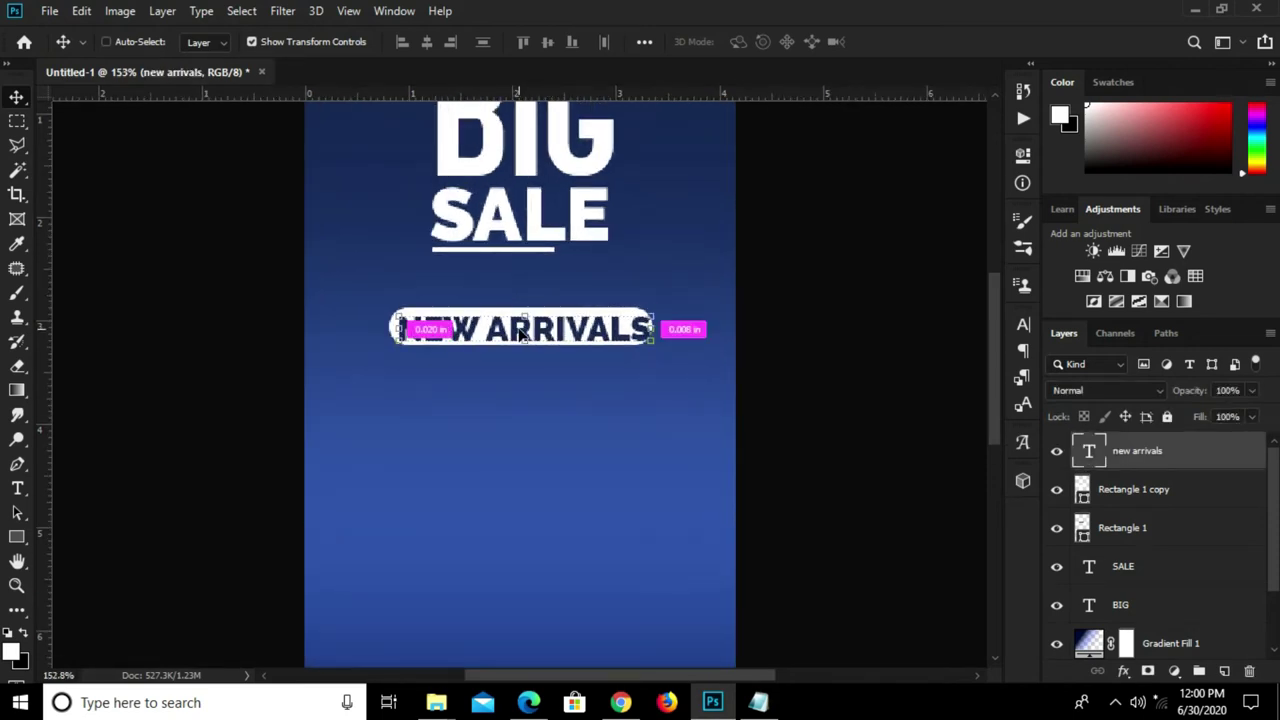
- Shrink NEW ARRIVALS to about 89% and nudge it up together with the pill
key("ctrl+t")
scroll(528, 345, "up", 1, "alt")
scroll(534, 362, "up", 1, "alt")
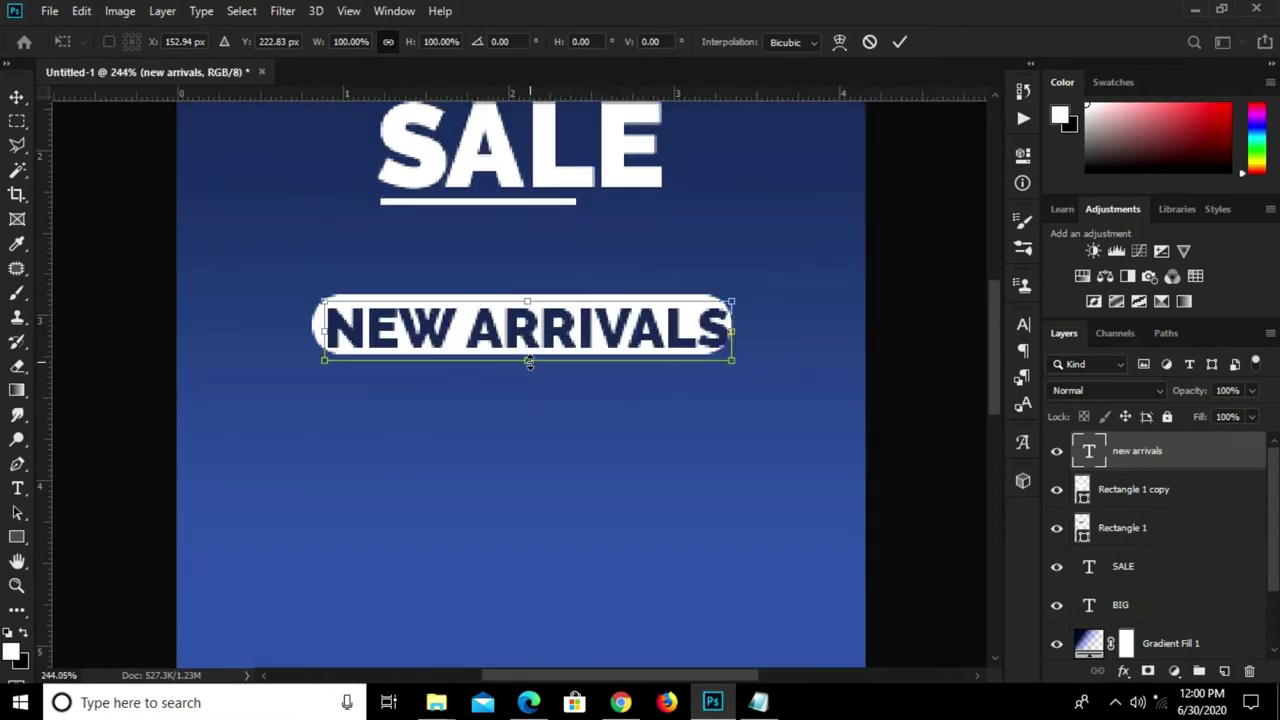
left_click_drag(529, 362, 527, 354)
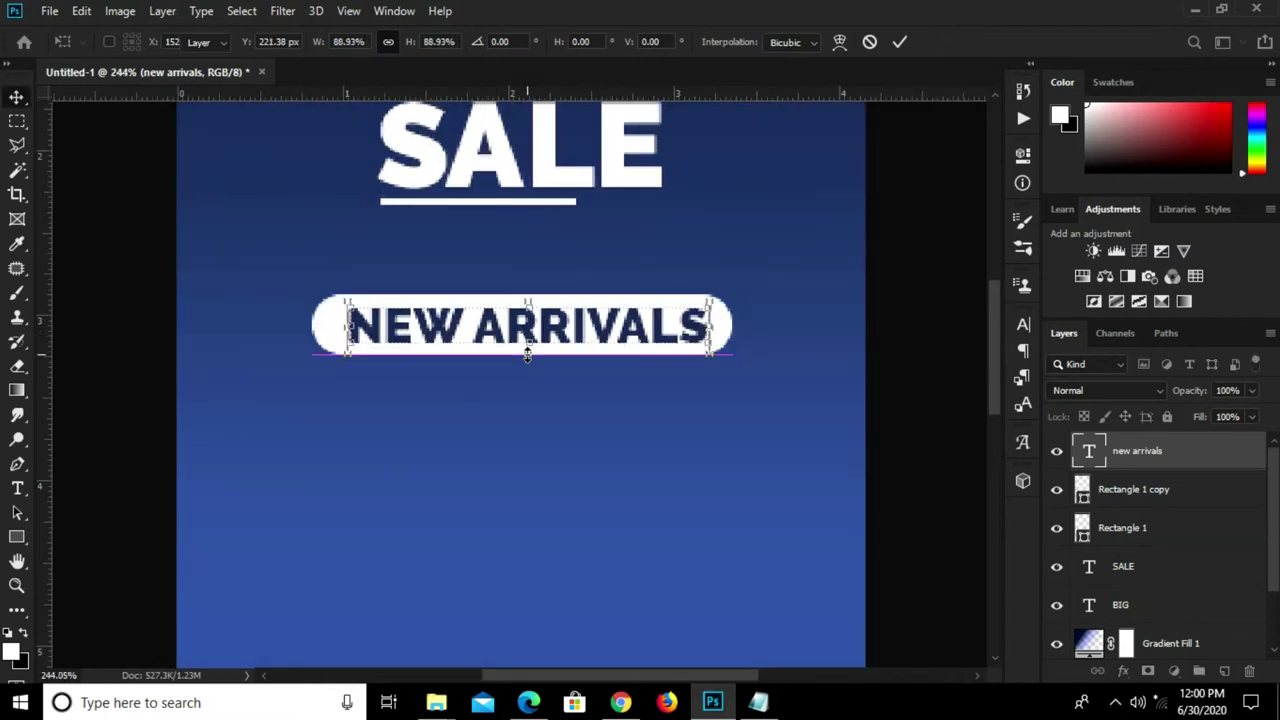
key("Return")
key("ctrl+0")
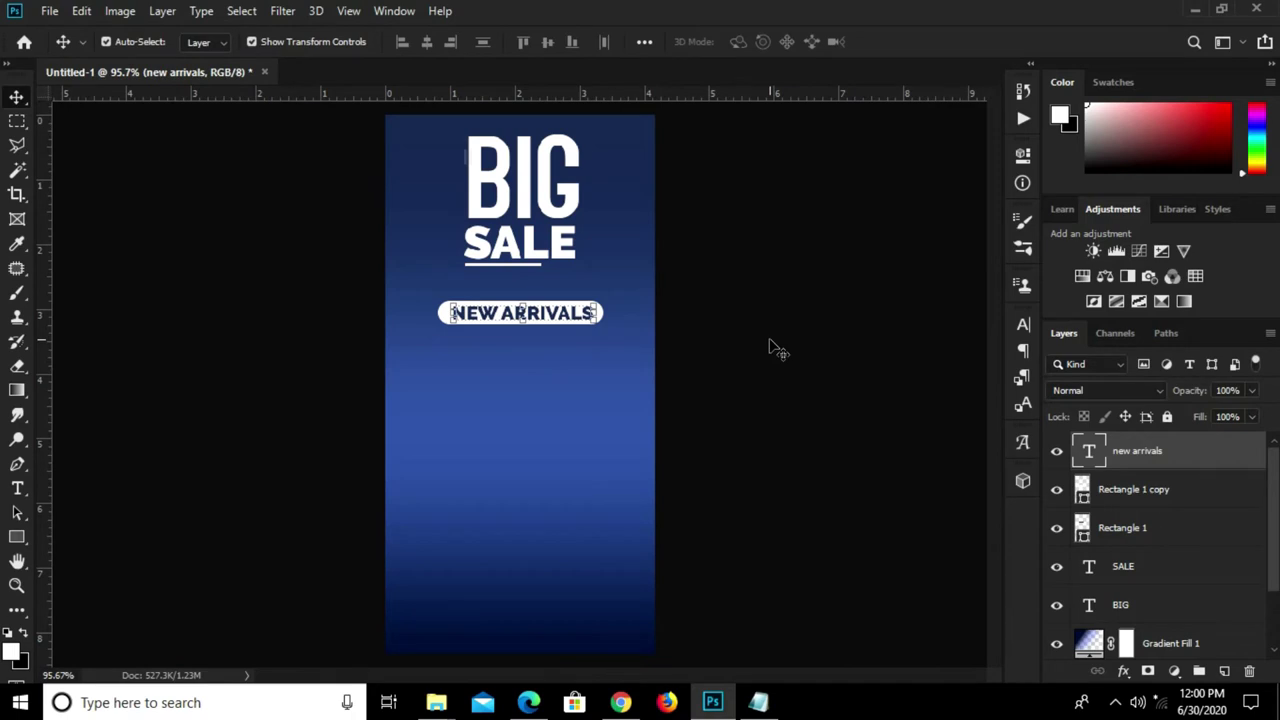
left_click(1130, 451, "ctrl")
left_click(1142, 489)
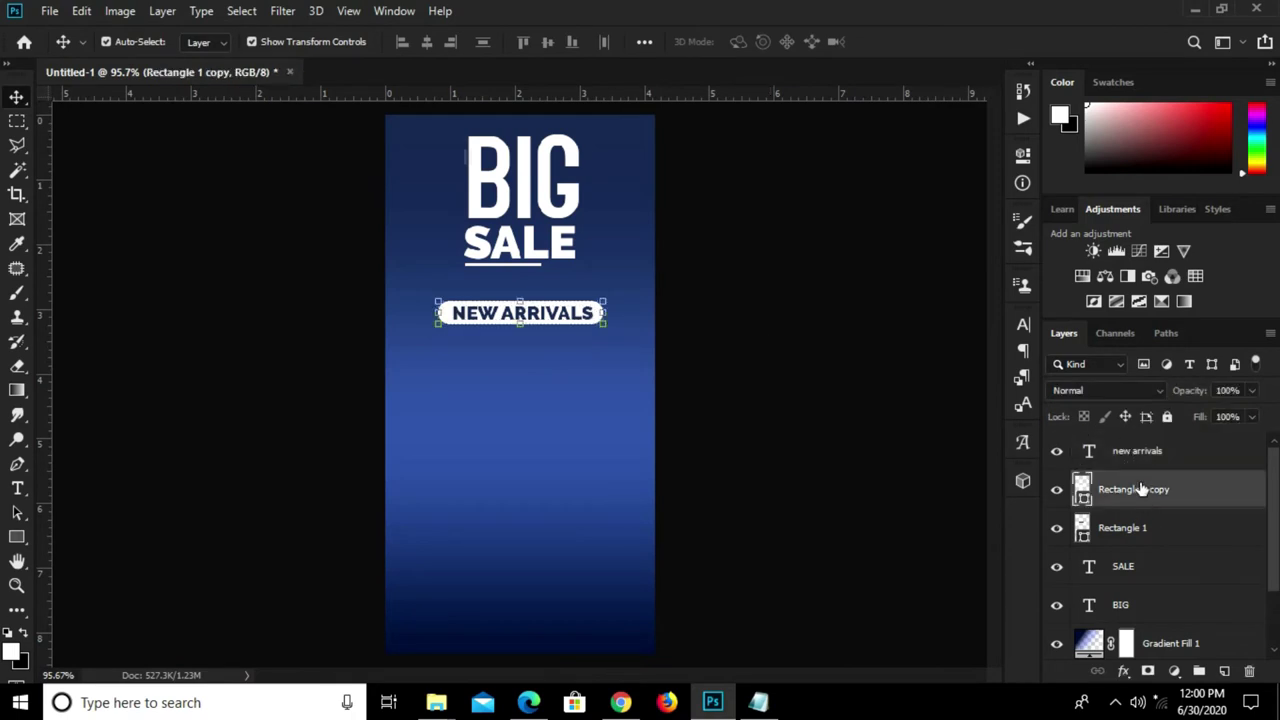
left_click(1140, 458, "ctrl")
key("Up")
key("Up")
key("Up")
key("Up")
key("Up")
key("Up")
key("Up")
key("Up")
key("Up")
key("Up")
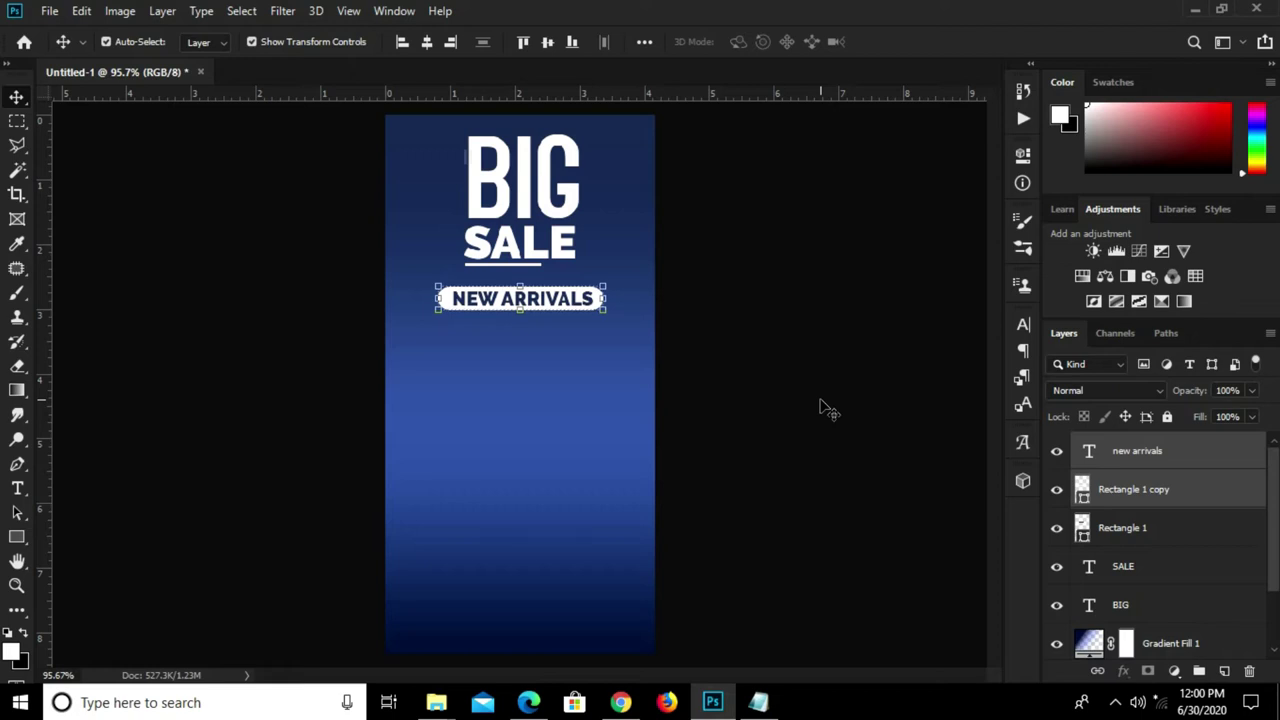
- Place the kik sneaker image from Downloads into the banner as an embedded file
left_click(815, 407)
left_click(38, 14)
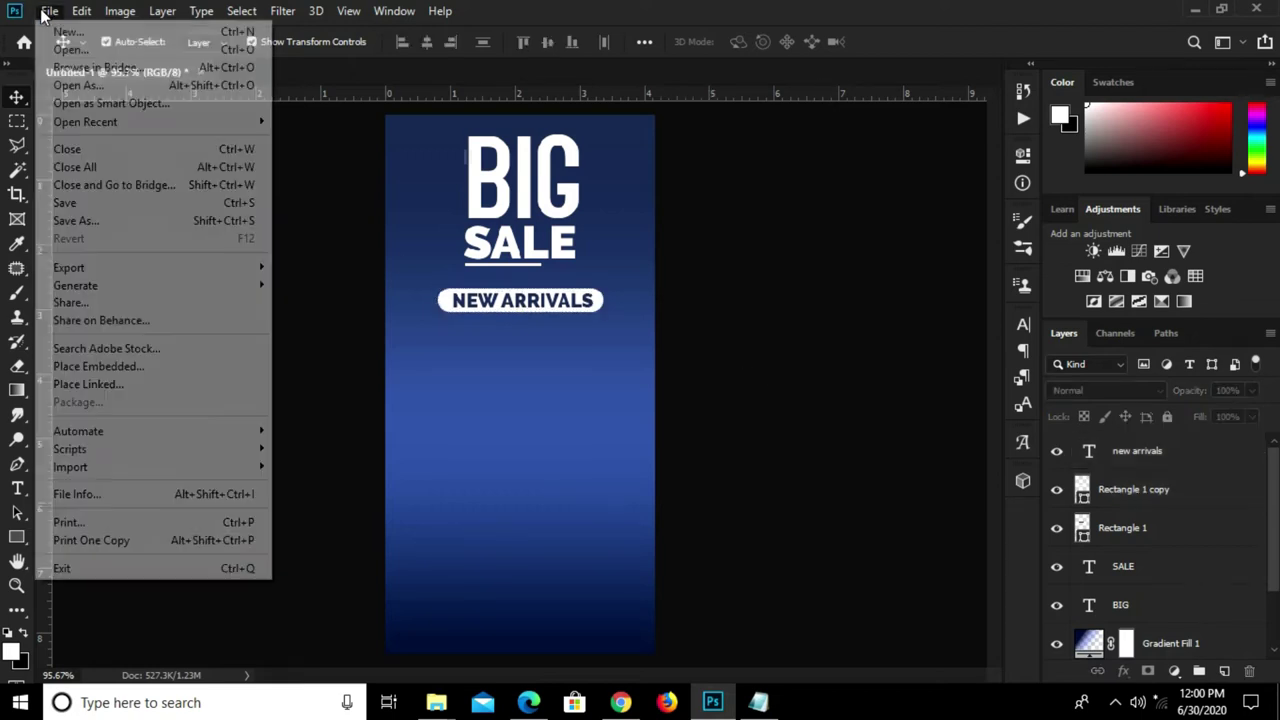
left_click(134, 368)
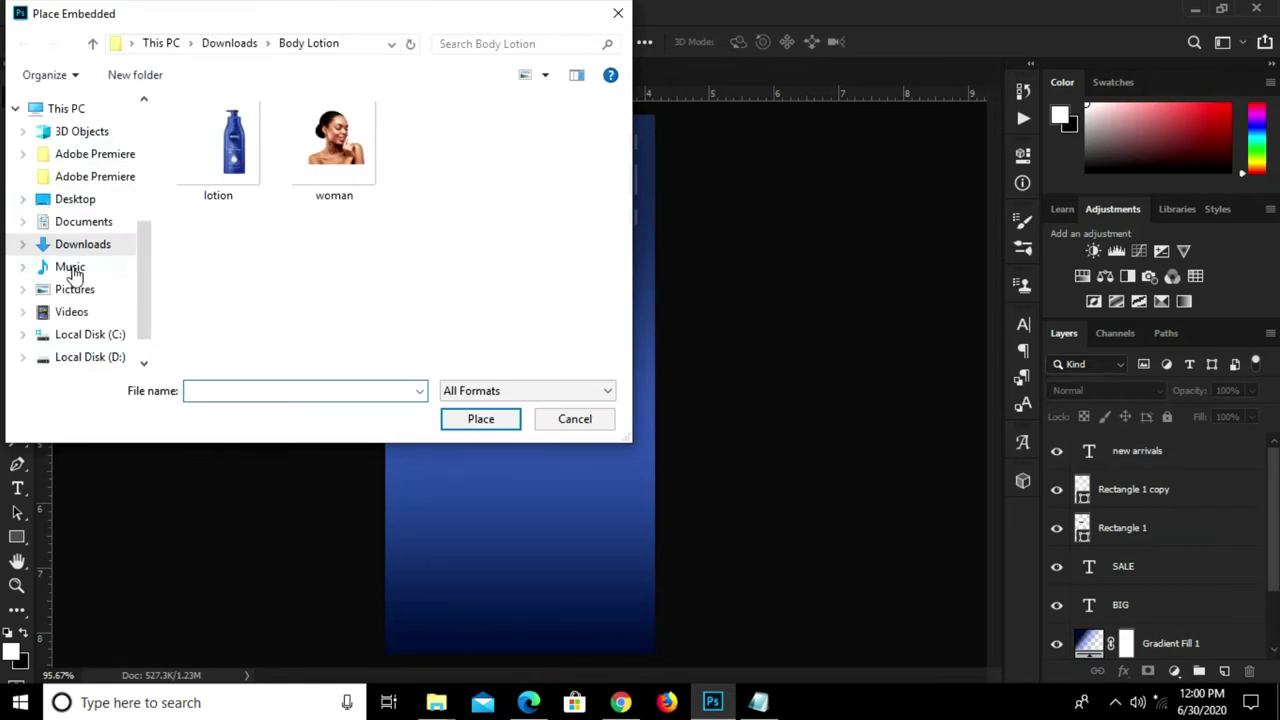
left_click(80, 246)
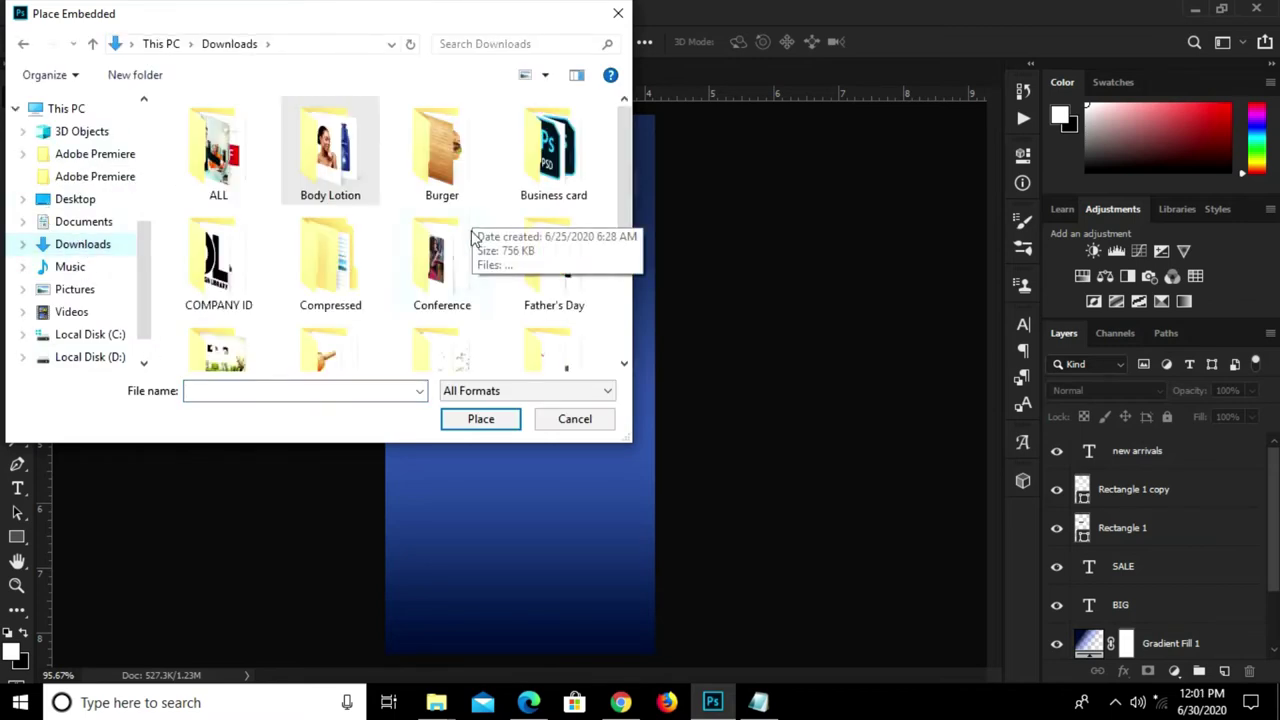
scroll(472, 224, "down", 5)
left_click(440, 320)
left_click(484, 422)
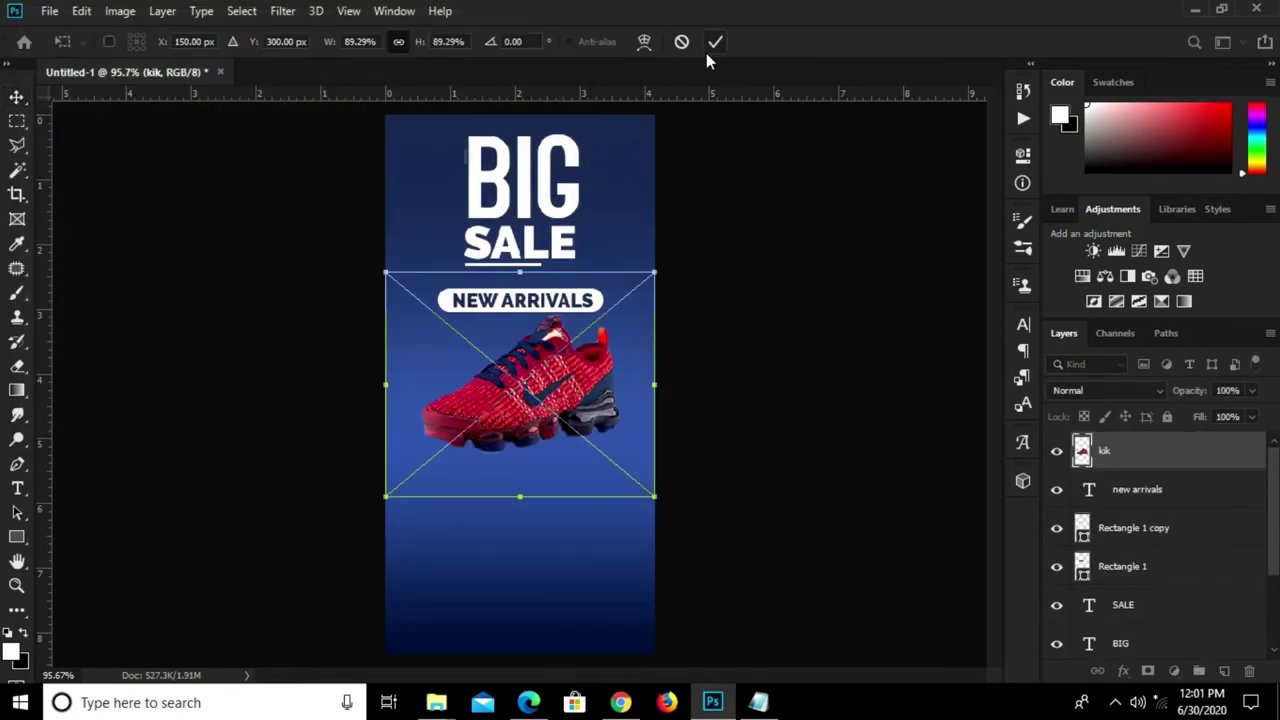
- Commit the shoe's size, move it below NEW ARRIVALS, and set the Pen to Path mode
left_click(715, 41)
left_click_drag(532, 402, 532, 452)
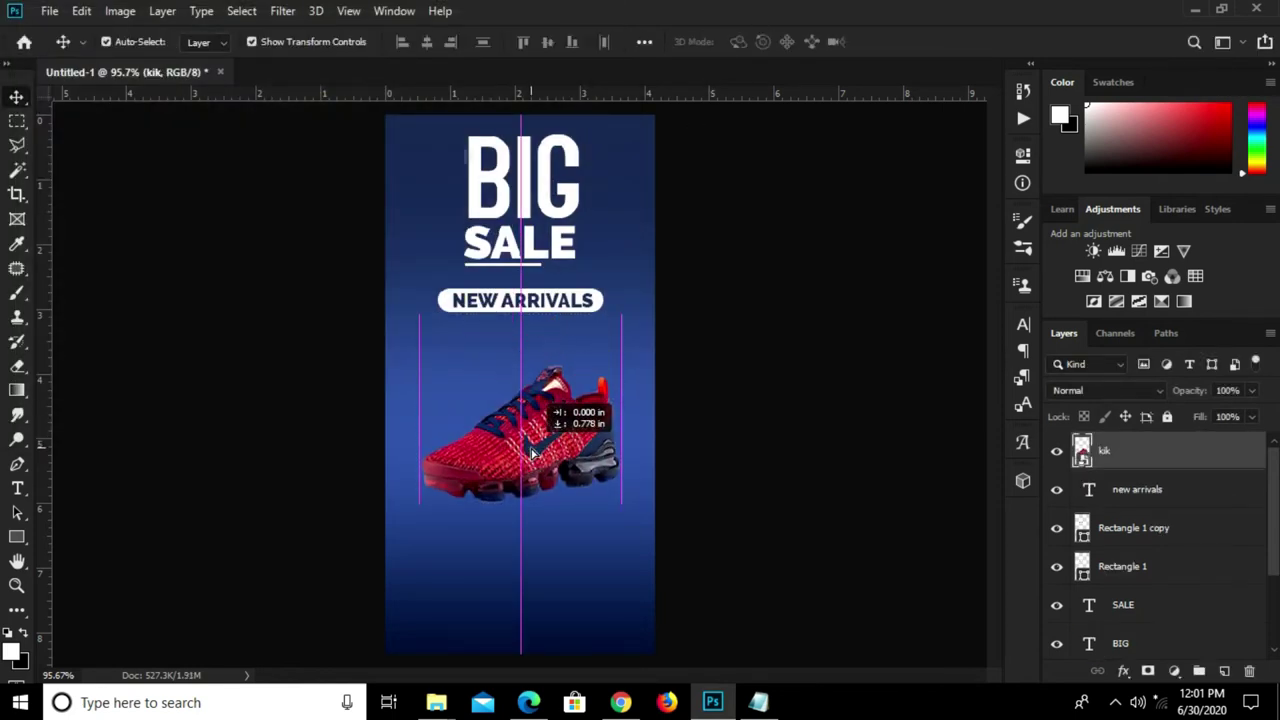
scroll(534, 496, "up", 1)
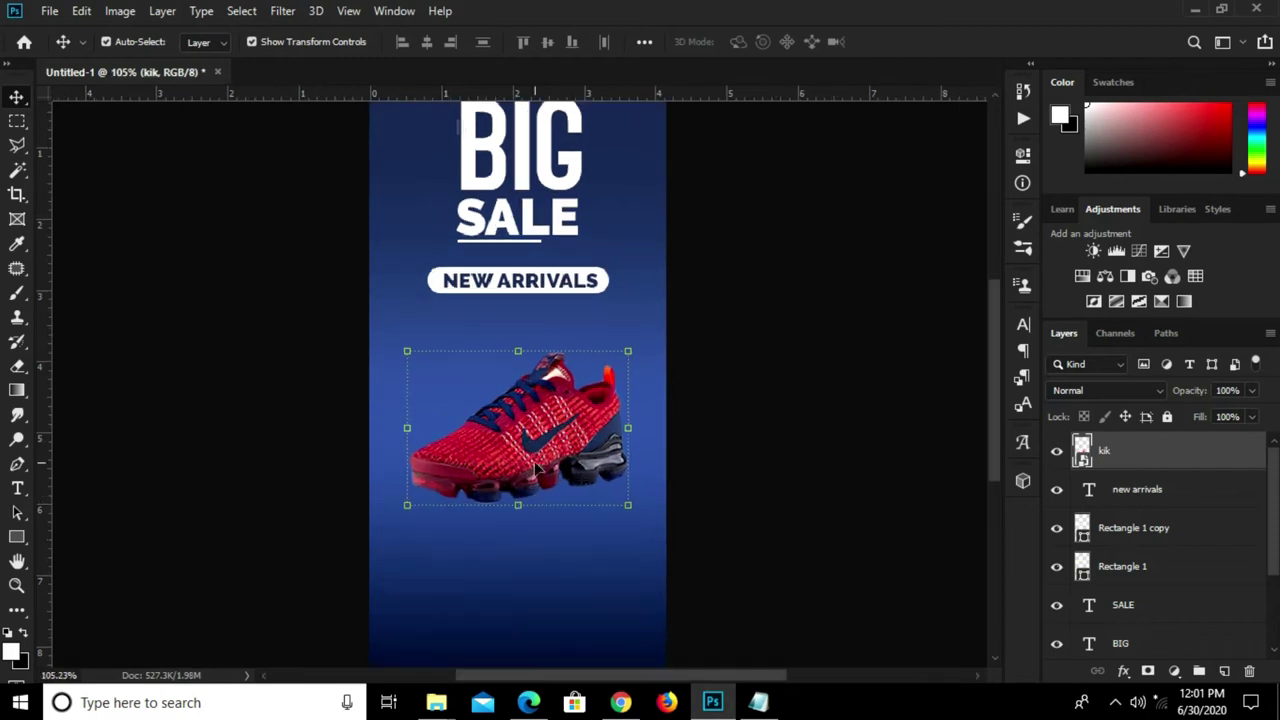
scroll(536, 468, "up", 1)
left_click(866, 326)
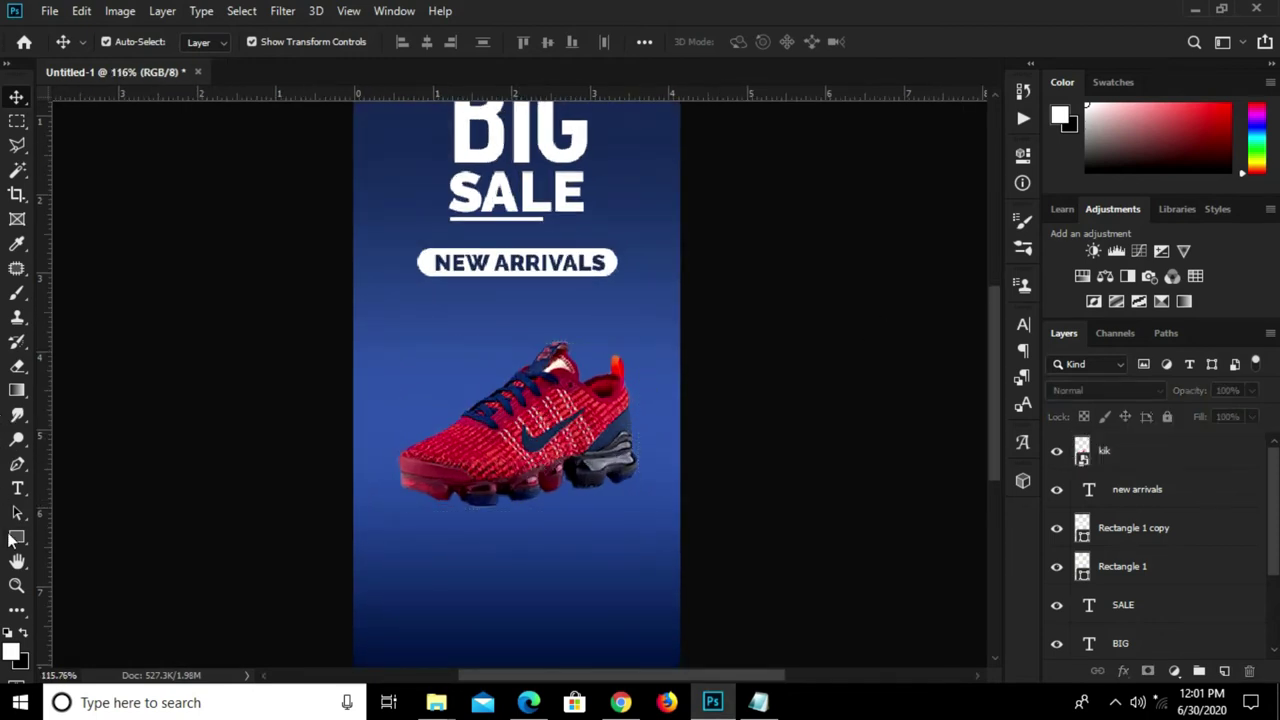
left_click(17, 464)
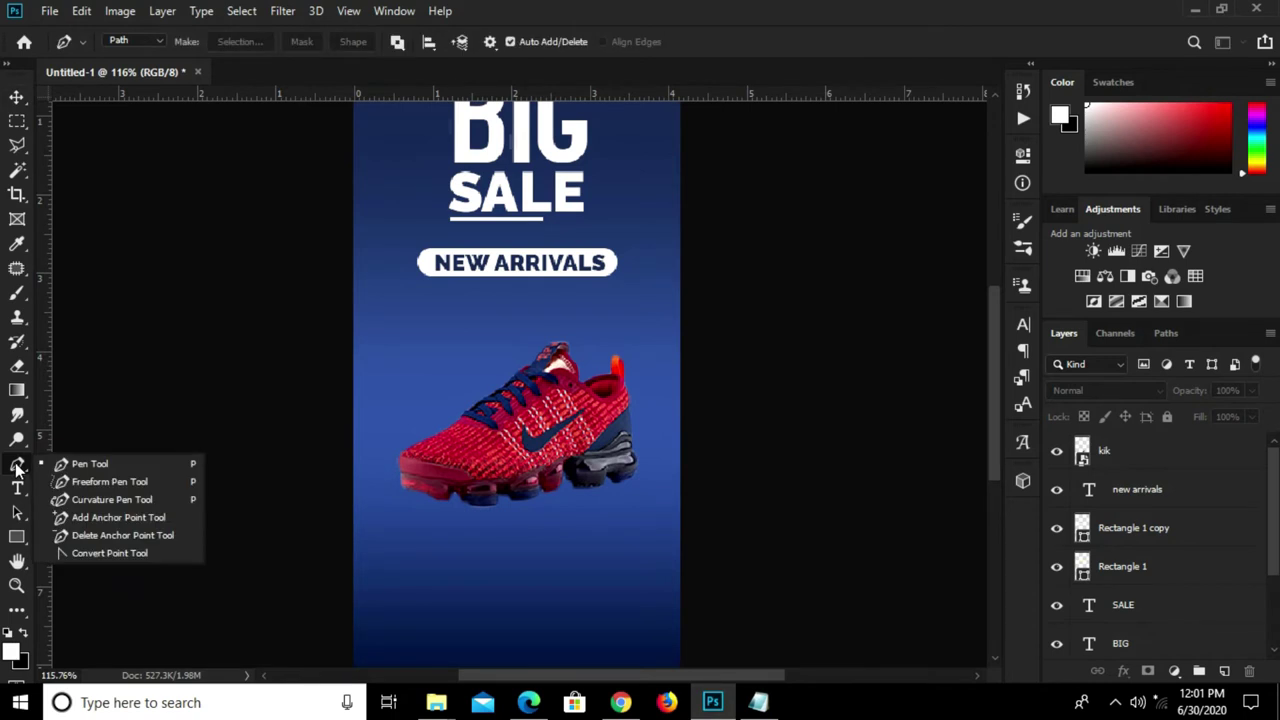
left_click(92, 466)
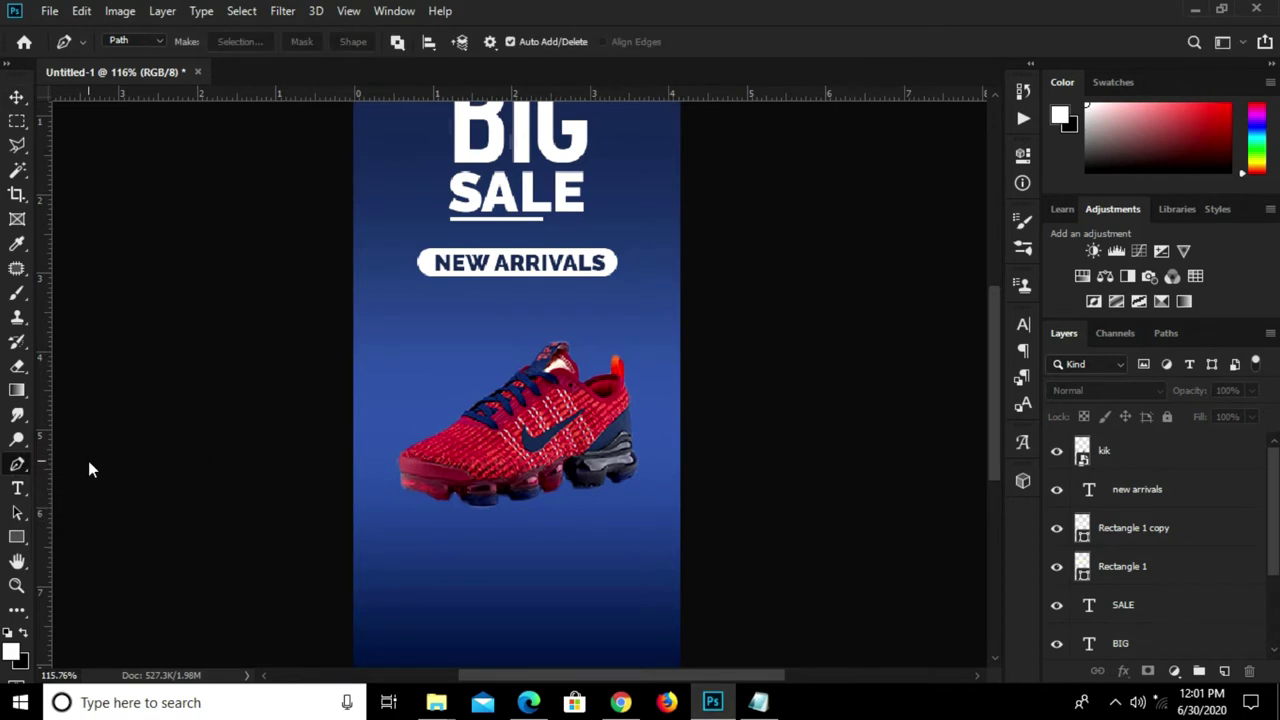
- Draw a closed three-corner pen path around the sneaker and add an empty Layer 1
left_click(439, 357)
left_click(440, 359)
left_click(529, 572, "shift")
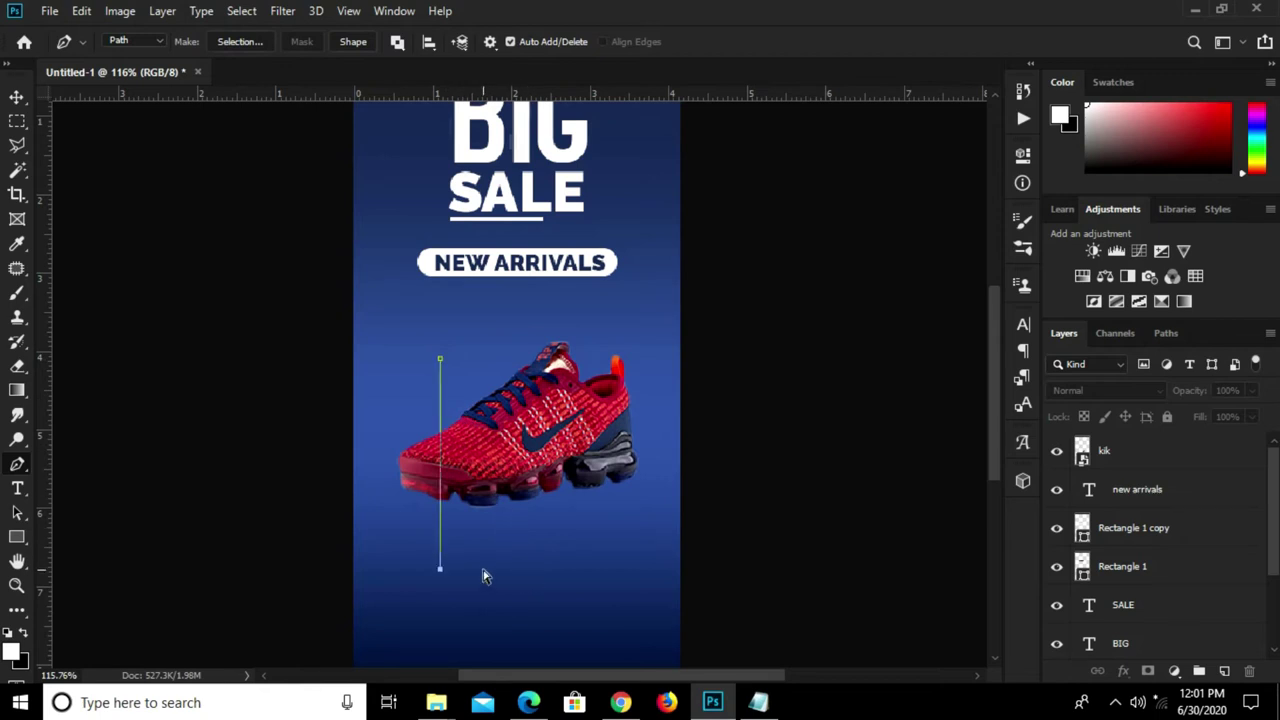
mouse_move(440, 575)
left_mouse_down()
mouse_move(536, 567)
mouse_move(510, 566)
left_mouse_up()
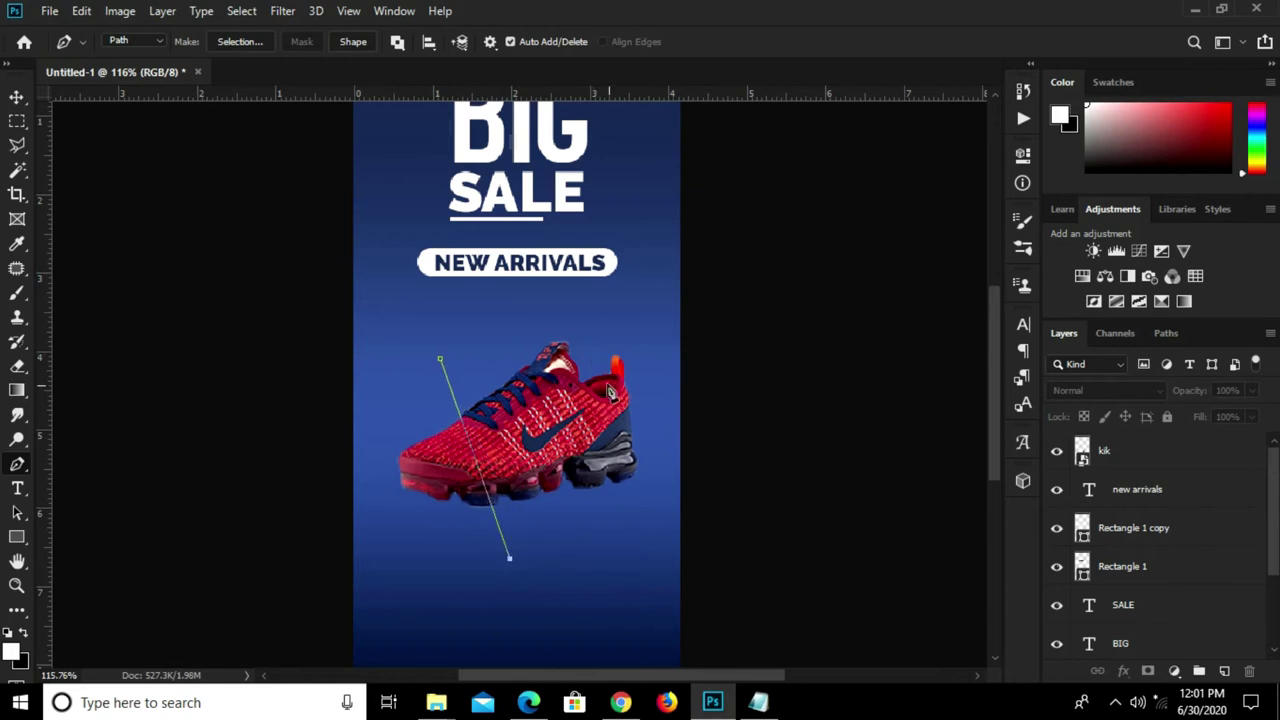
left_click(642, 371)
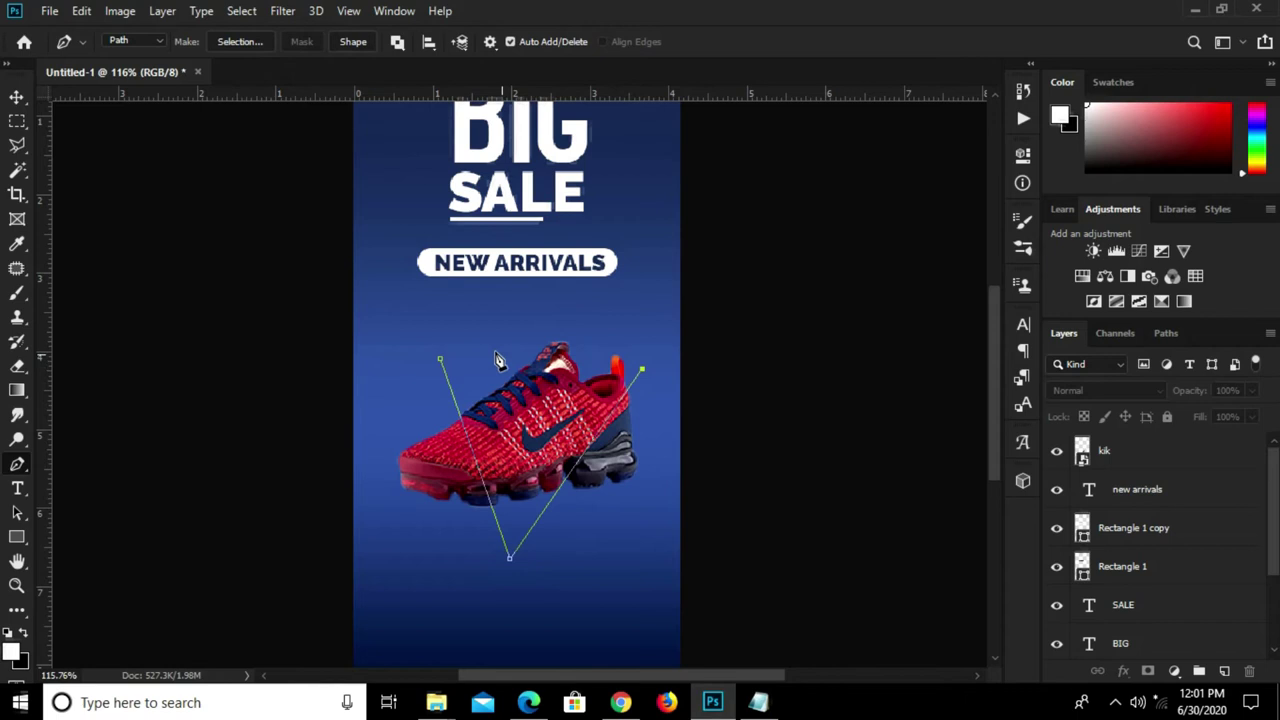
left_click(441, 359)
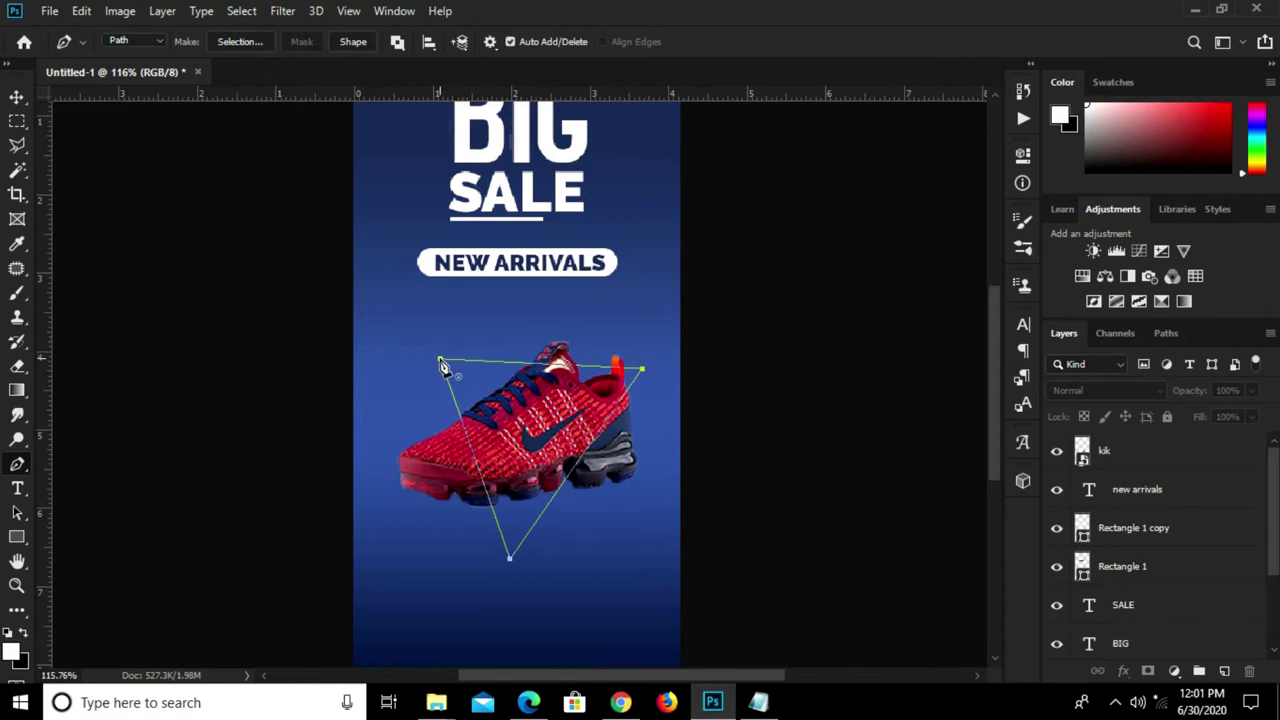
left_click(1226, 673)
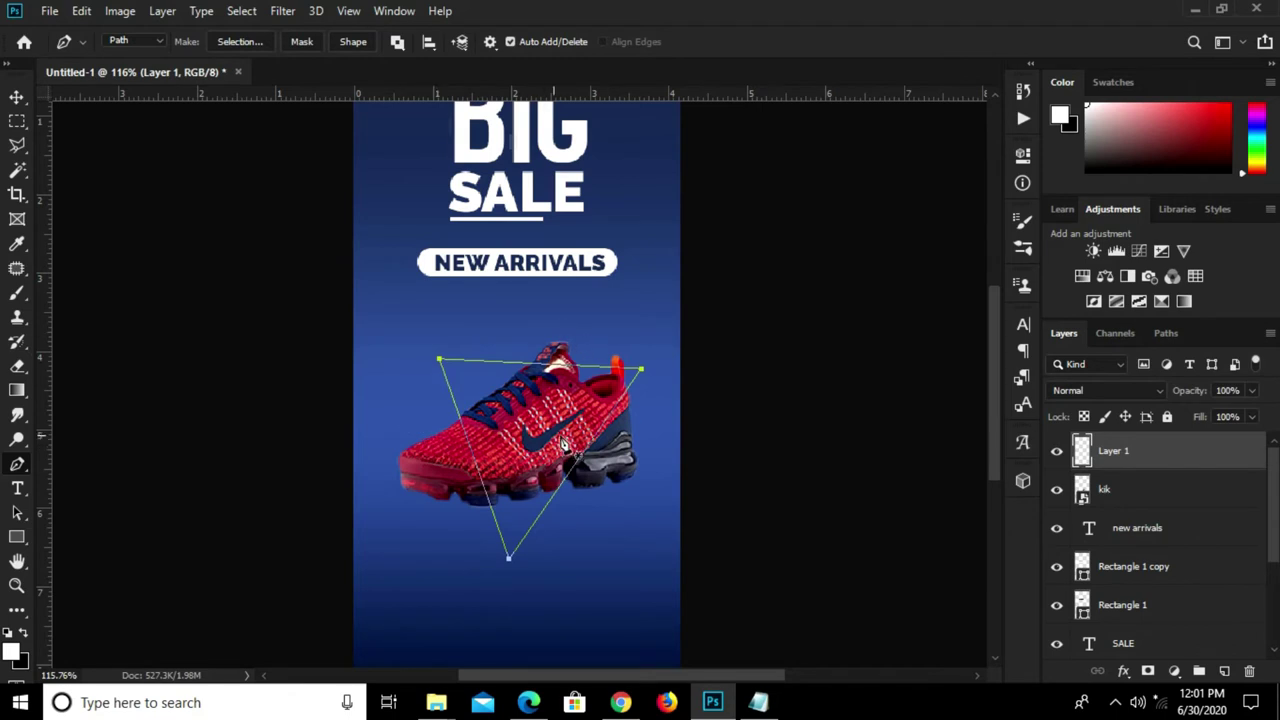
- Convert the triangular path into a selection with Make Selection
right_click(536, 420)
left_click(586, 345)
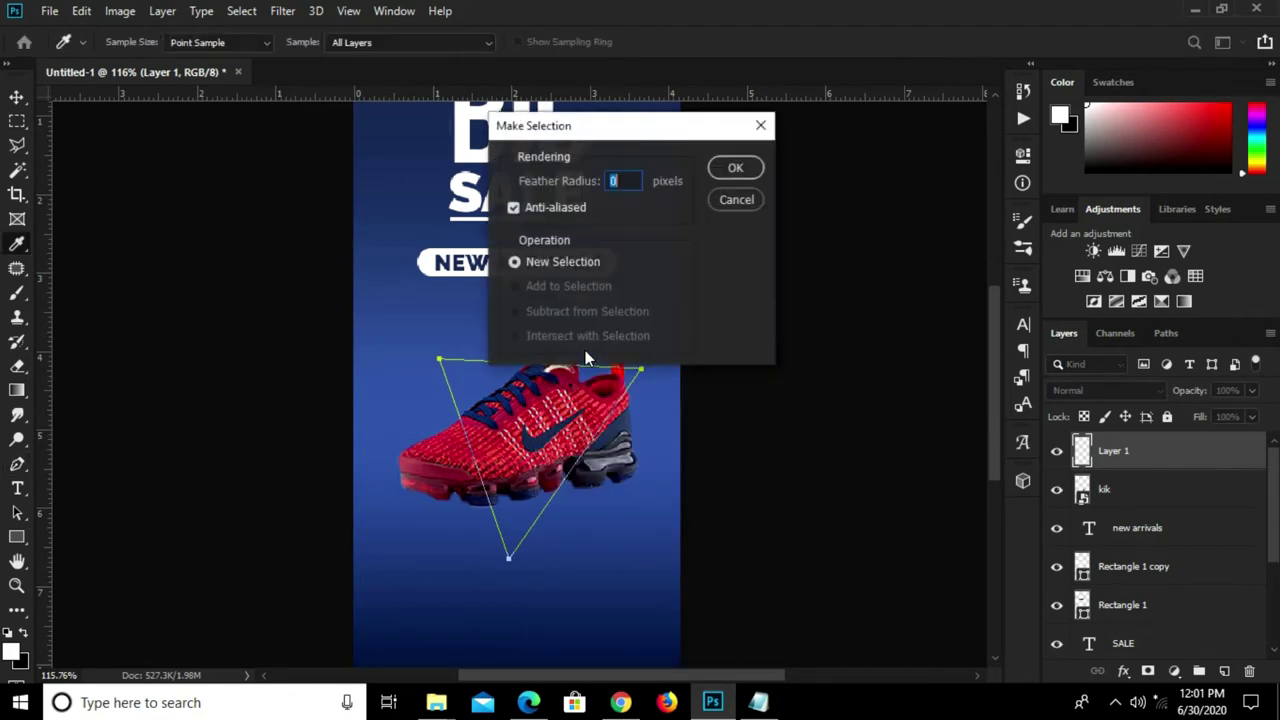
left_click(735, 168)
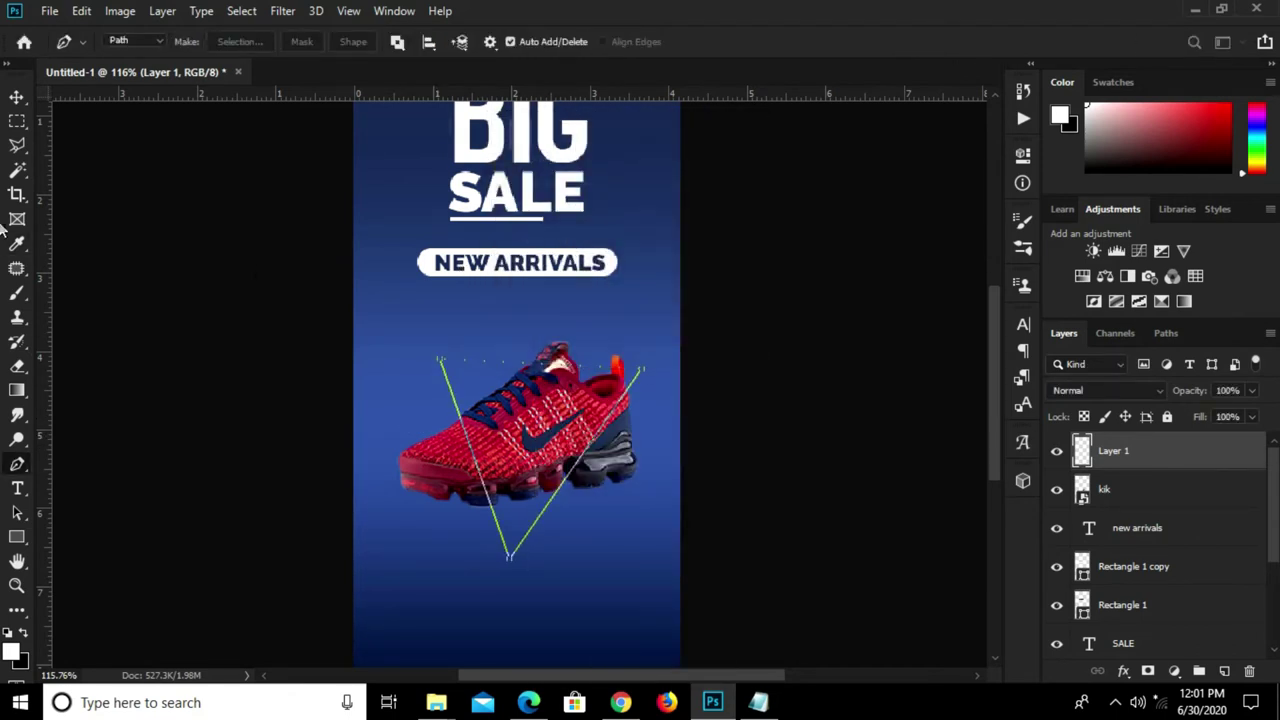
left_click(17, 122)
left_click(100, 122)
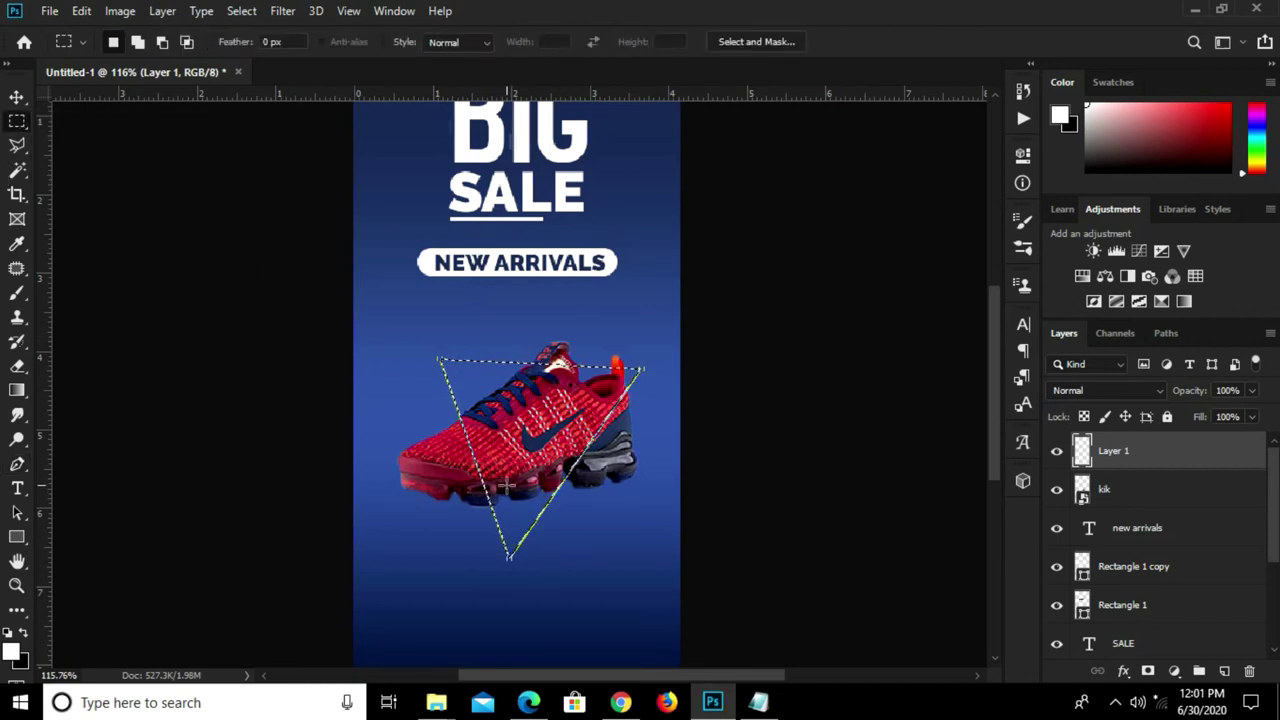
- Stroke the triangle selection with a 4 px white centred line on Layer 1
right_click(508, 430)
left_click(556, 324)
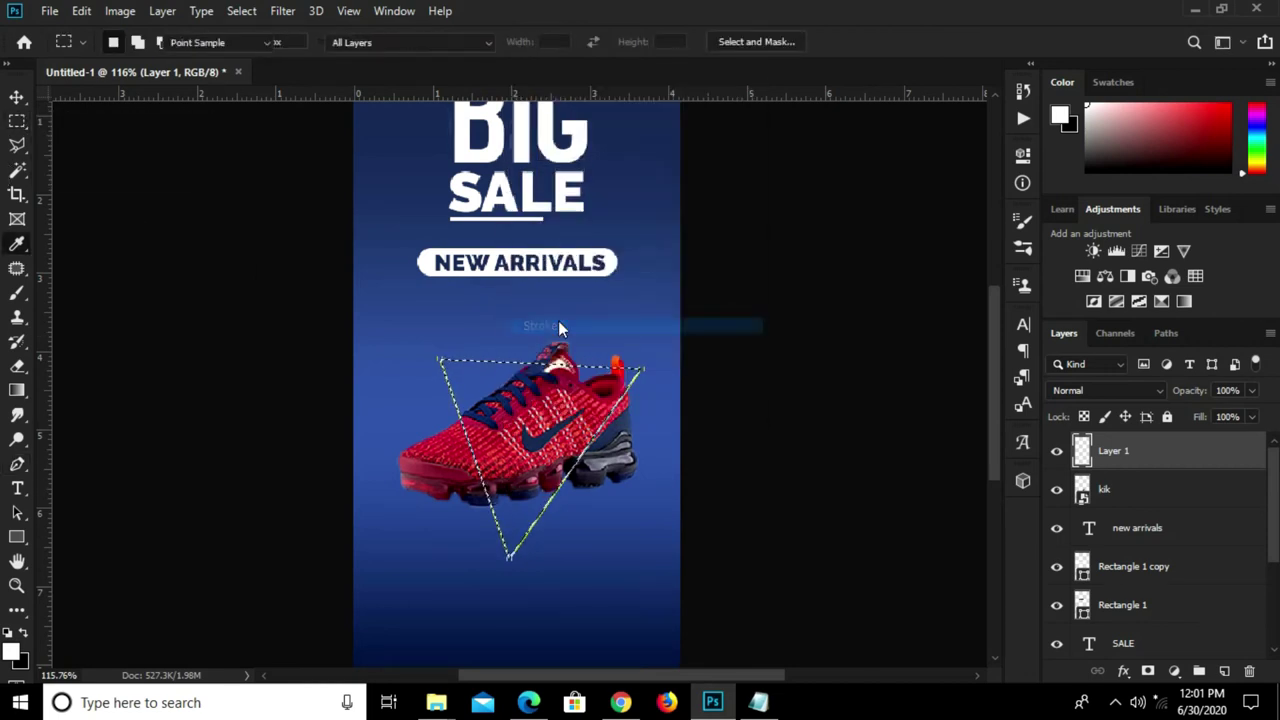
left_click(738, 231)
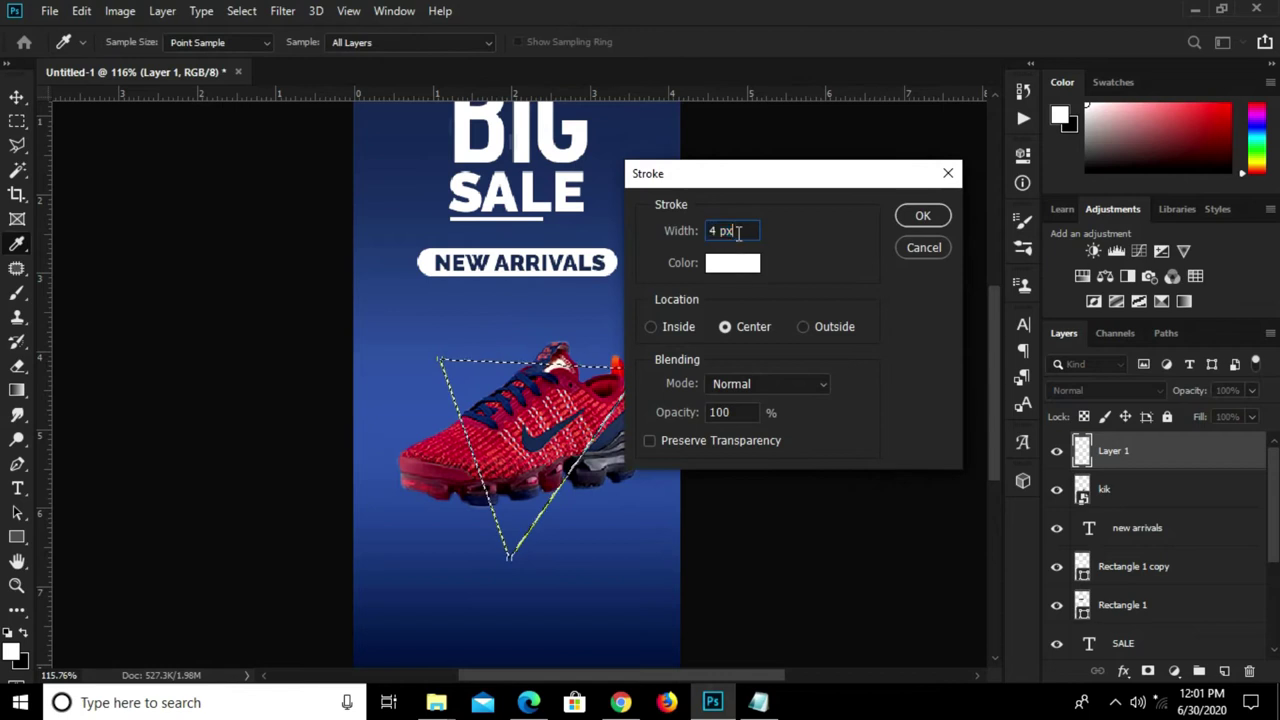
left_click(742, 262)
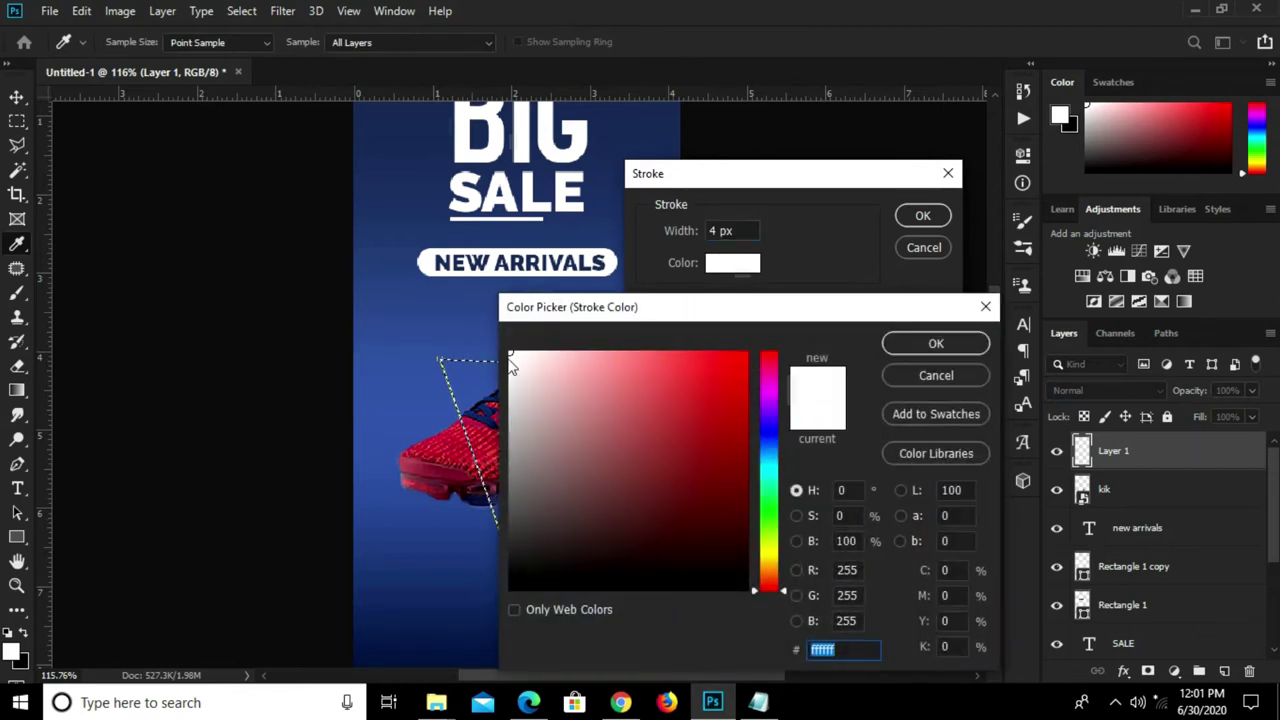
left_click(936, 343)
key("m")
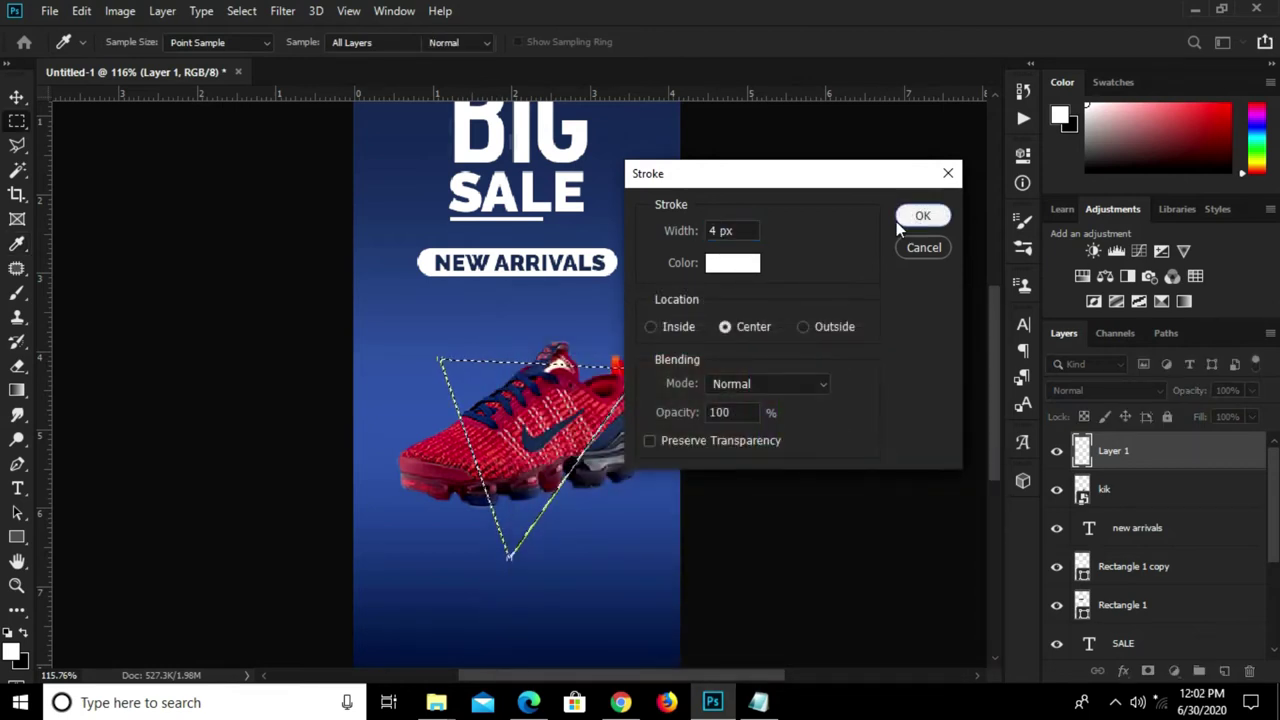
left_click(900, 218)
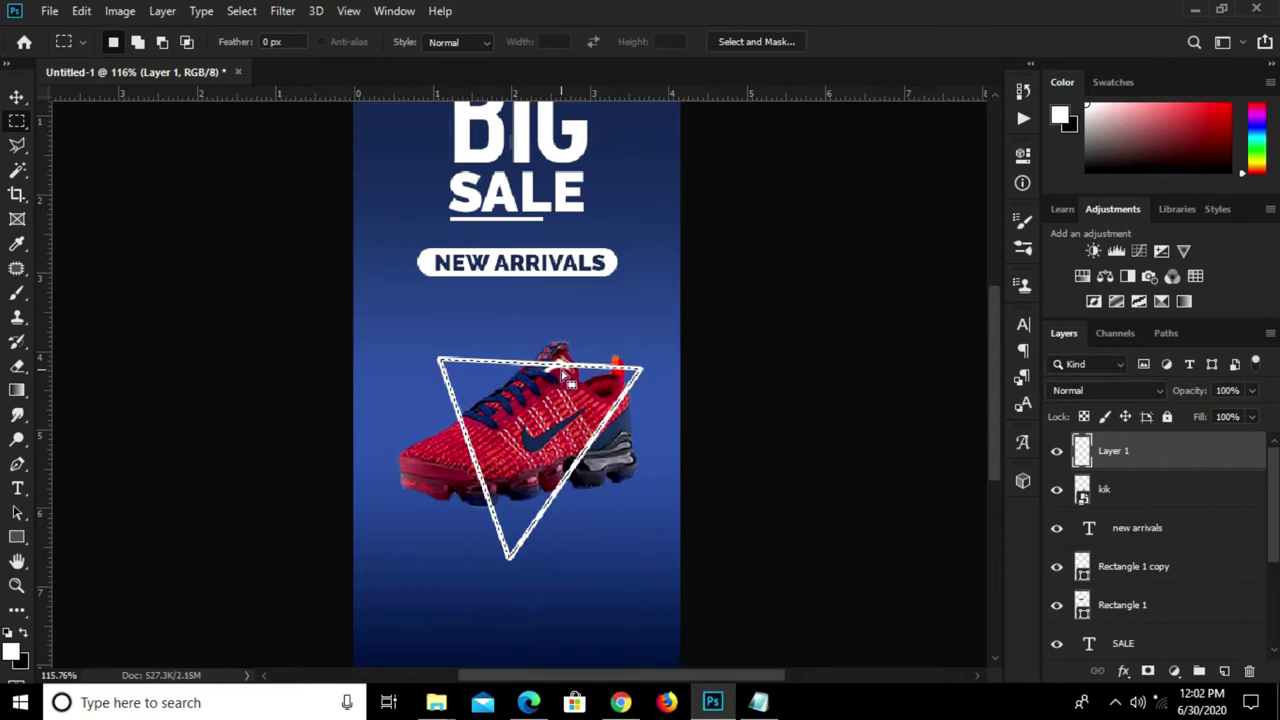
- Select the kik shoe and Layer 1 triangle together and nudge them up
key("v")
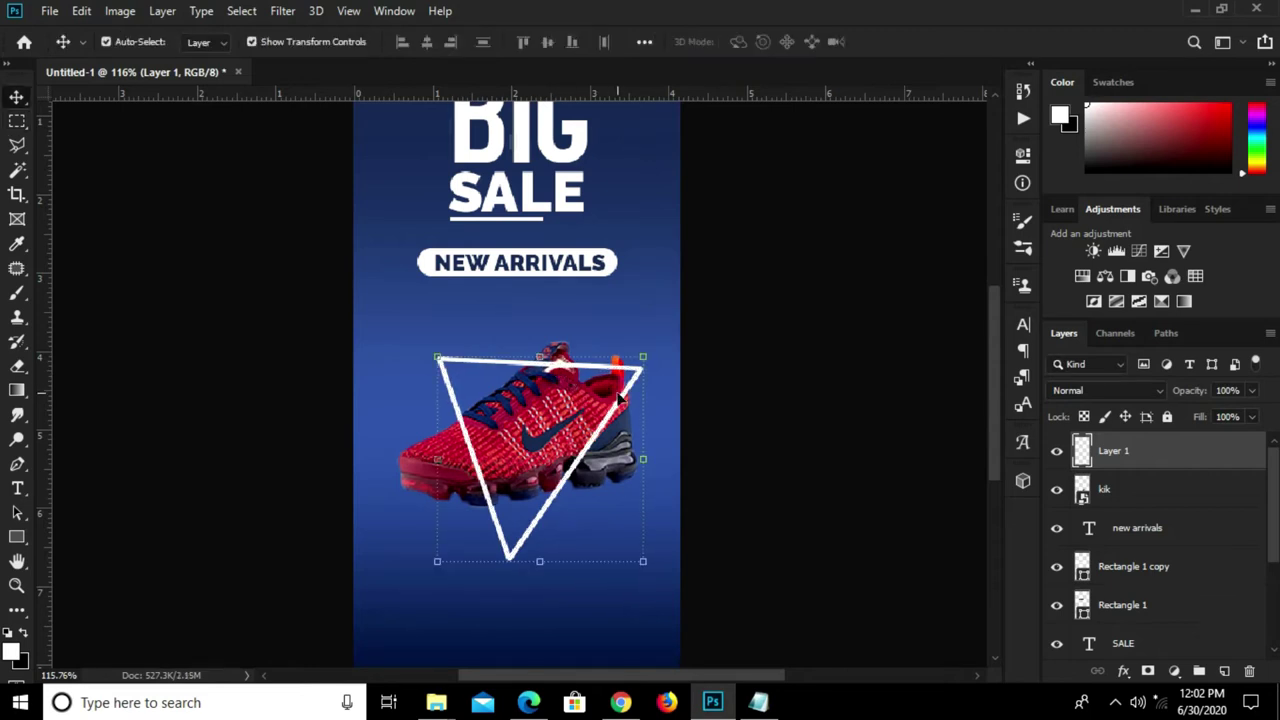
key("Up")
key("Up")
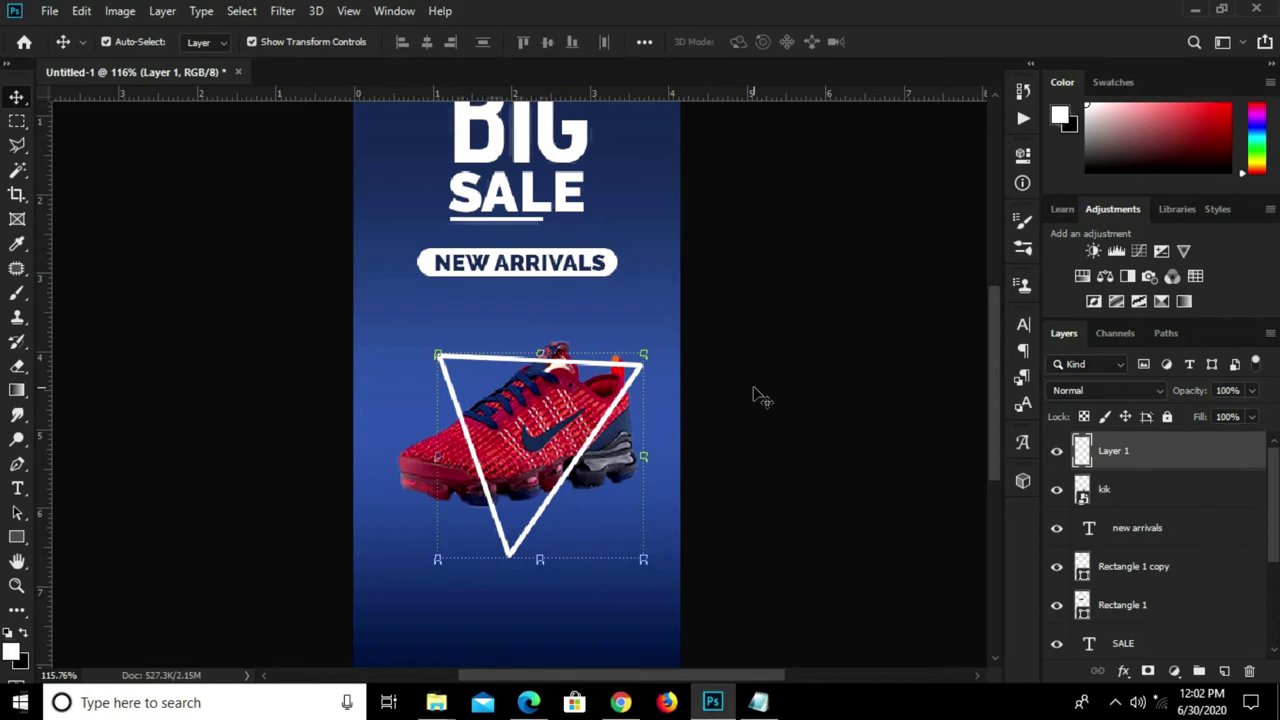
left_click(757, 393)
key("ctrl+plus")
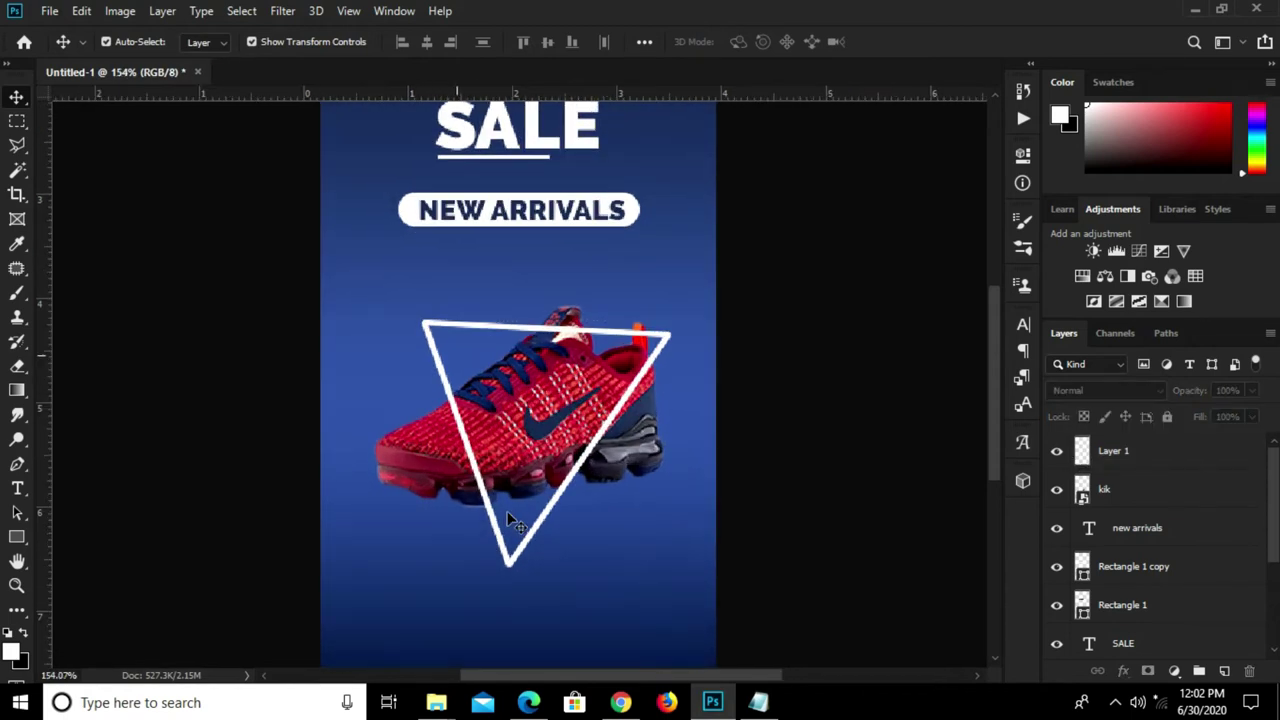
key("ctrl+0")
scroll(561, 477, "up", 1)
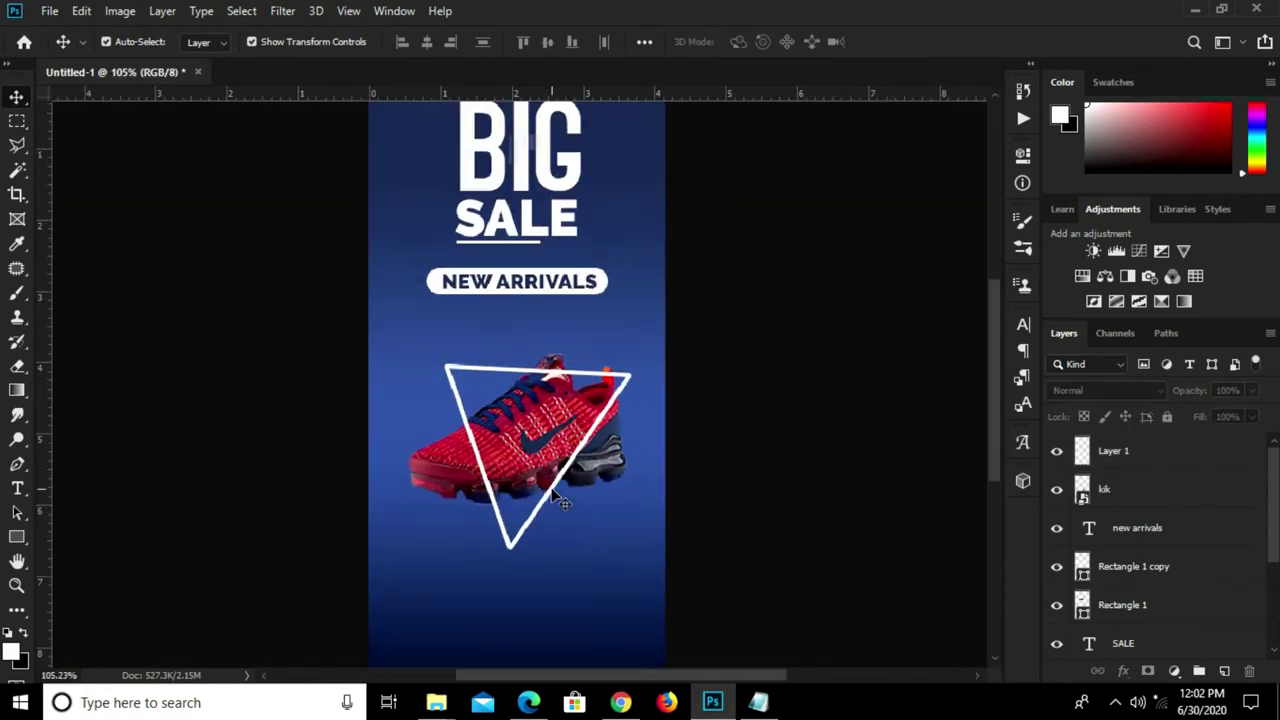
left_click(545, 462)
left_click(1140, 455, "shift")
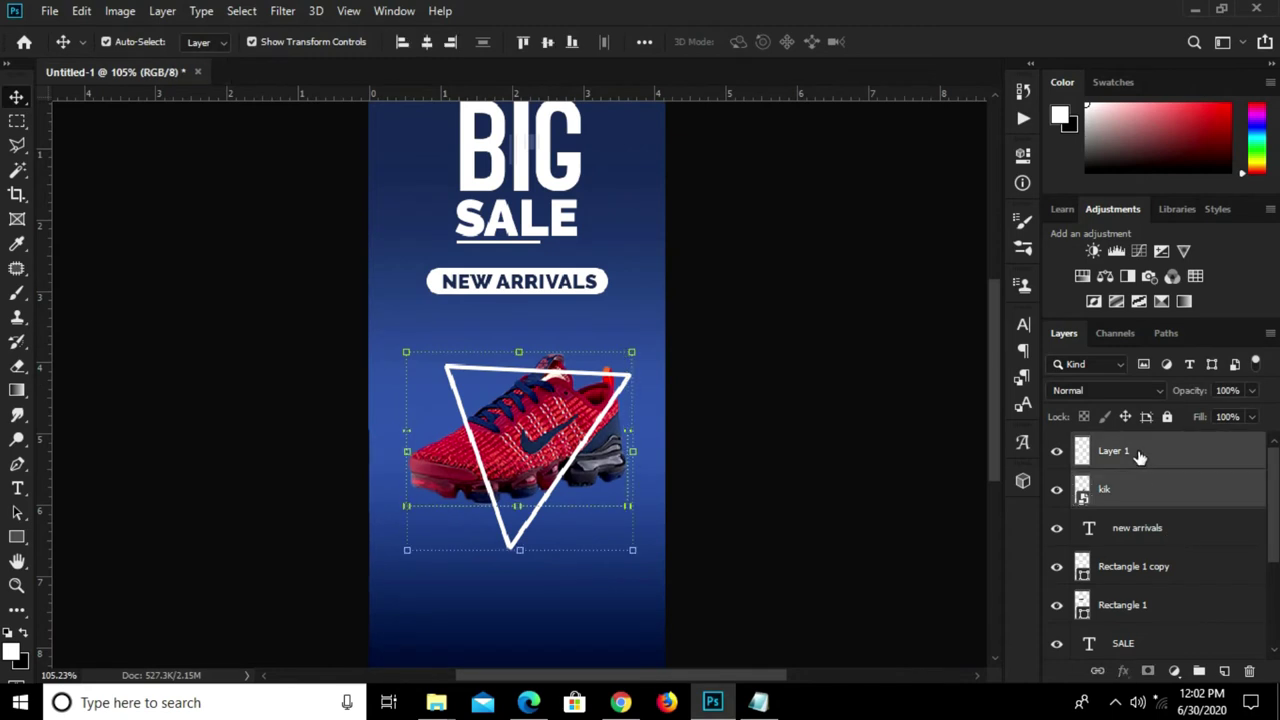
key("Up")
key("Up")
key("Up")
key("Up")
key("Up")
key("Up")
- Scale the shoe and triangle to about 115% and shift them slightly up-right
key("ctrl+t")
left_click_drag(407, 533, 373, 576)
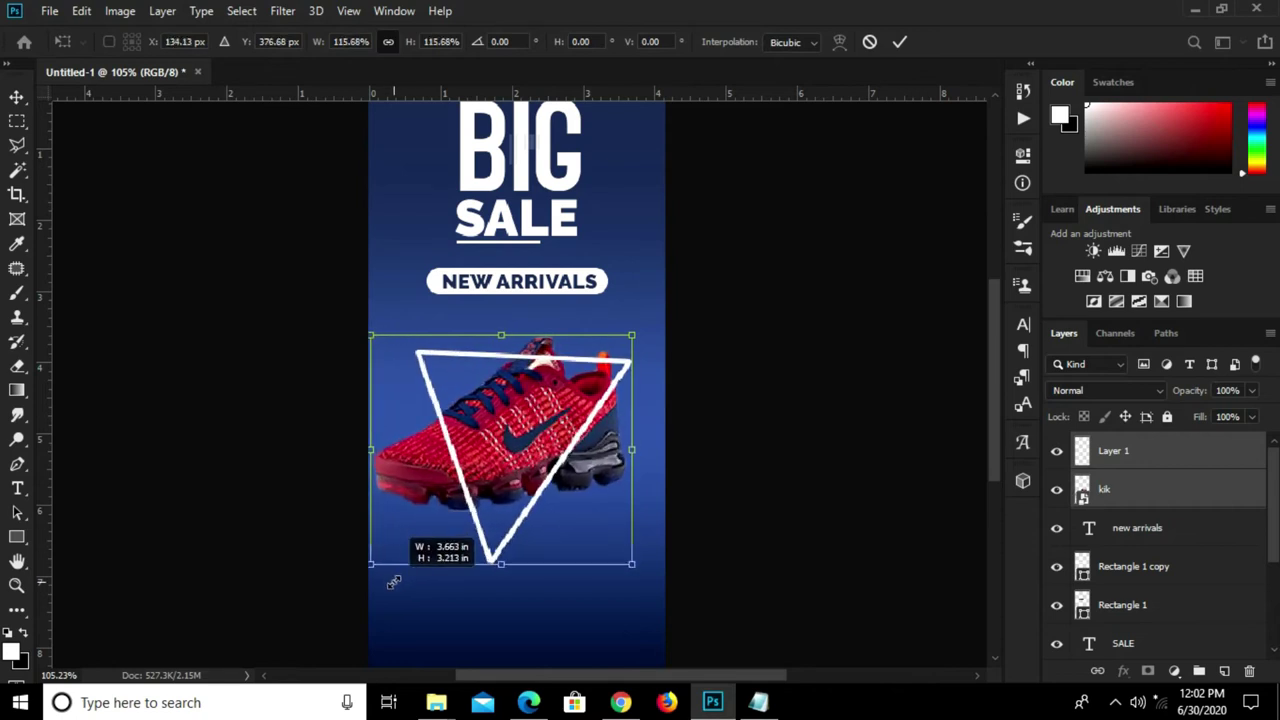
left_click(896, 44)
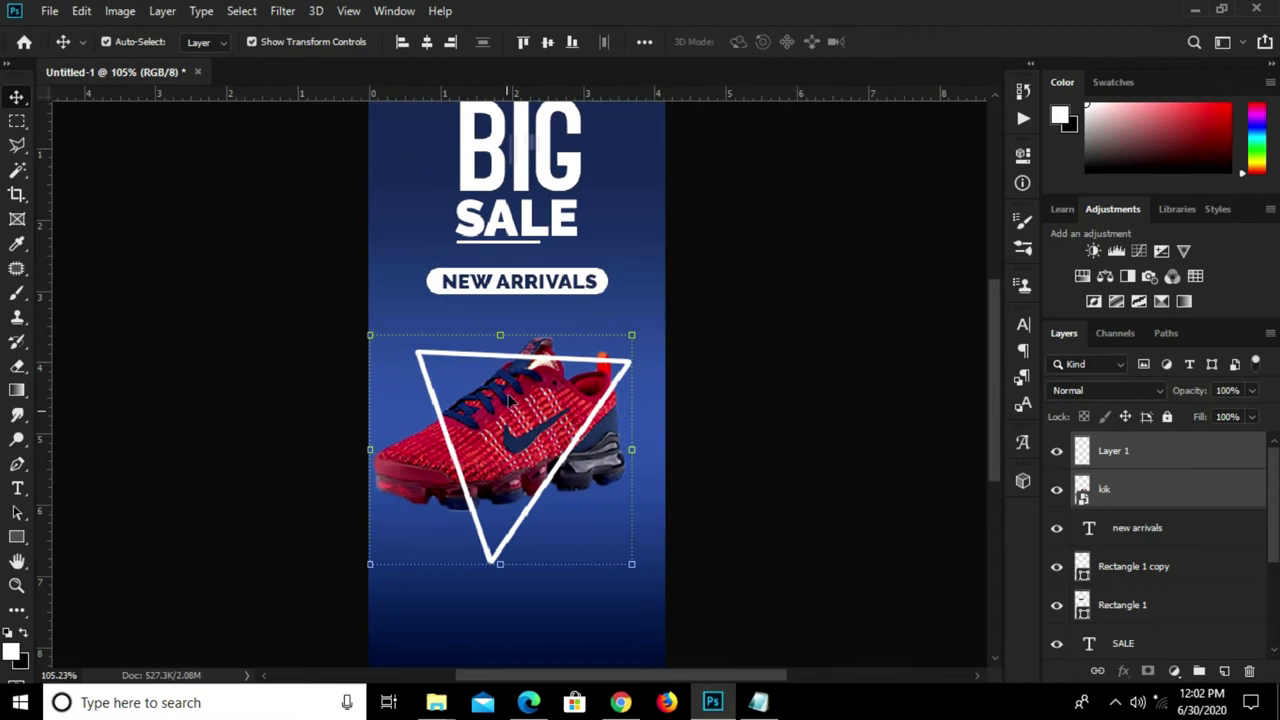
key("ctrl+t")
left_click_drag(505, 438, 522, 425)
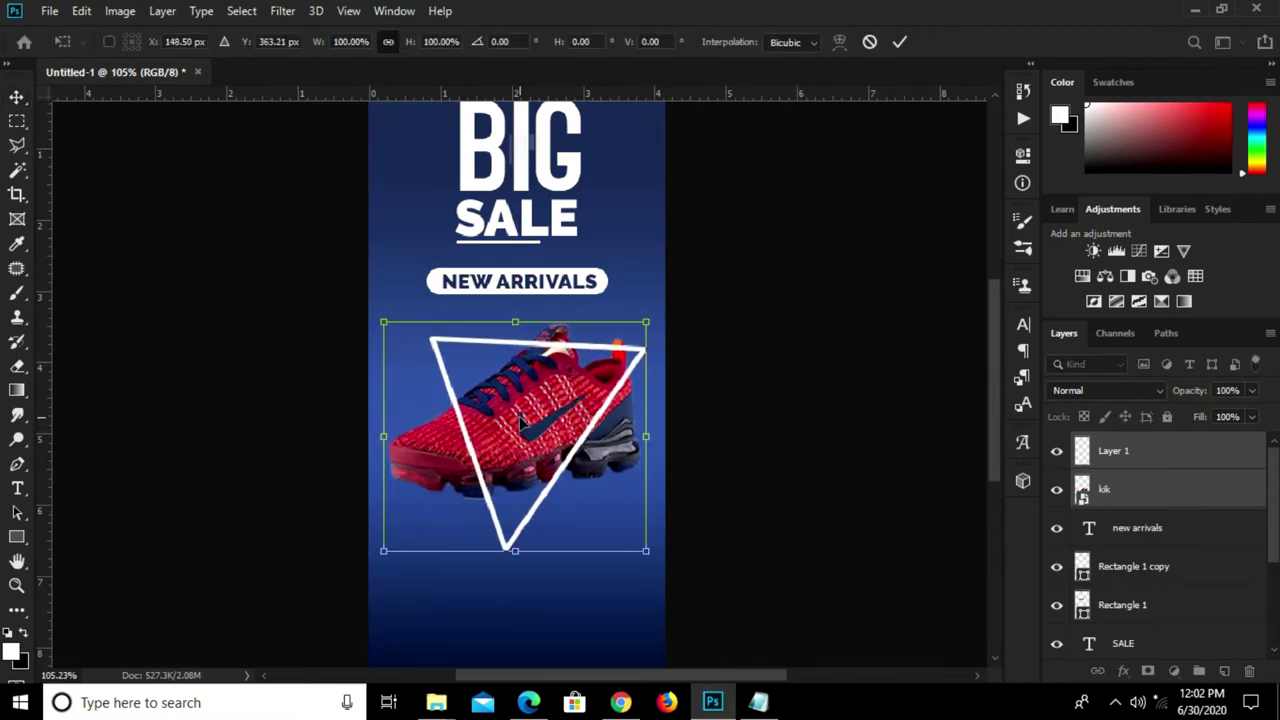
key("Return")
scroll(476, 452, "up", 1)
scroll(476, 452, "up", 1)
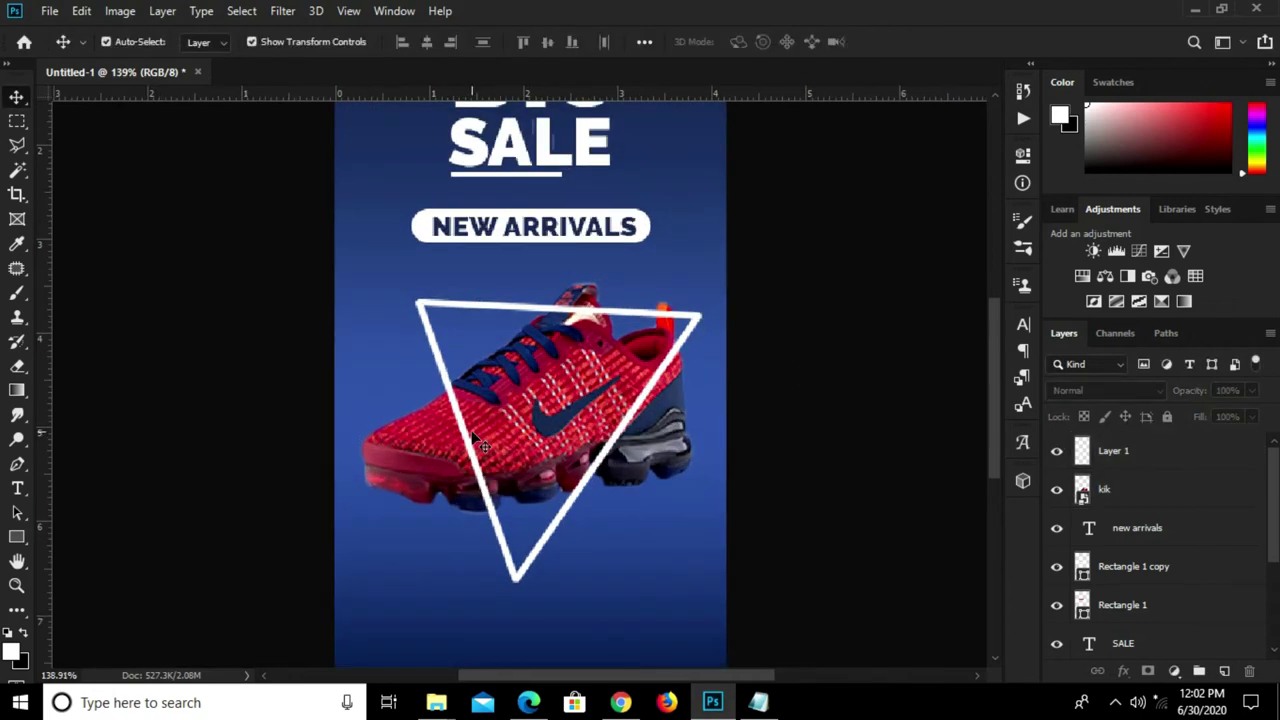
- Add a mask to Layer 1 and polygon-lasso the area where the triangle crosses the shoe
left_click(478, 442)
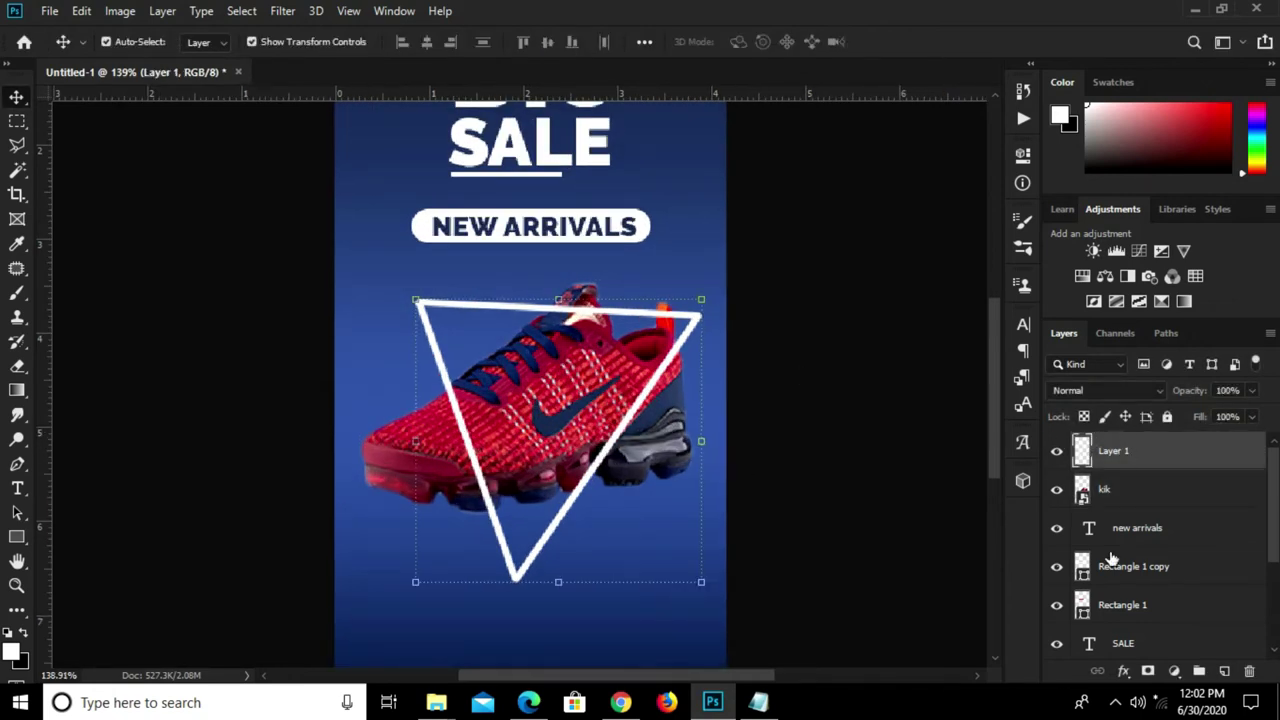
left_click(1145, 672)
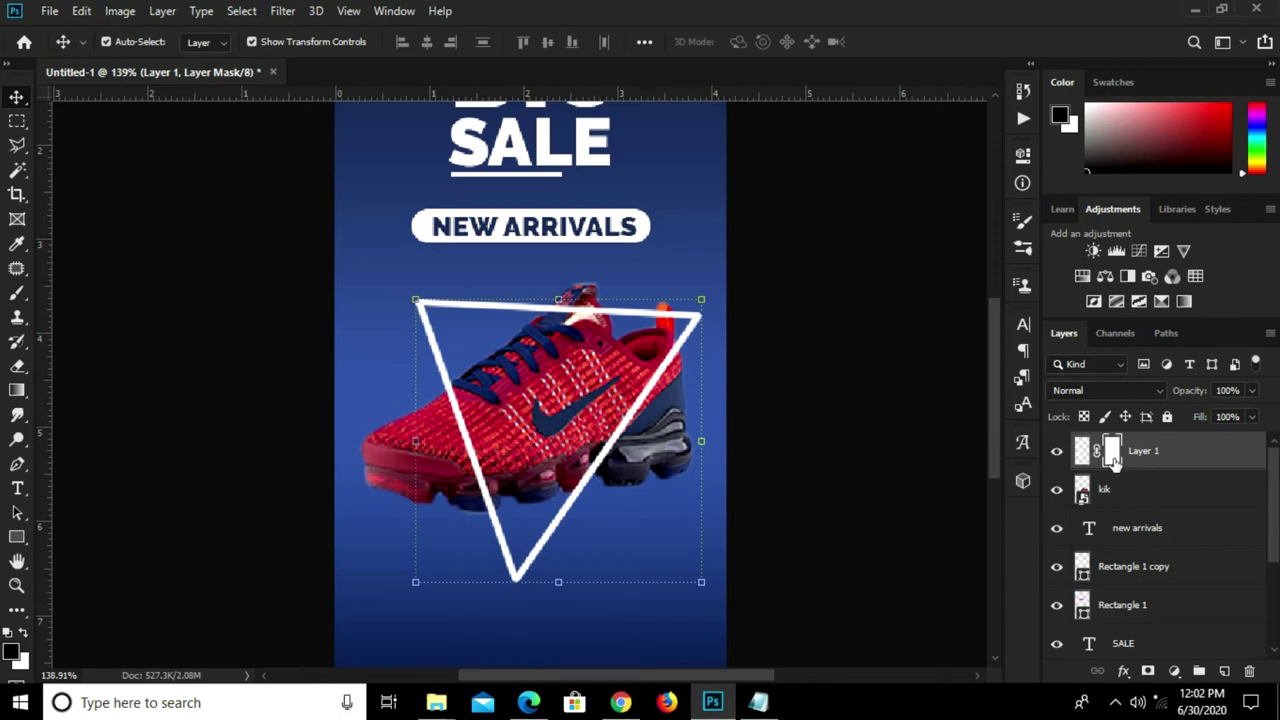
left_click(20, 148)
left_click(98, 167)
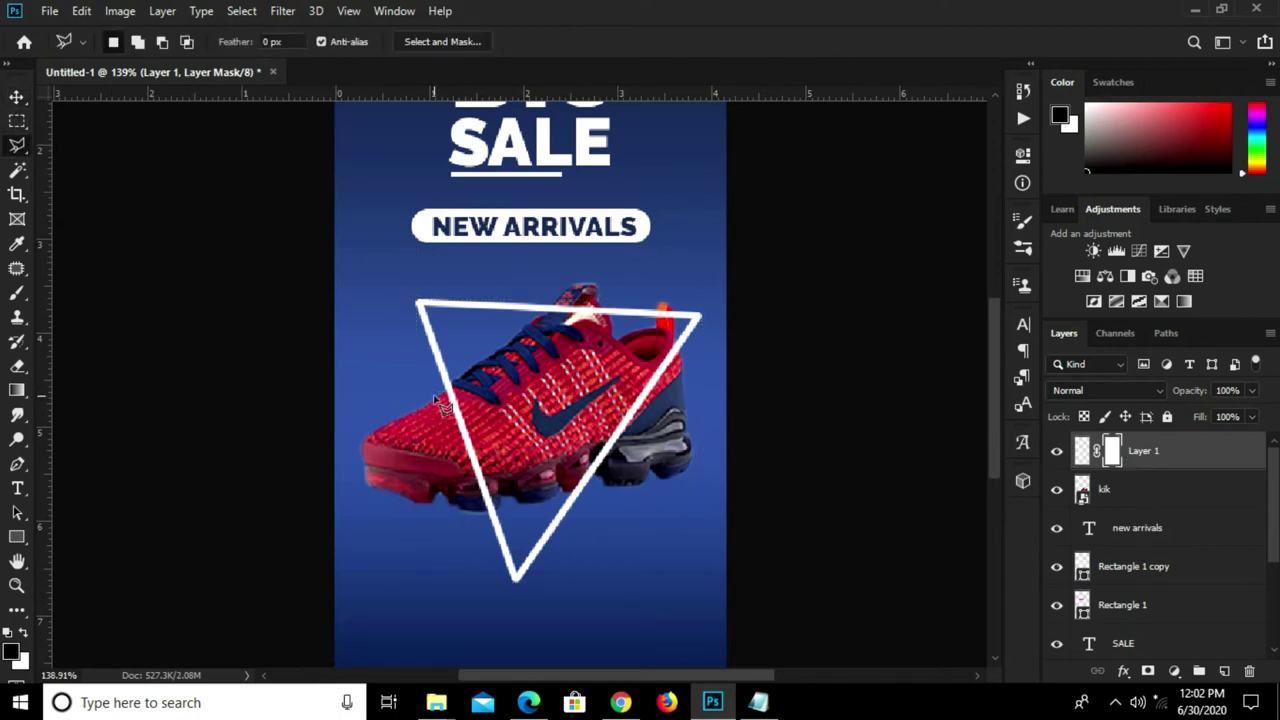
scroll(455, 405, "up", 3)
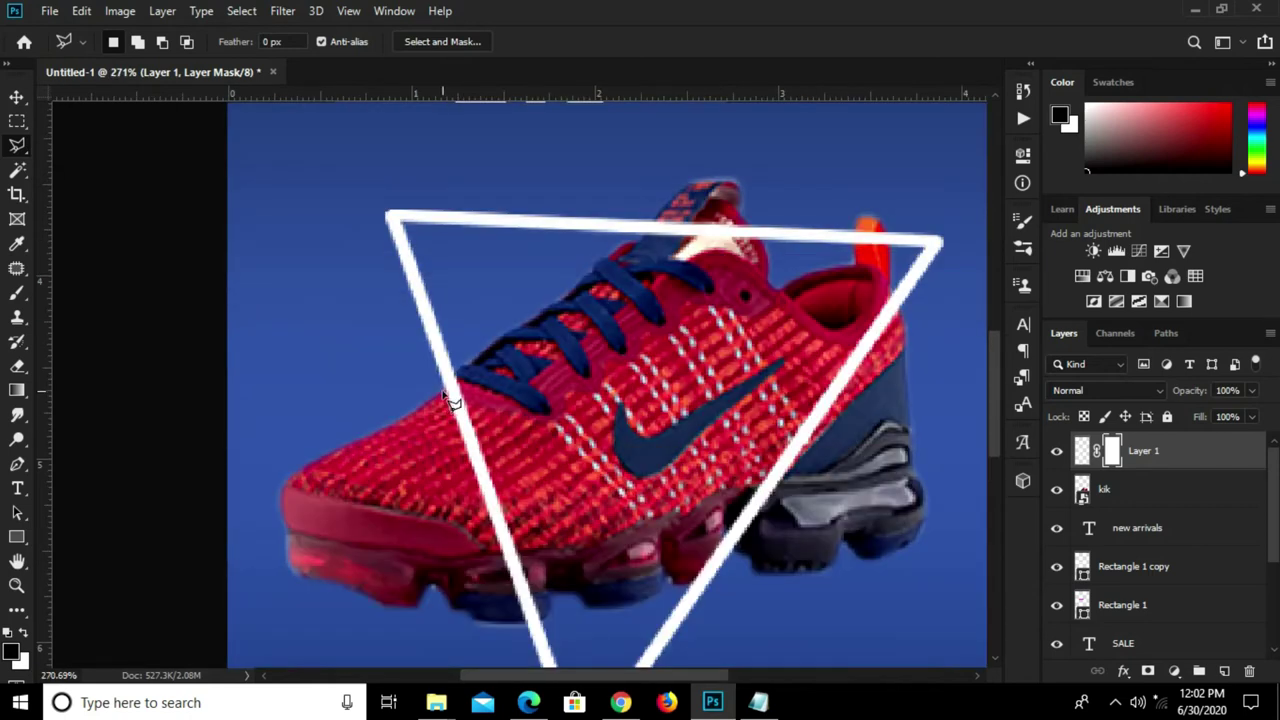
left_click(458, 378)
left_click(518, 440)
left_click(541, 612)
left_click(519, 622)
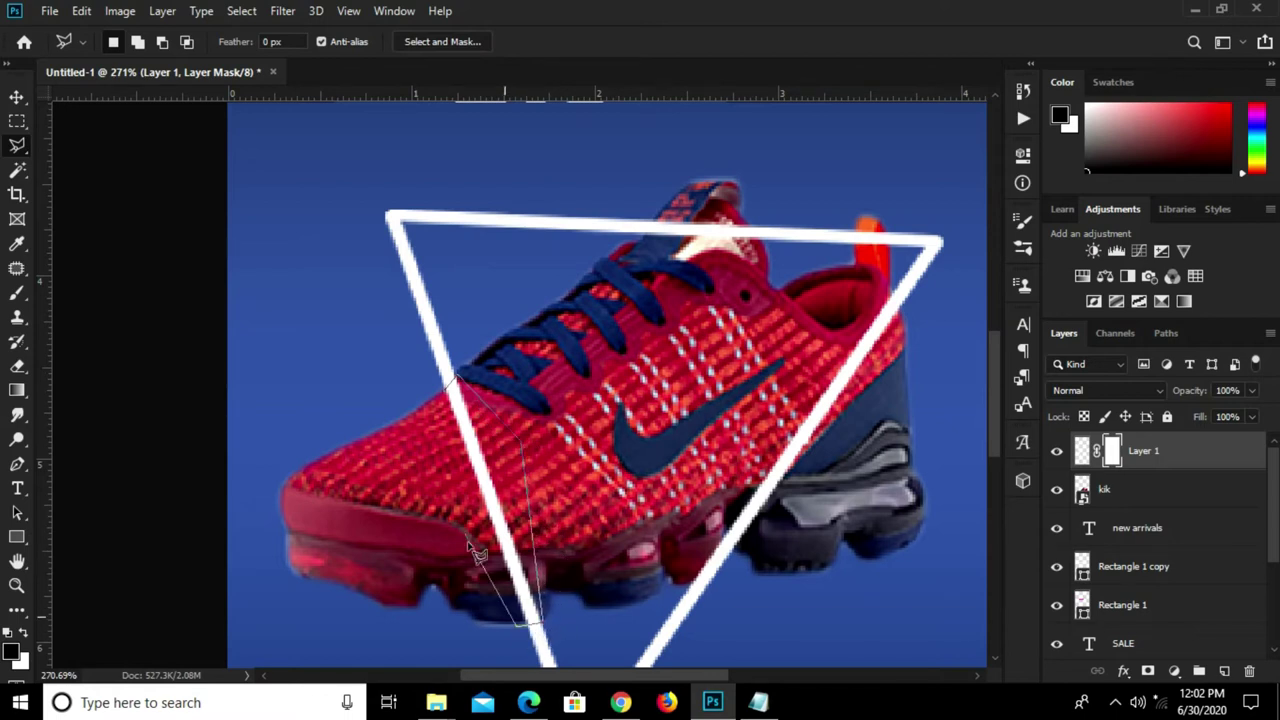
left_click(440, 466)
left_click(453, 395)
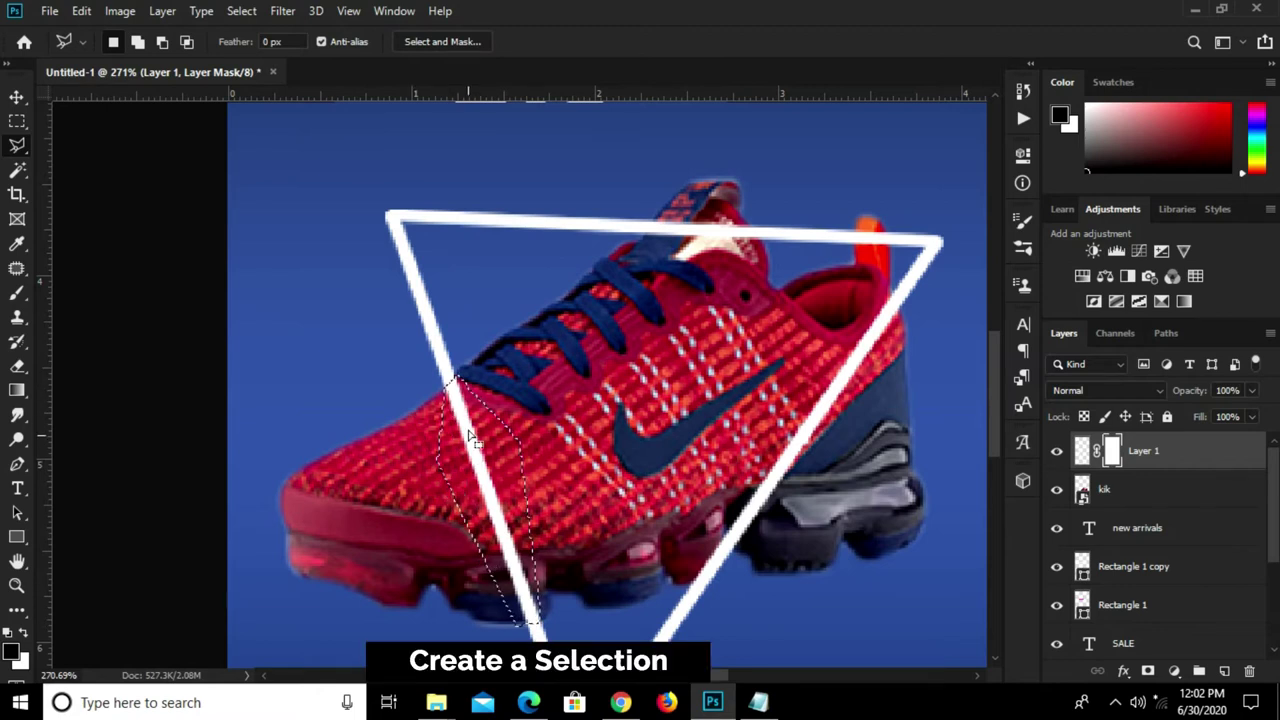
- Fill the masked selection with pure black, deselect, and fit the banner on screen
right_click(472, 434)
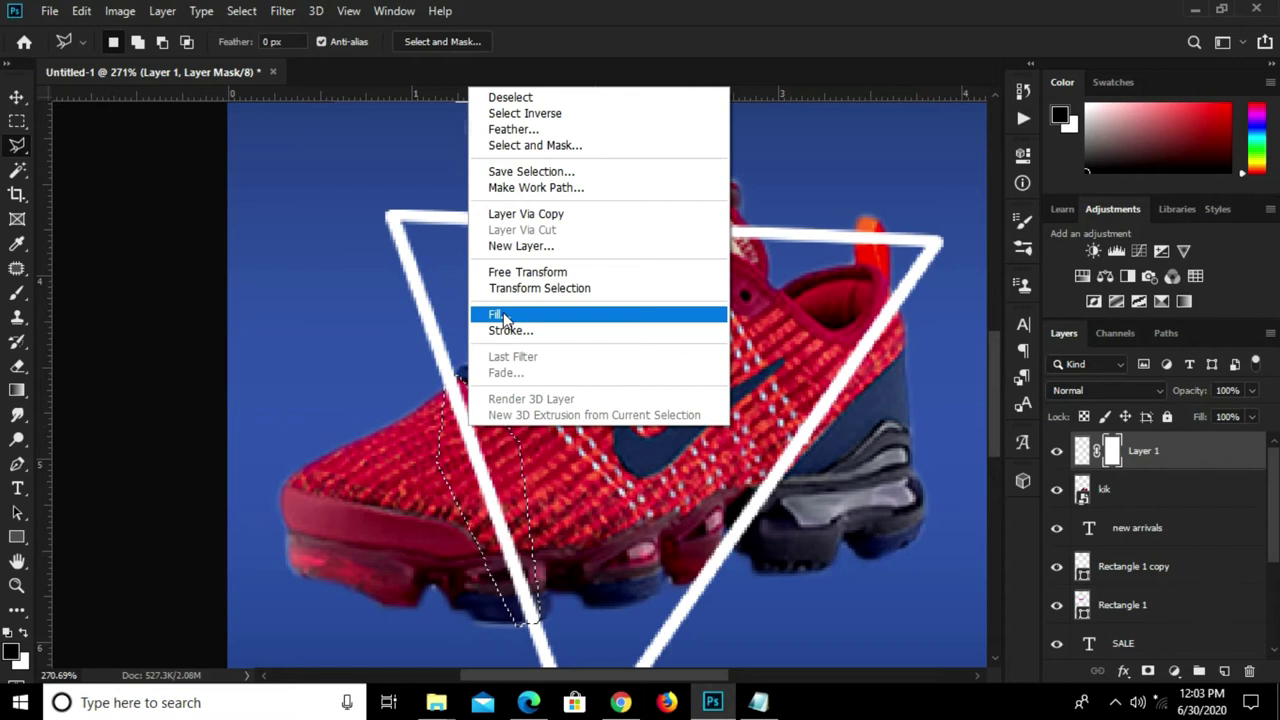
left_click(500, 313)
left_click(645, 164)
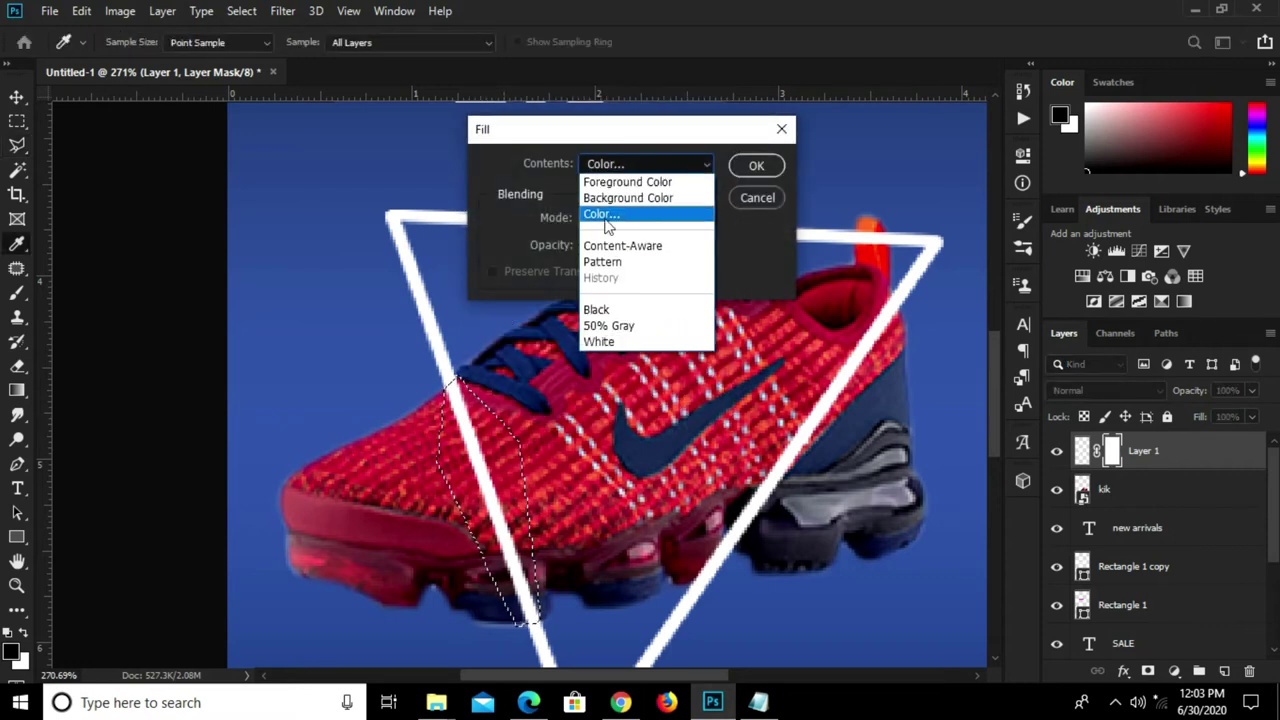
left_click(604, 205)
left_click_drag(686, 514, 739, 598)
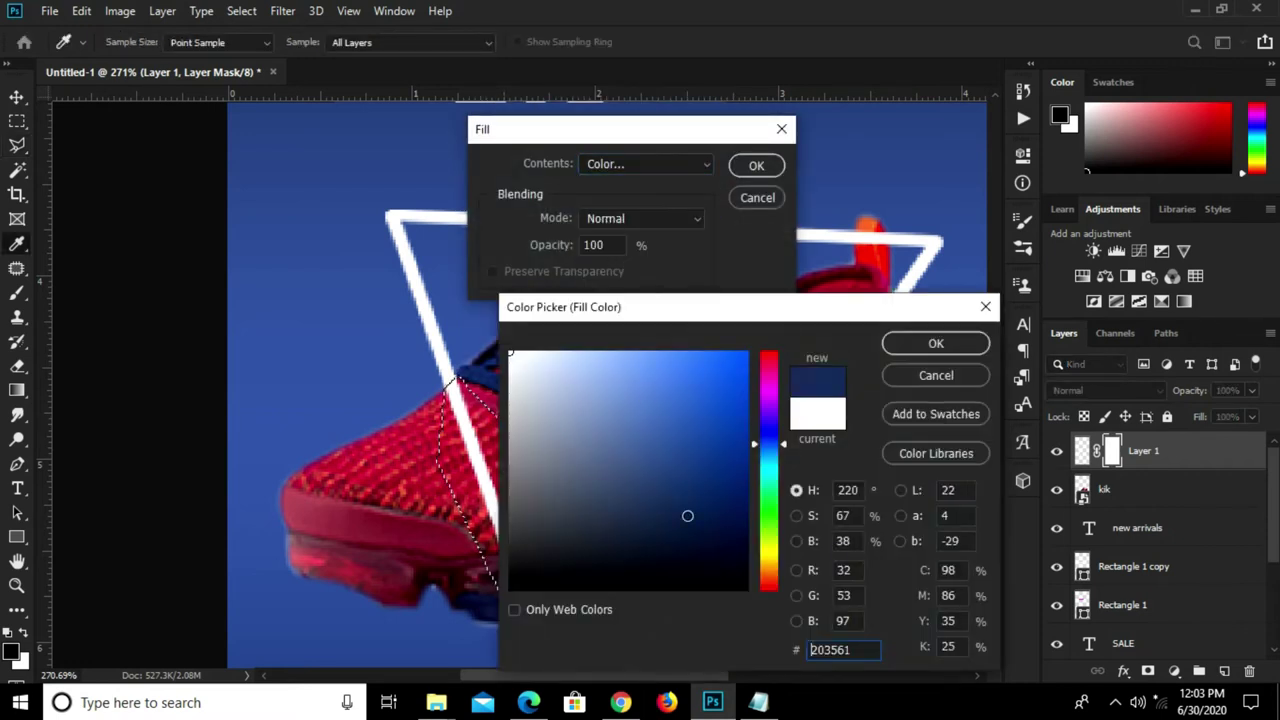
left_click(748, 592)
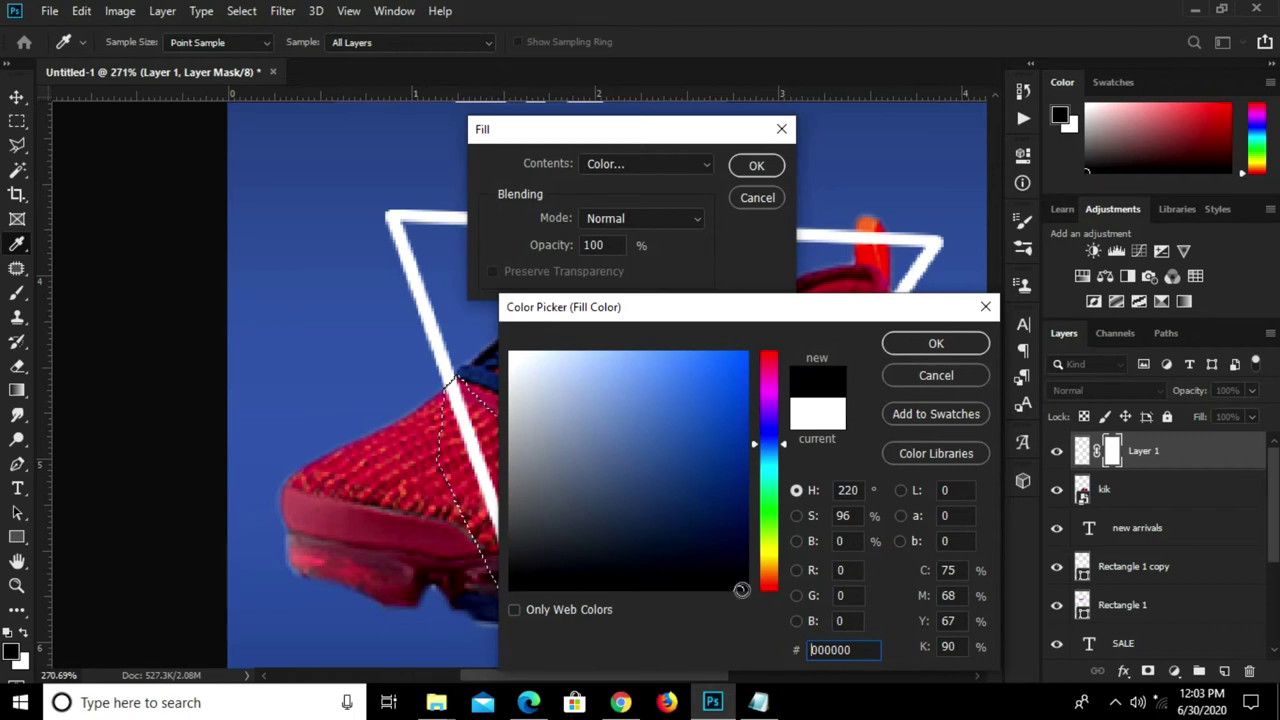
left_click(905, 345)
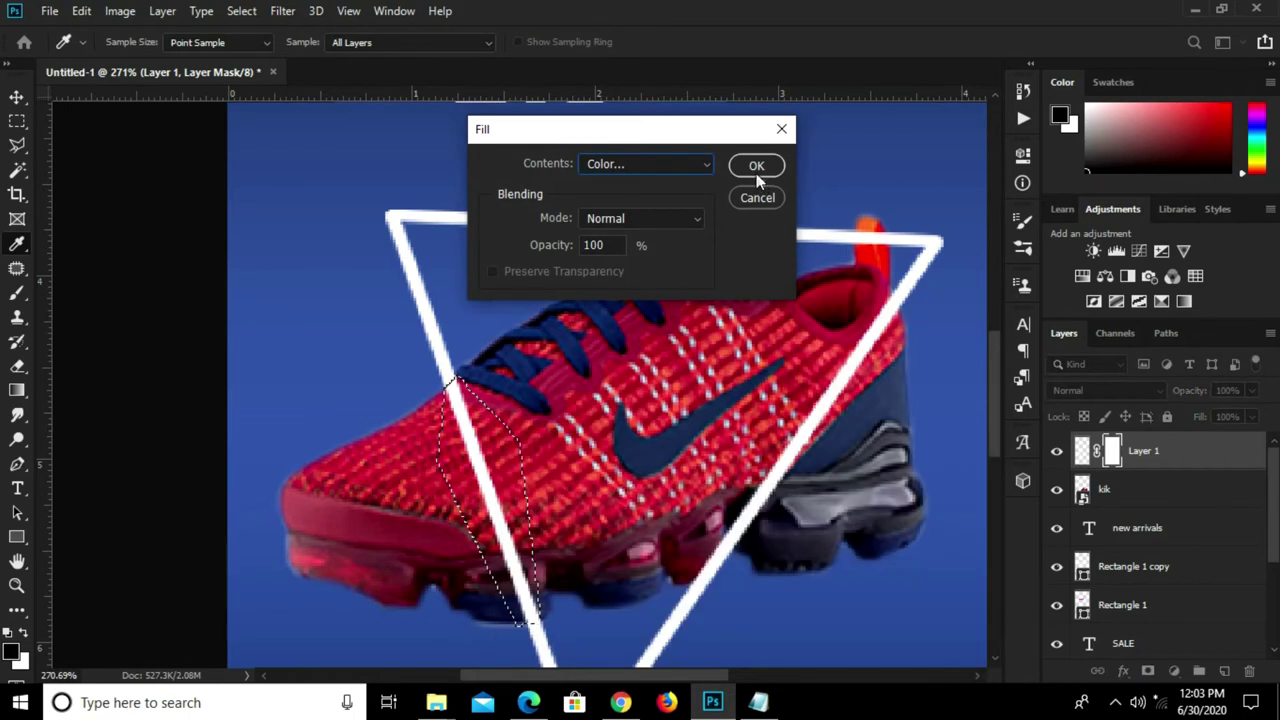
left_click(756, 168)
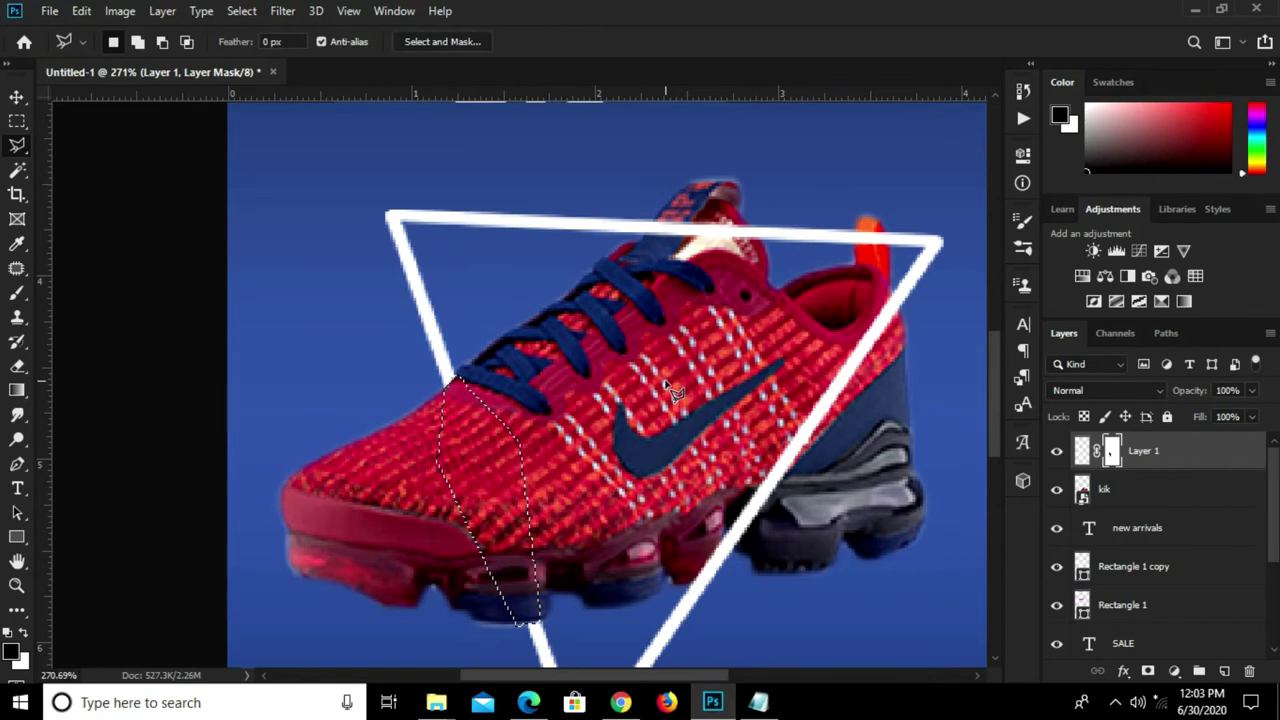
key("ctrl+d")
key("ctrl+0")
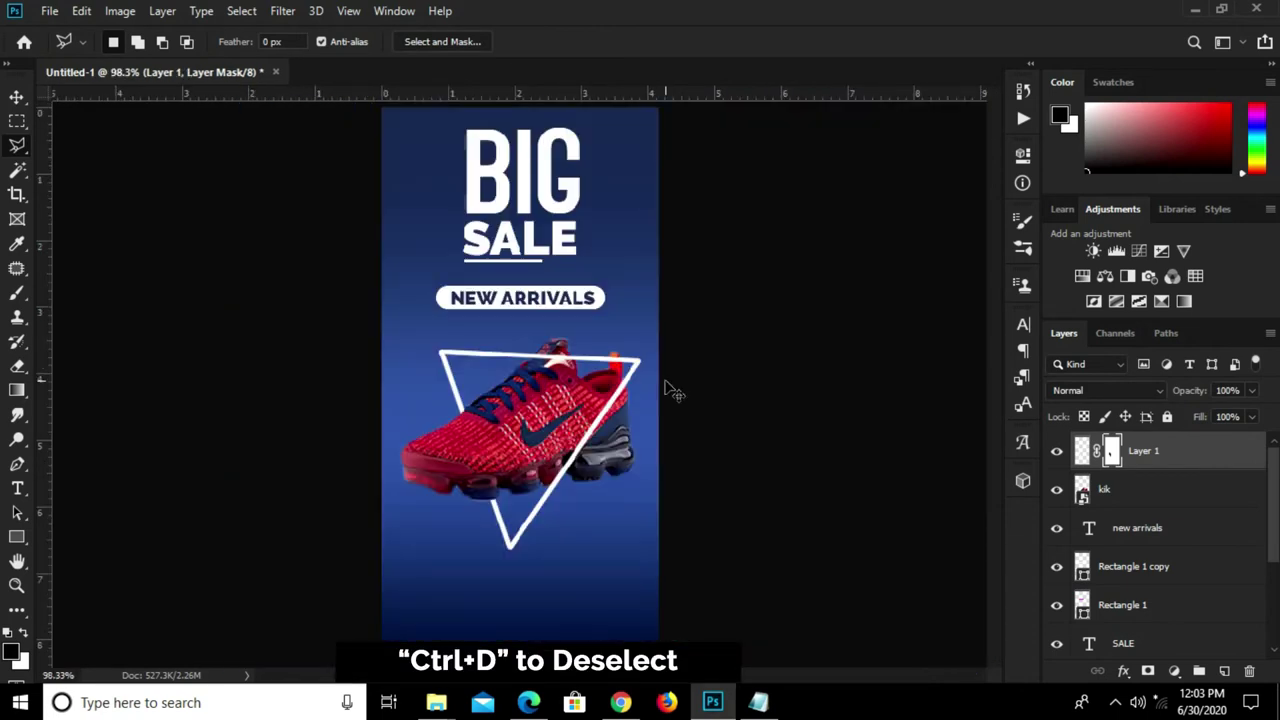
- Group the Layer 1 triangle and kik shoe into Group 1
key("v")
left_click(743, 370)
key("x")
left_click(1200, 468)
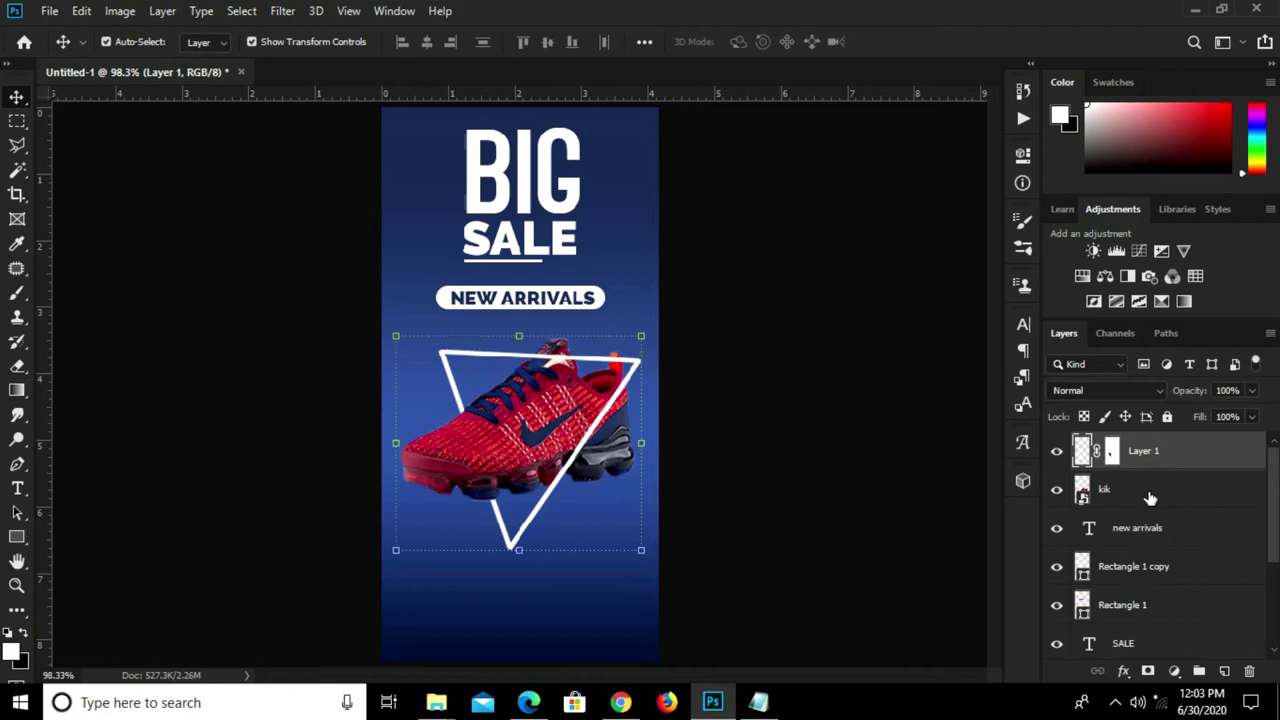
left_click(1150, 494, "shift")
key("ctrl+g")
left_click(1056, 443)
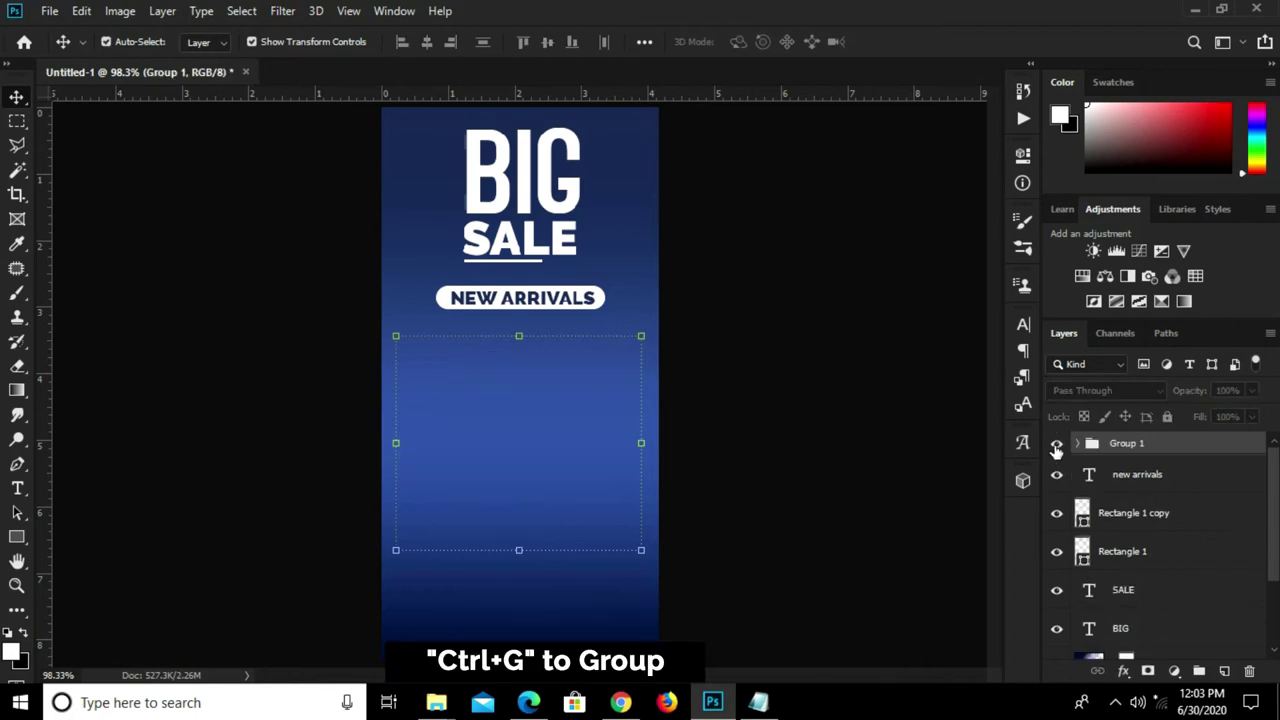
left_click(750, 440)
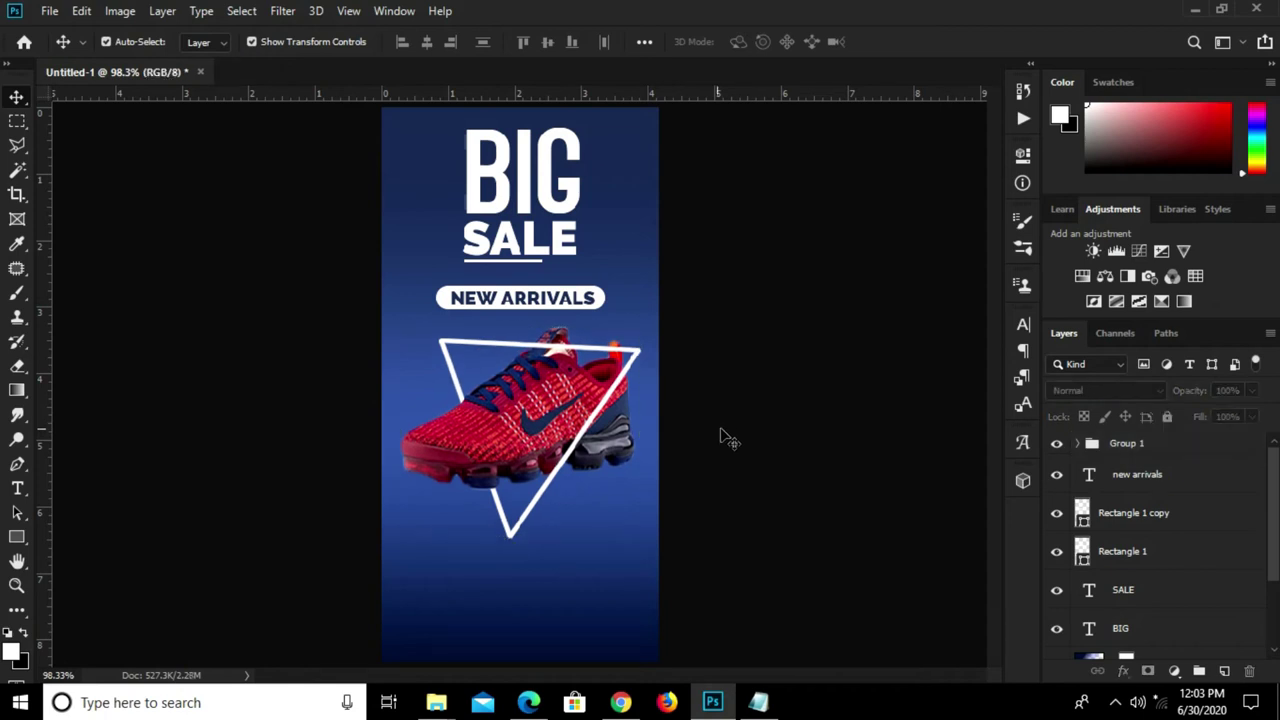
- Move the BIG SALE heading block up slightly and squash it vertically
left_click(520, 185)
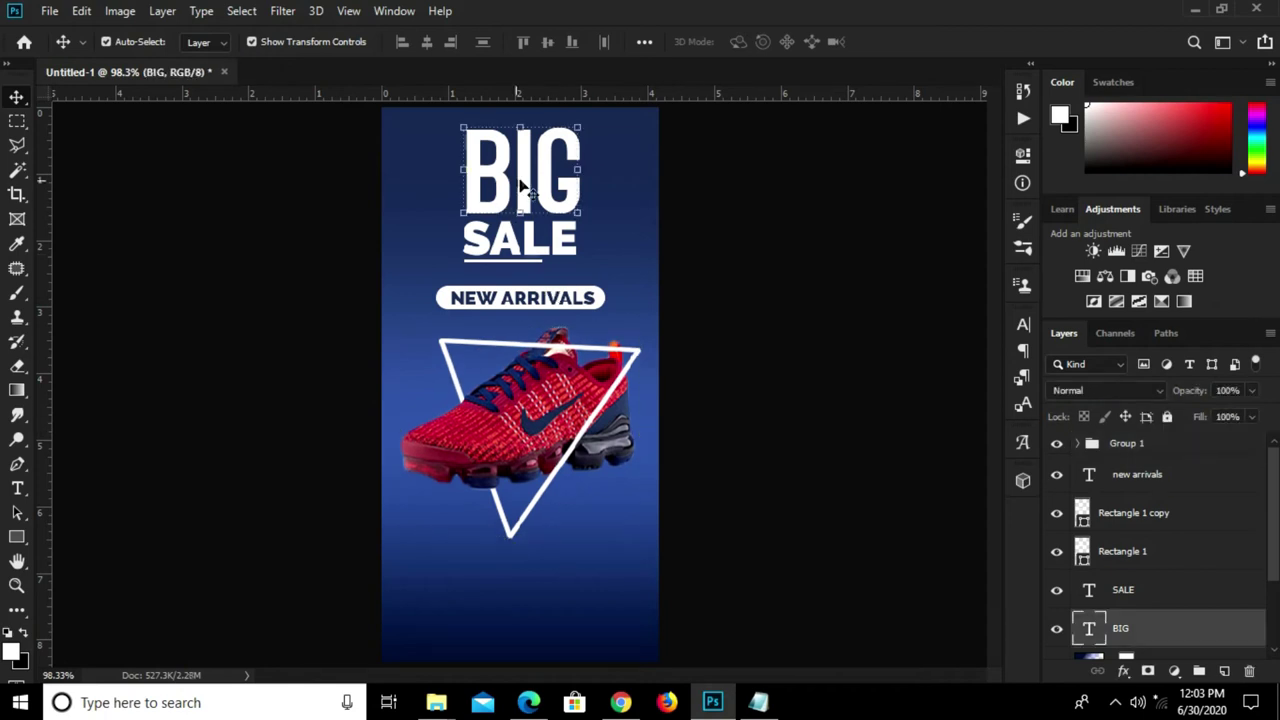
left_click(1145, 553, "shift")
left_click_drag(580, 242, 580, 232)
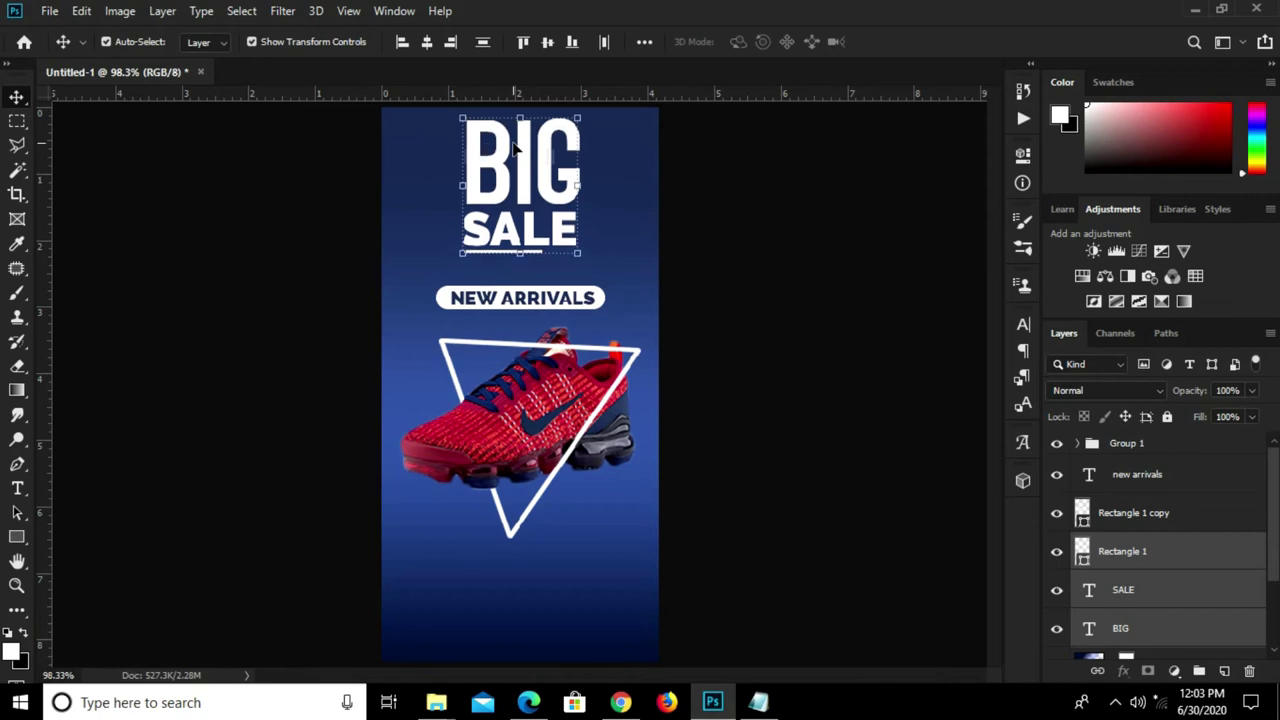
key("ctrl+t")
left_click_drag(518, 117, 521, 125)
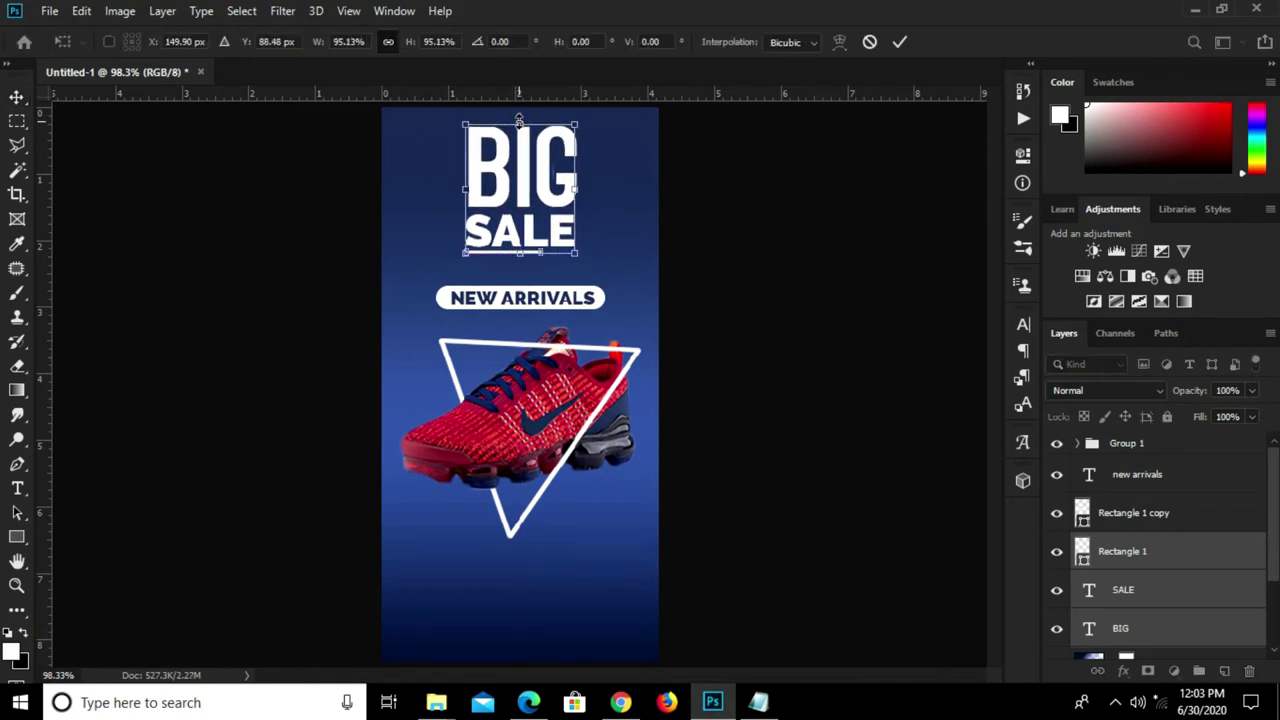
type("149")
key("Return")
key("Up")
key("Up")
key("Up")
key("Down")
key("Down")
- Nudge the NEW ARRIVALS text and its pill shape up together
left_click(562, 306)
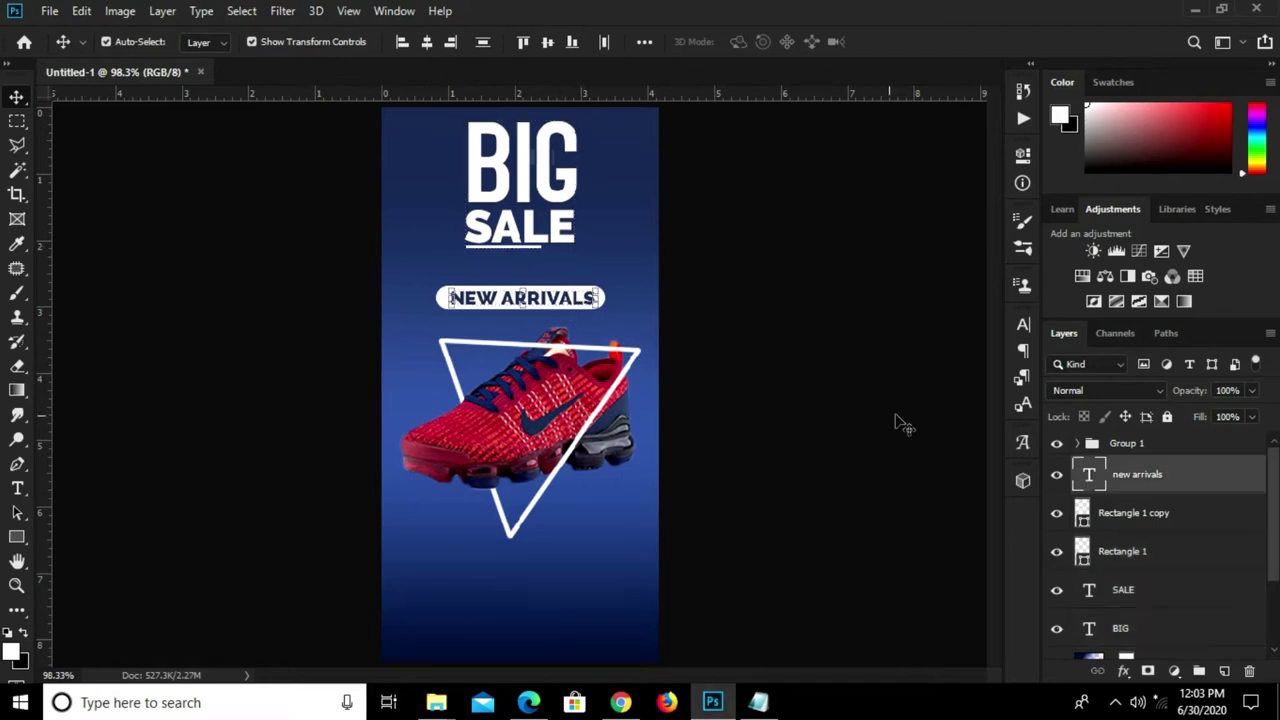
left_click(1161, 514, "ctrl")
key("Up")
key("Up")
key("Up")
key("Up")
key("Up")
key("Up")
key("Up")
key("Up")
key("Up")
left_click(700, 395)
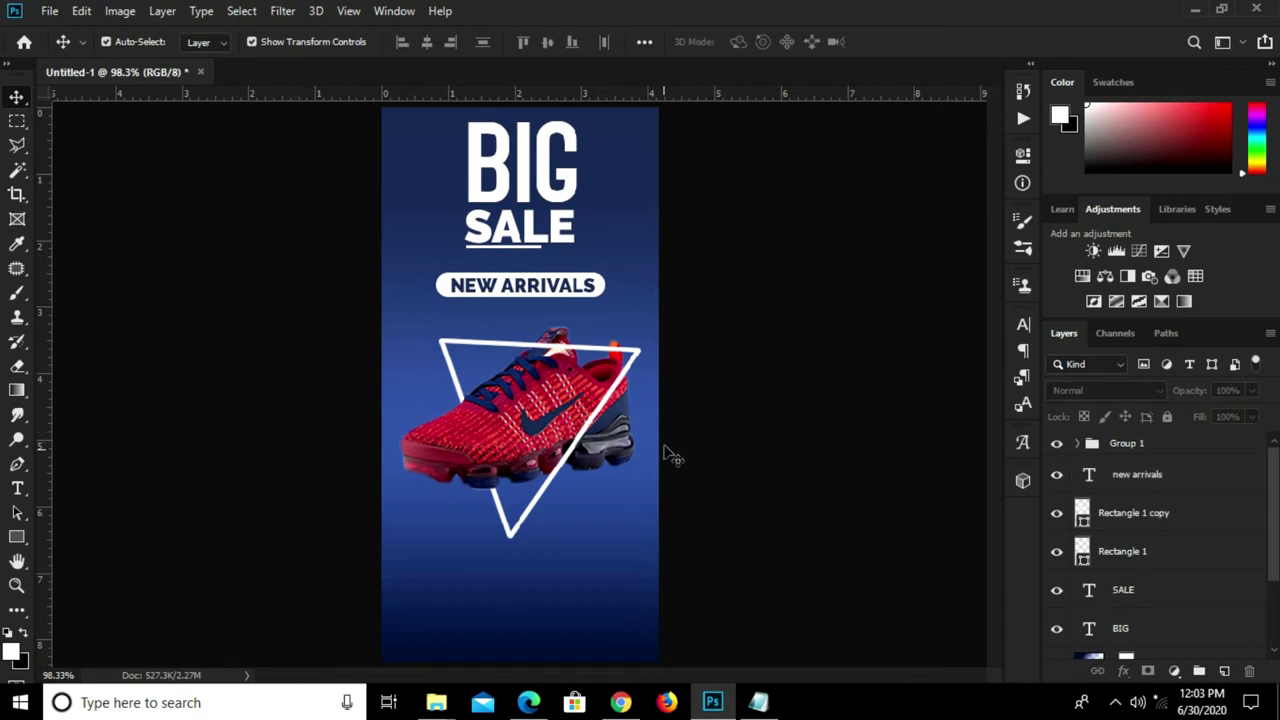
scroll(668, 466, "down", 2)
scroll(655, 480, "down", 1)
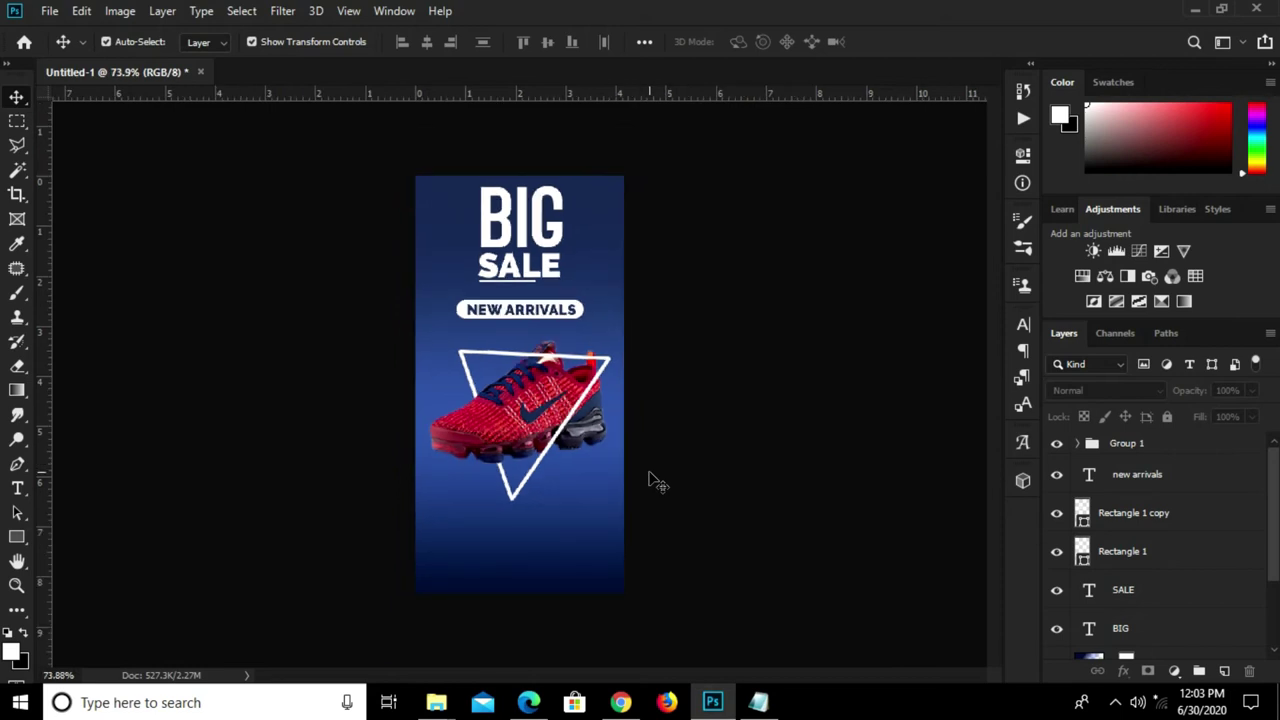
scroll(590, 497, "up", 2)
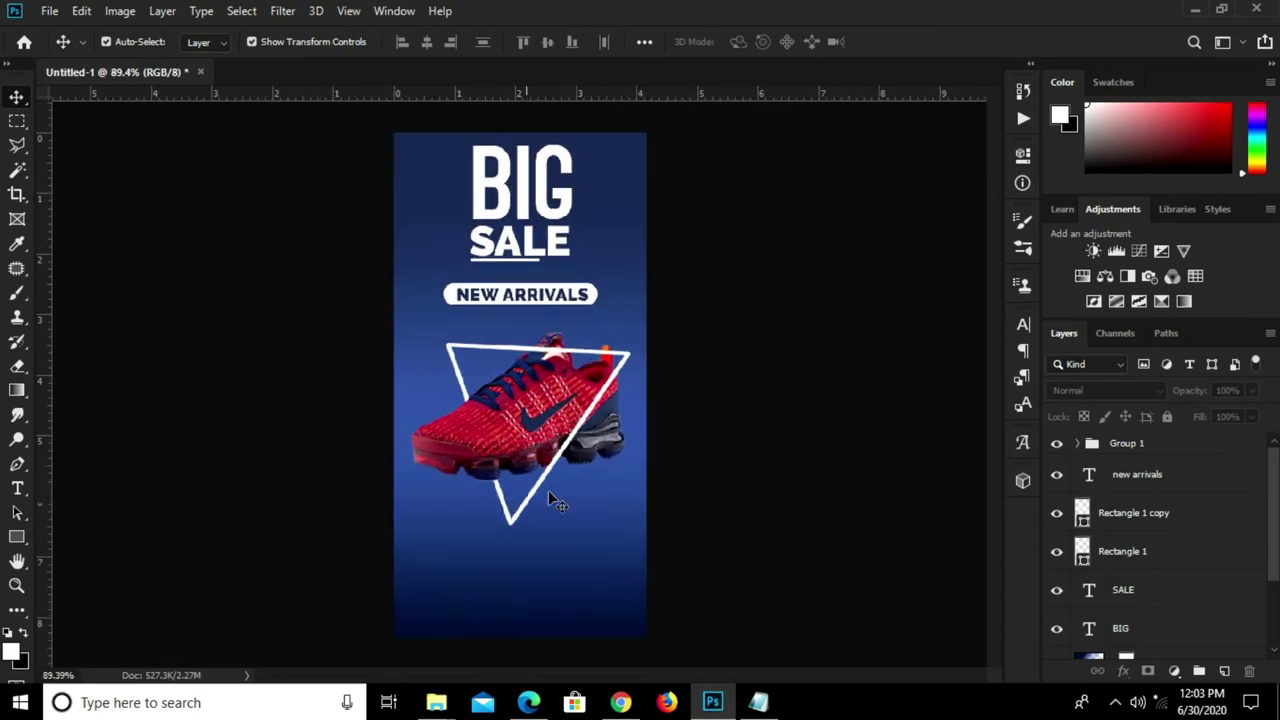
- Draw a white 127 × 28 px Rectangle 2 near the bottom of the banner
left_click(16, 539)
left_click_drag(469, 588, 576, 609)
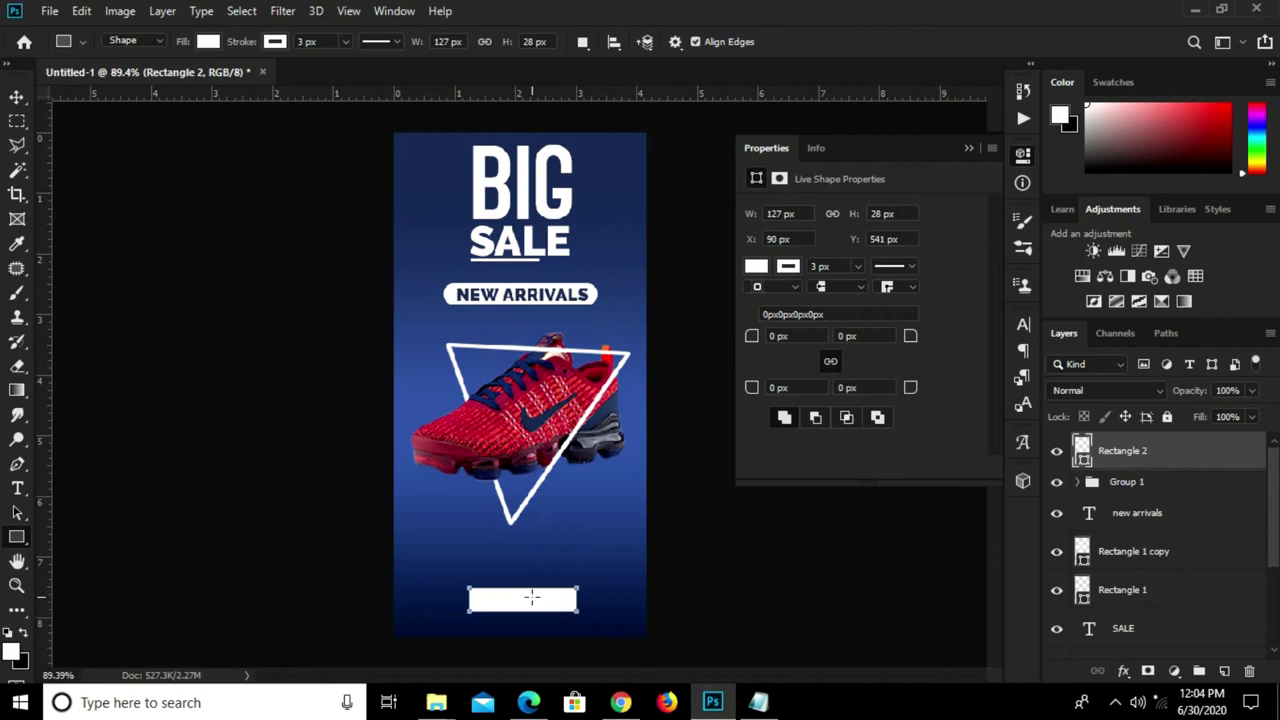
key("v")
left_click(668, 574)
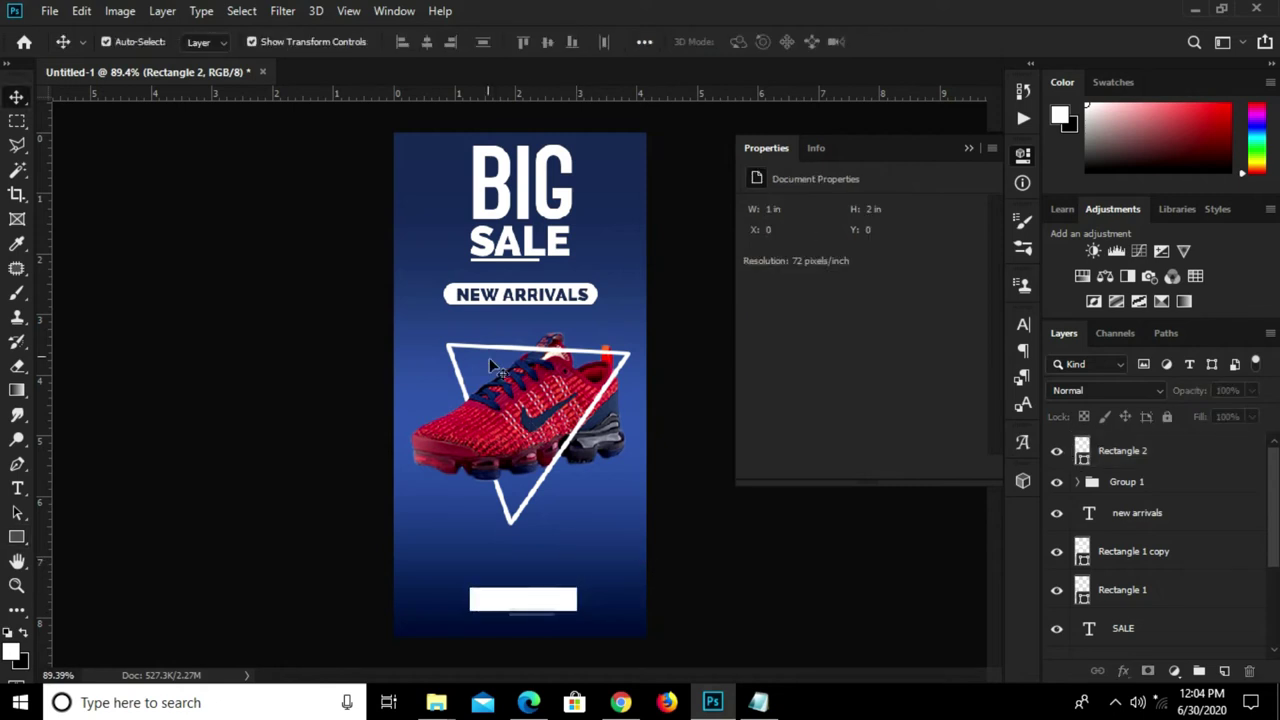
- Duplicate the NEW ARRIVALS text lower down and retype it as SHOP NOW
left_click(497, 298)
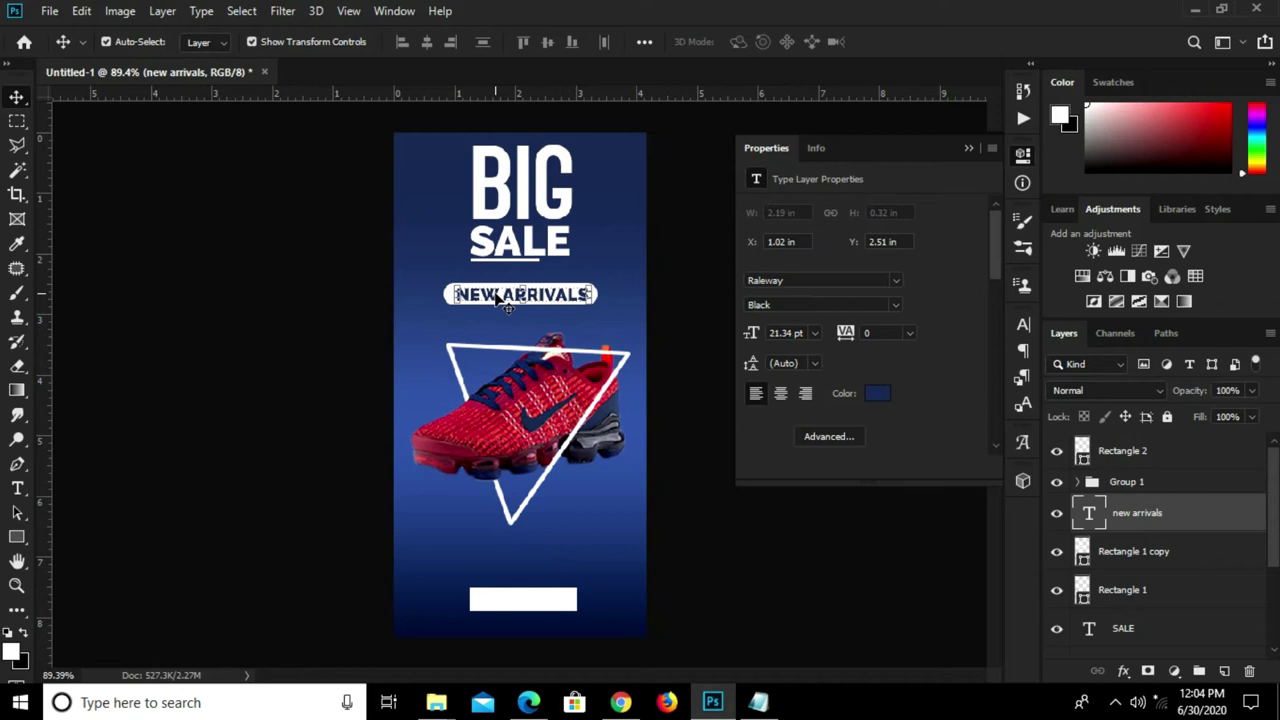
left_click_drag(492, 303, 505, 561)
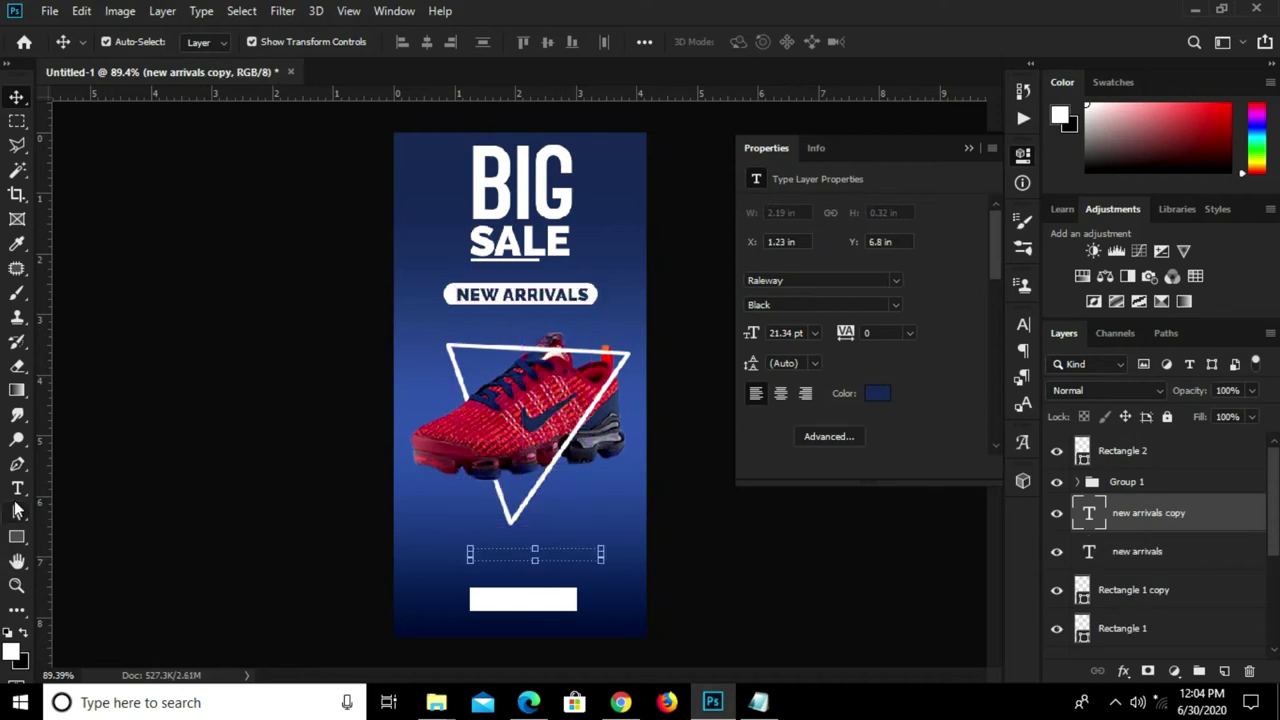
left_click(17, 488)
left_click(515, 548)
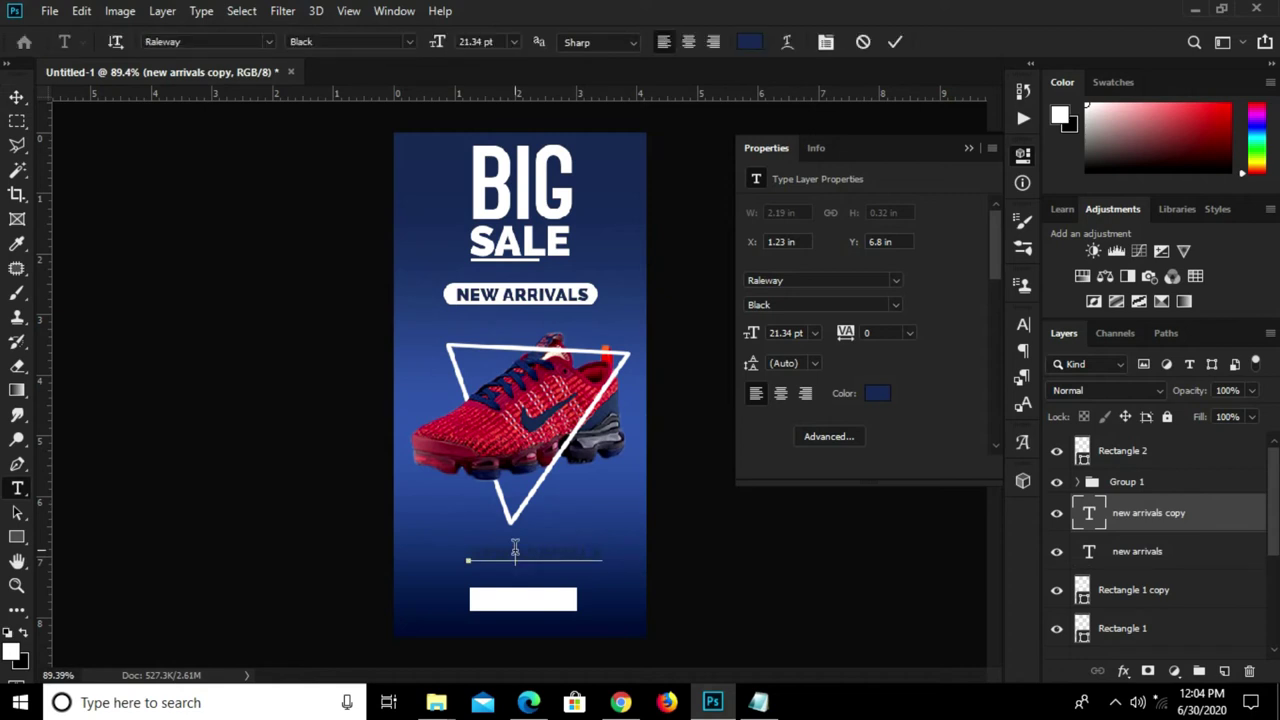
key("ctrl+a")
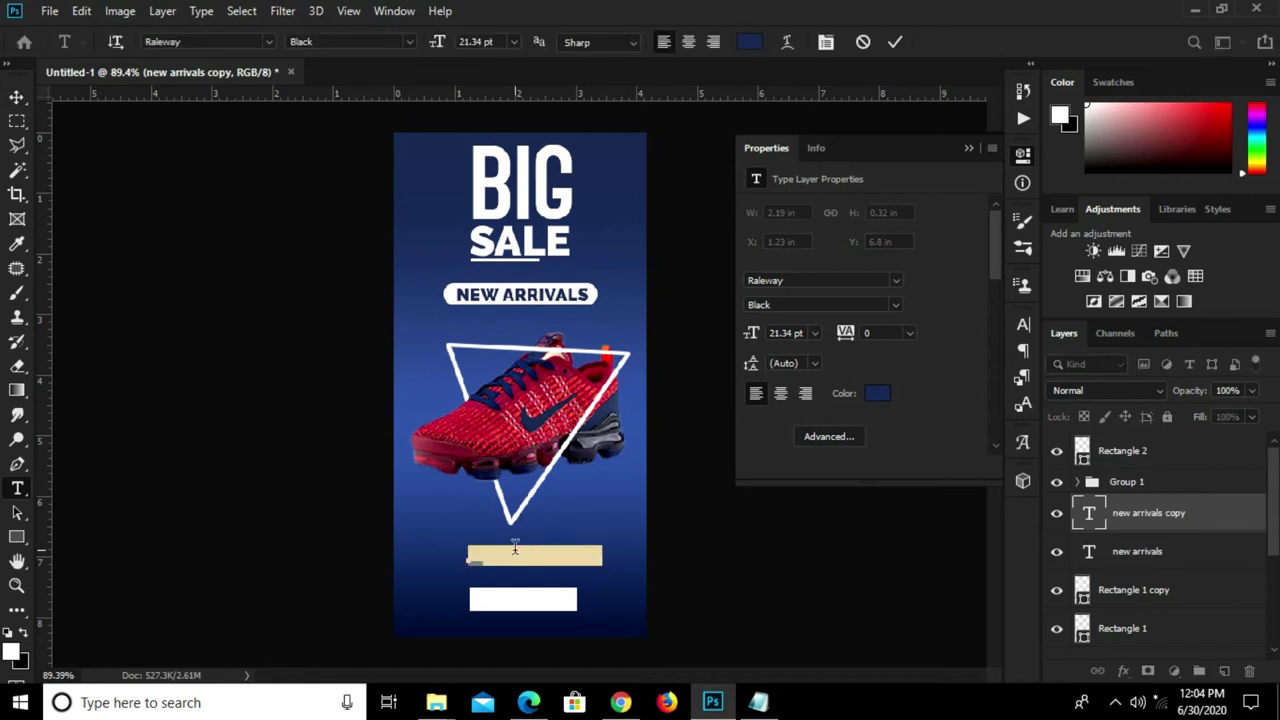
type("UP")
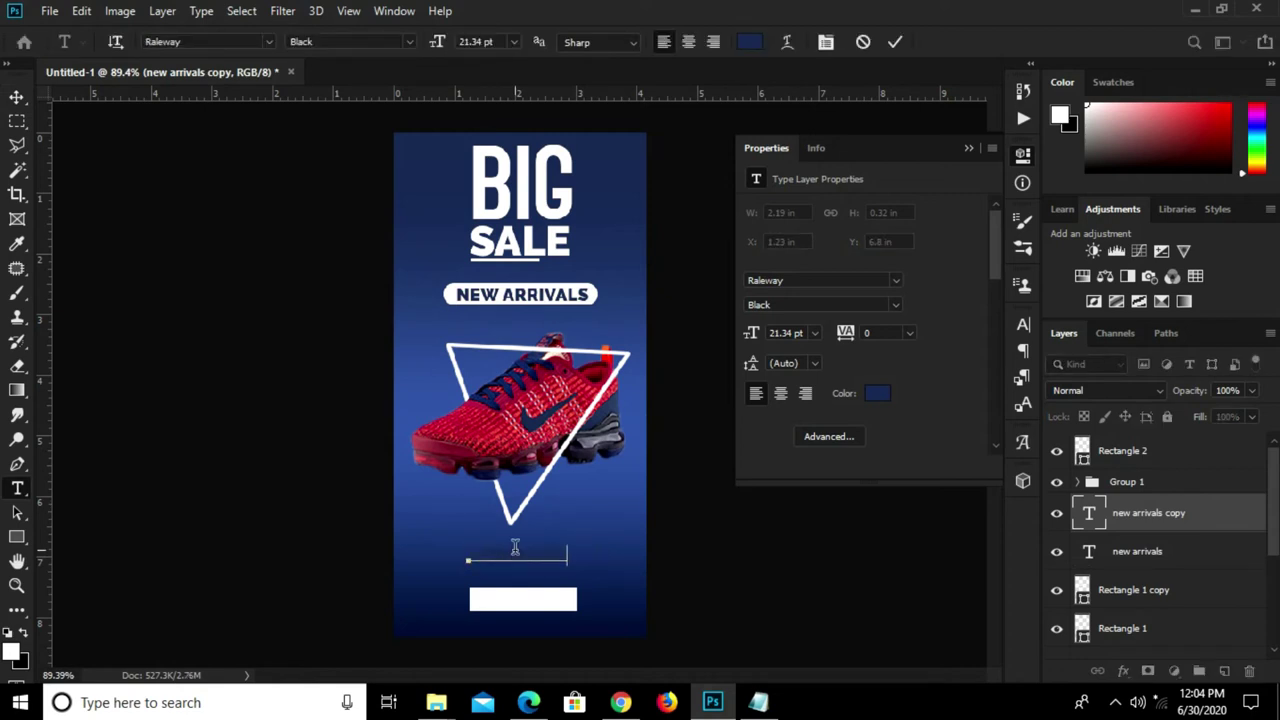
- Make the SHOP NOW text white and position it on the white rectangle
left_click(749, 42)
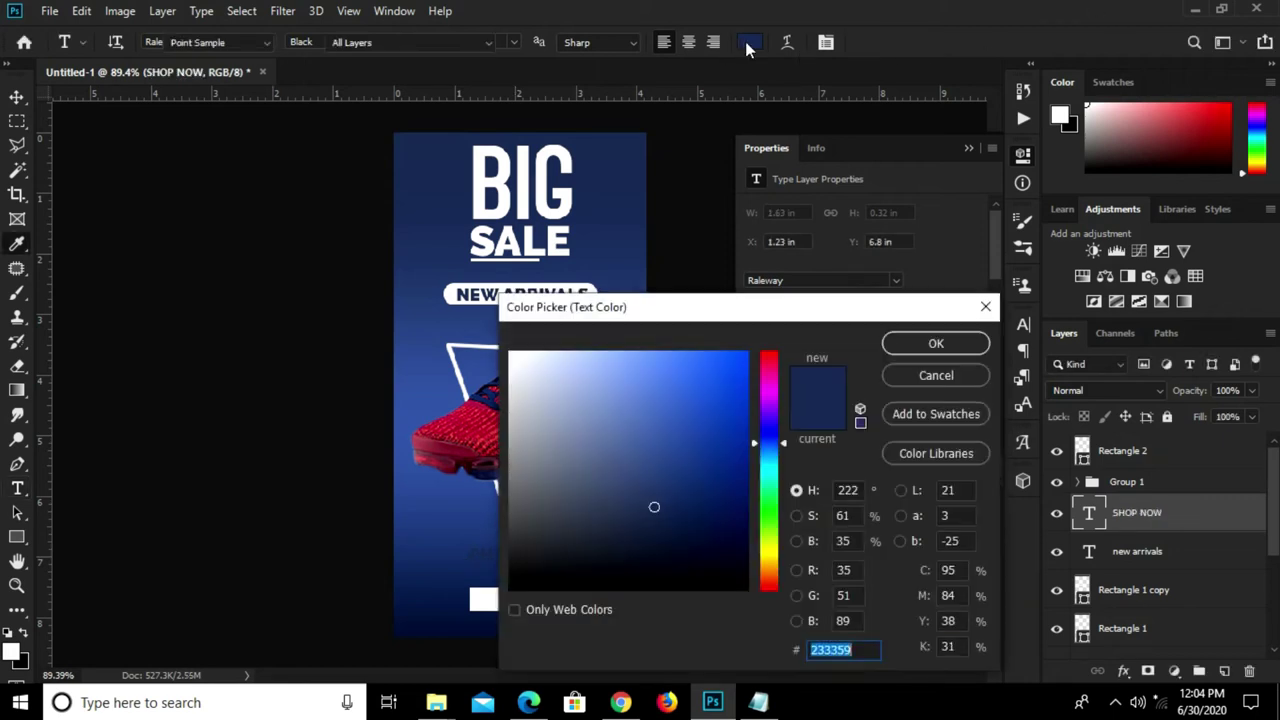
left_click_drag(620, 420, 505, 332)
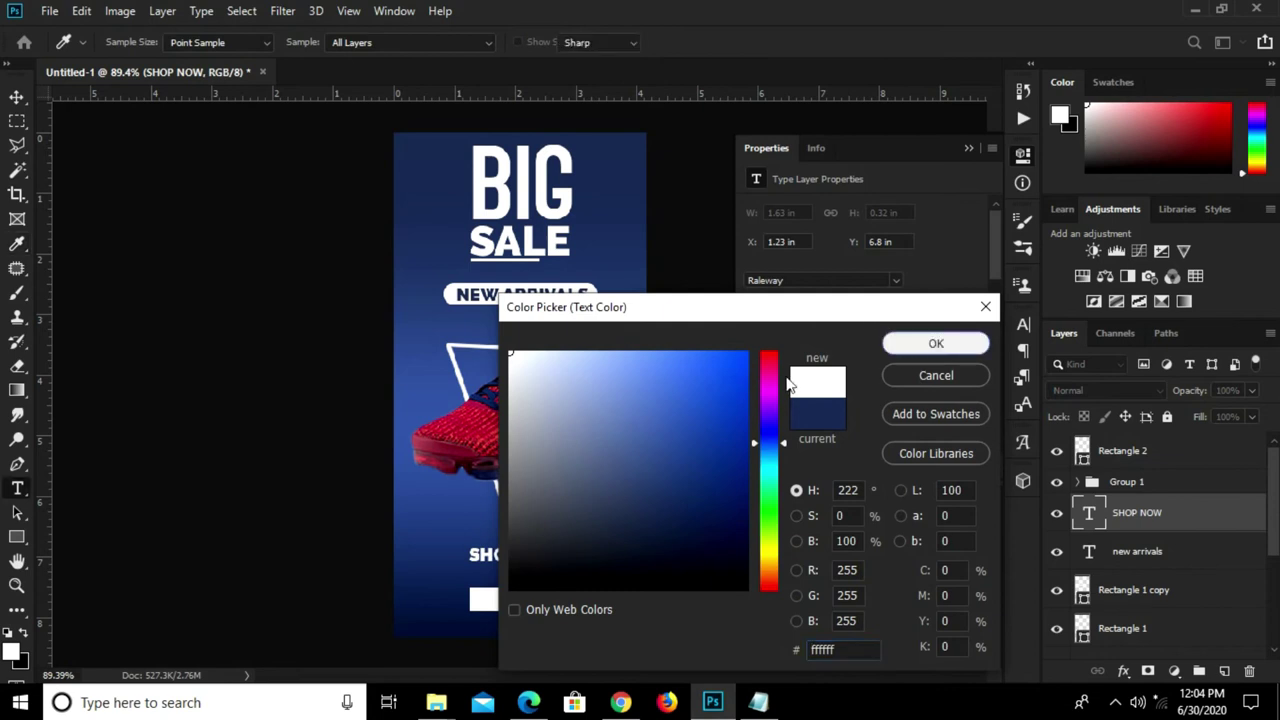
left_click(935, 343)
key("v")
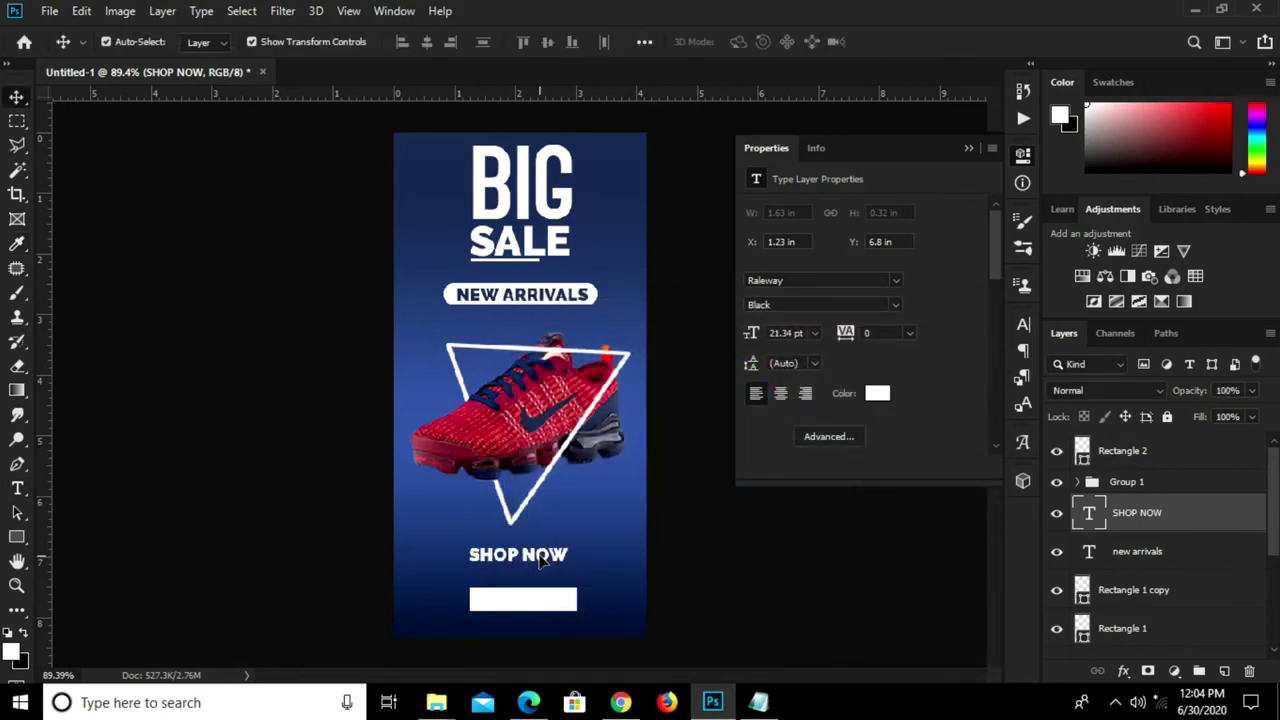
left_click_drag(540, 562, 547, 613)
key("Up")
key("Up")
key("Up")
key("Up")
key("Up")
key("Up")
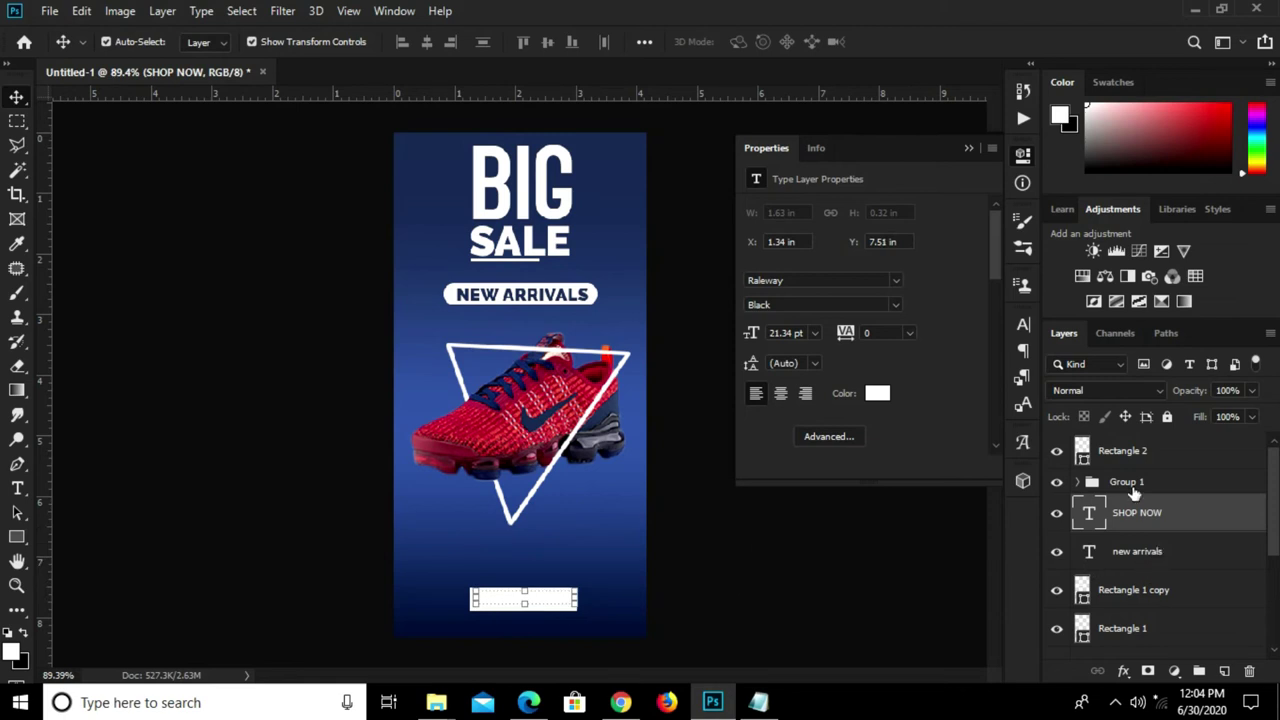
left_click(1141, 452)
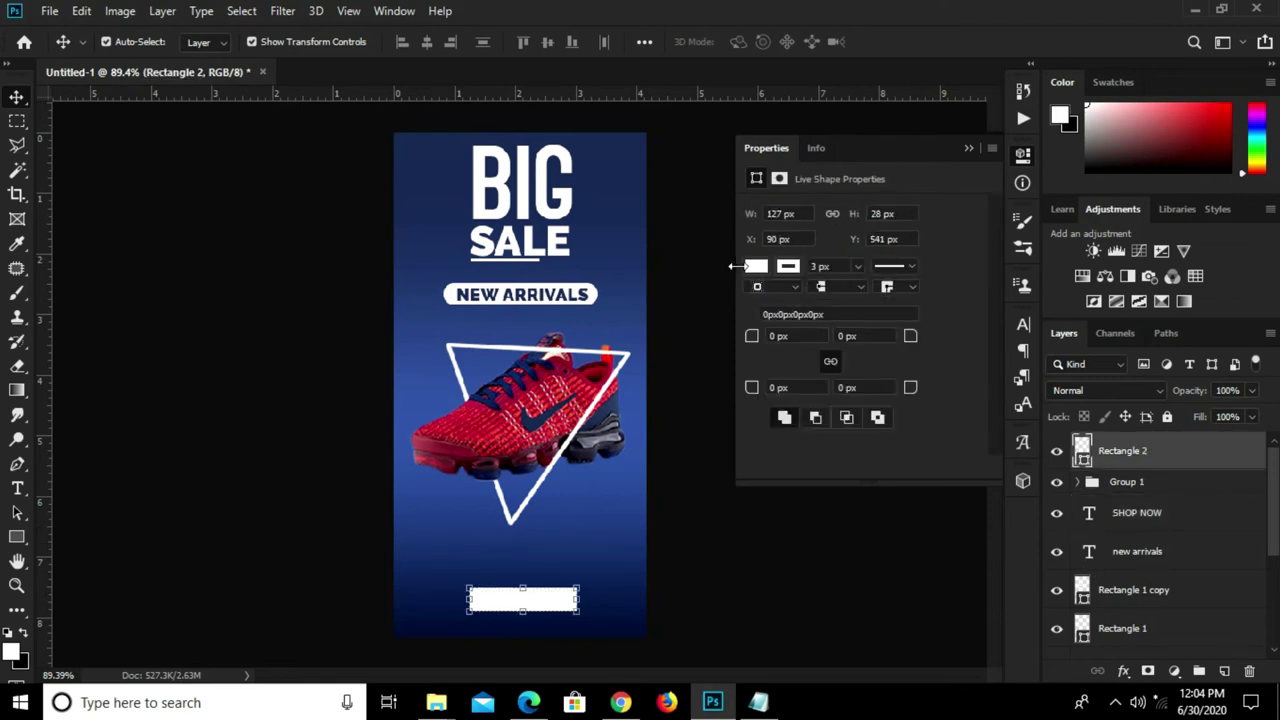
- Remove Rectangle 2's fill so it becomes an outline box, and nudge it down
left_click(756, 267)
left_click(768, 305)
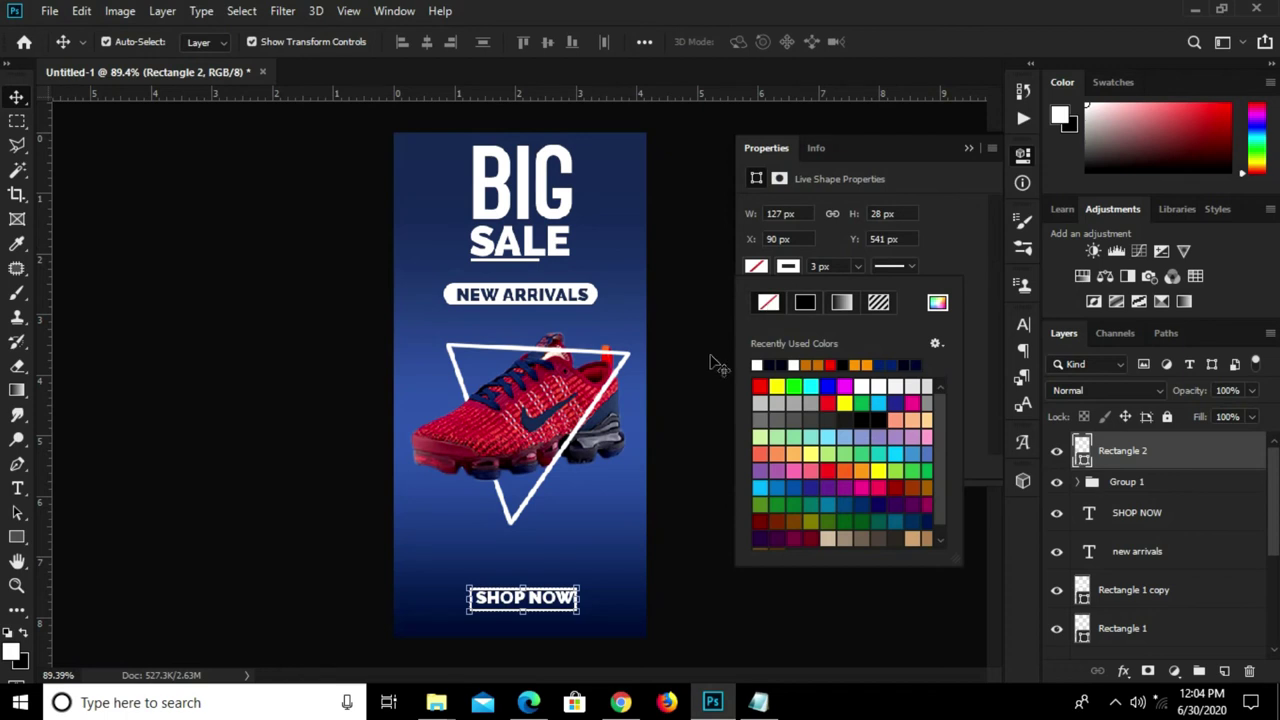
left_click(687, 435)
left_click(530, 625)
scroll(530, 628, "up", 3)
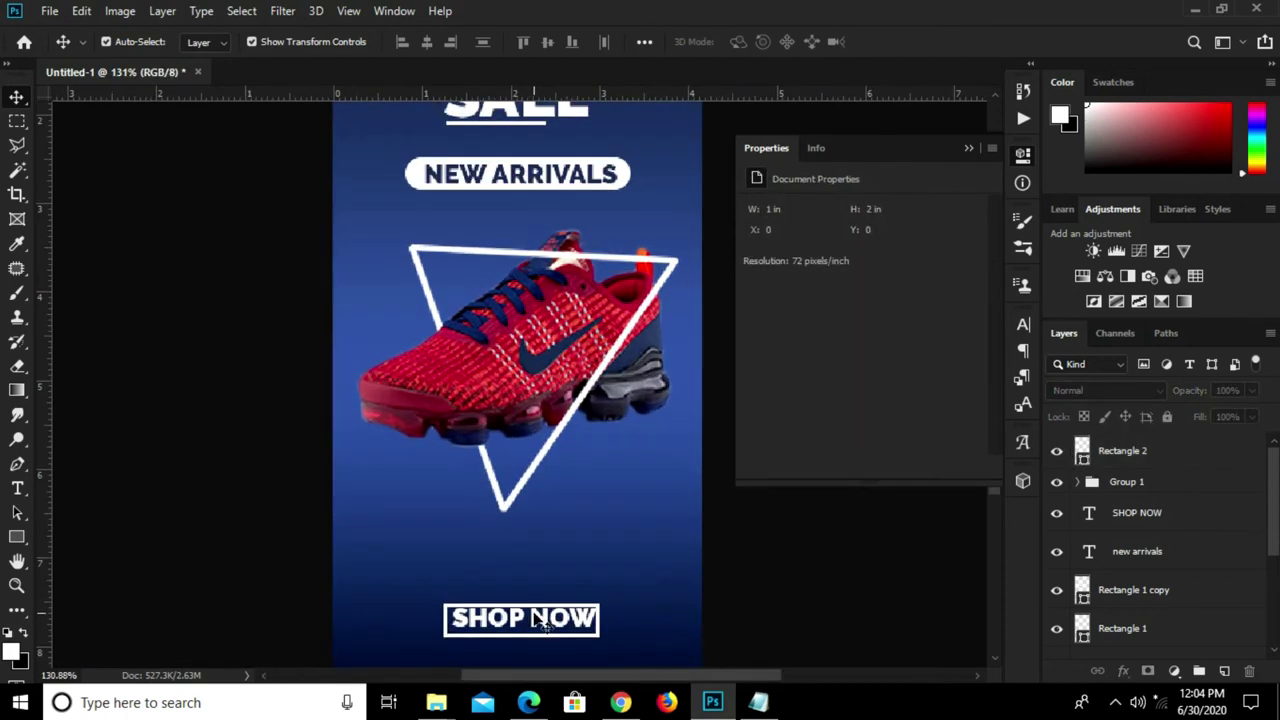
left_click(1153, 456)
key("Down")
key("Down")
key("Down")
key("Down")
key("Down")
key("Down")
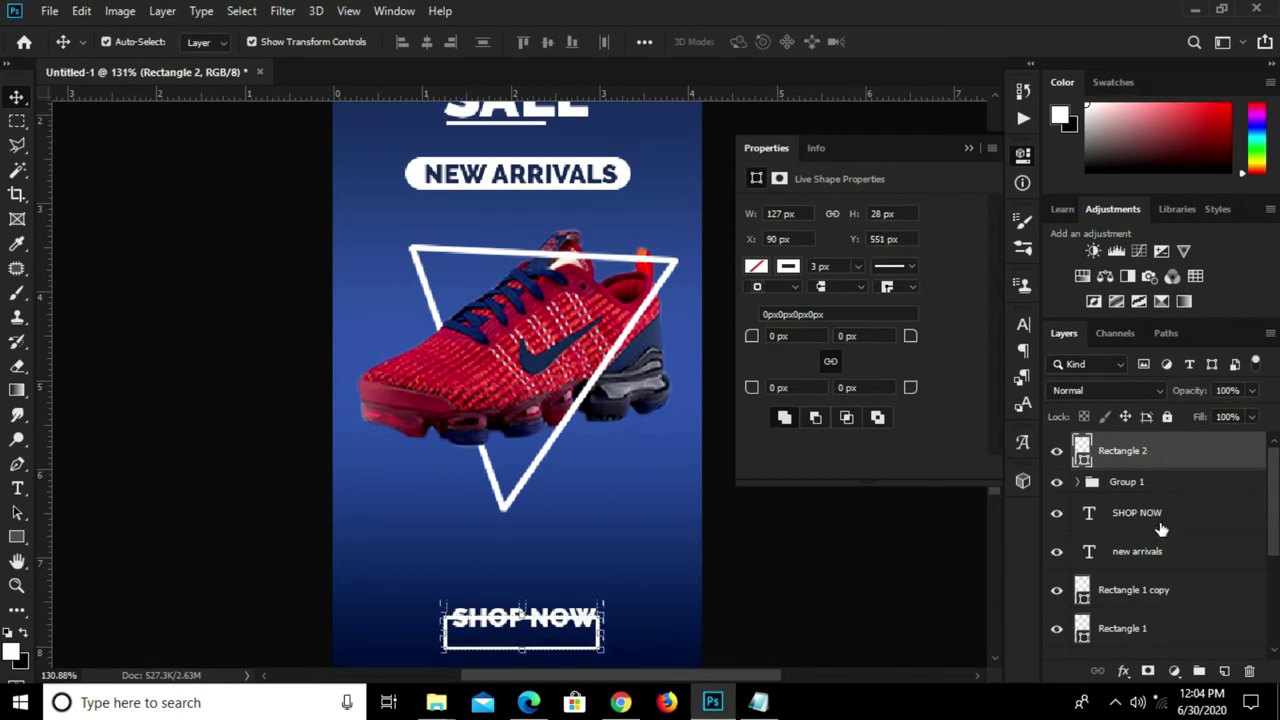
- Shrink SHOP NOW to about 18 pt inside the frame and close the Properties panel
left_click(1158, 522)
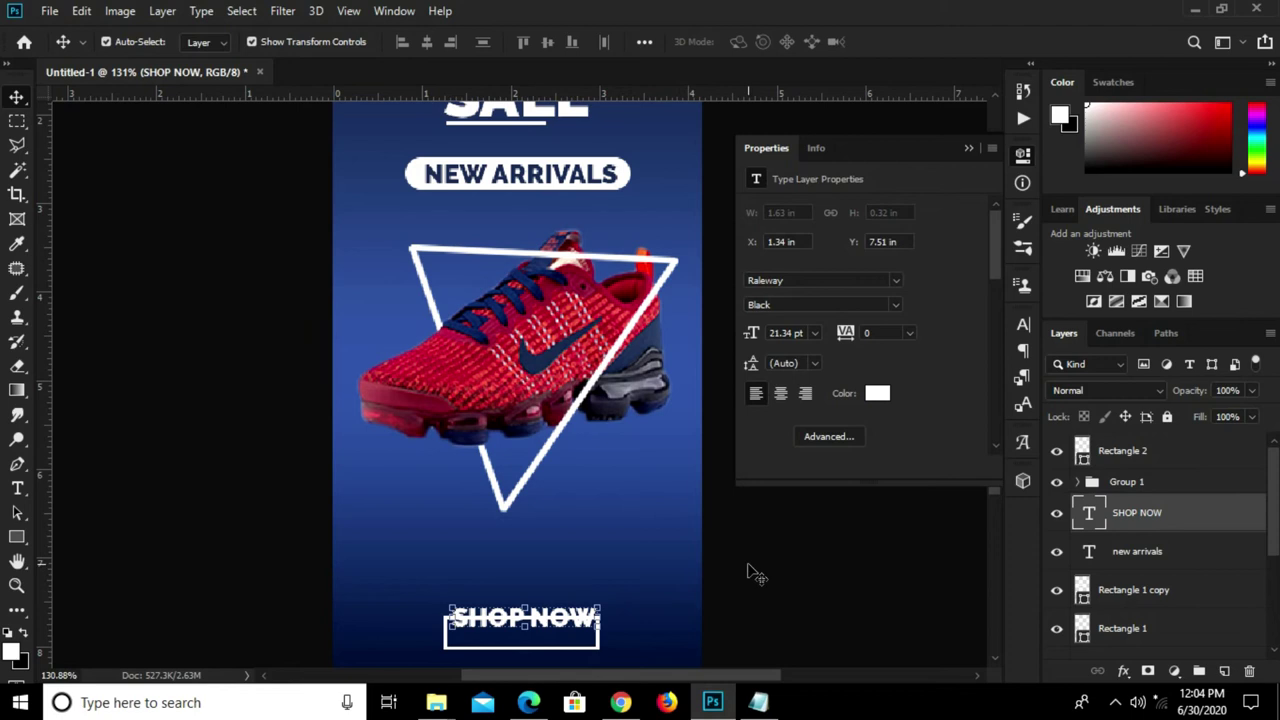
scroll(541, 638, "up", 2)
scroll(569, 617, "up", 2)
left_click_drag(560, 625, 560, 633)
key("ctrl+t")
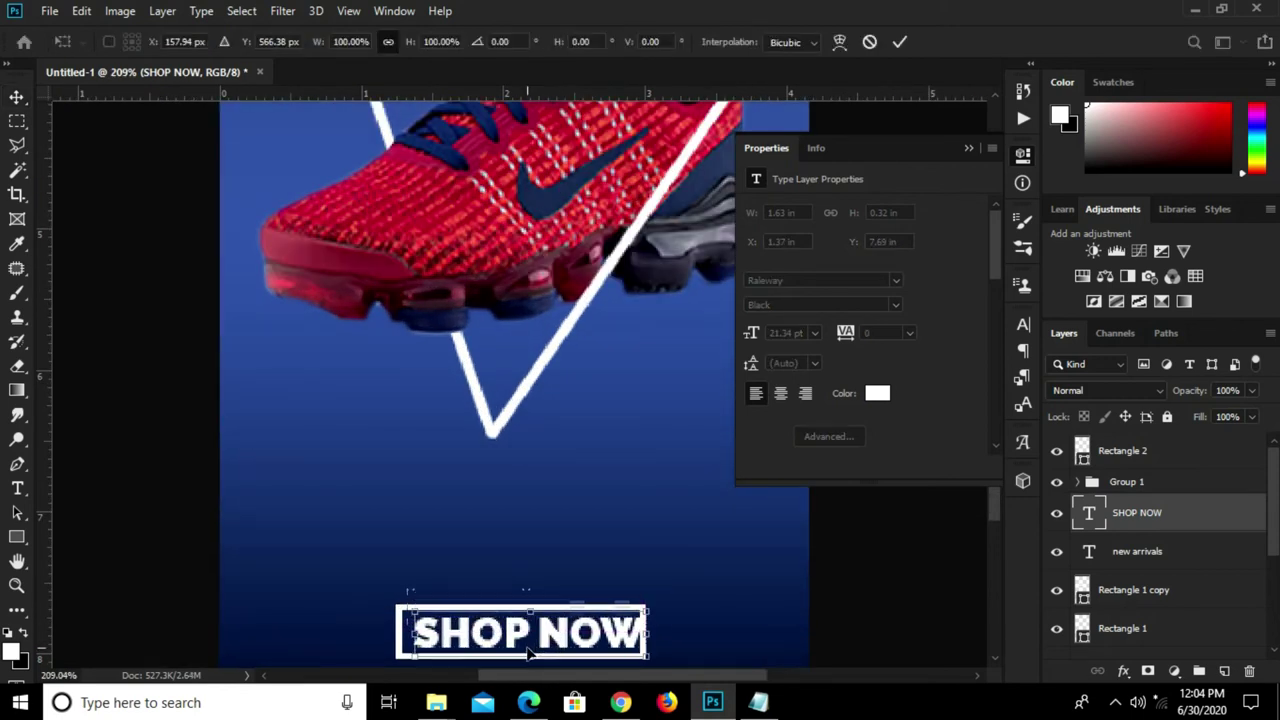
left_click_drag(529, 660, 523, 657)
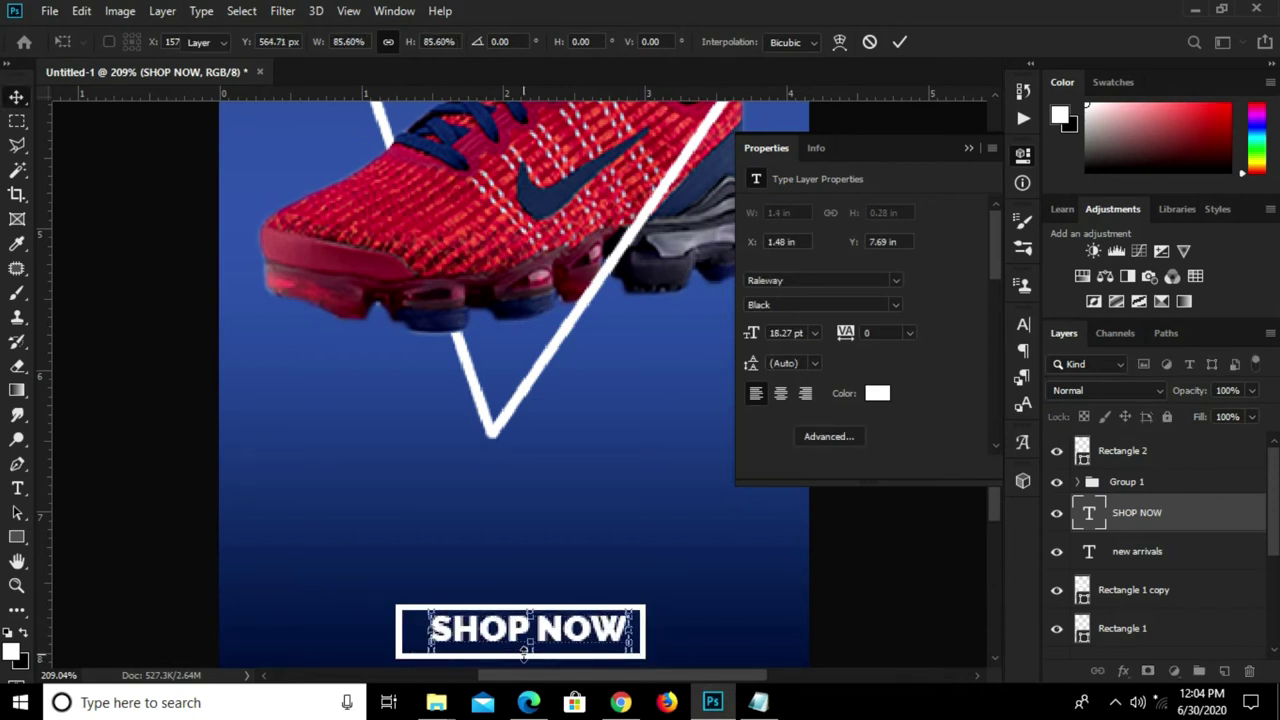
key("Return")
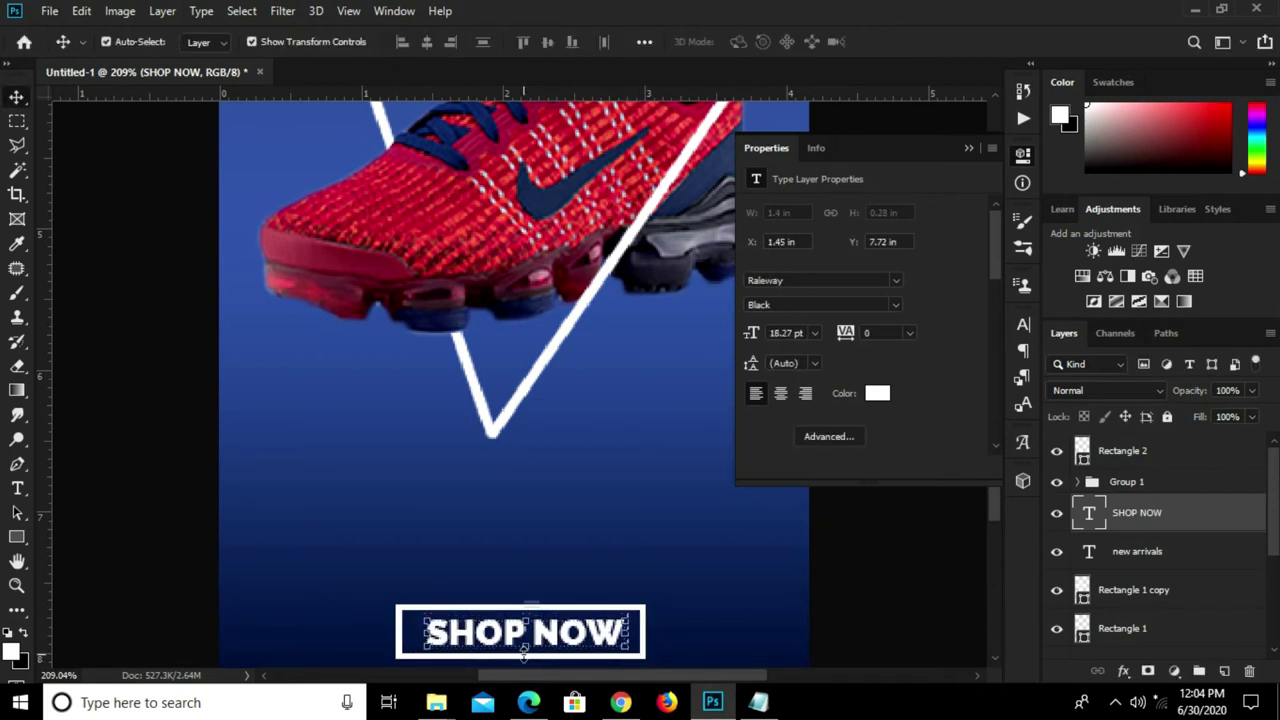
key("ctrl+0")
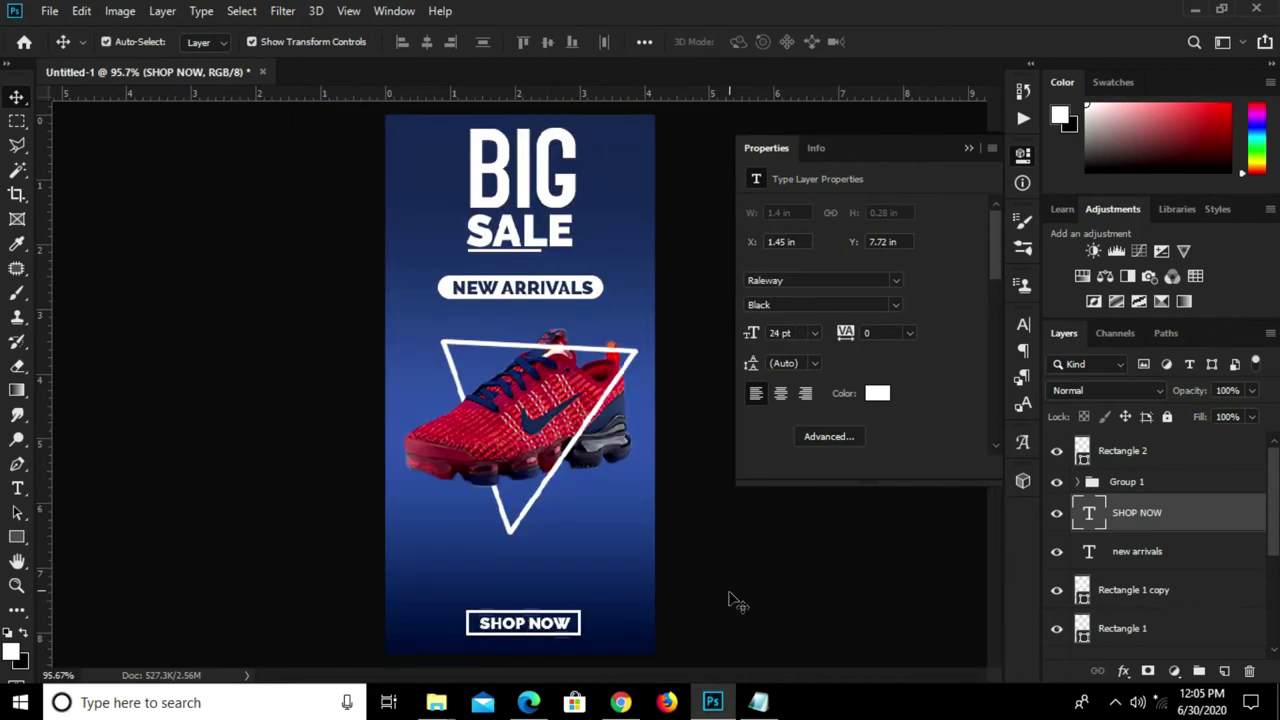
left_click(731, 596)
left_click(967, 148)
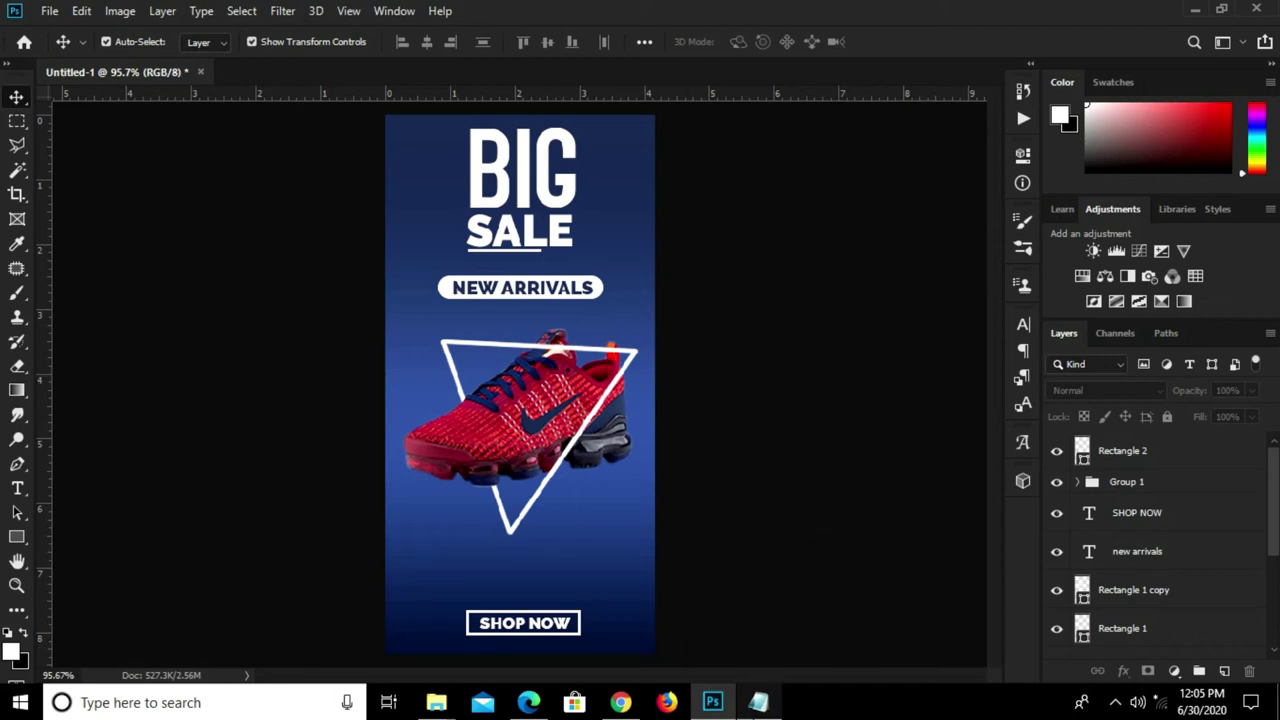
- Copy 60% from the shoe web banner notes in Notepad and return to Photoshop
mouse_move(758, 702)
left_click(768, 612)
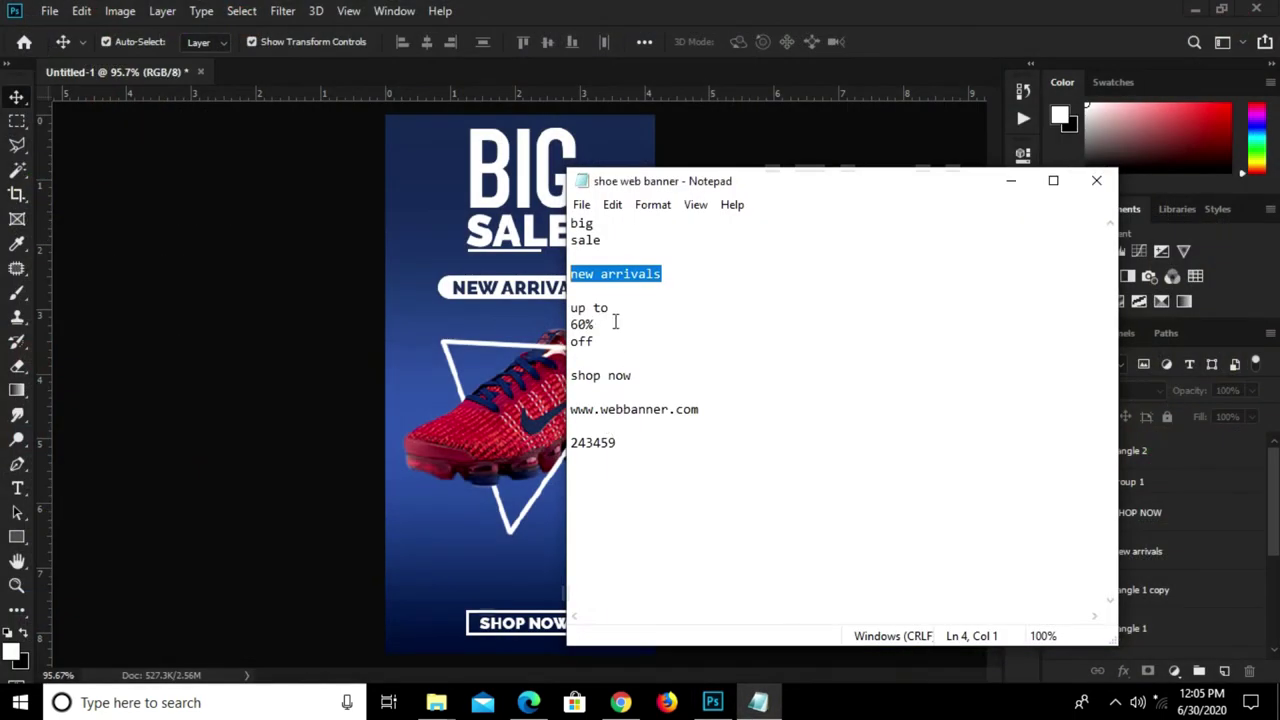
left_click_drag(601, 342, 571, 324)
right_click(585, 328)
left_click(652, 390)
left_click(452, 570)
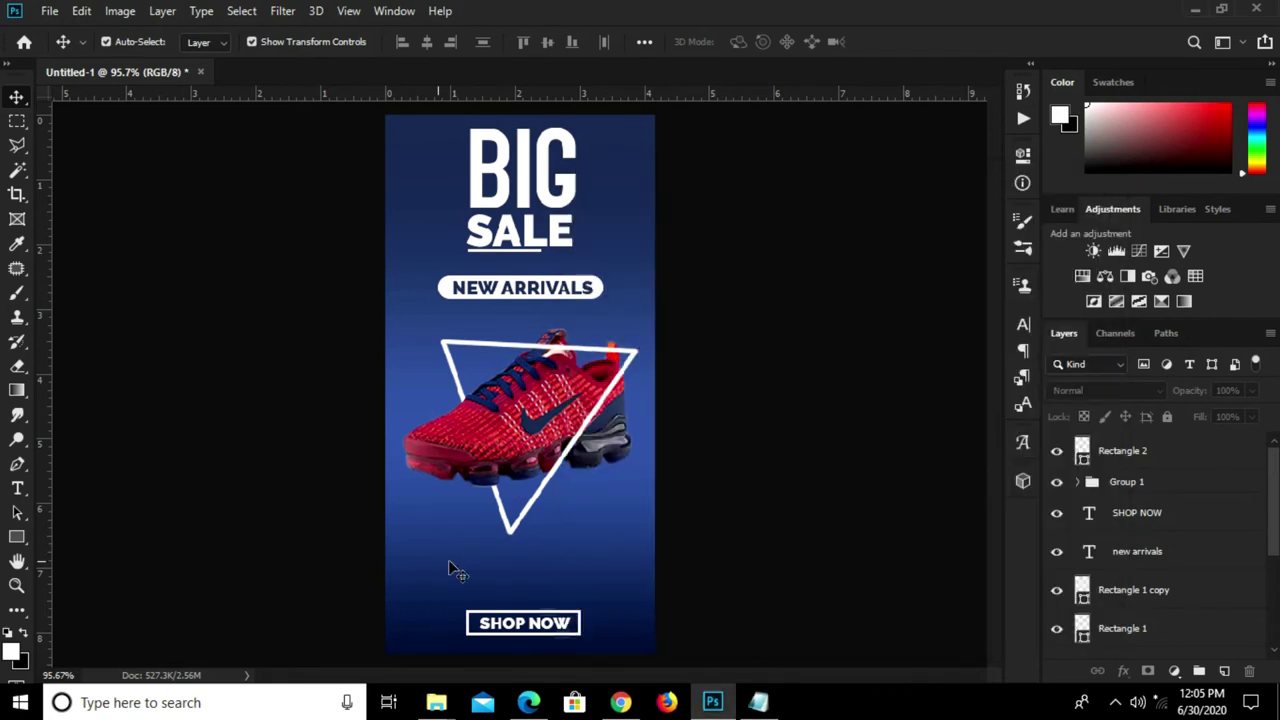
- Paste '60%' as a new text layer below the triangle in Accidental Presidency
left_click(17, 488)
left_click(504, 557)
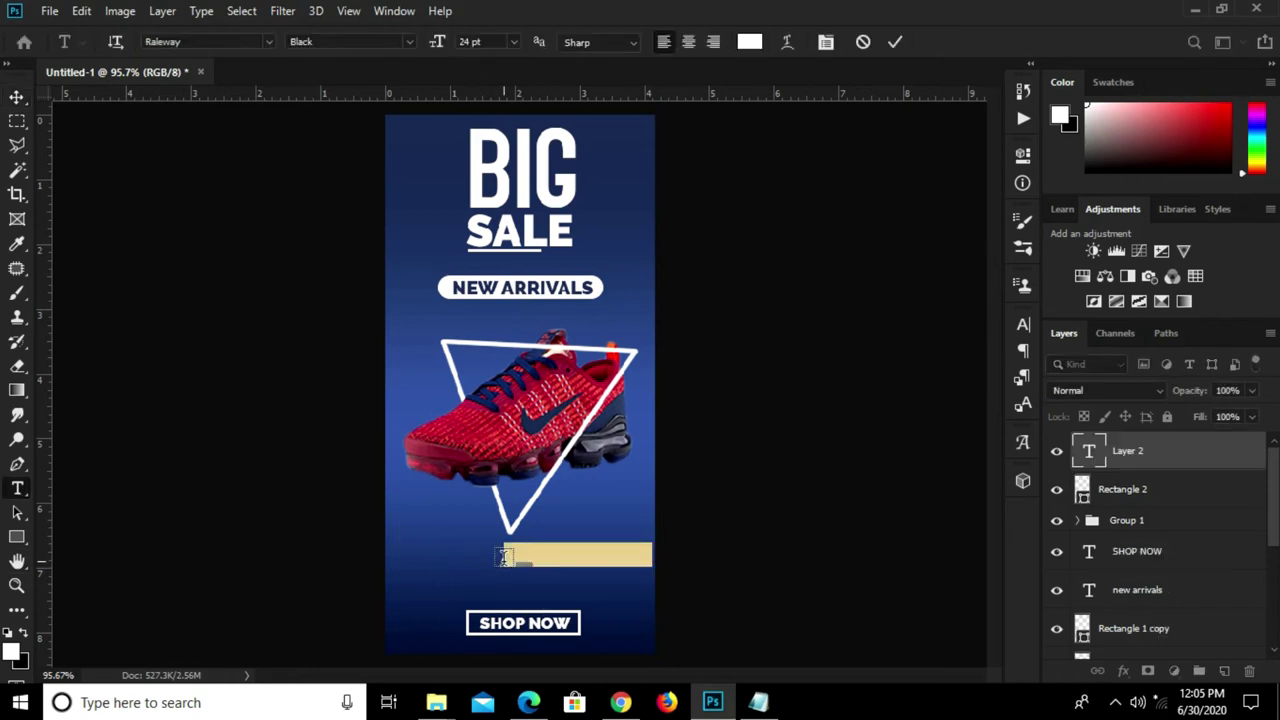
key("ctrl+v")
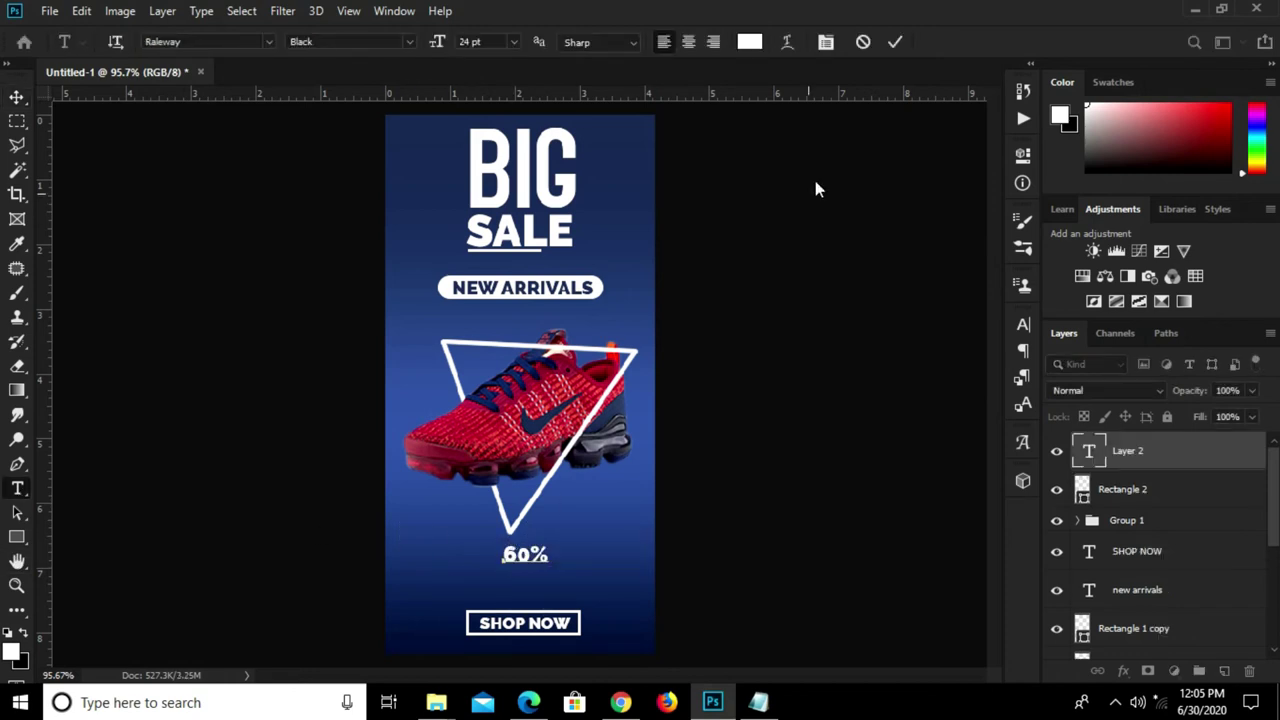
left_click(1023, 324)
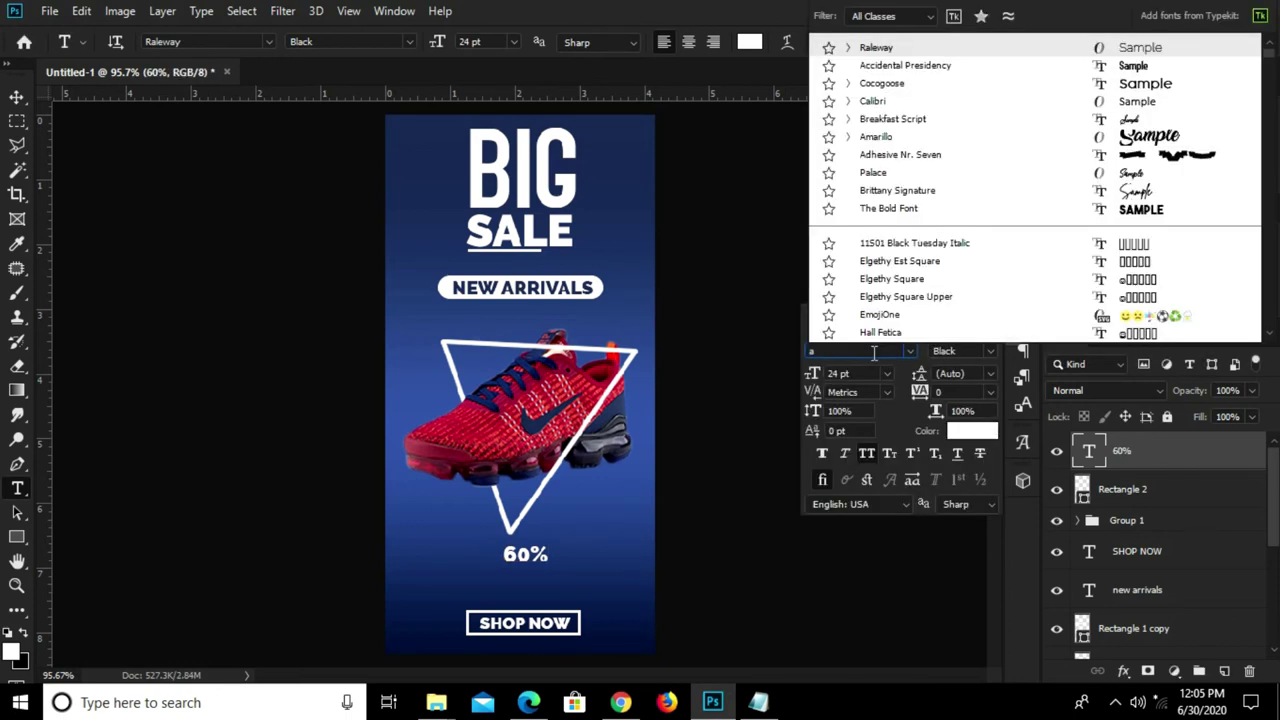
type("accio")
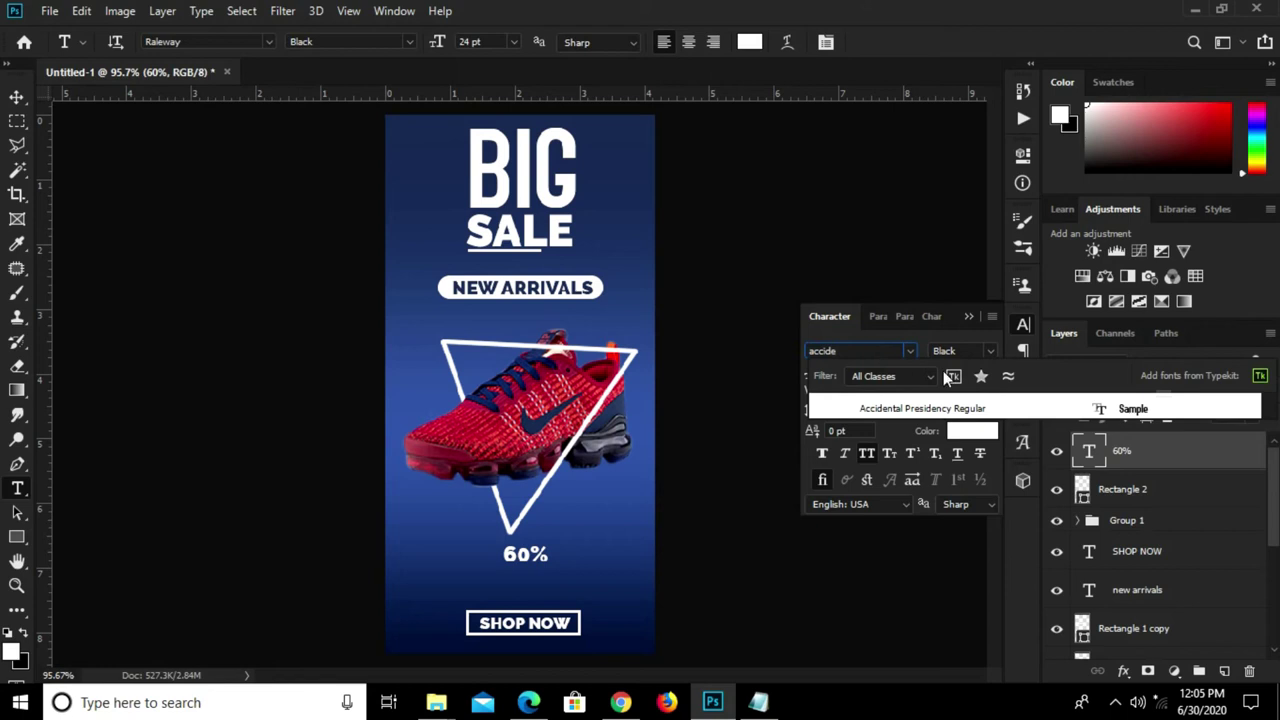
key("Down")
key("Return")
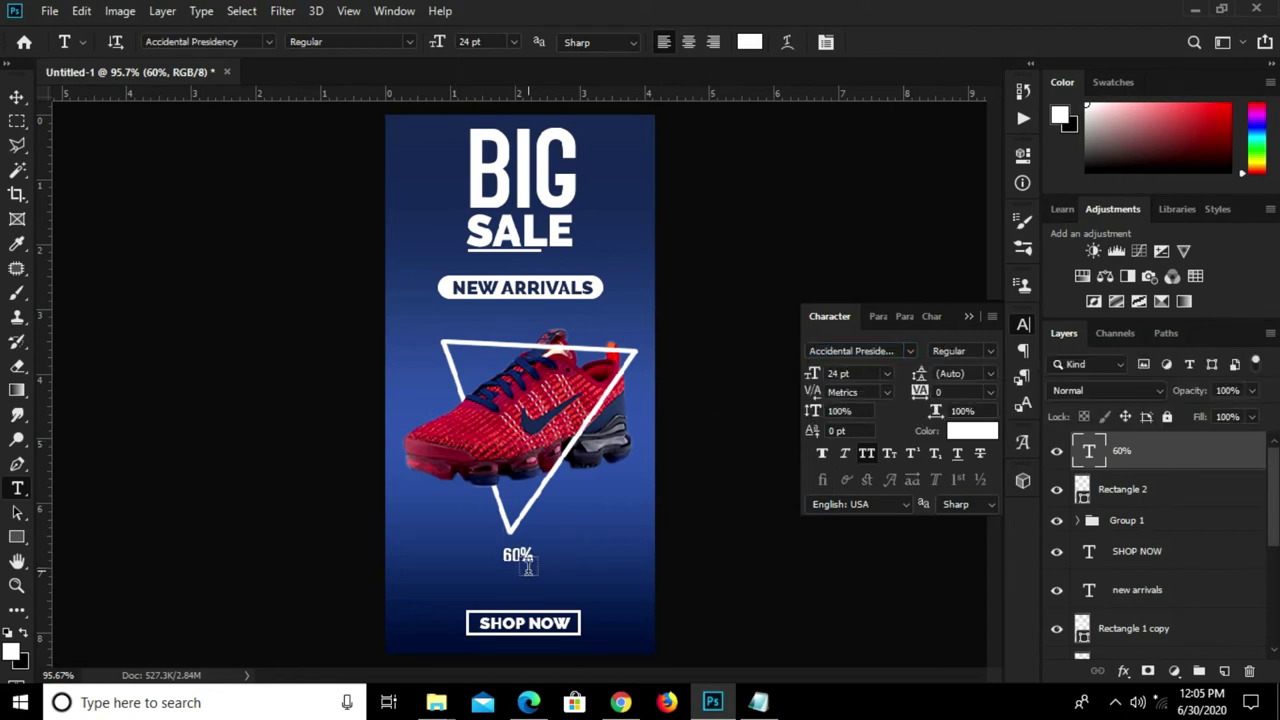
- Scale the 60% text up to about 56 pt
key("v")
key("ctrl+t")
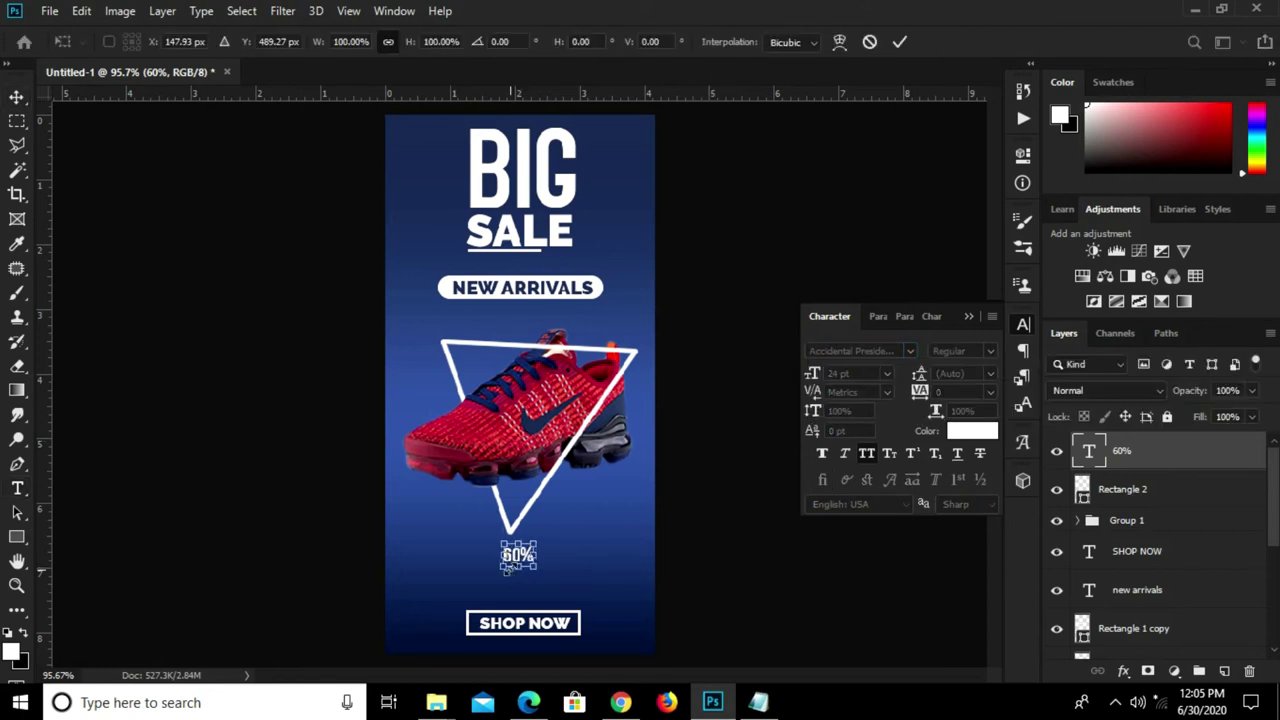
left_click_drag(518, 568, 531, 597)
left_click(900, 42)
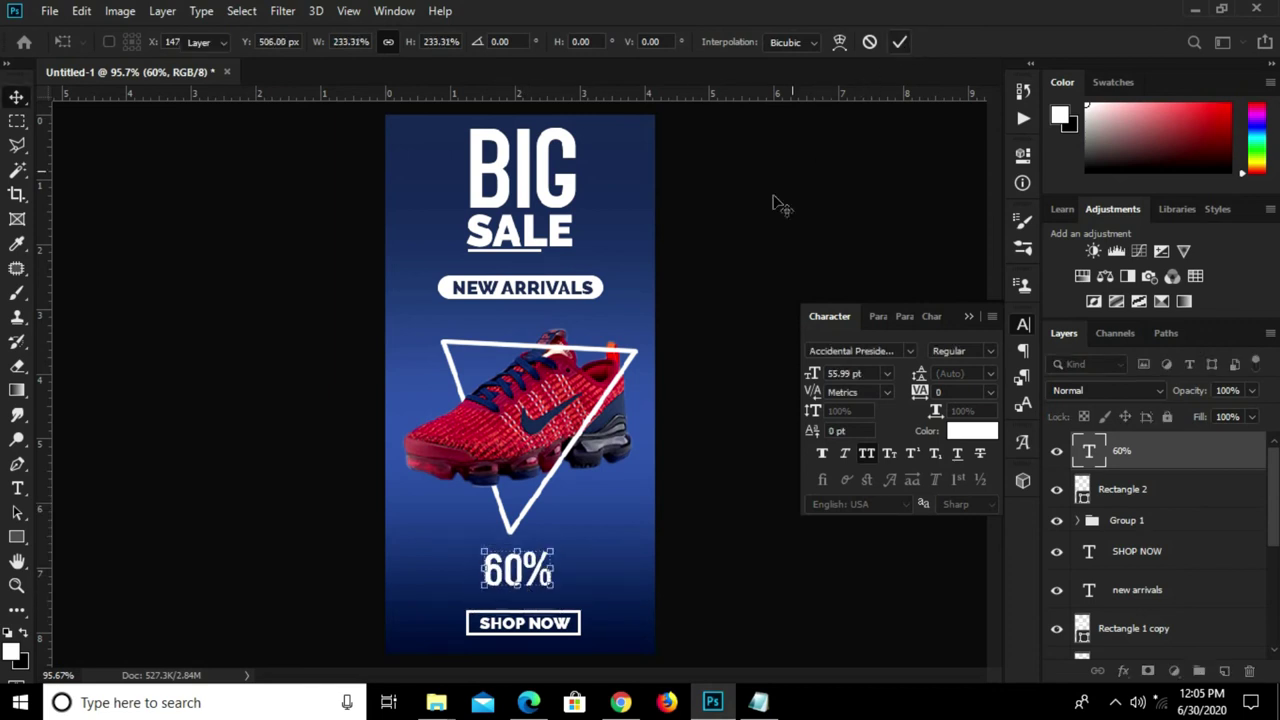
- Centre the 60% text horizontally on the whole banner
left_click(560, 400)
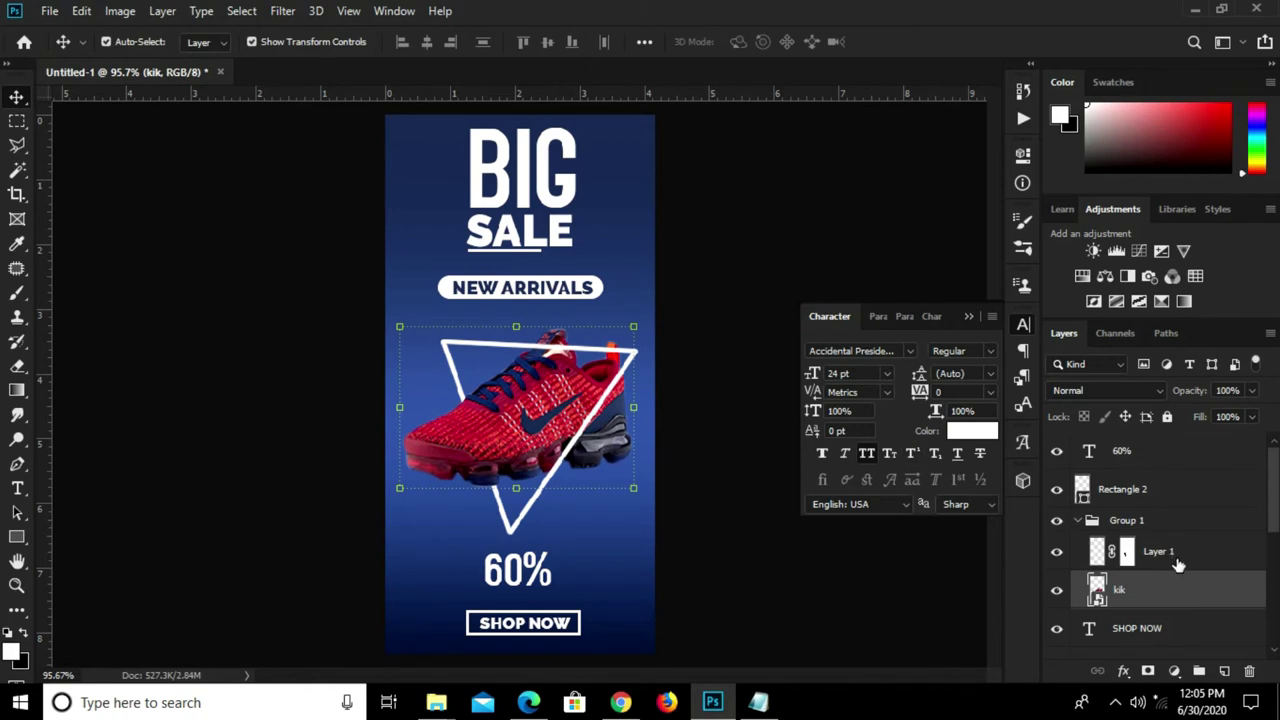
left_click(1158, 522)
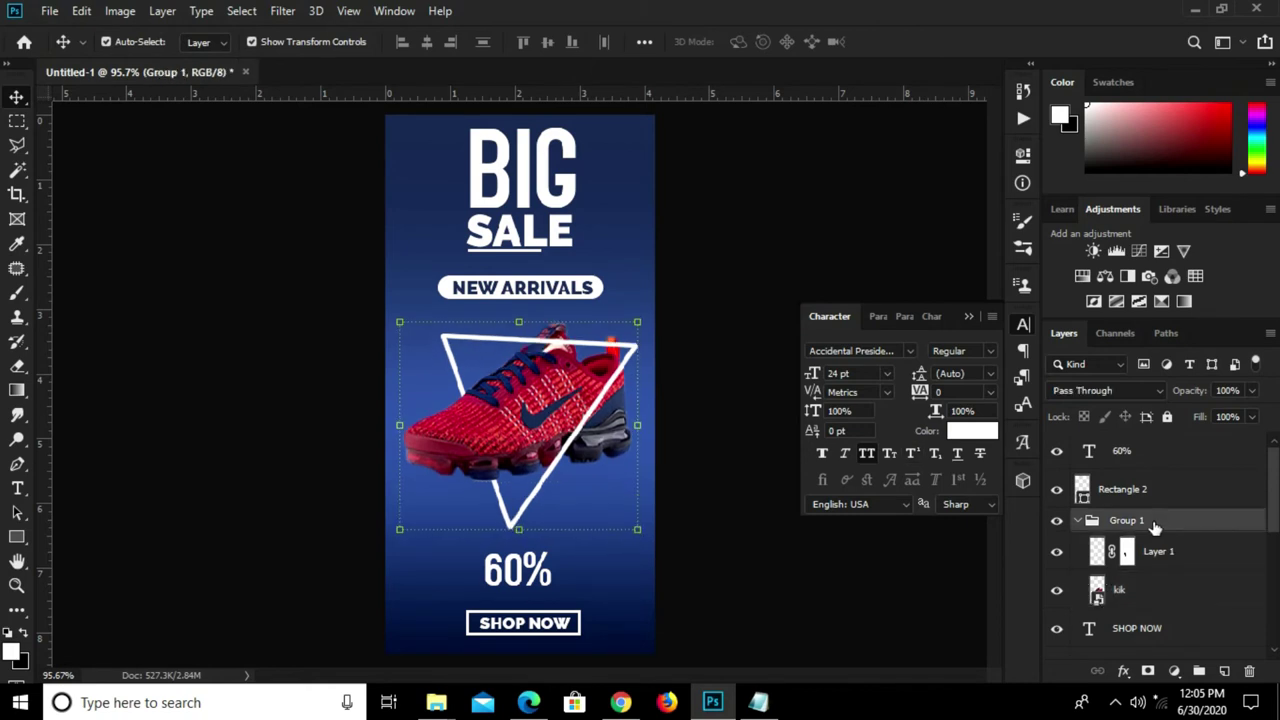
left_click(518, 565)
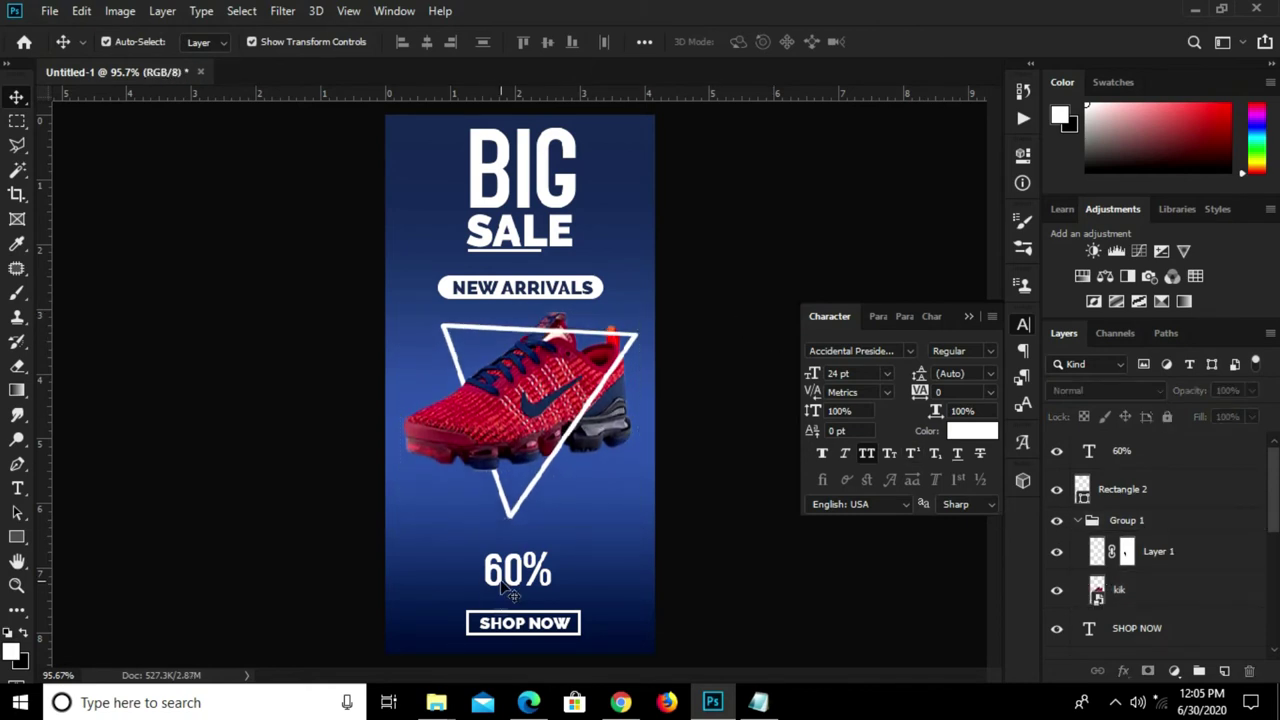
key("ctrl+a")
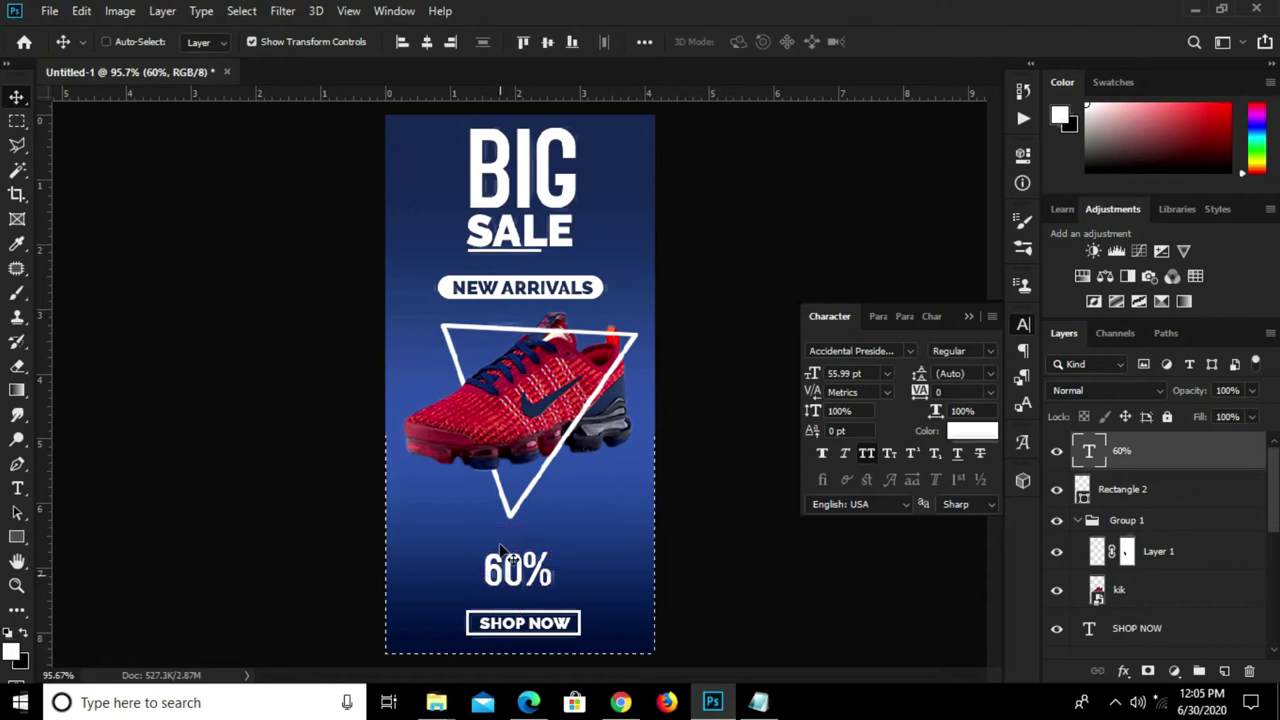
left_click(425, 42)
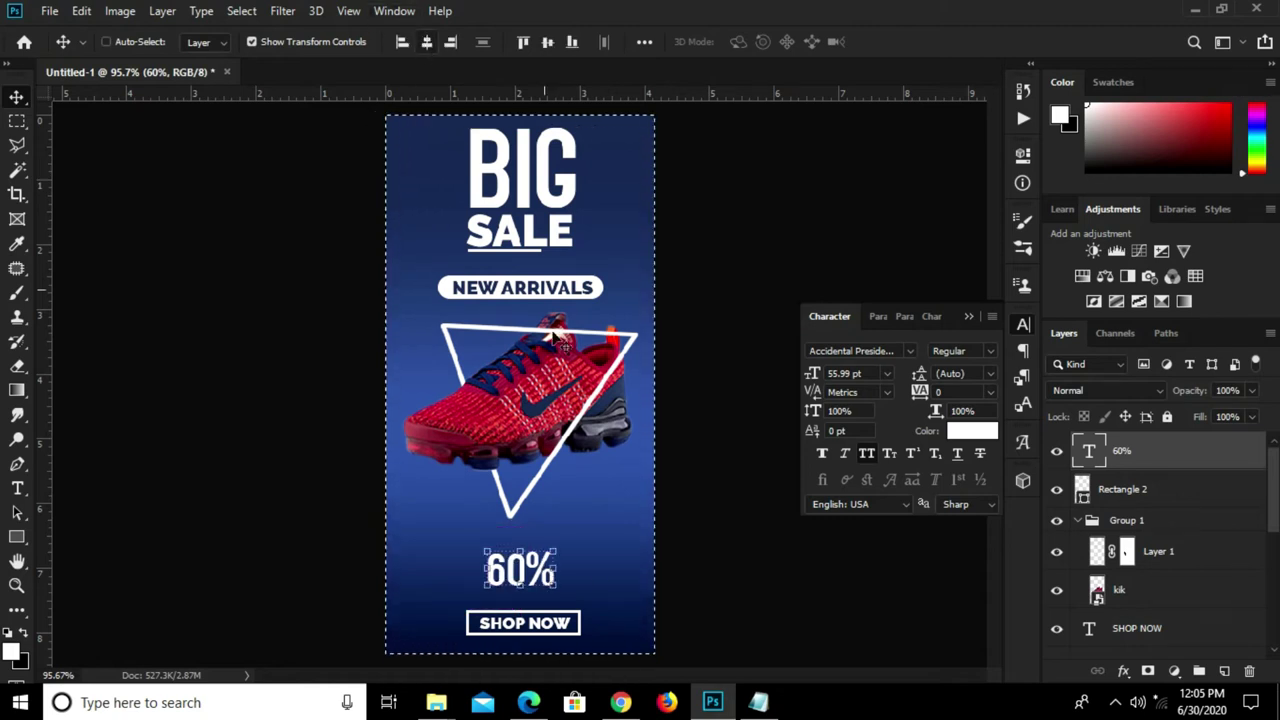
scroll(545, 568, "up", 4)
double_click(545, 578)
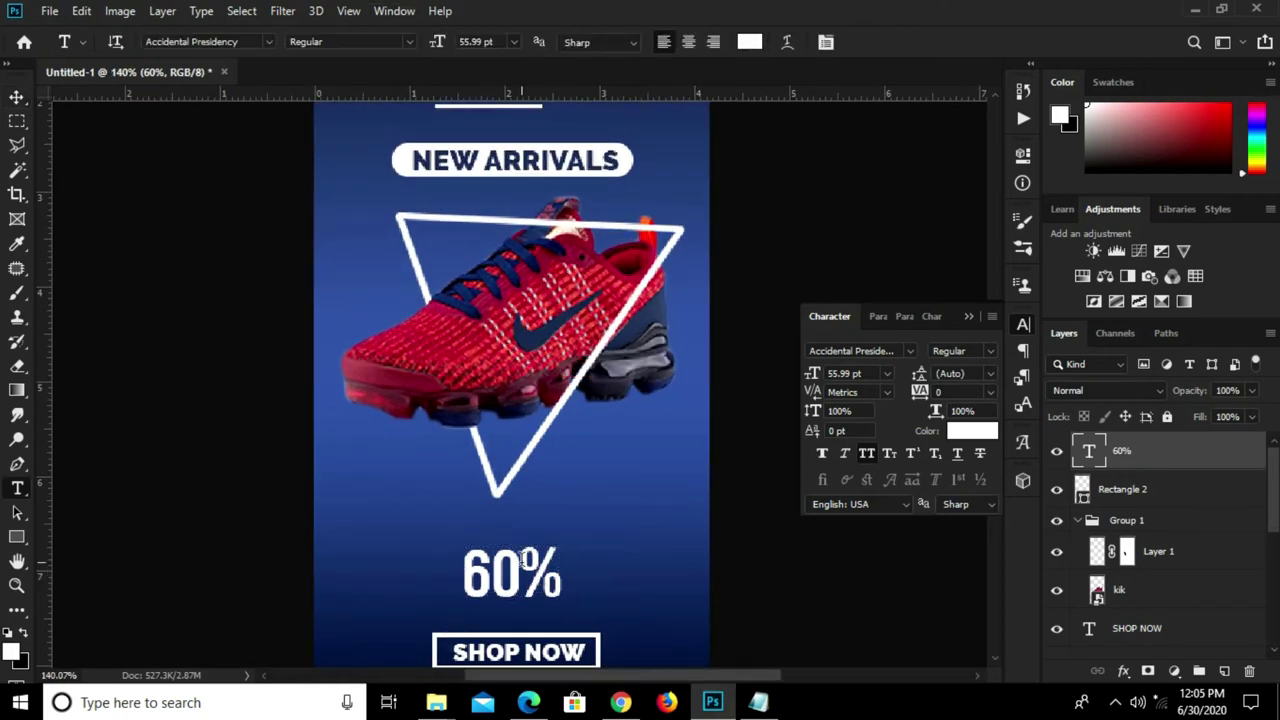
- Split 60% into separate '60' and '%' text layers, placing % beside 60
left_click_drag(519, 570, 575, 565)
key("BackSpace")
left_click(895, 42)
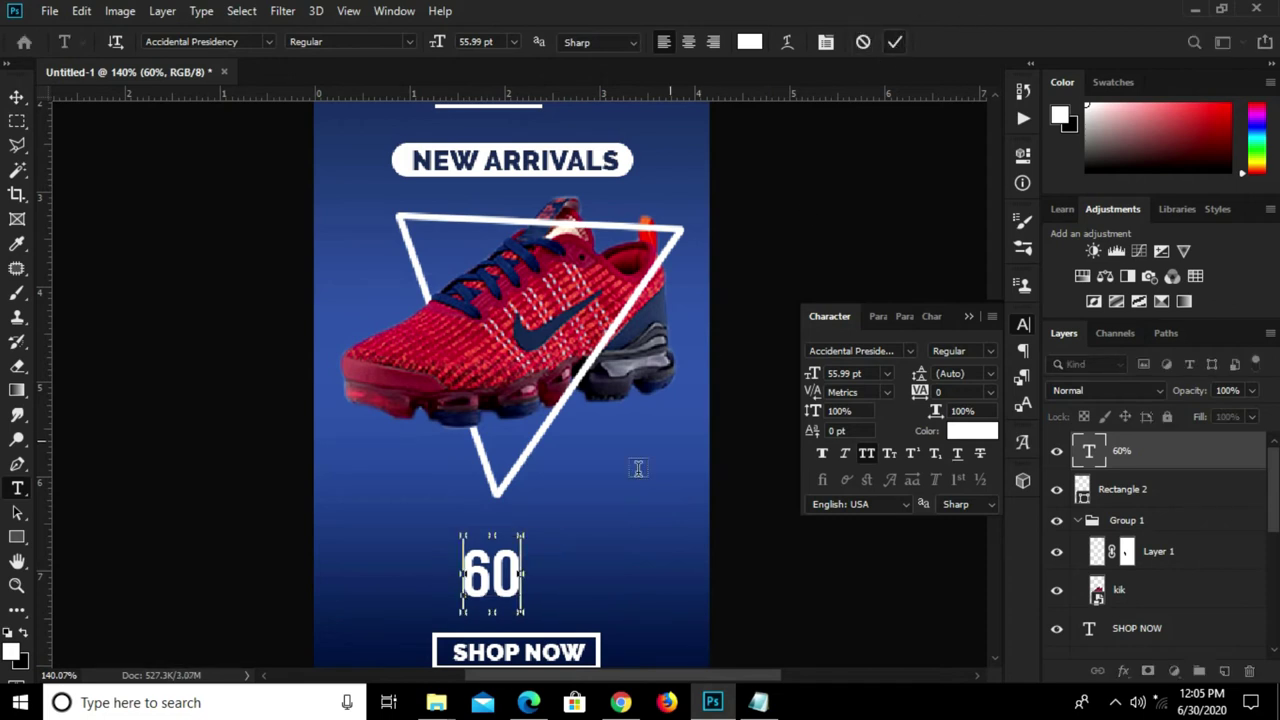
left_click(568, 522)
type("%")
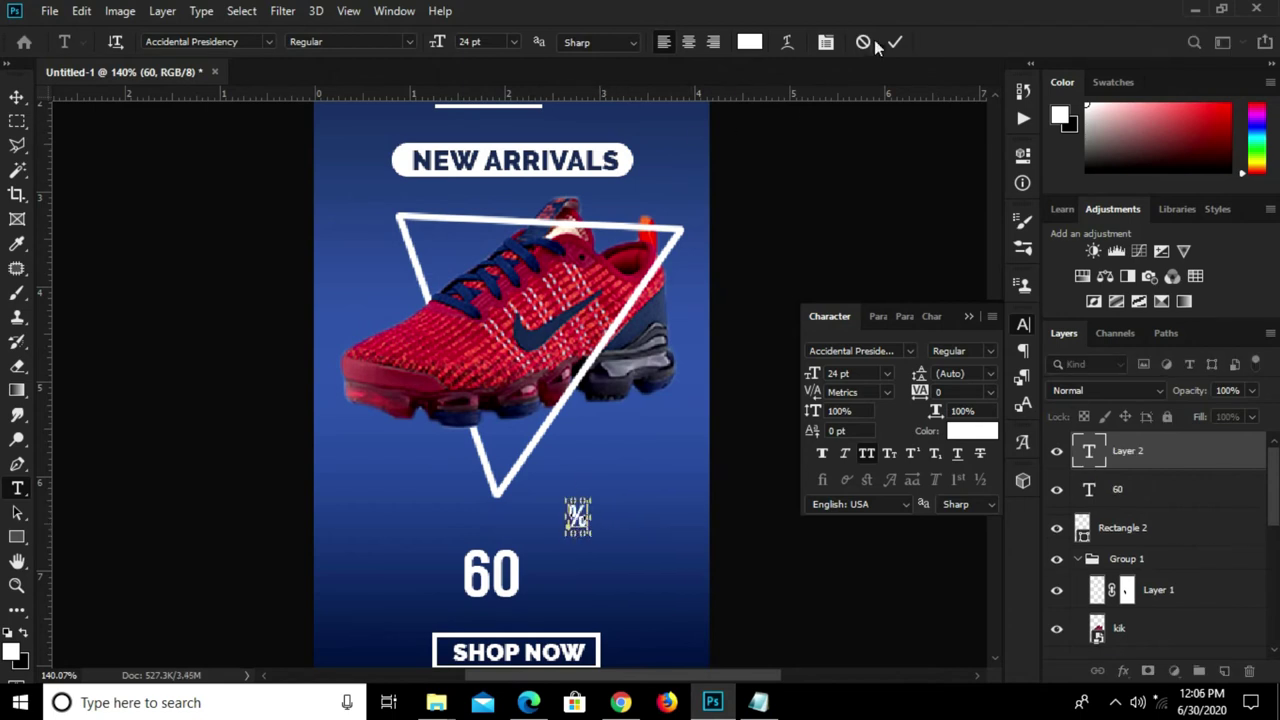
left_click(600, 520)
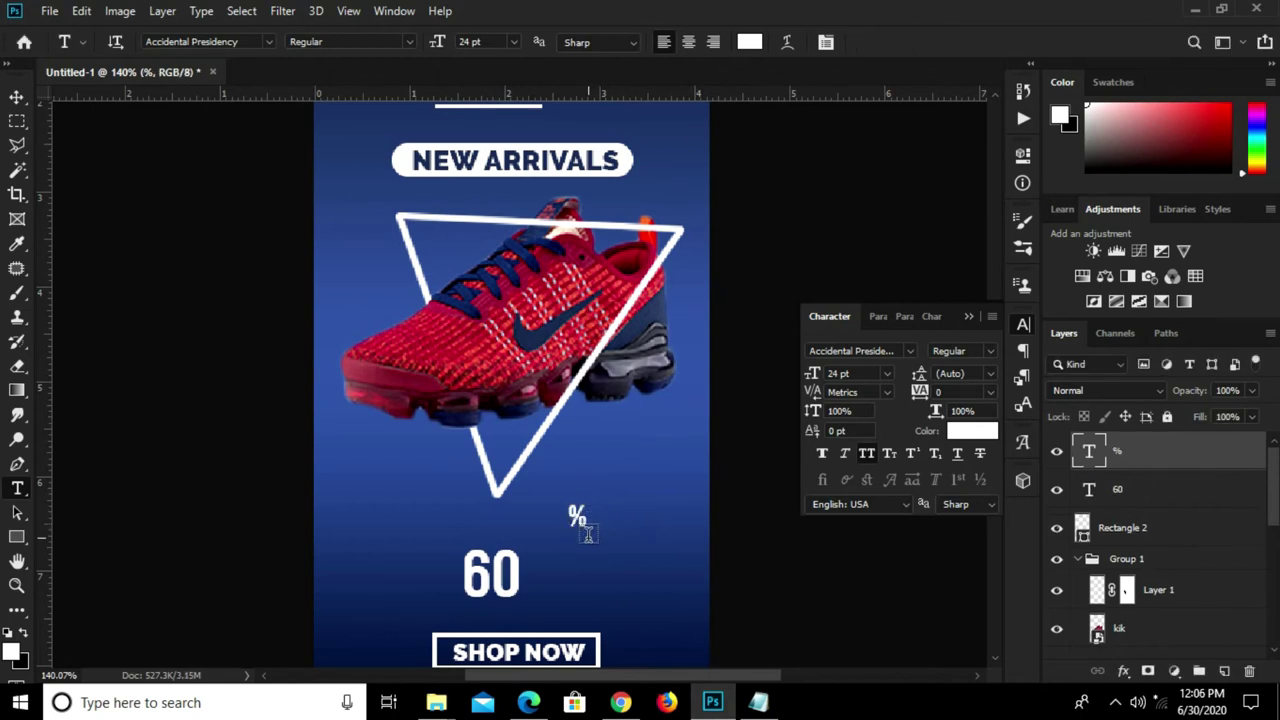
scroll(588, 535, "up", 2)
key("v")
left_click_drag(576, 521, 517, 580)
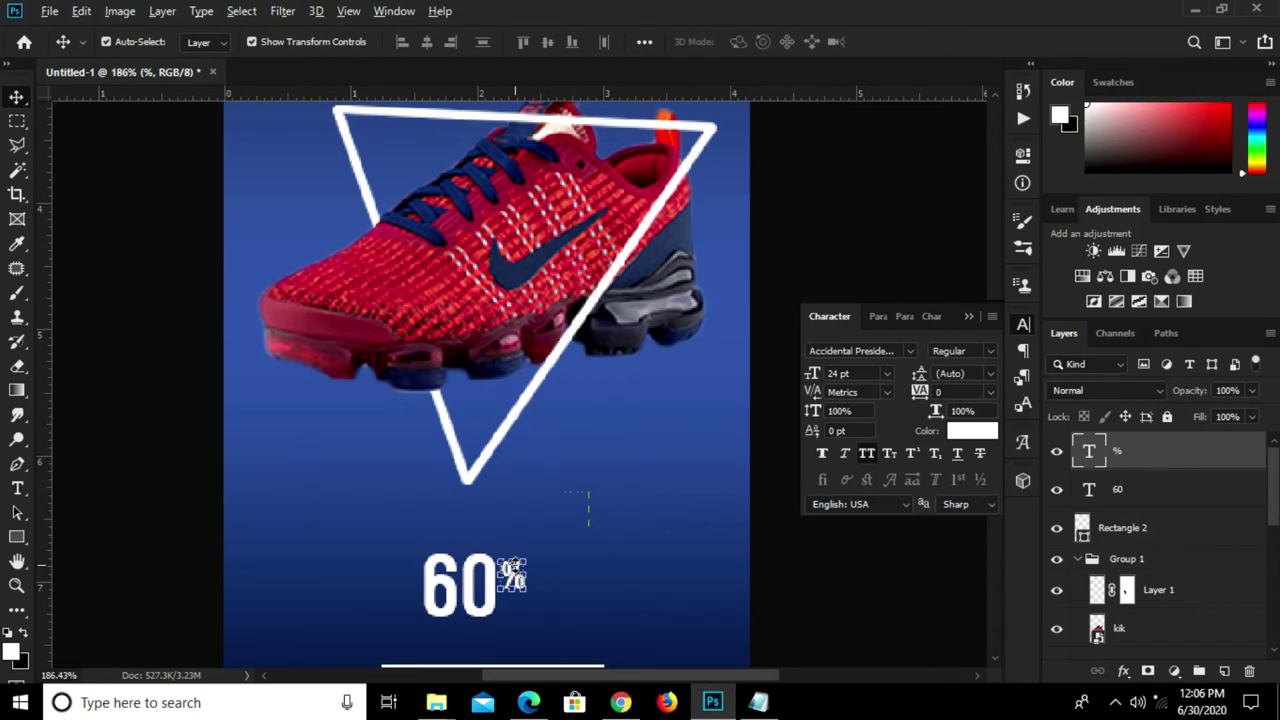
scroll(512, 575, "up", 3)
mouse_move(515, 578)
left_mouse_down()
mouse_move(535, 625)
mouse_move(515, 632)
left_mouse_up()
- Turn the duplicated % text into 'OFF' and shrink it to fit under the % sign
key("t")
left_click(510, 625)
key("Delete")
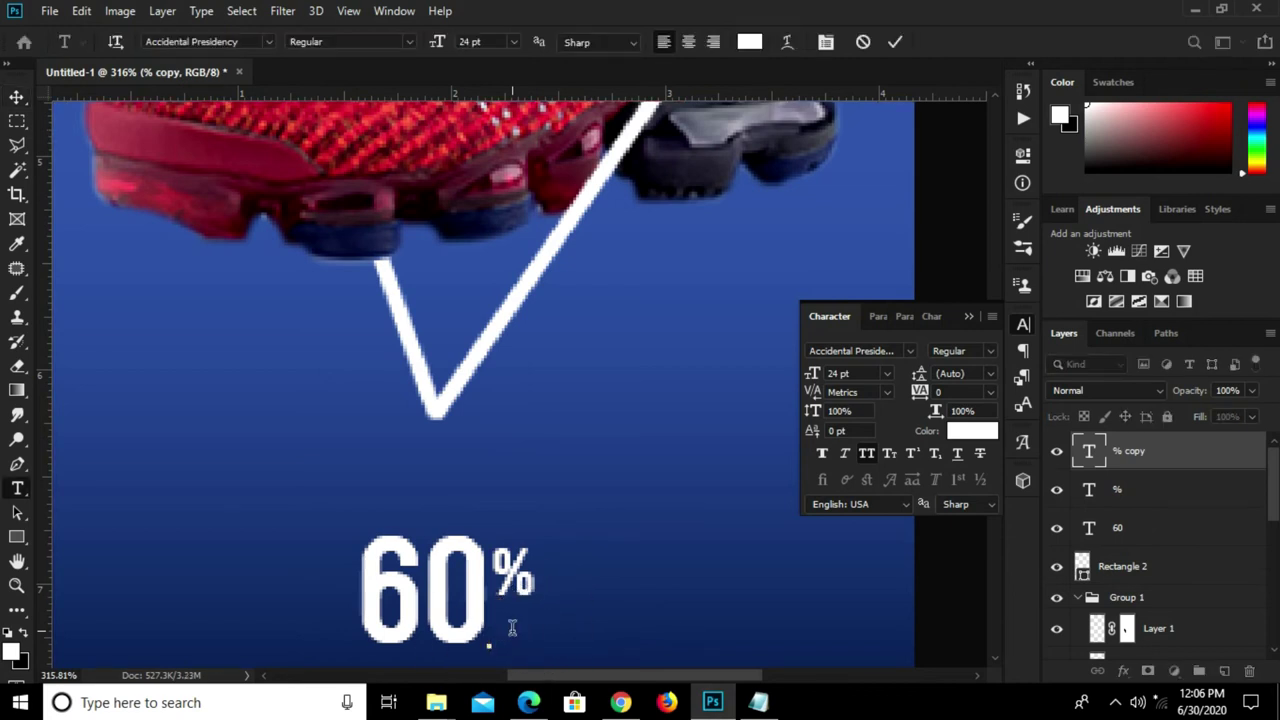
type("OFF")
left_click(897, 44)
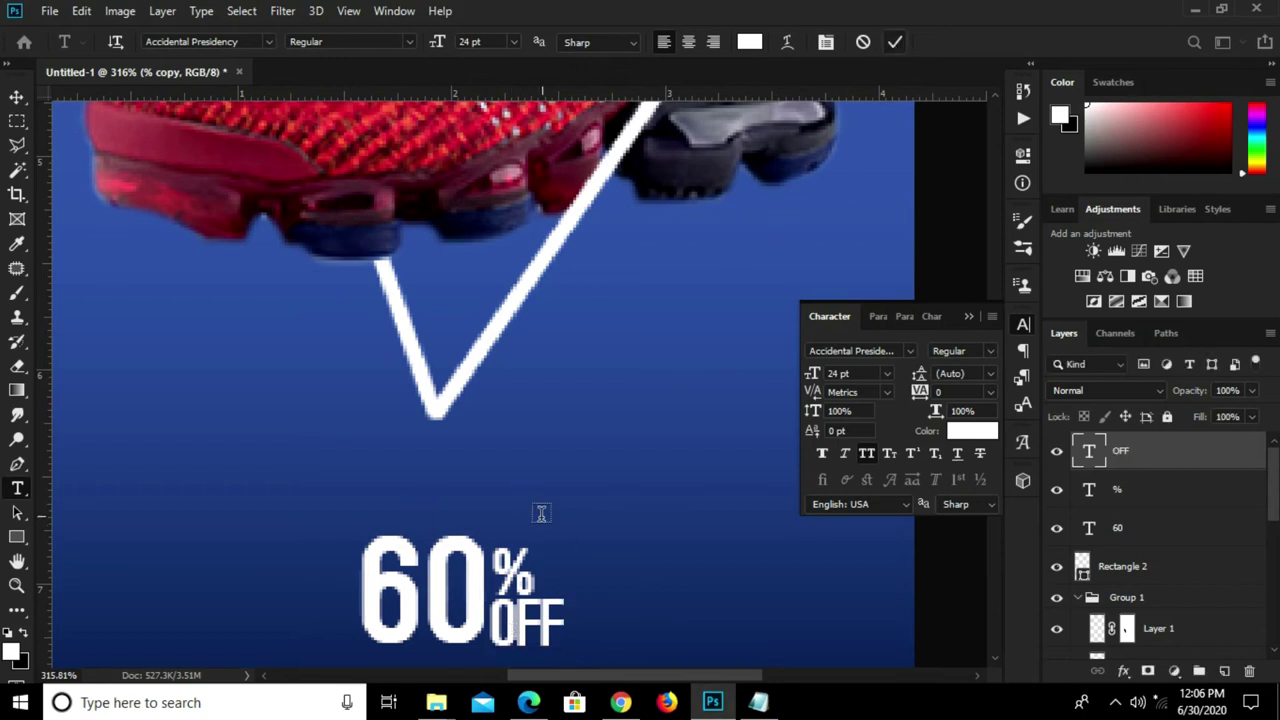
key("v")
key("ctrl+t")
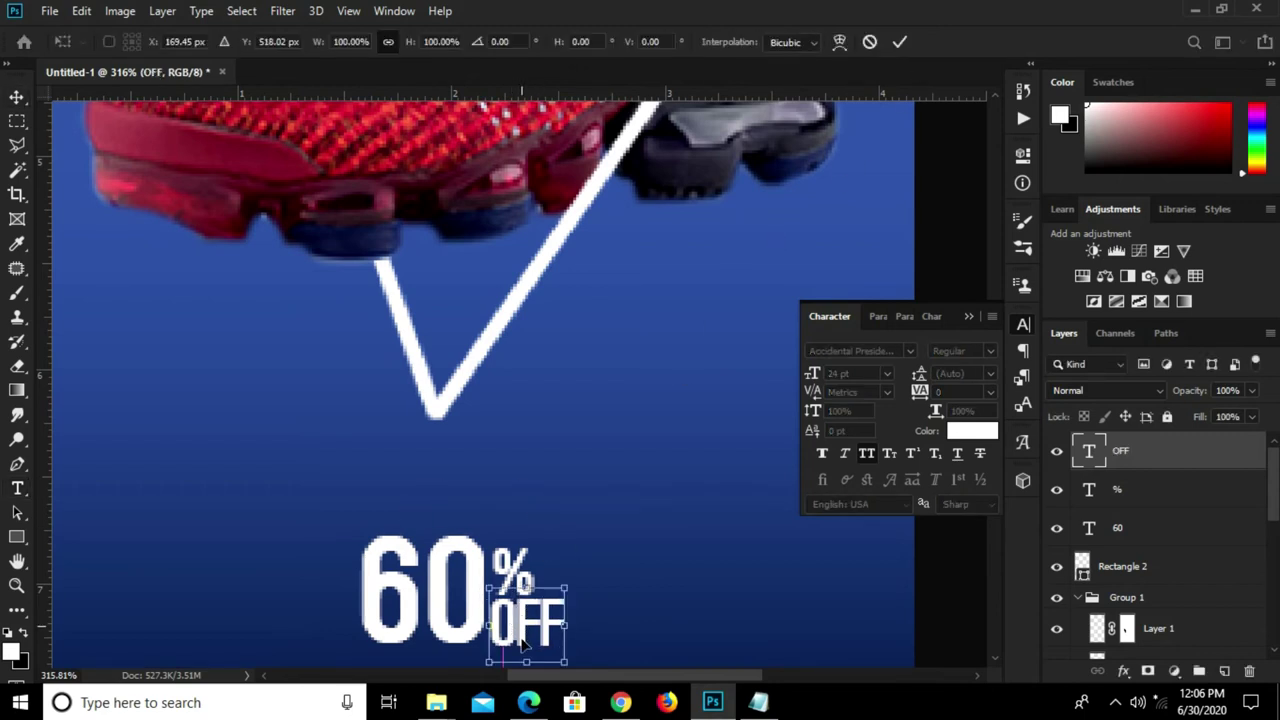
scroll(525, 615, "down", 2)
scroll(533, 628, "down", 2)
left_click_drag(530, 632, 532, 603)
scroll(524, 627, "up", 1)
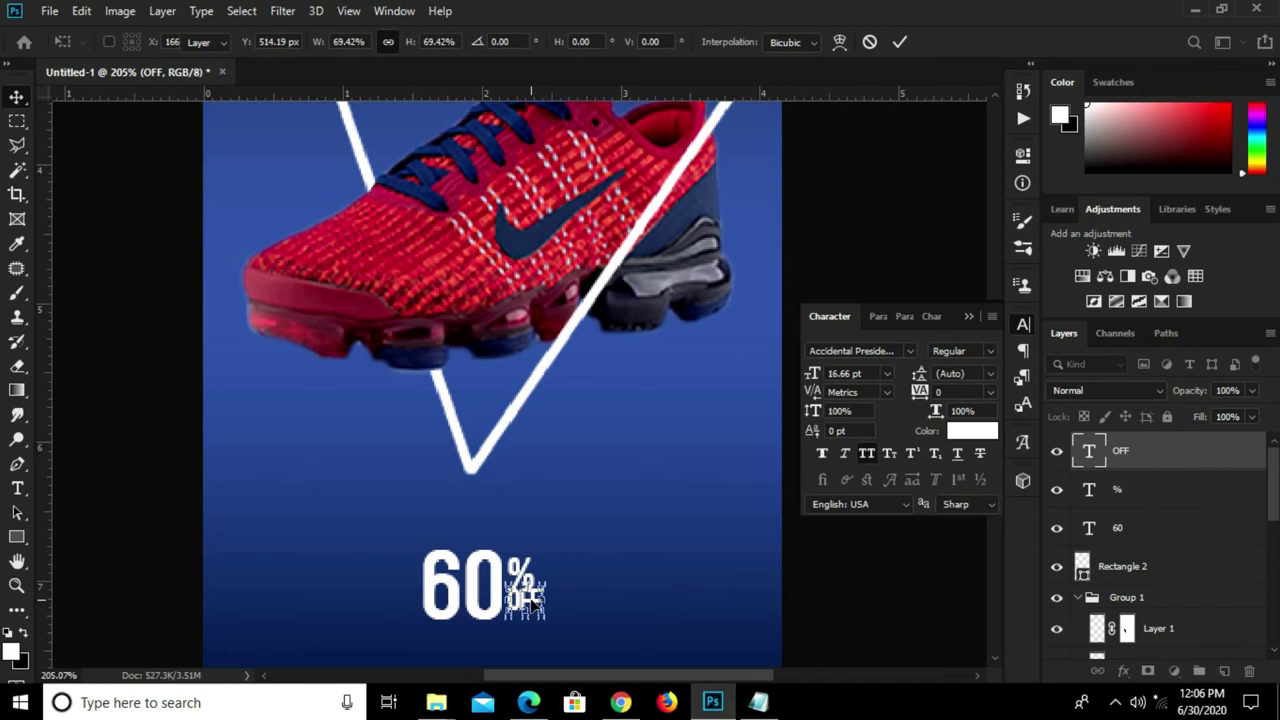
key("Return")
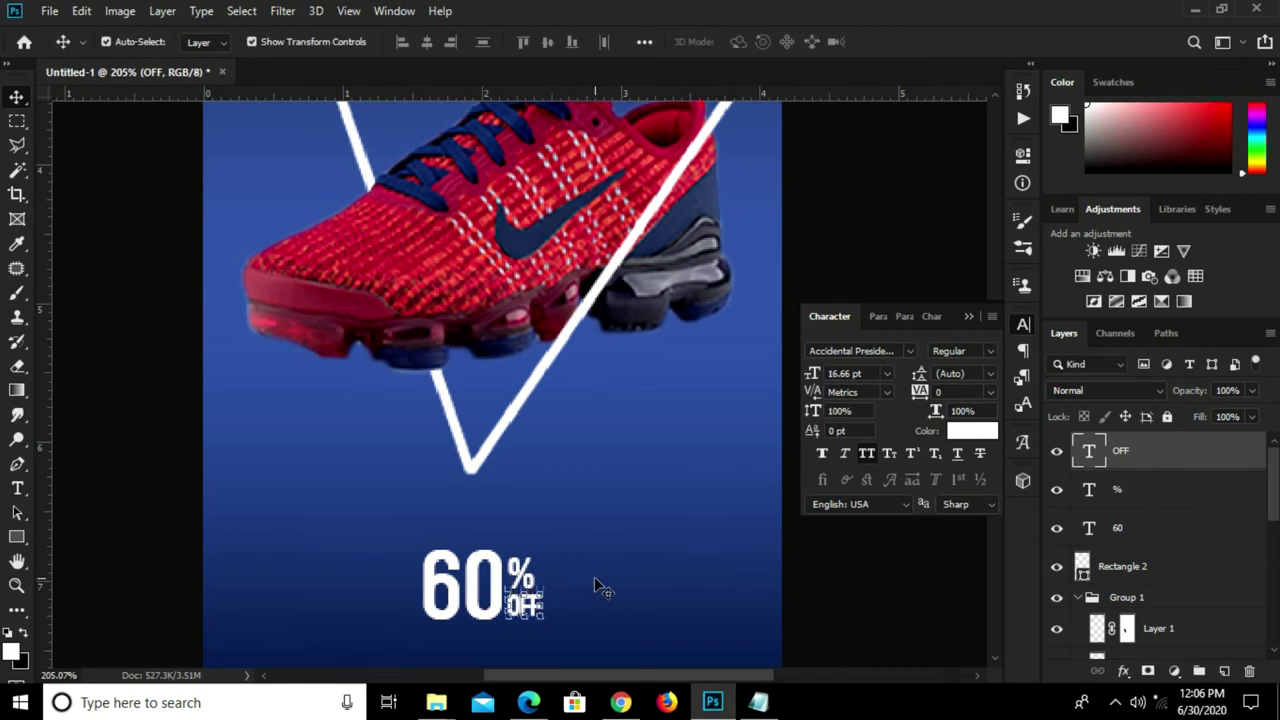
left_click(594, 576)
- Enlarge the % sign slightly
key("ctrl+0")
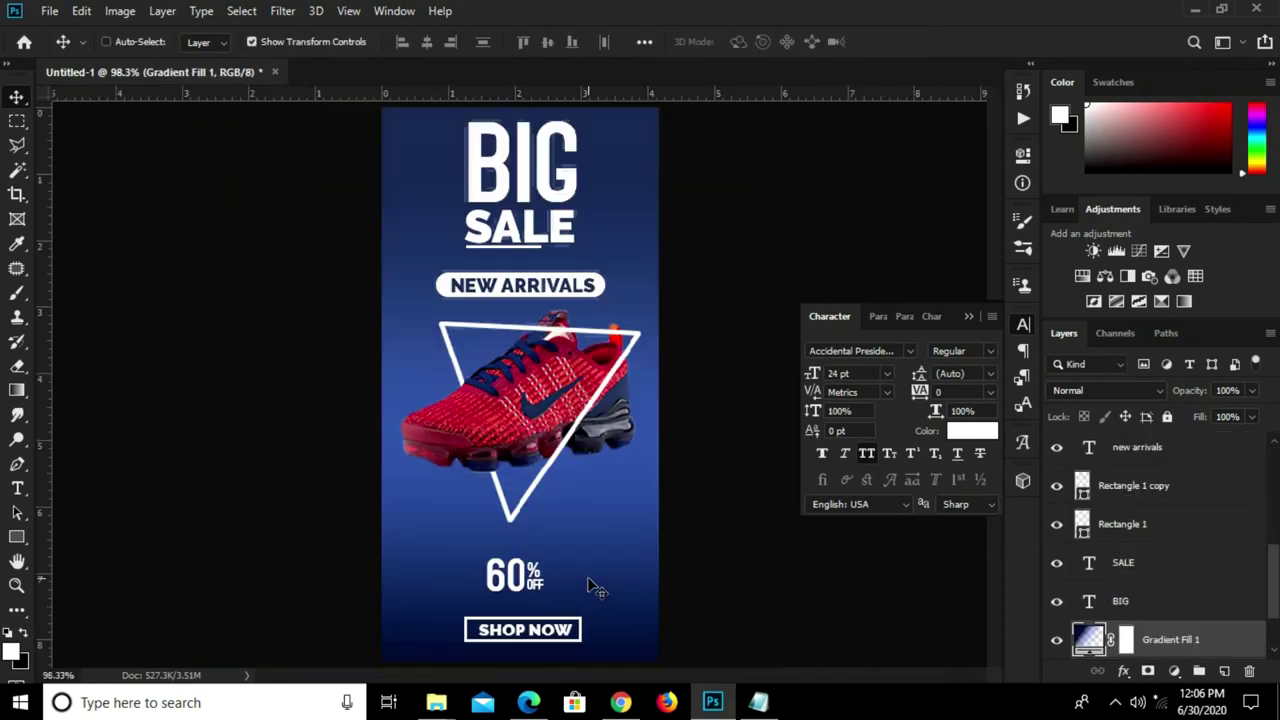
scroll(540, 575, "up", 1)
scroll(540, 575, "up", 1)
left_click(534, 568)
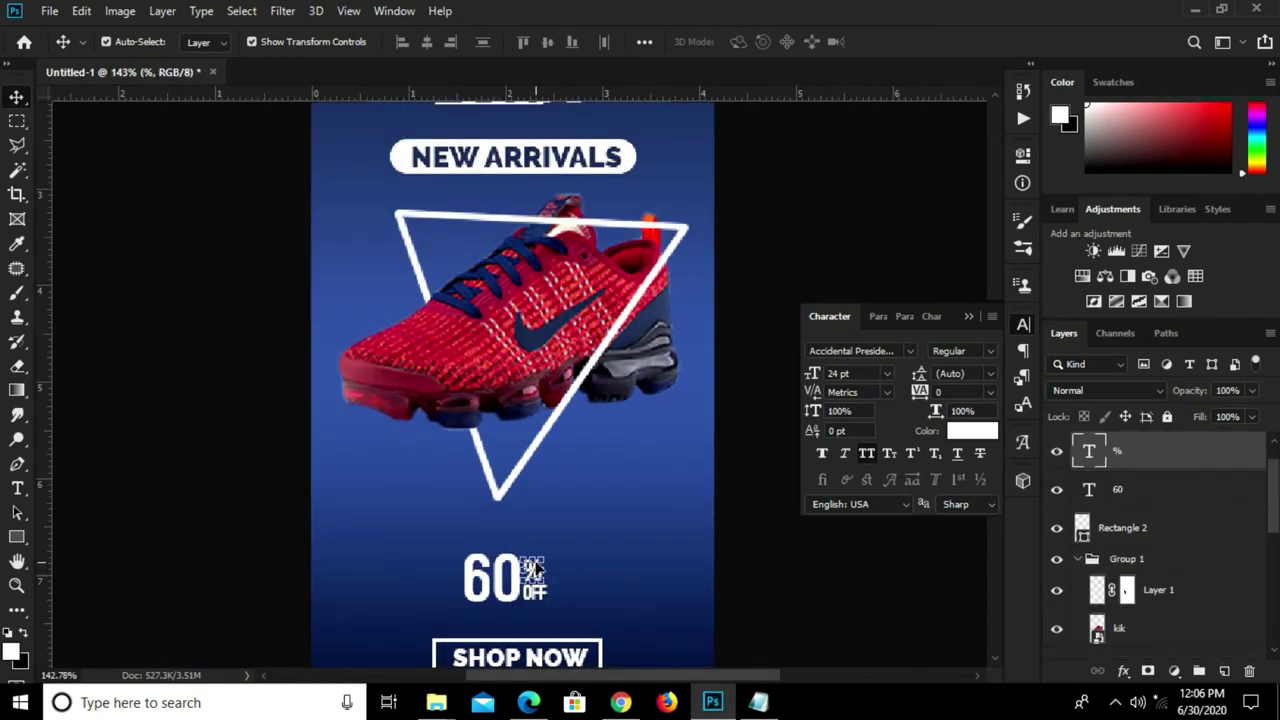
scroll(534, 568, "up", 2)
key("ctrl+t")
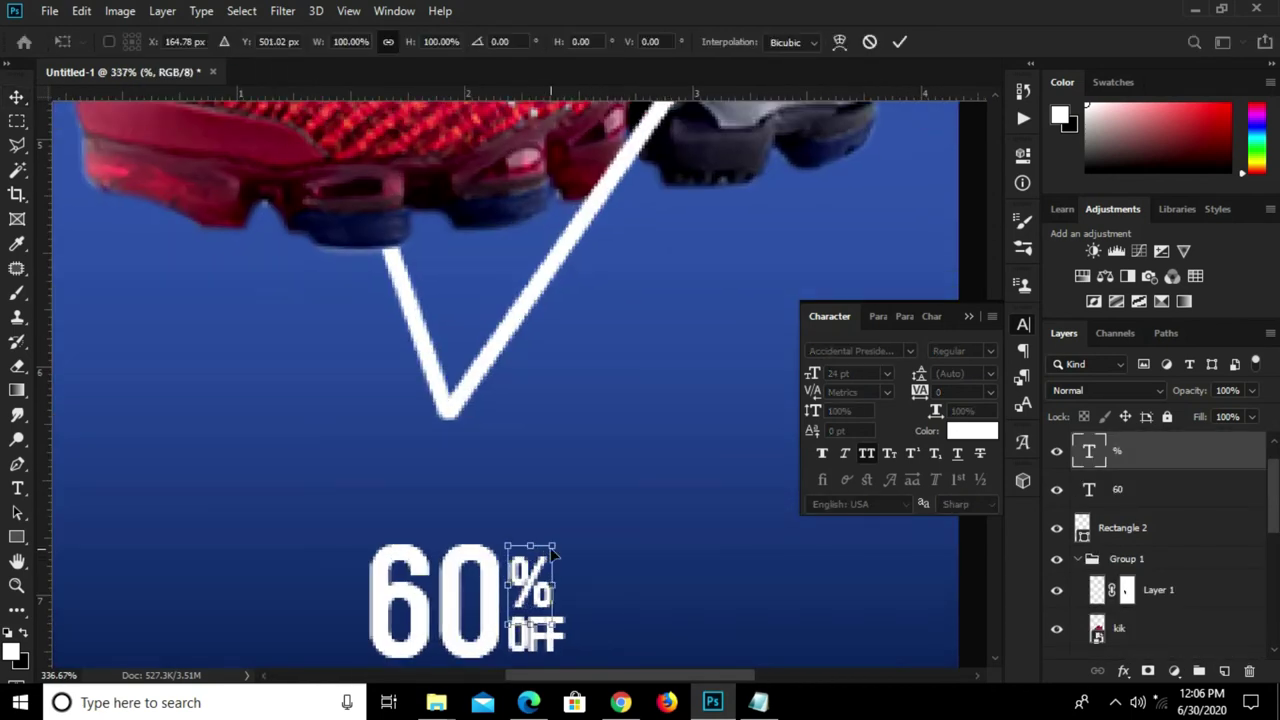
left_click_drag(557, 539, 568, 523)
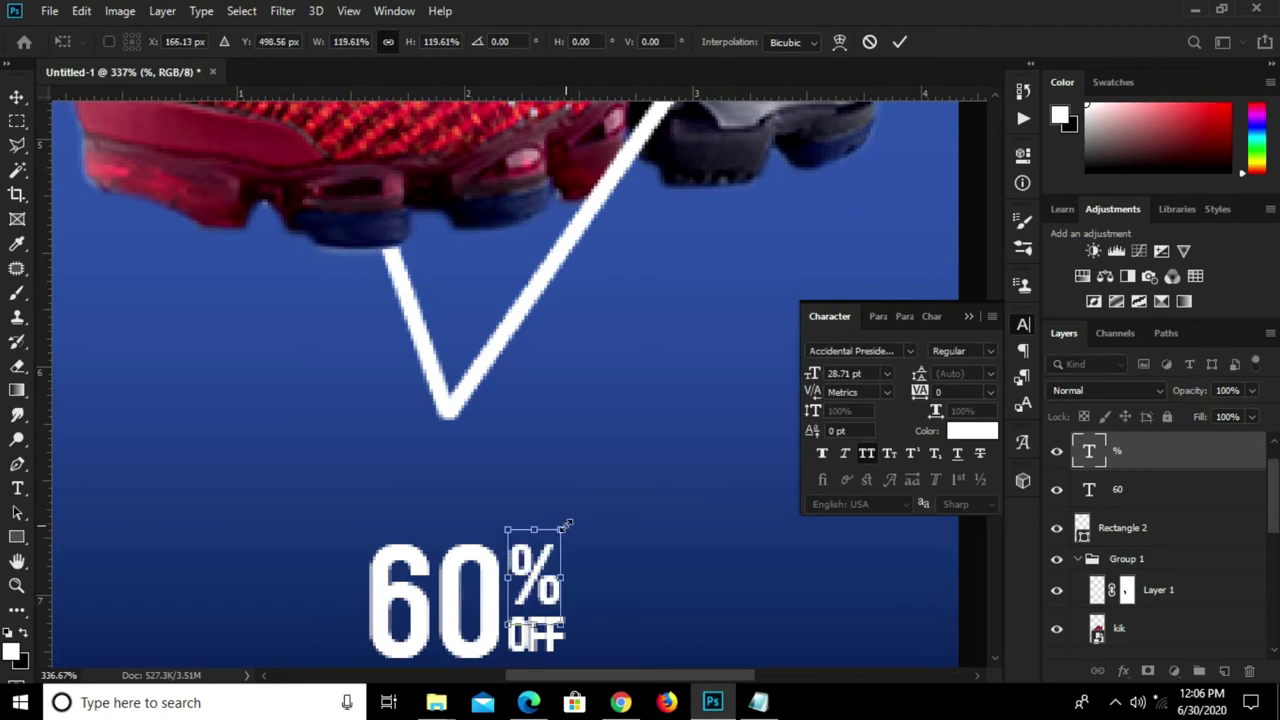
key("Return")
key("ctrl+0")
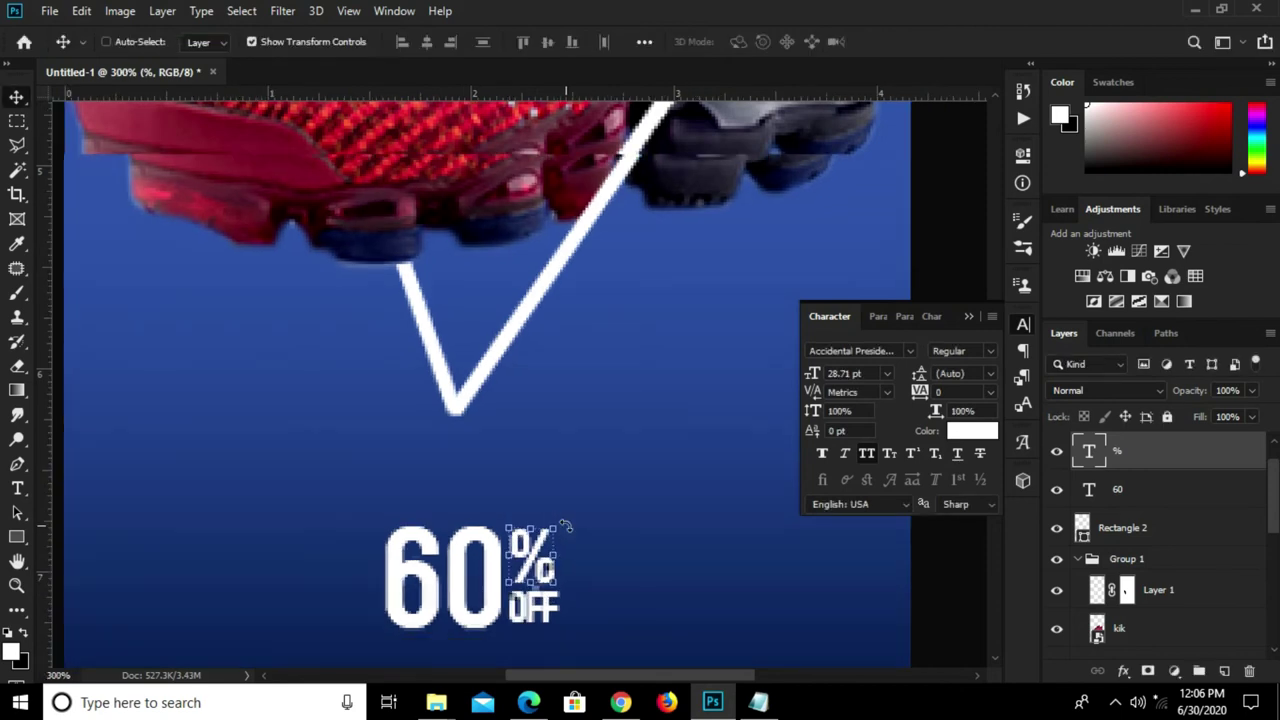
left_click(681, 546)
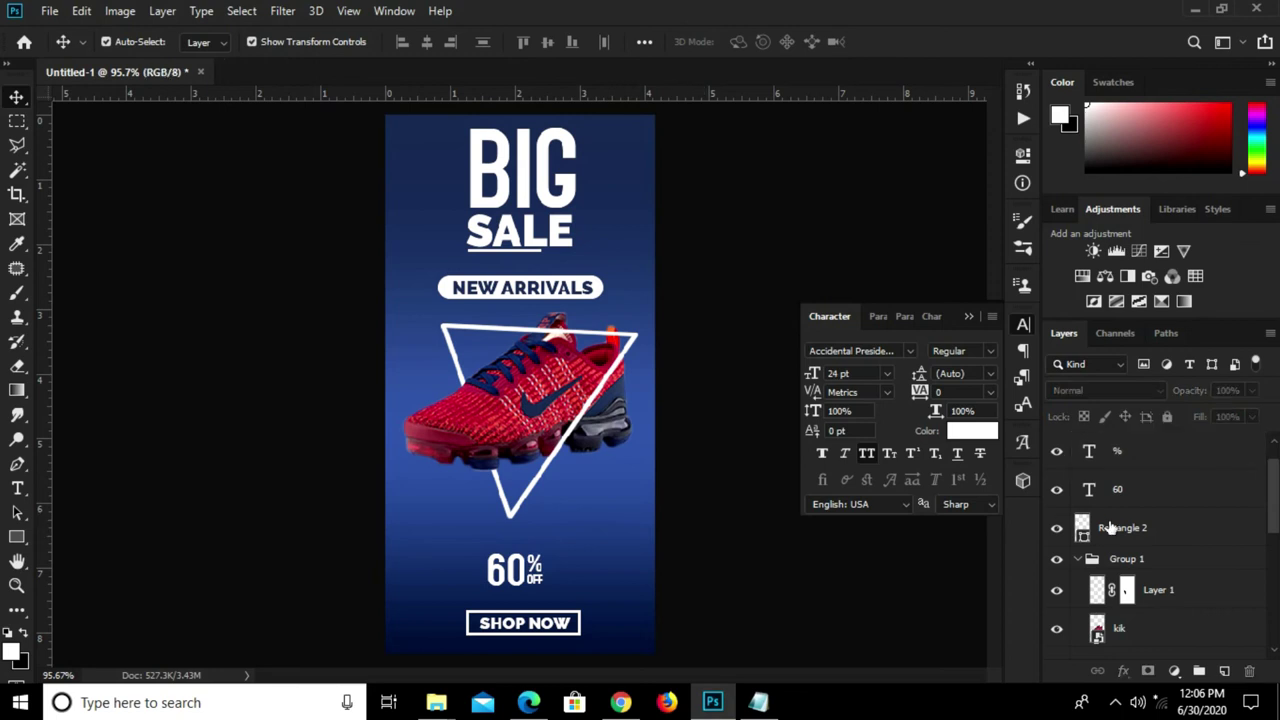
- Enlarge the 60, % and OFF layers together to about 118%
left_click(1146, 500)
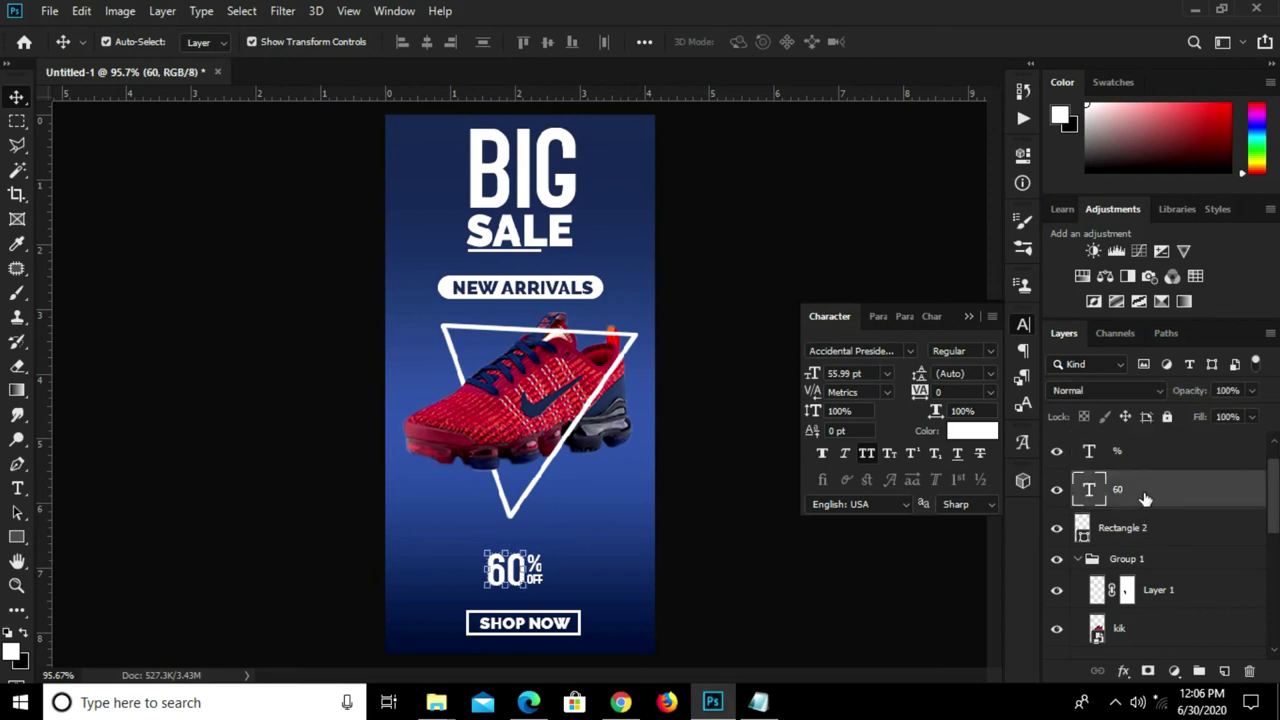
scroll(1137, 497, "up", 1)
left_click(1136, 460, "shift")
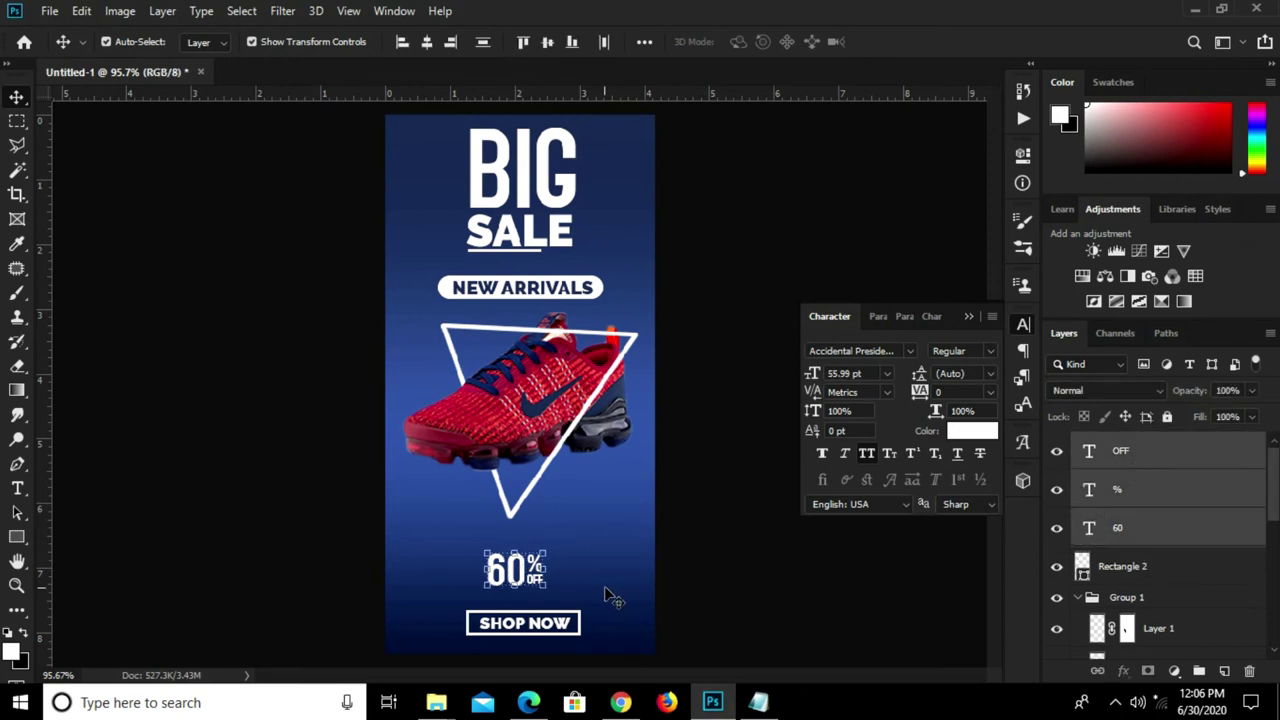
scroll(527, 590, "up", 2)
key("ctrl+t")
left_click_drag(513, 538, 514, 527)
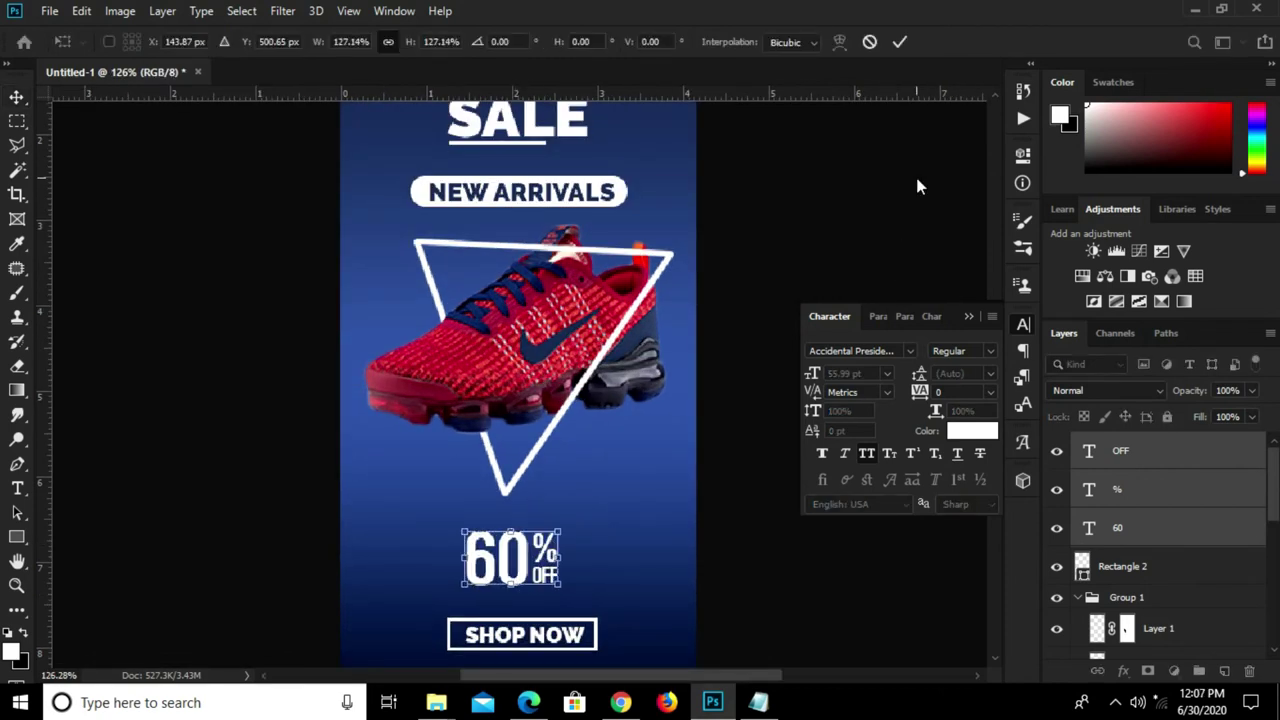
left_click(897, 38)
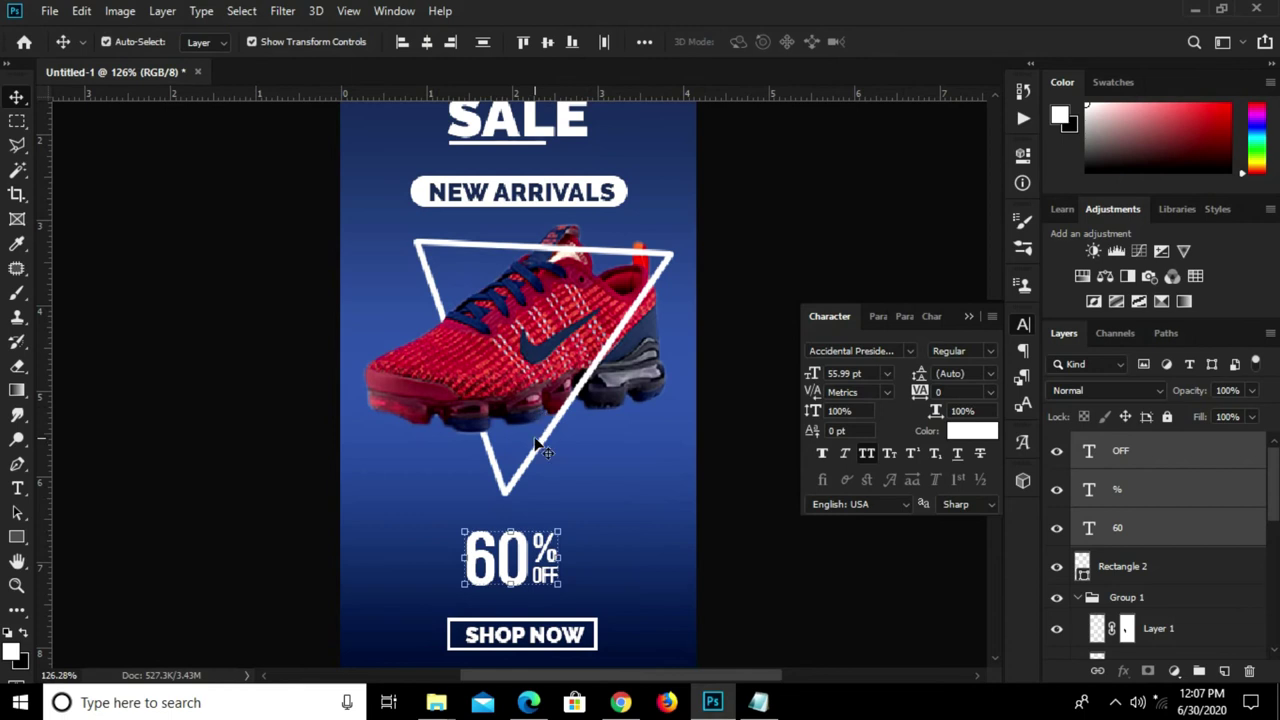
- Group the 60%OFF layers as Group 2, centre it horizontally, and close Character settings
key("ctrl+g")
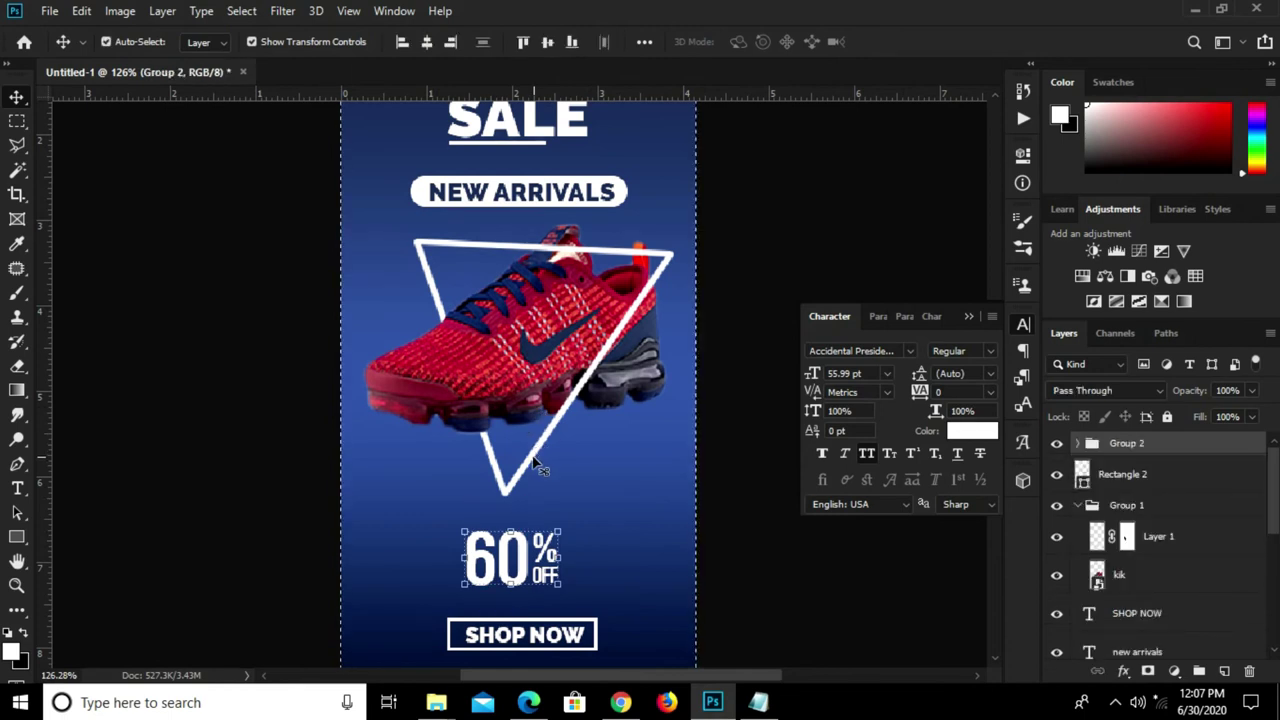
left_click(426, 41)
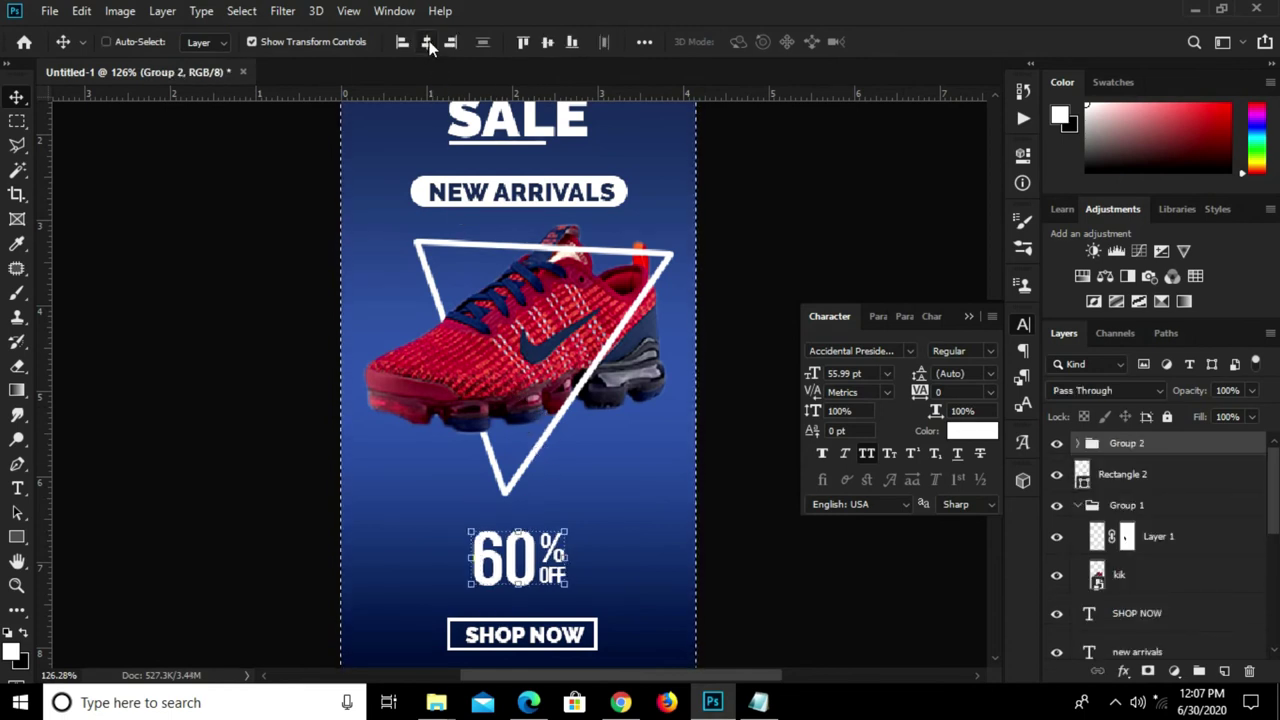
left_click(775, 543)
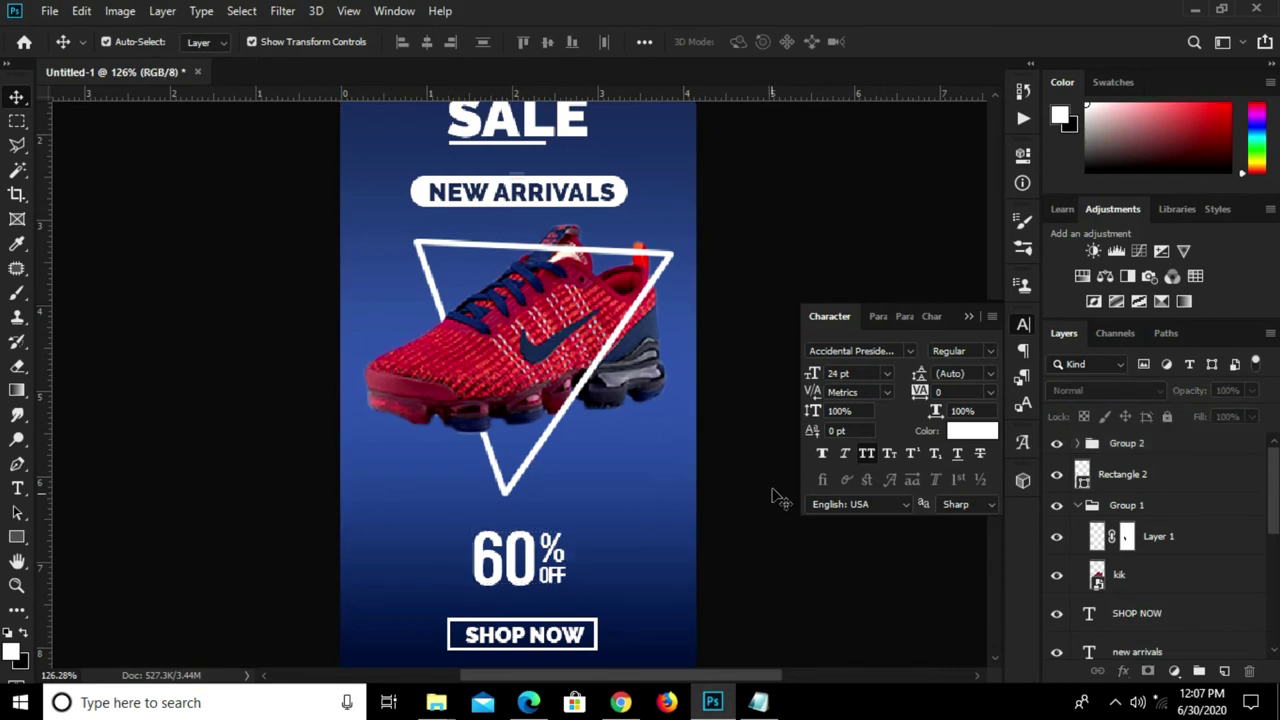
left_click(966, 314)
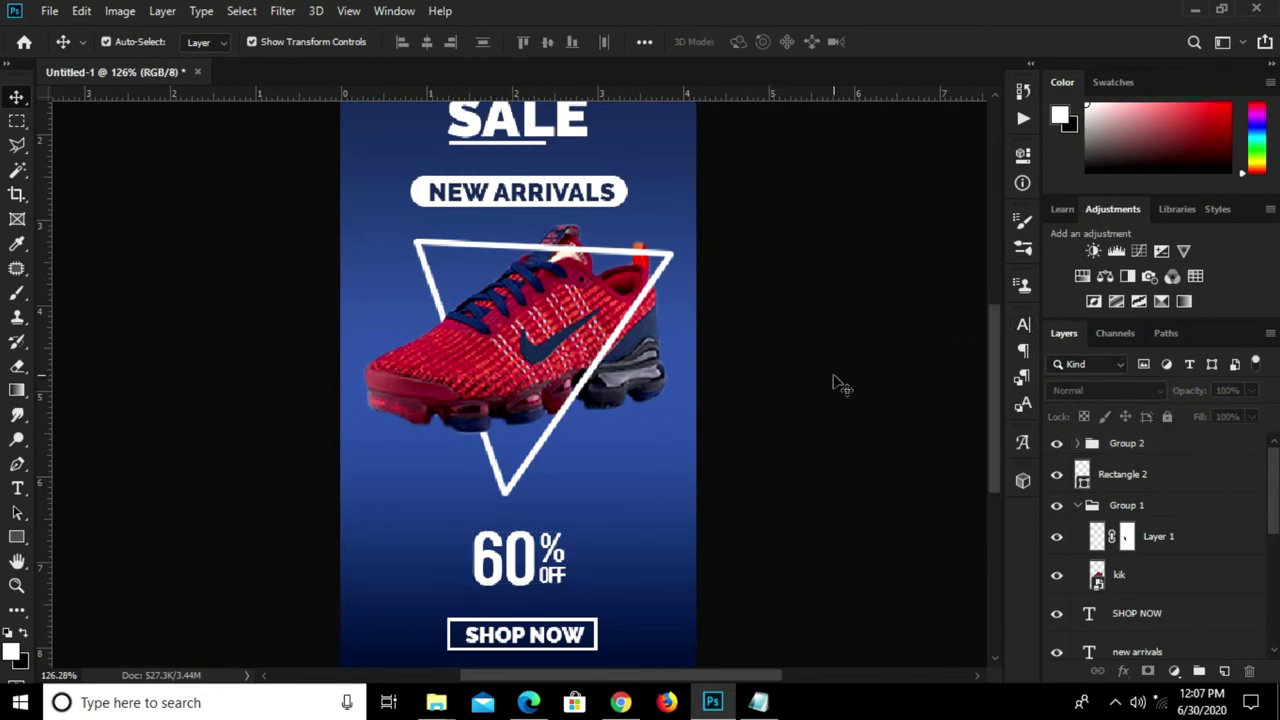
key("ctrl+0")
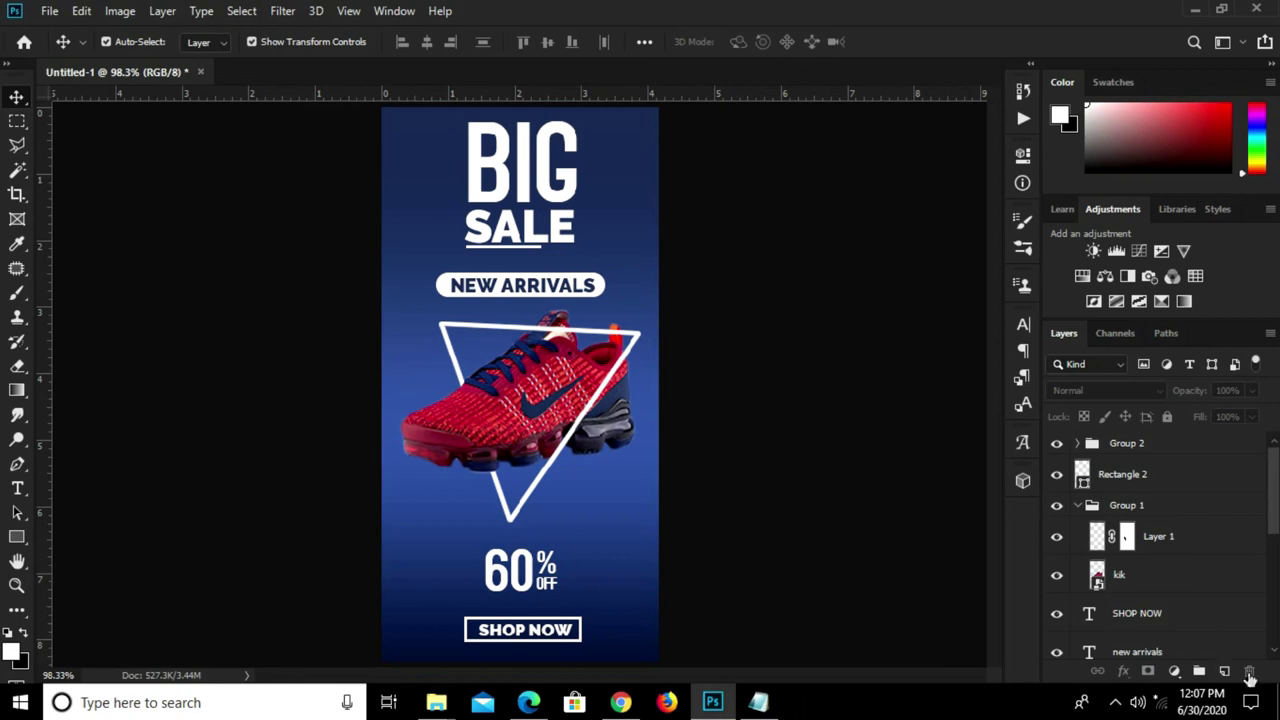
- Add a new empty layer and select the Brush tool with tip shape settings shown
left_click(1225, 672)
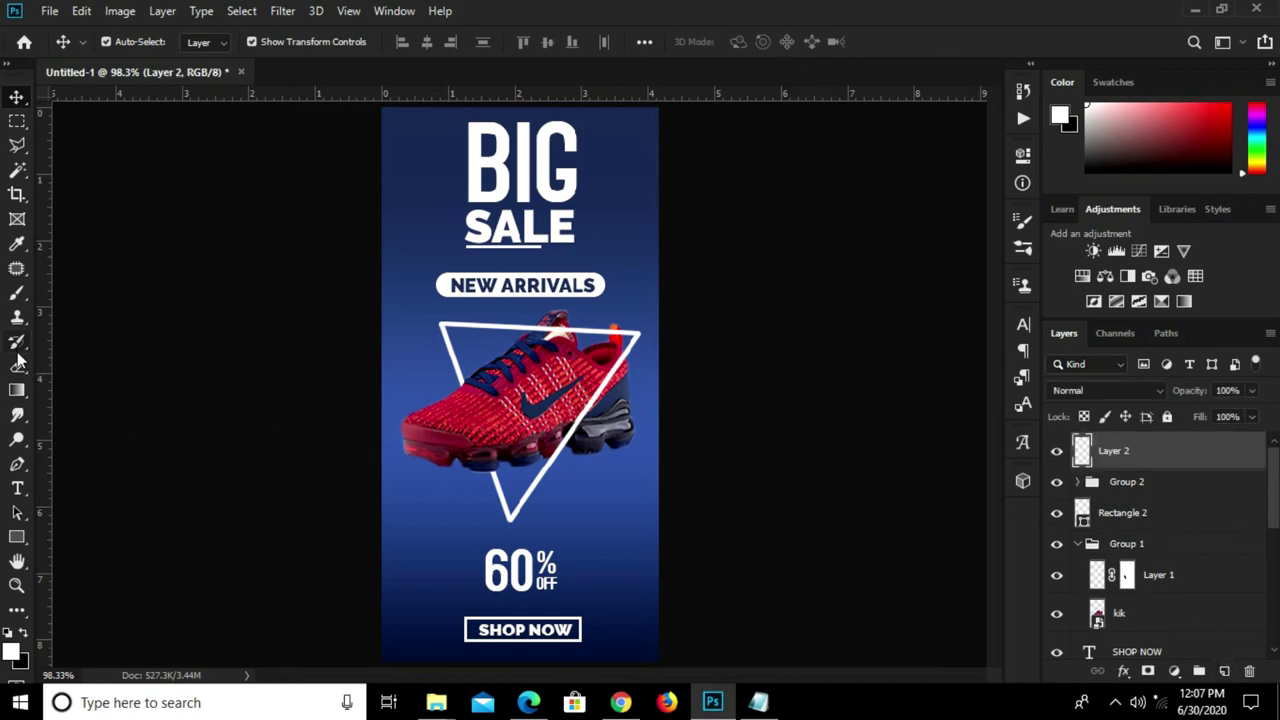
left_click(17, 293)
left_click(78, 293)
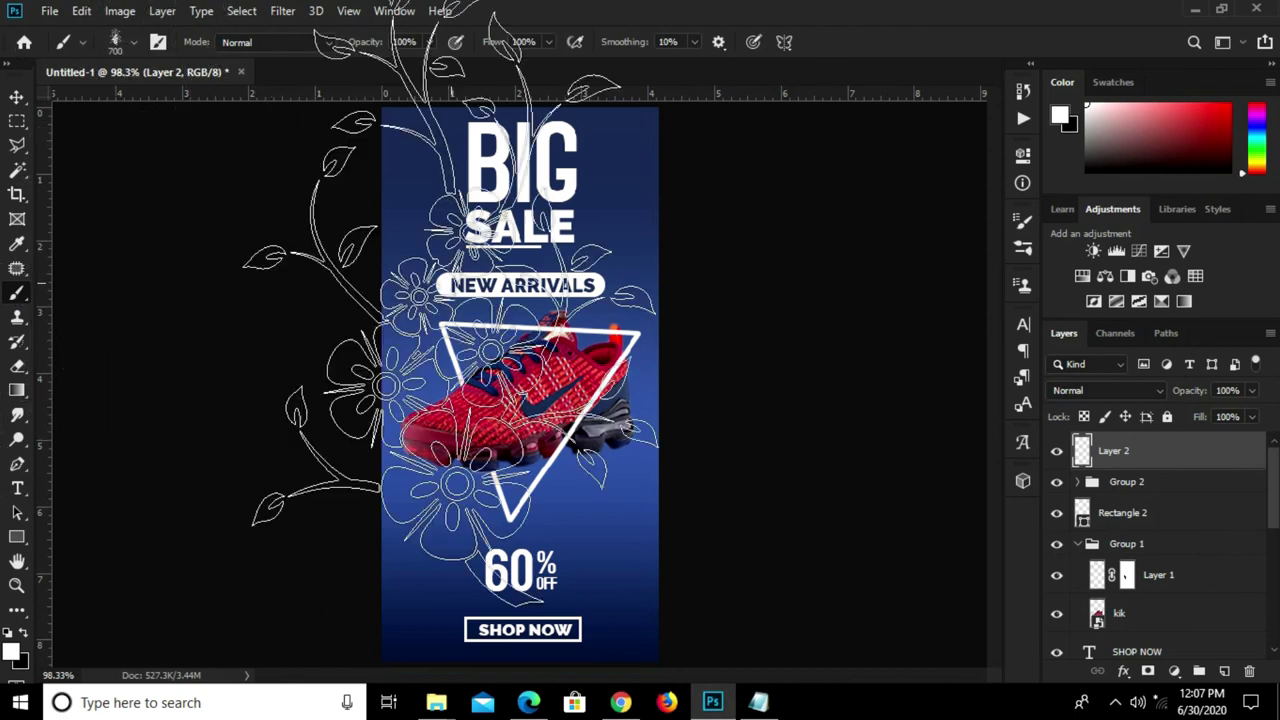
left_click(1026, 250)
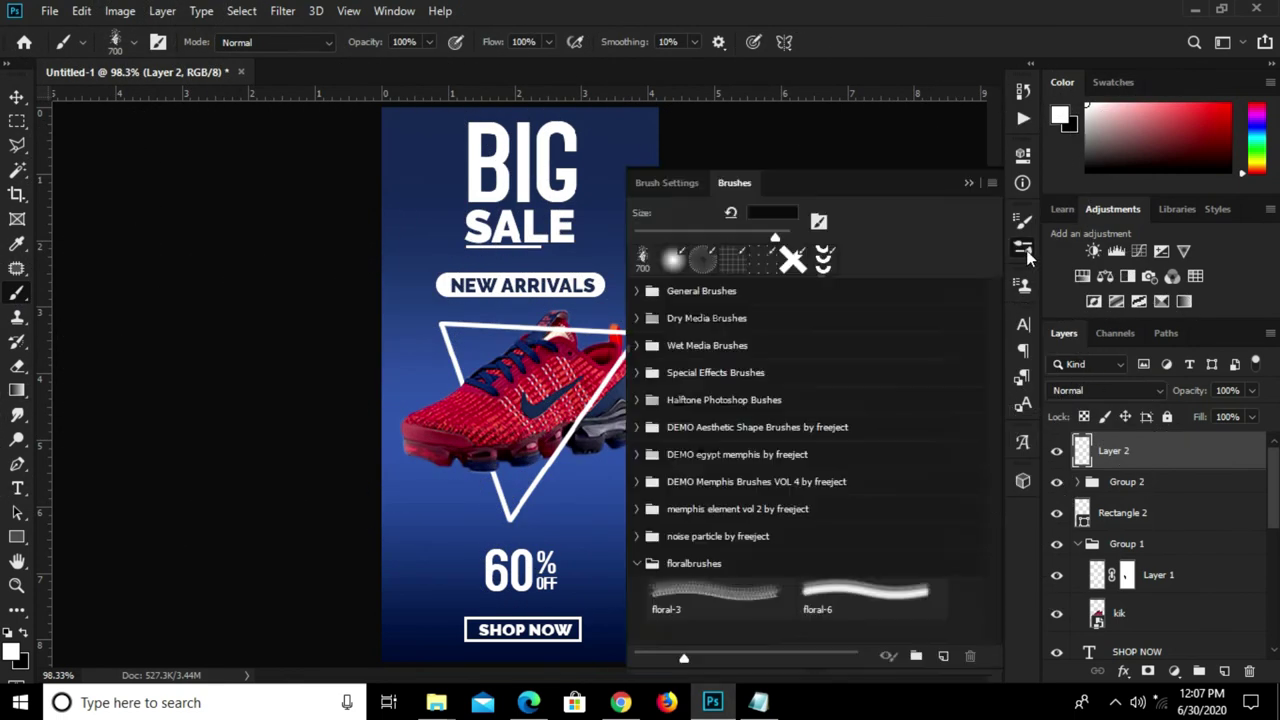
left_click(1024, 222)
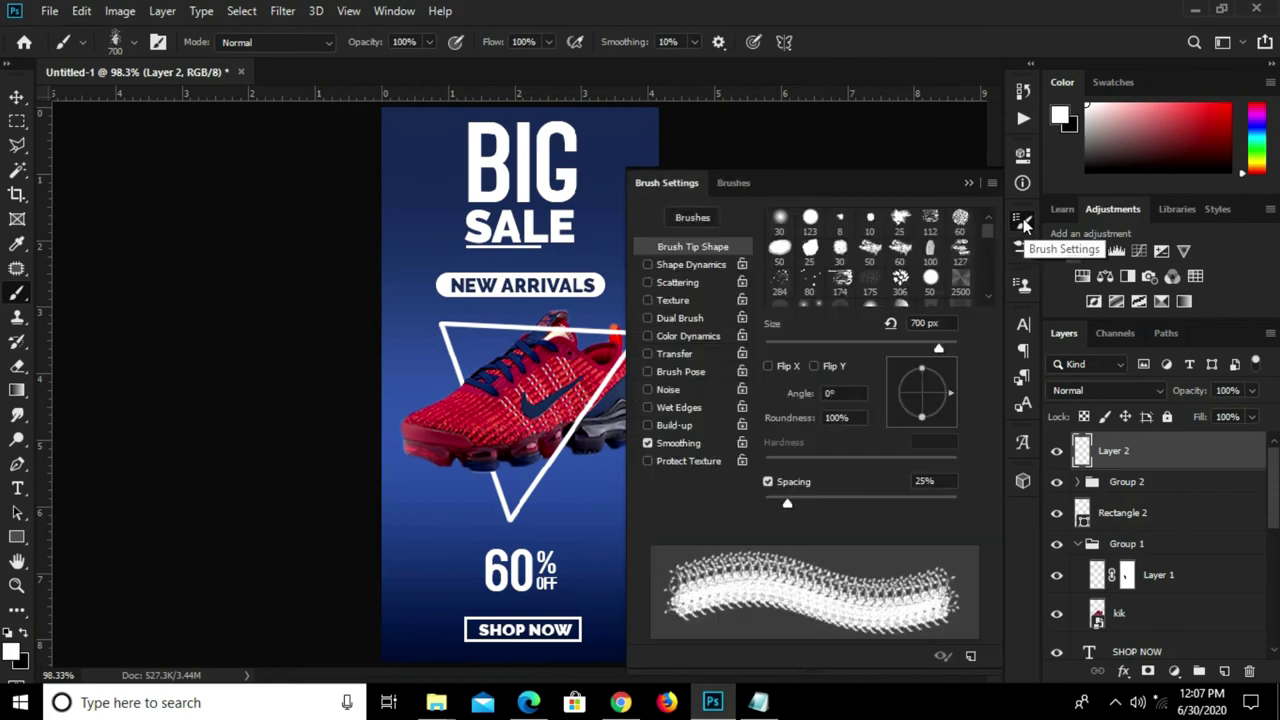
- Choose a ring-shaped brush tip, shrink it, and paint a white ring beside the shoe
scroll(935, 279, "down", 1)
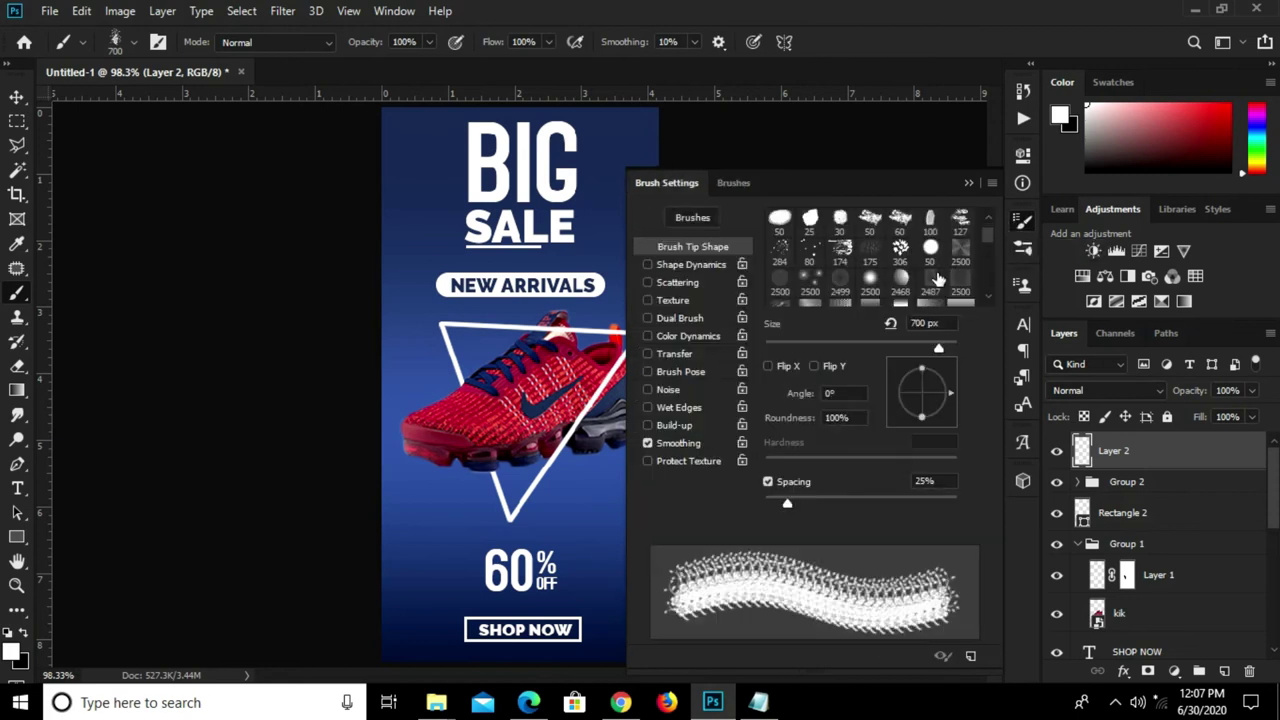
scroll(959, 281, "down", 1)
scroll(960, 286, "down", 1)
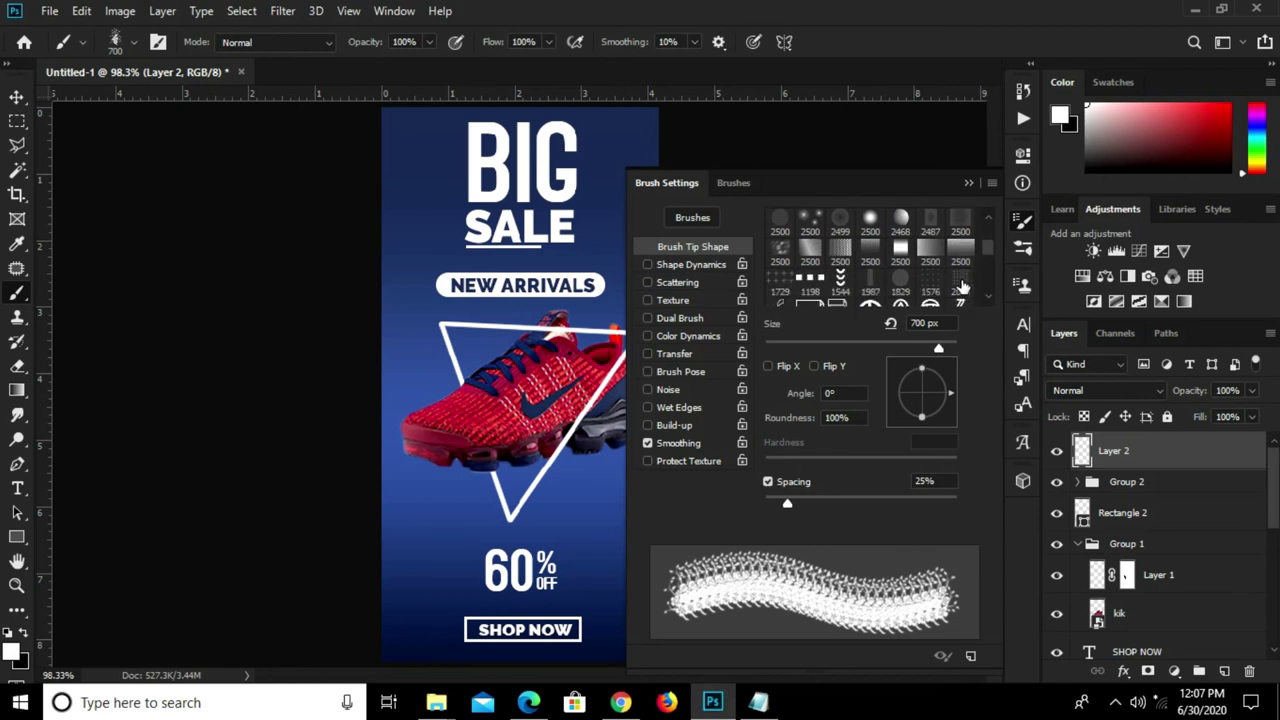
scroll(962, 289, "down", 1)
scroll(968, 288, "down", 1)
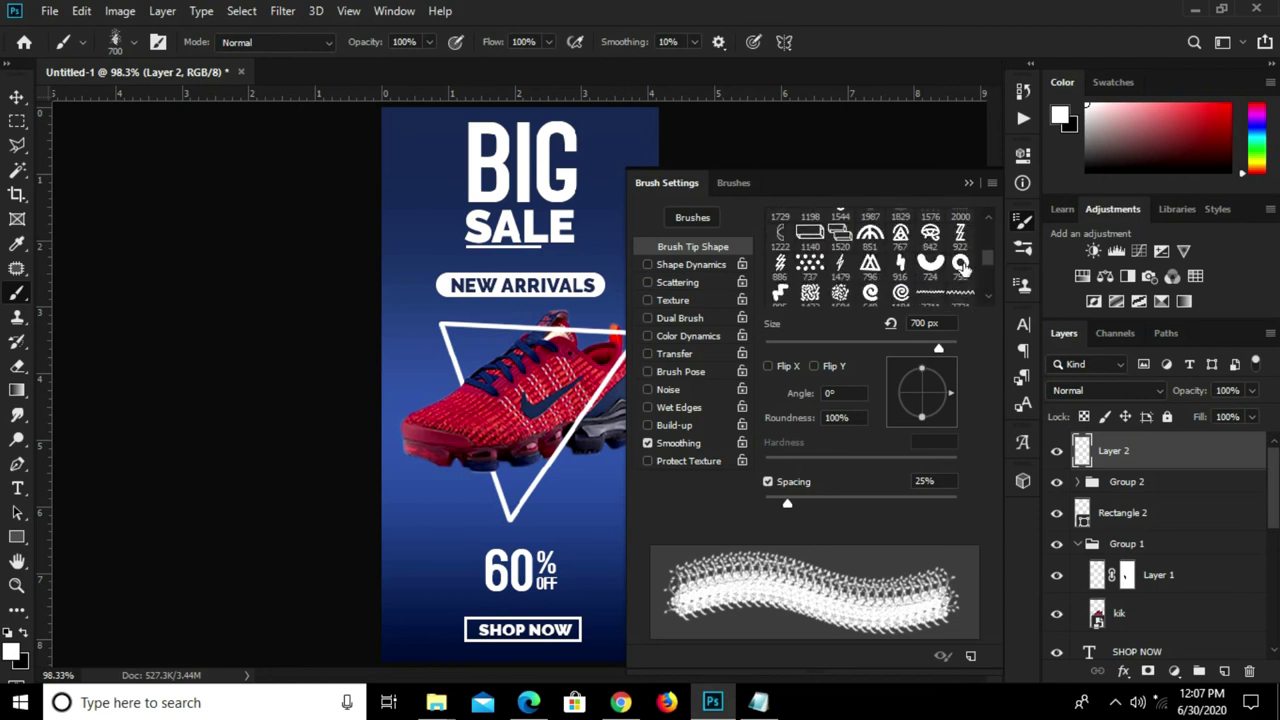
left_click(961, 264)
left_click(968, 183)
key("bracketleft")
key("bracketleft")
key("bracketleft")
key("bracketleft")
key("bracketleft")
key("bracketleft")
key("bracketleft")
key("bracketleft")
key("bracketleft")
key("bracketleft")
key("bracketleft")
key("bracketleft")
key("bracketleft")
key("bracketleft")
key("bracketleft")
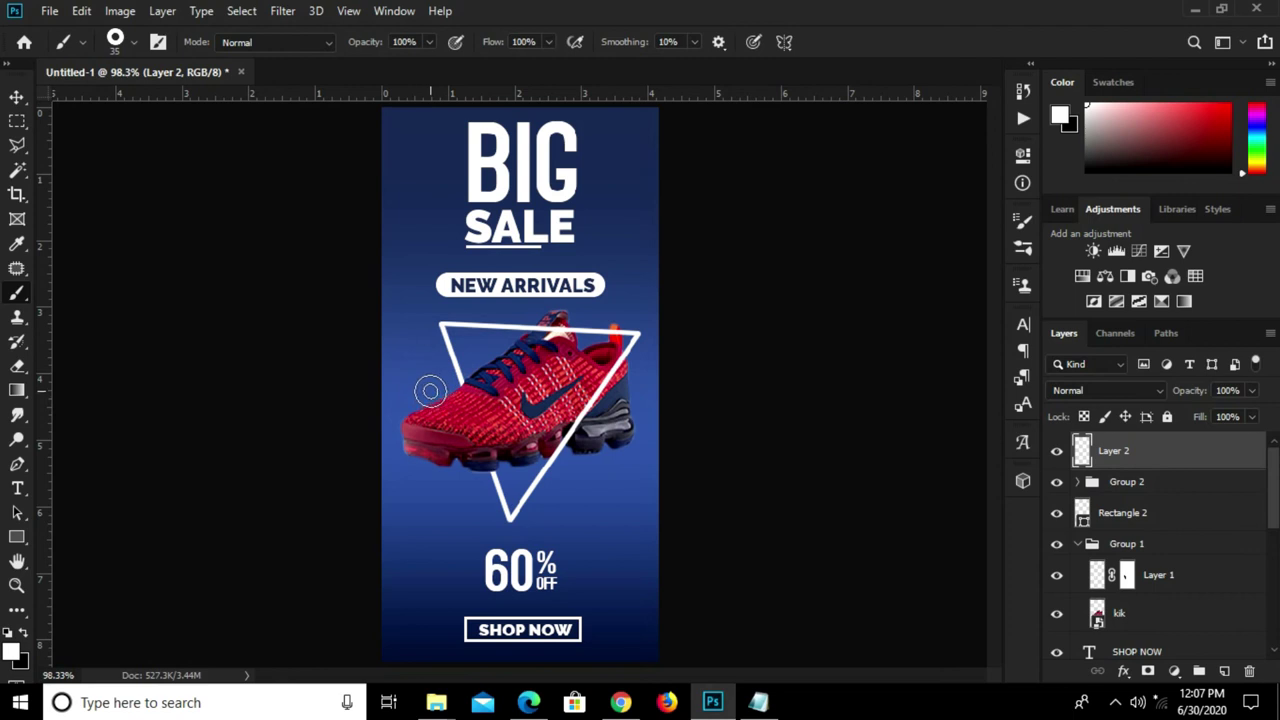
left_click(434, 388)
key("bracketleft")
key("bracketleft")
key("bracketleft")
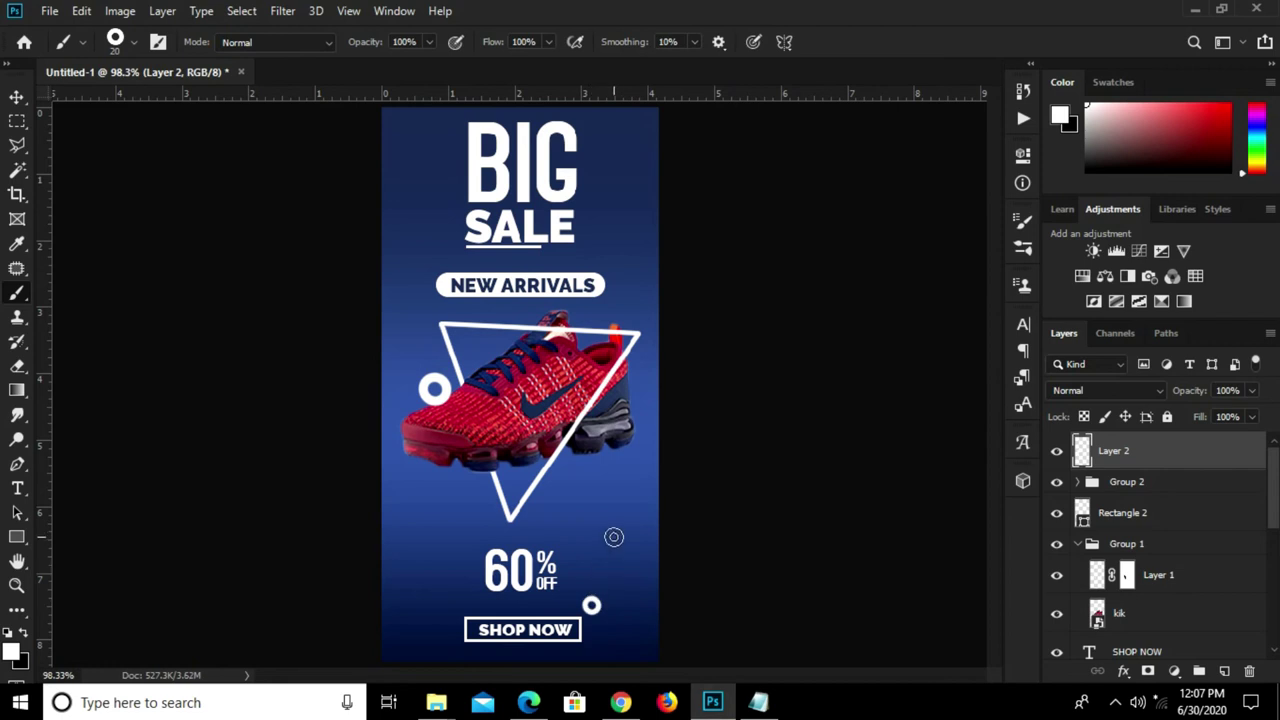
- Switch the brush to the X-shaped tip and shrink it to a small size
left_click(1021, 224)
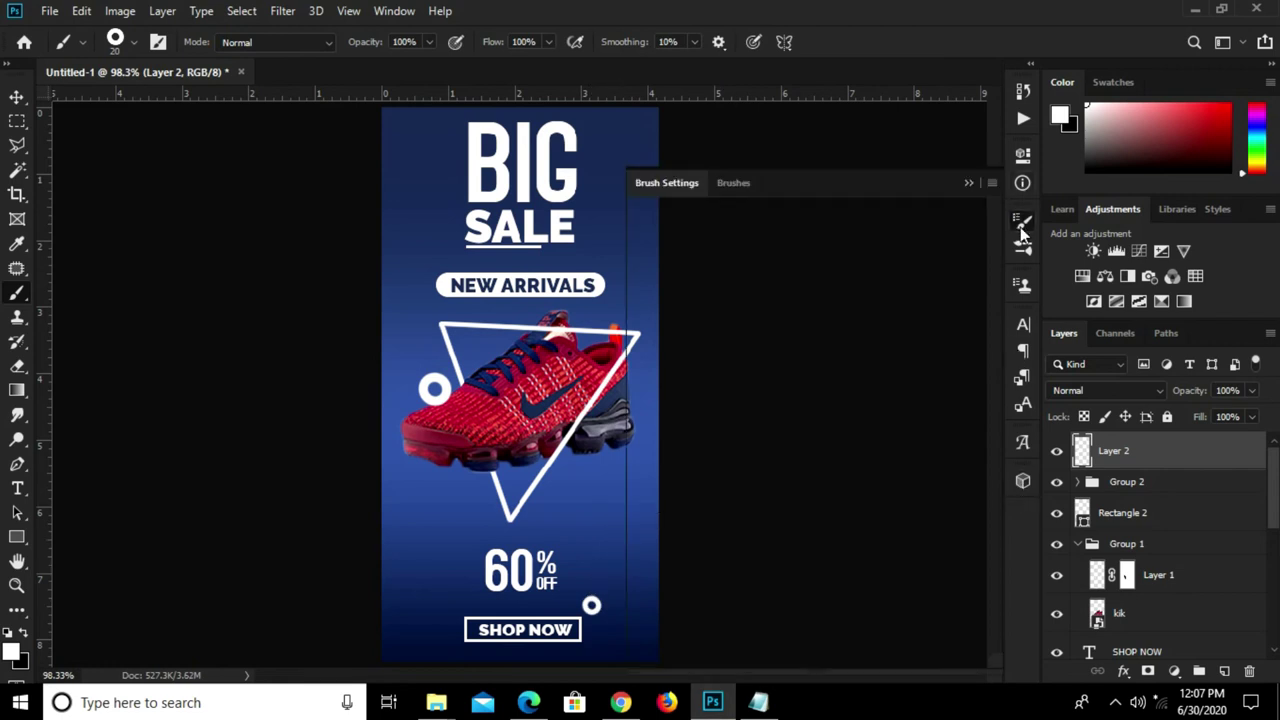
scroll(975, 273, "down", 1)
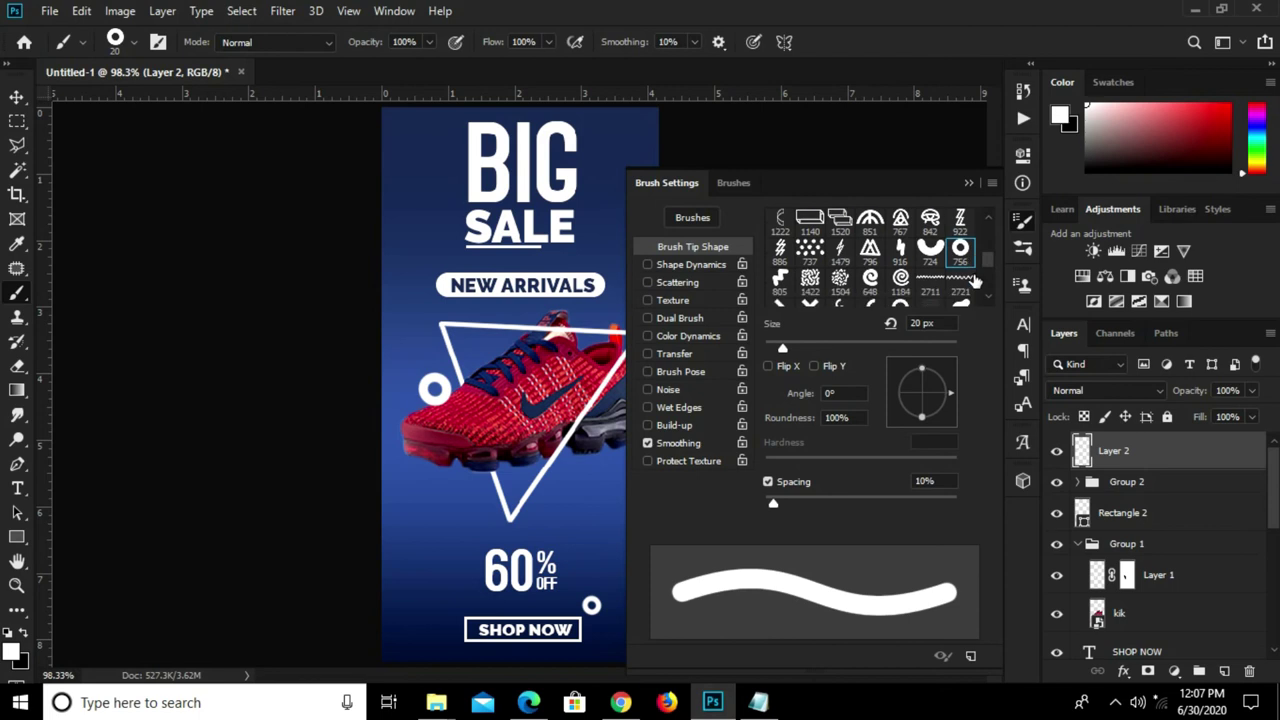
scroll(962, 296, "down", 1)
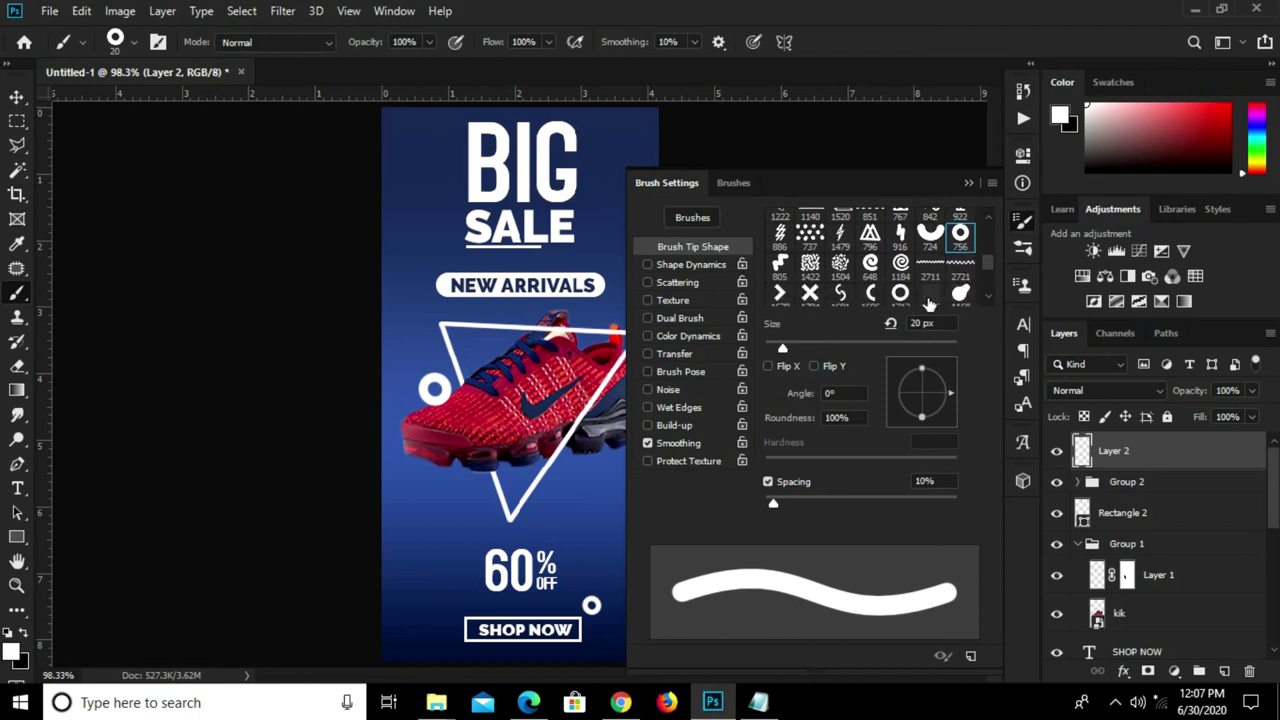
scroll(905, 300, "down", 1)
left_click(807, 284)
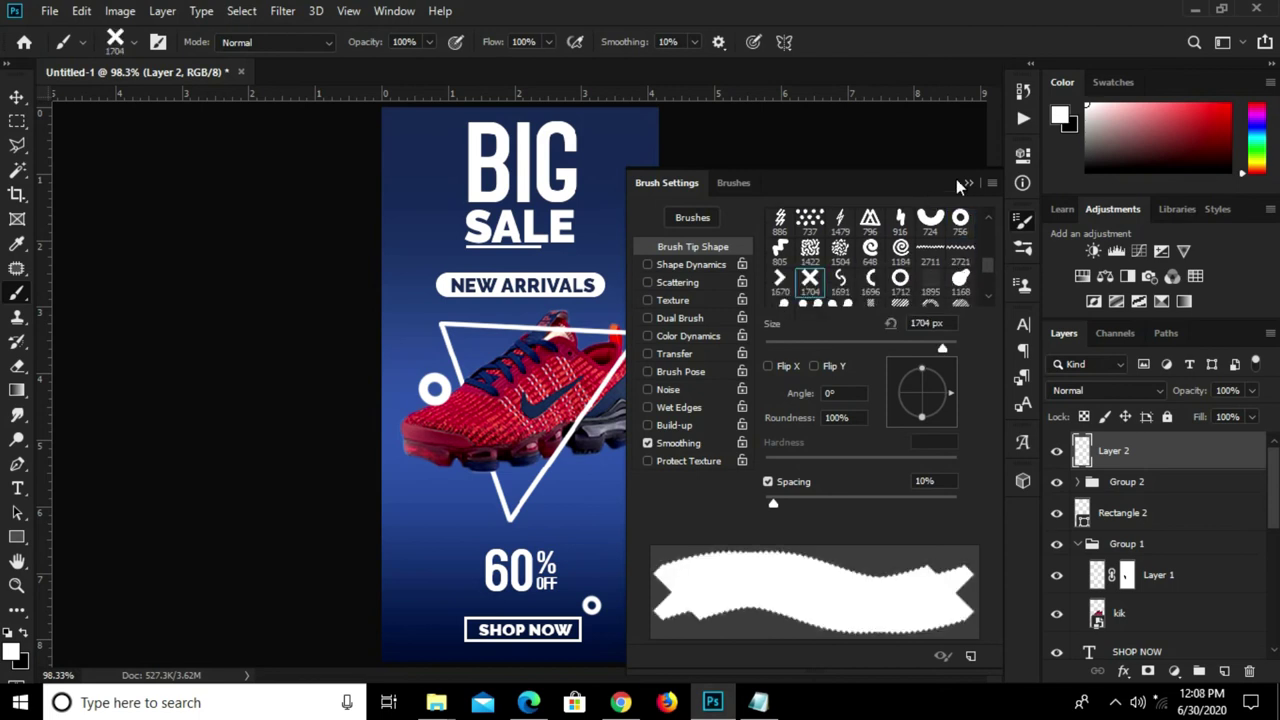
left_click(968, 184)
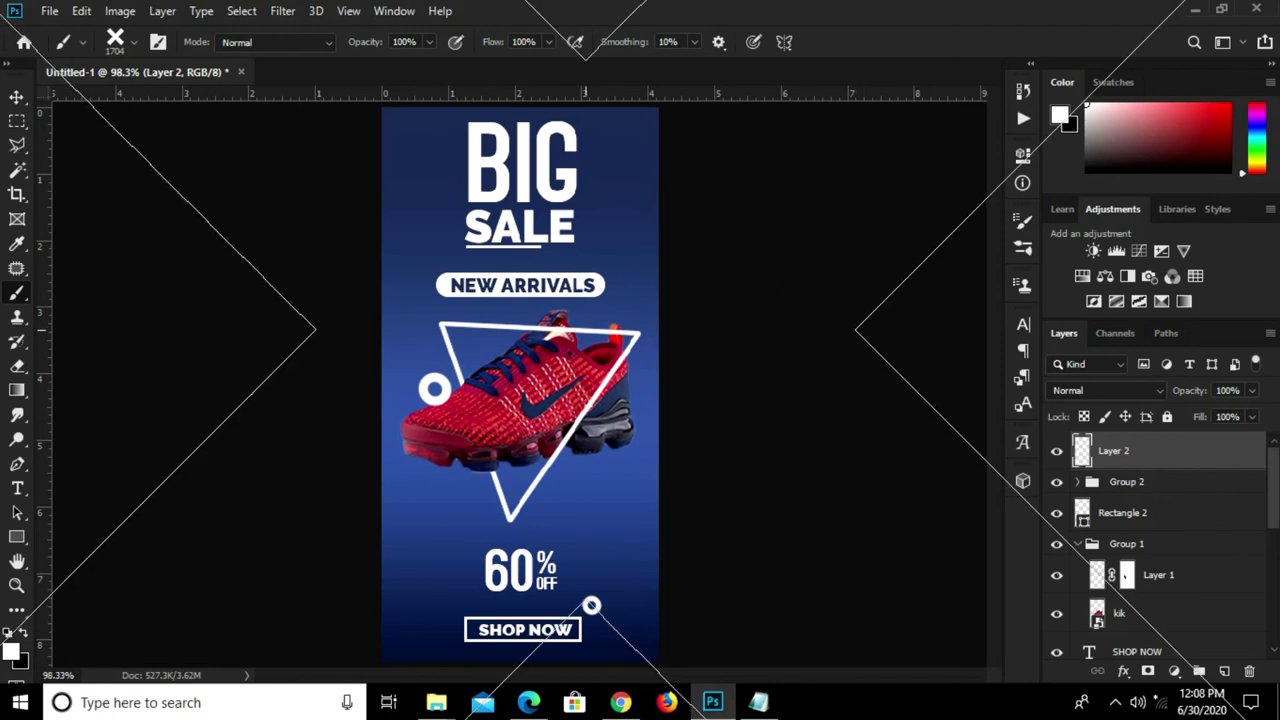
key("bracketleft")
key("bracketleft")
key("bracketleft")
key("bracketleft")
key("bracketleft")
key("bracketleft")
key("bracketleft")
key("bracketleft")
key("bracketleft")
key("bracketleft")
key("bracketleft")
key("bracketleft")
key("bracketleft")
key("bracketleft")
key("bracketleft")
key("bracketleft")
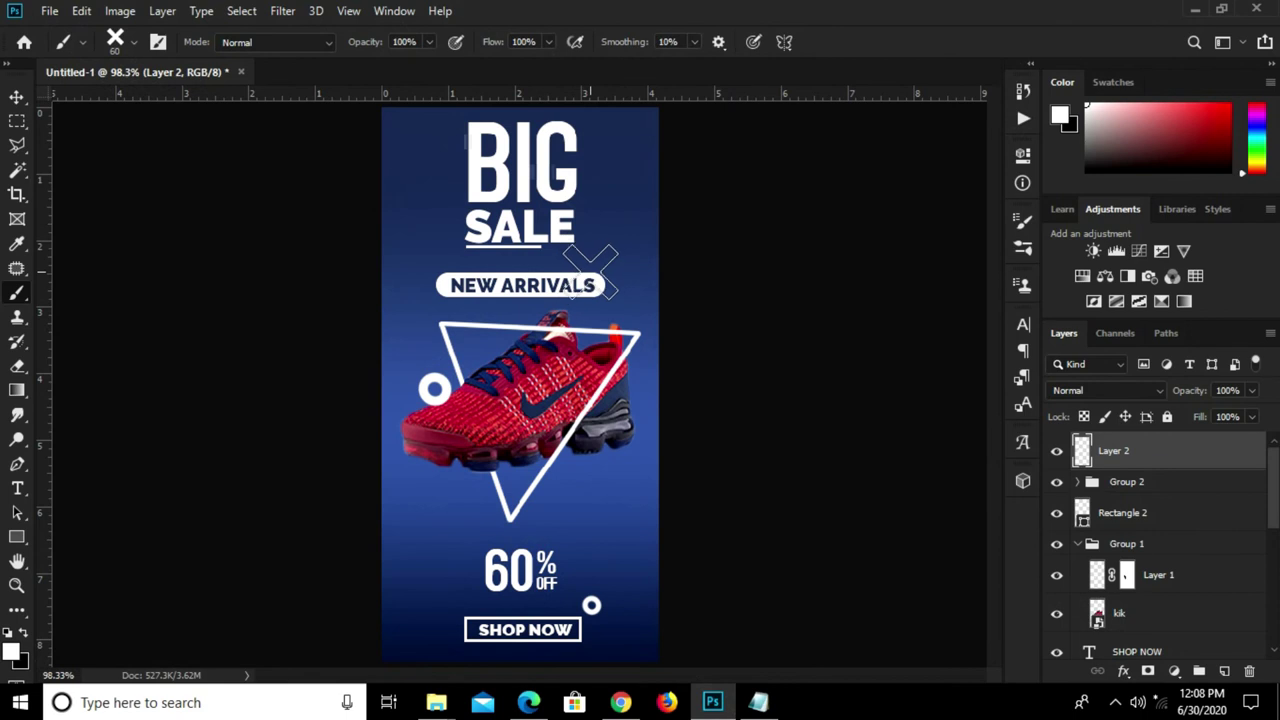
key("bracketleft")
key("bracketleft")
key("bracketleft")
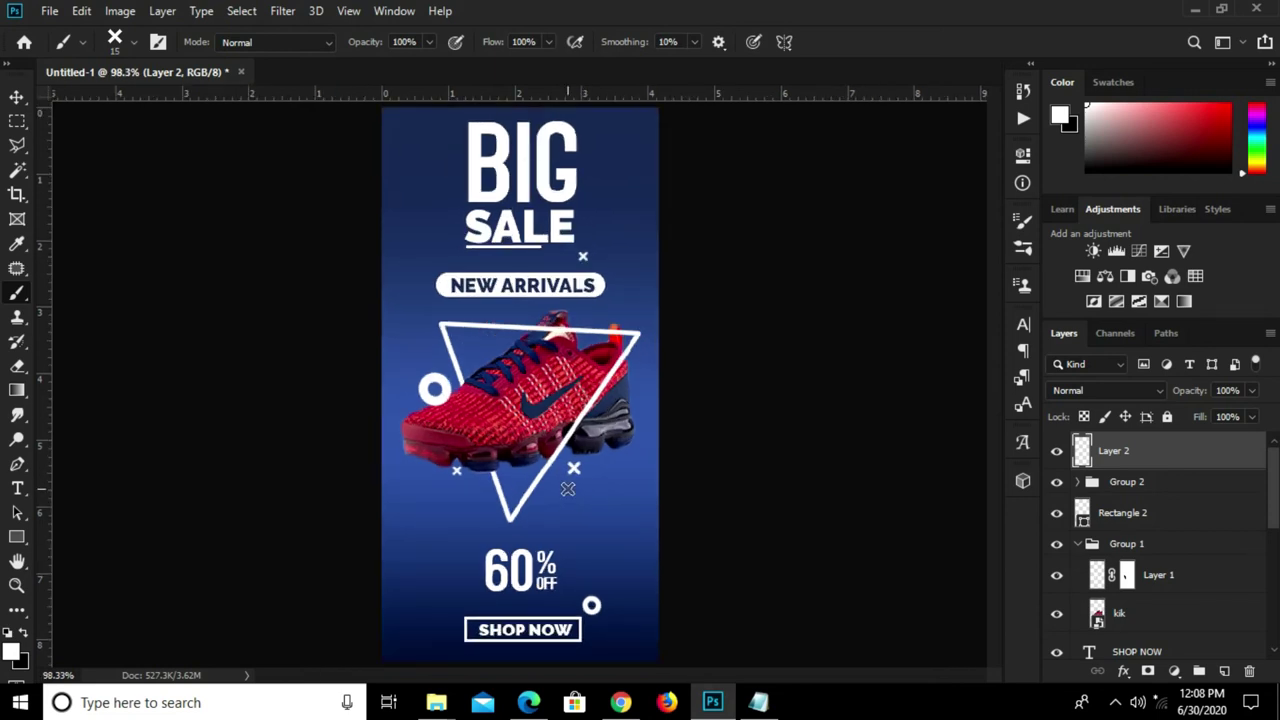
- Draw a thin white rectangle line above 60%OFF and duplicate it slightly lower
key("v")
left_click(364, 576)
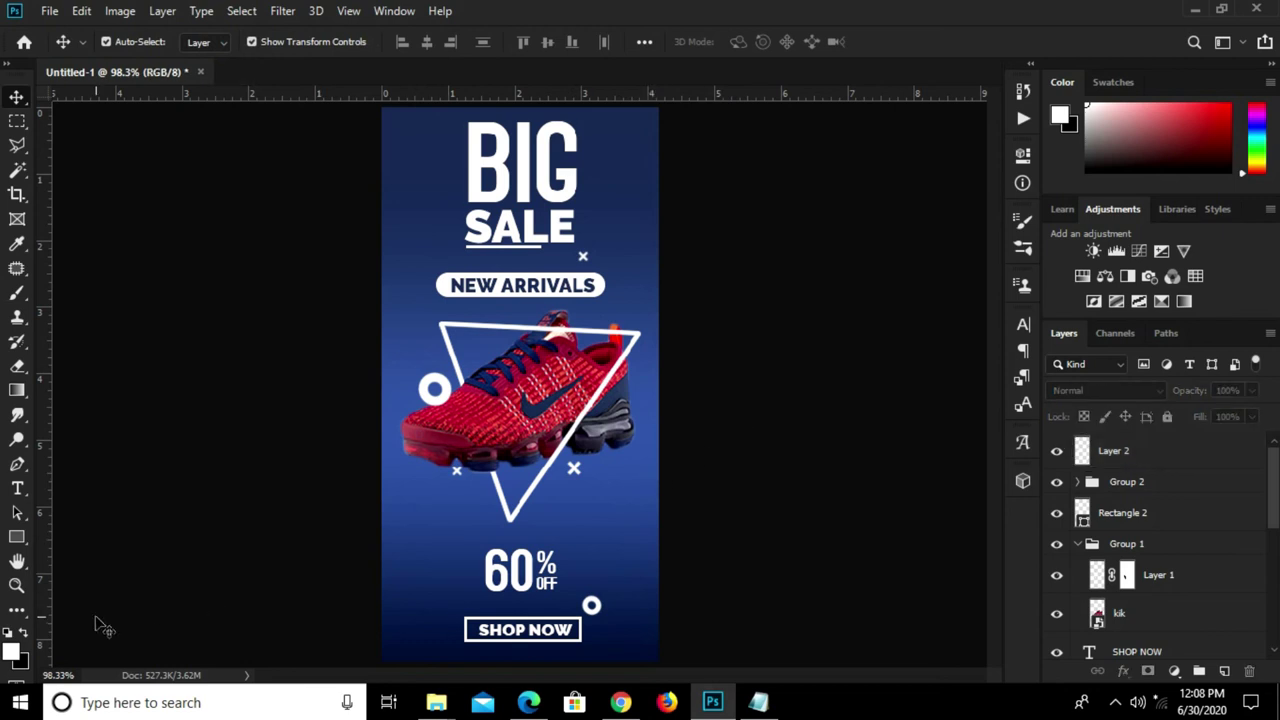
left_click_drag(17, 537, 91, 532)
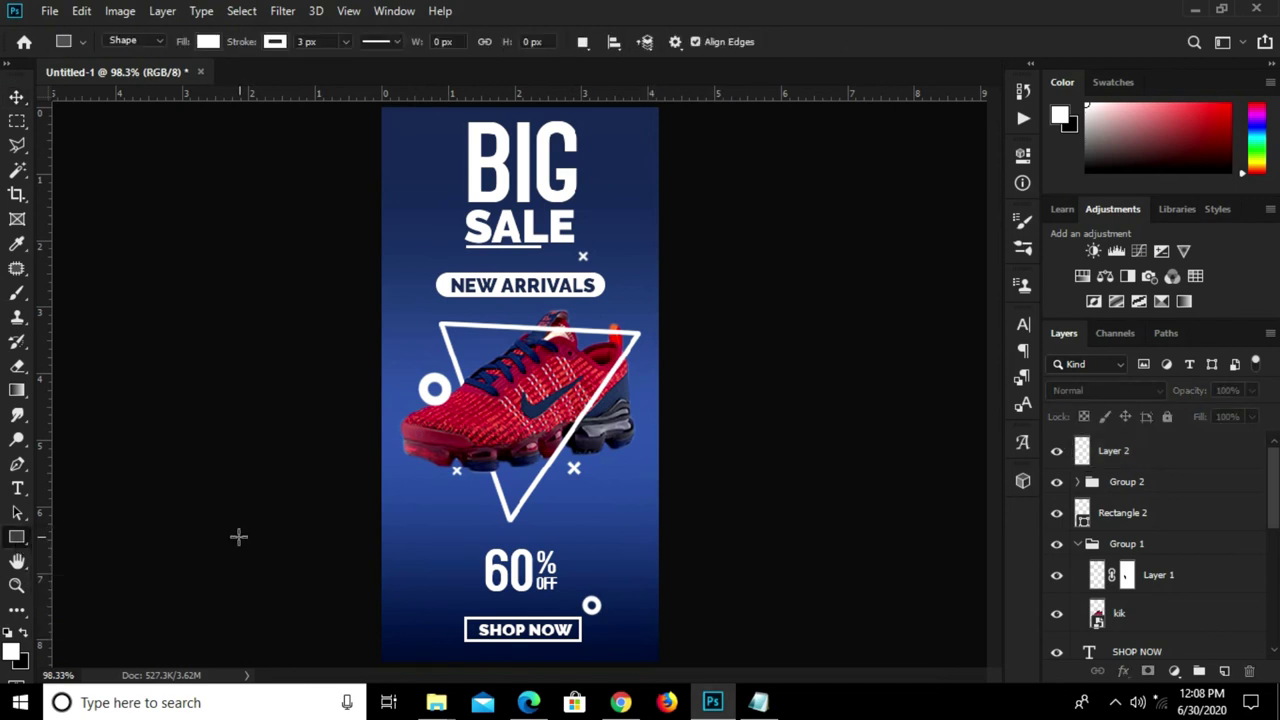
left_click_drag(387, 539, 546, 537)
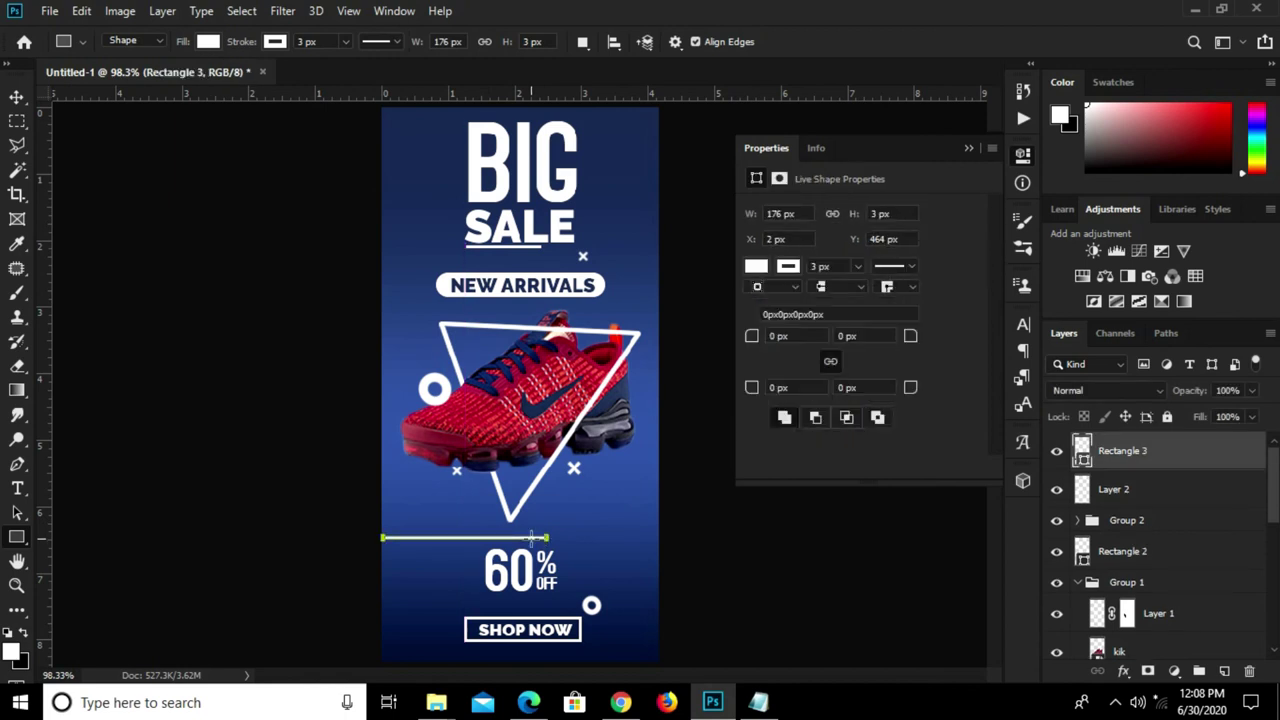
key("v")
scroll(445, 540, "up", 2)
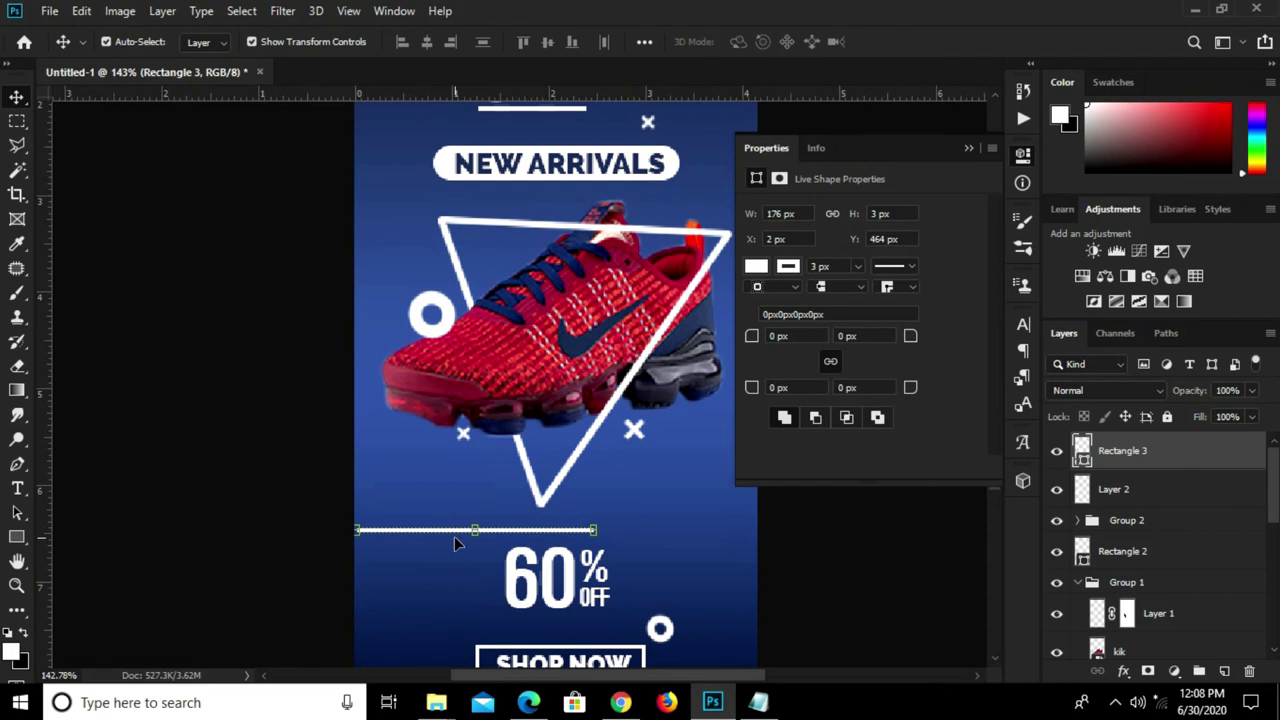
left_click_drag(443, 530, 445, 563, "alt")
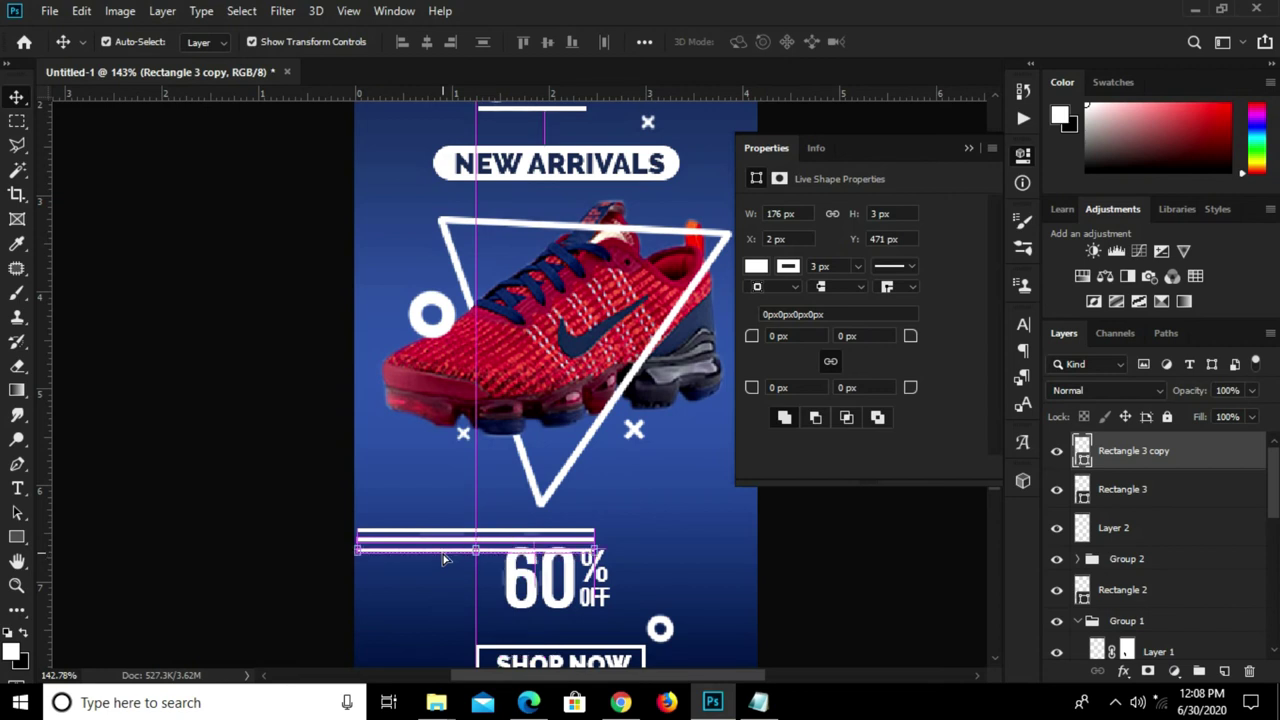
- Nudge Rectangle 3 copy right and group the three lines as Group 3
left_click(804, 576)
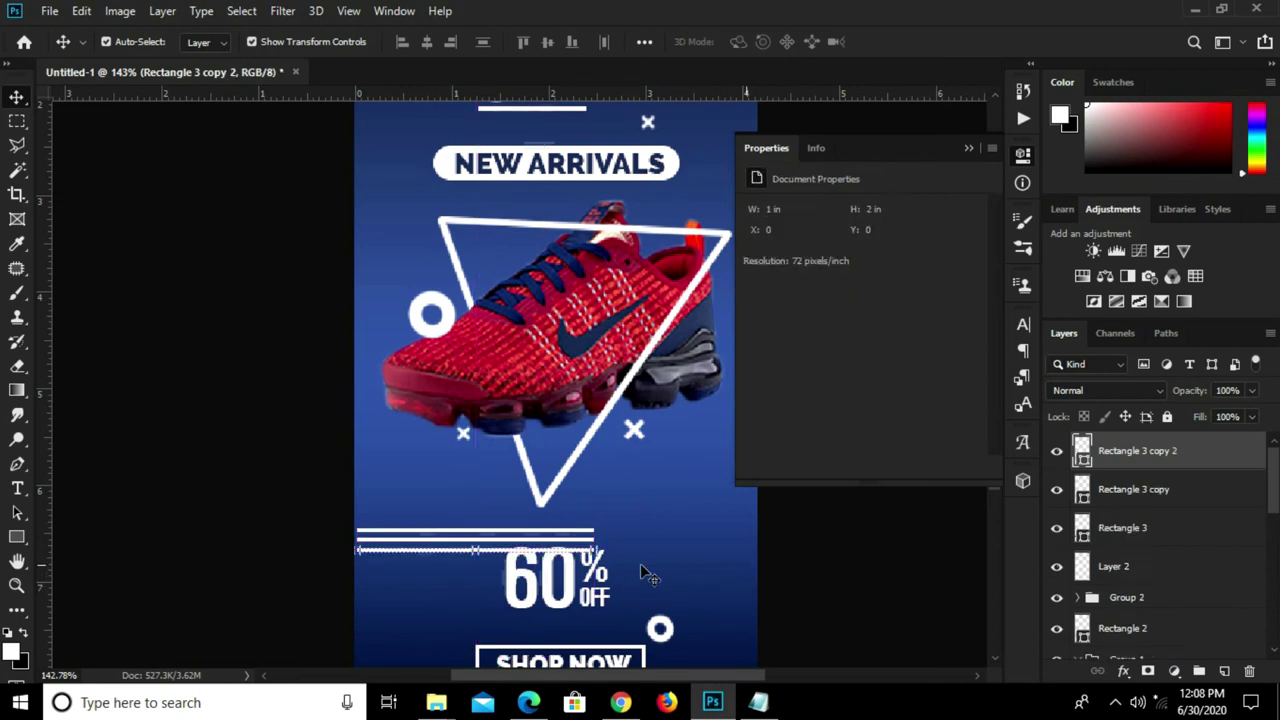
left_click(478, 543)
key("Right")
key("Right")
key("Right")
key("Right")
key("Right")
key("Right")
key("Right")
key("Right")
key("Right")
key("Right")
key("Right")
key("Right")
key("Right")
key("Right")
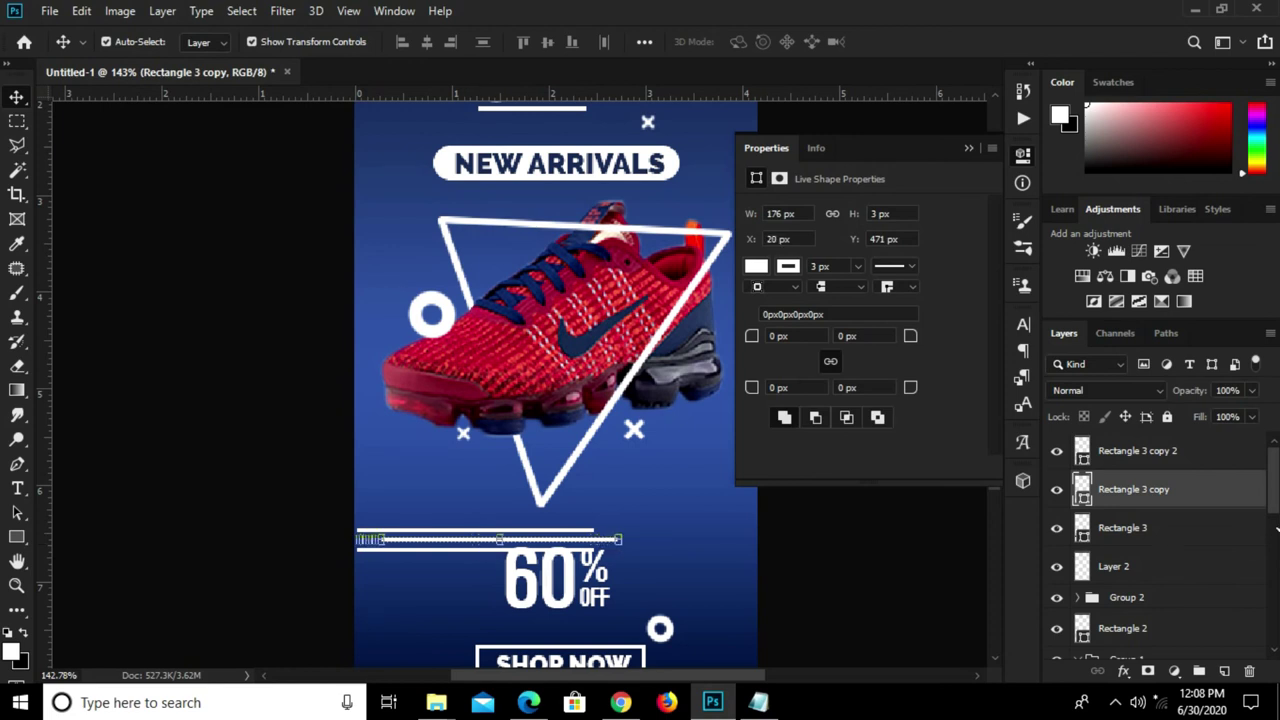
left_click(1145, 528)
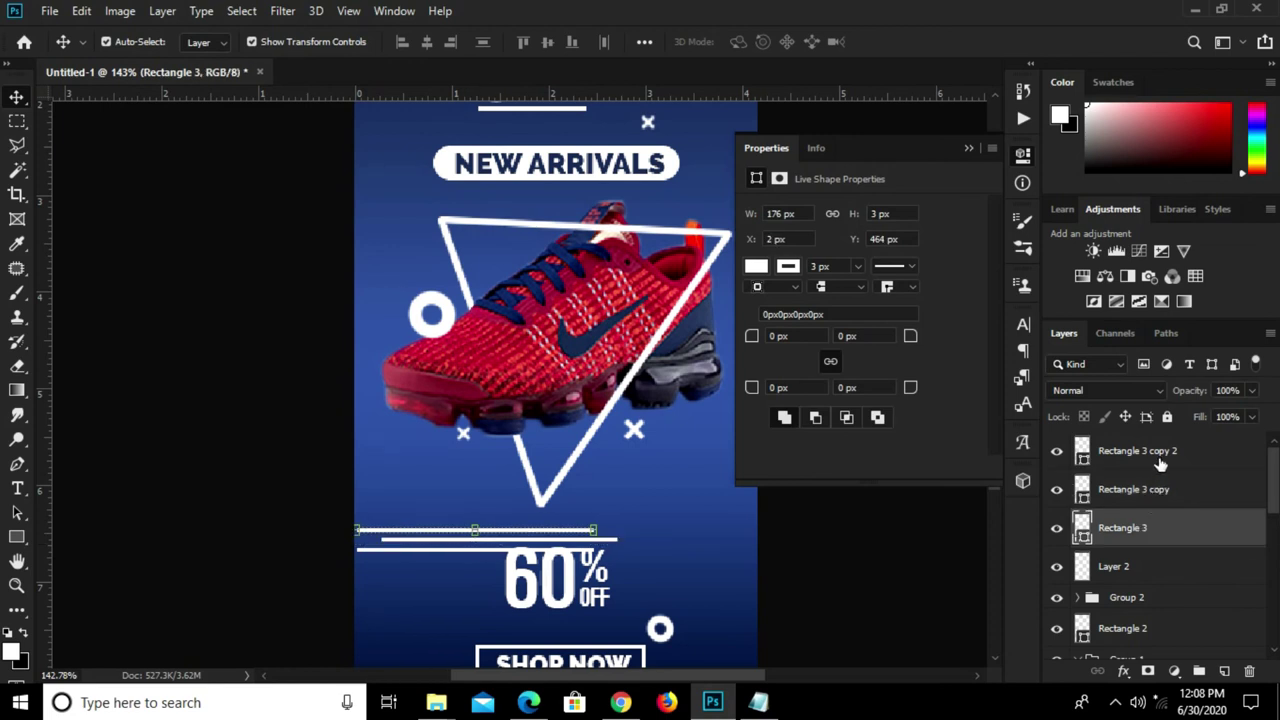
left_click(1162, 455, "shift")
key("ctrl+g")
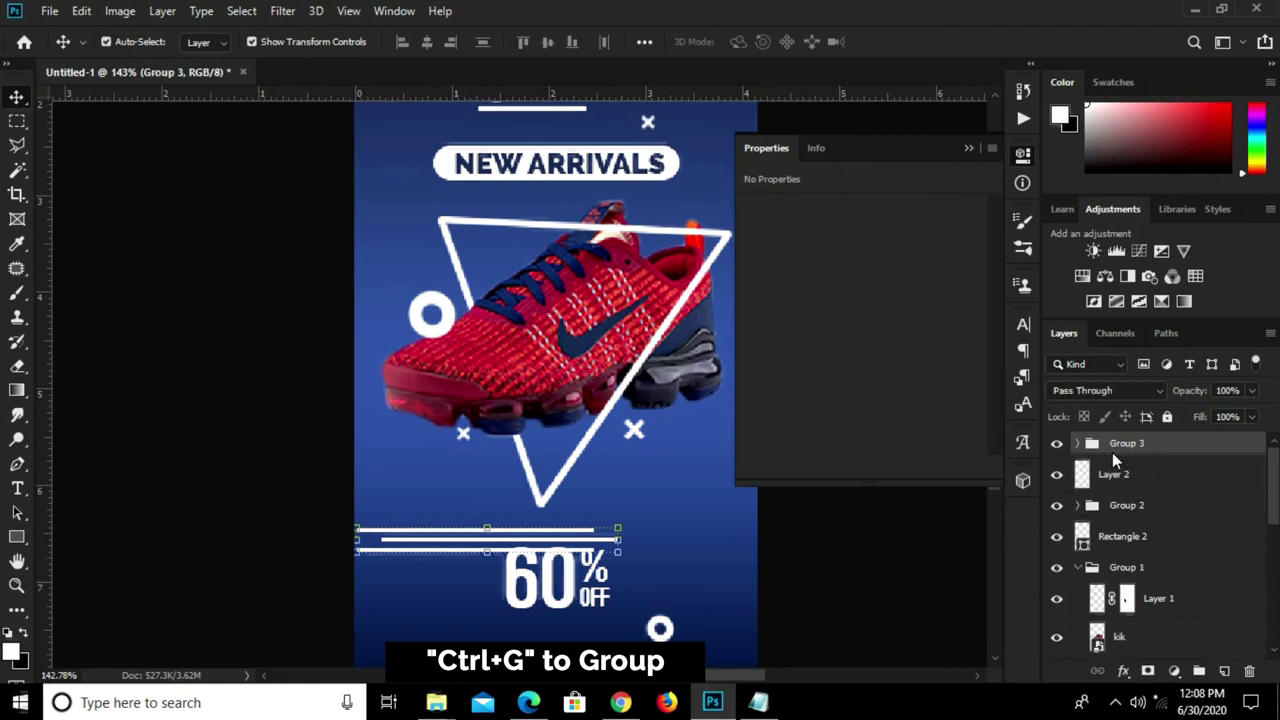
left_click(1057, 443)
- Rotate Group 3 about -46° into diagonal stripes at the banner's bottom-left corner
left_click(1057, 445)
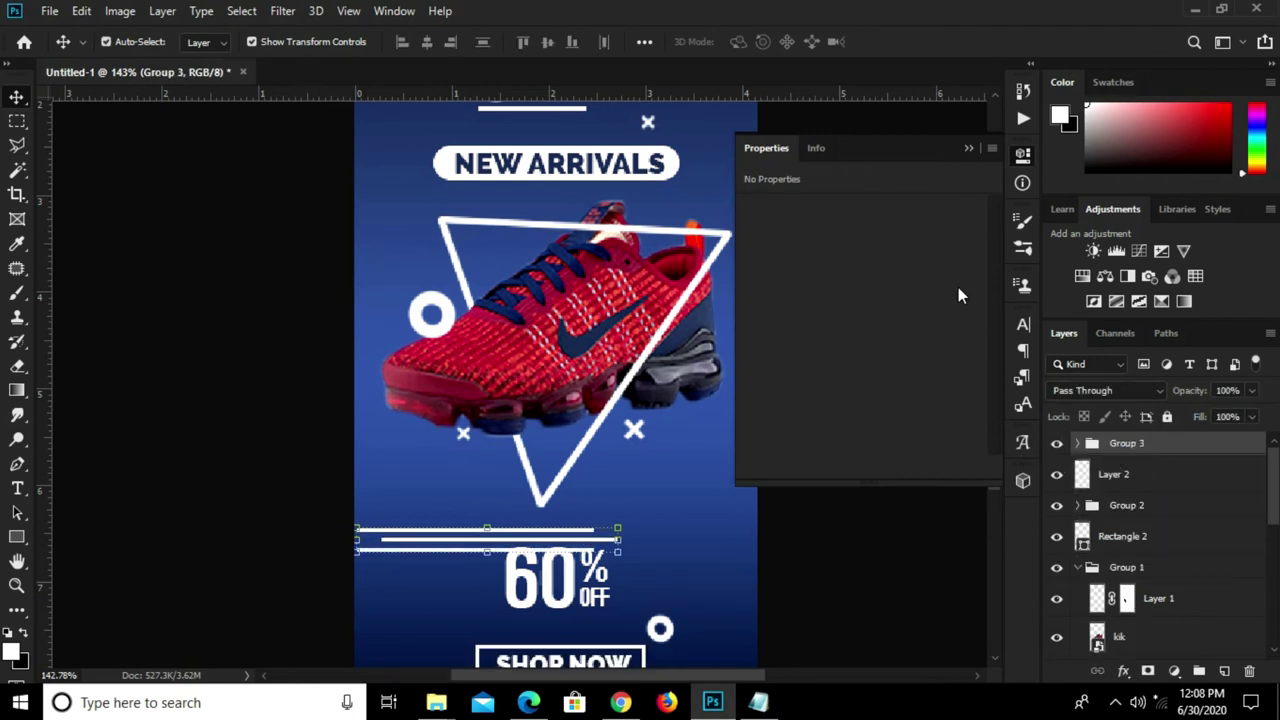
left_click(967, 150)
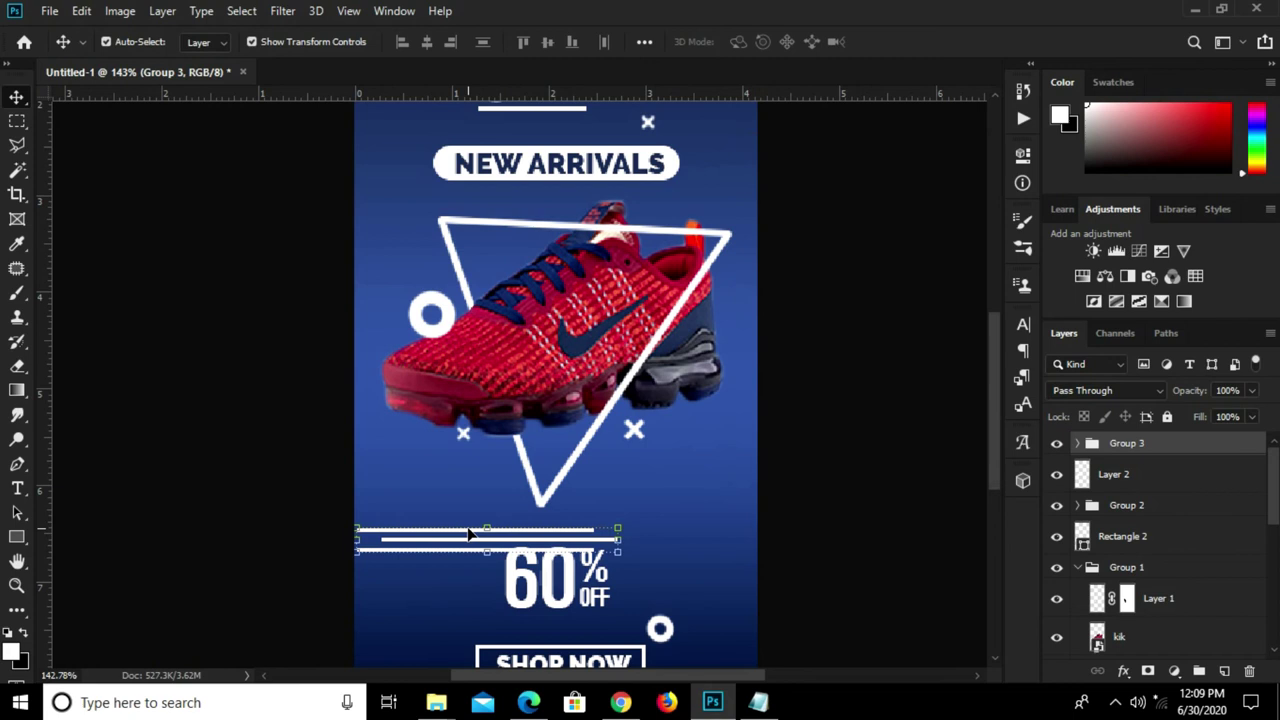
key("ctrl+t")
scroll(500, 515, "down", 2)
scroll(540, 510, "down", 2)
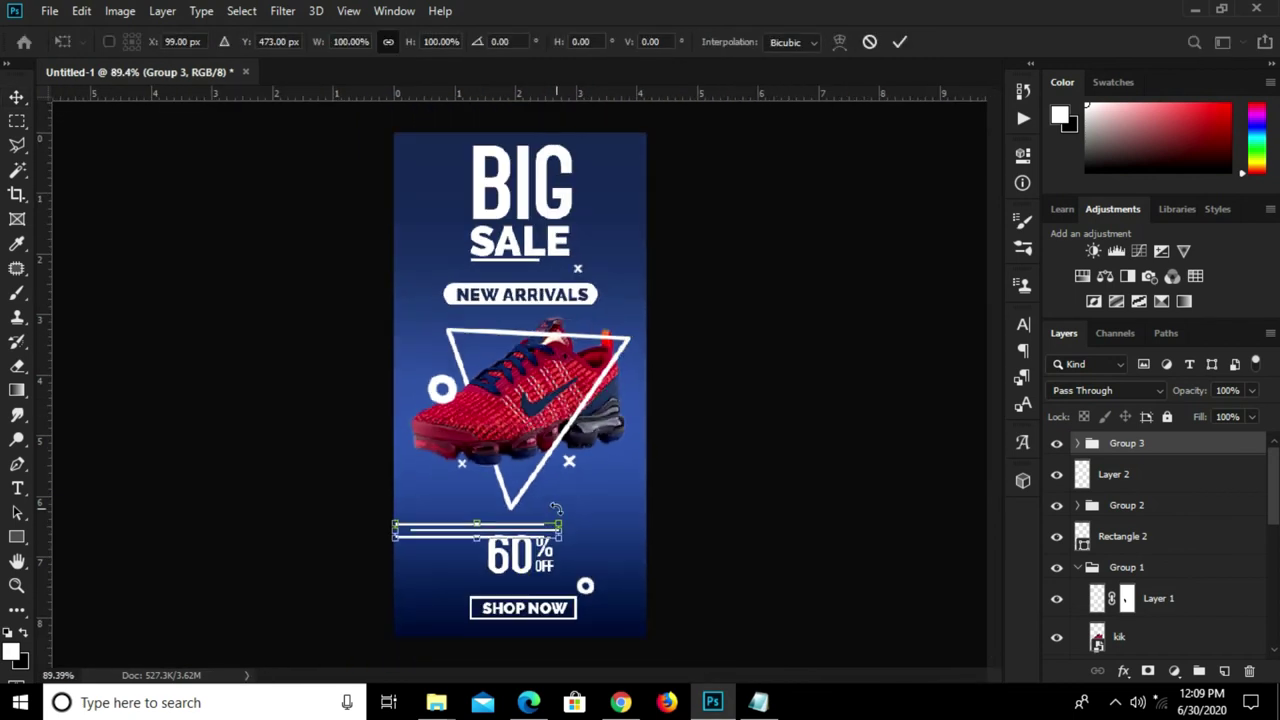
left_click_drag(588, 524, 520, 517)
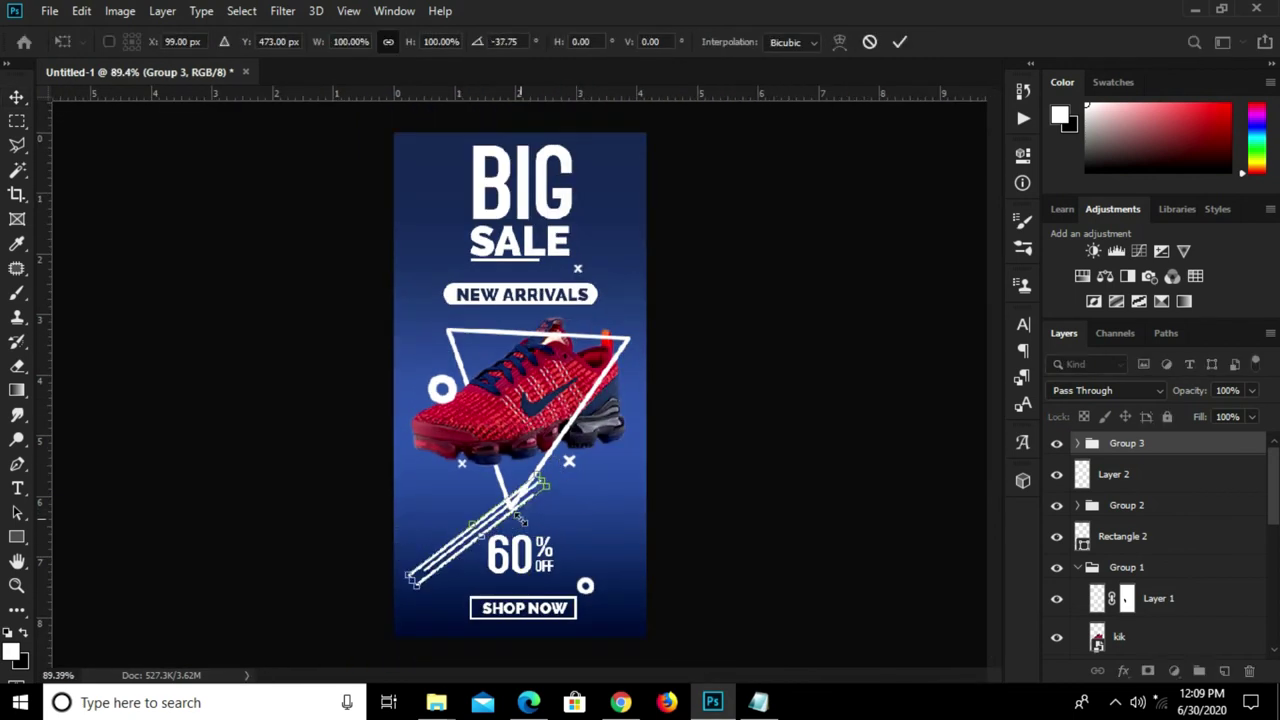
left_click_drag(512, 510, 418, 581)
left_click_drag(467, 529, 456, 518)
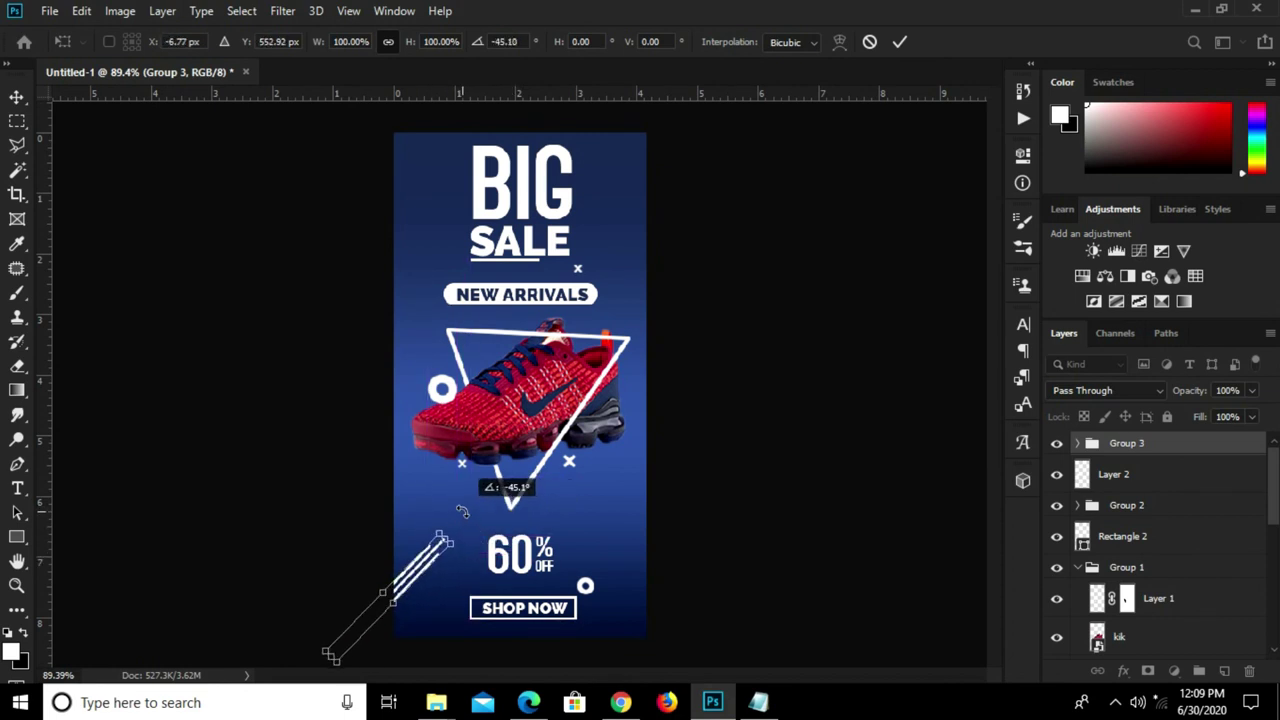
left_click(898, 43)
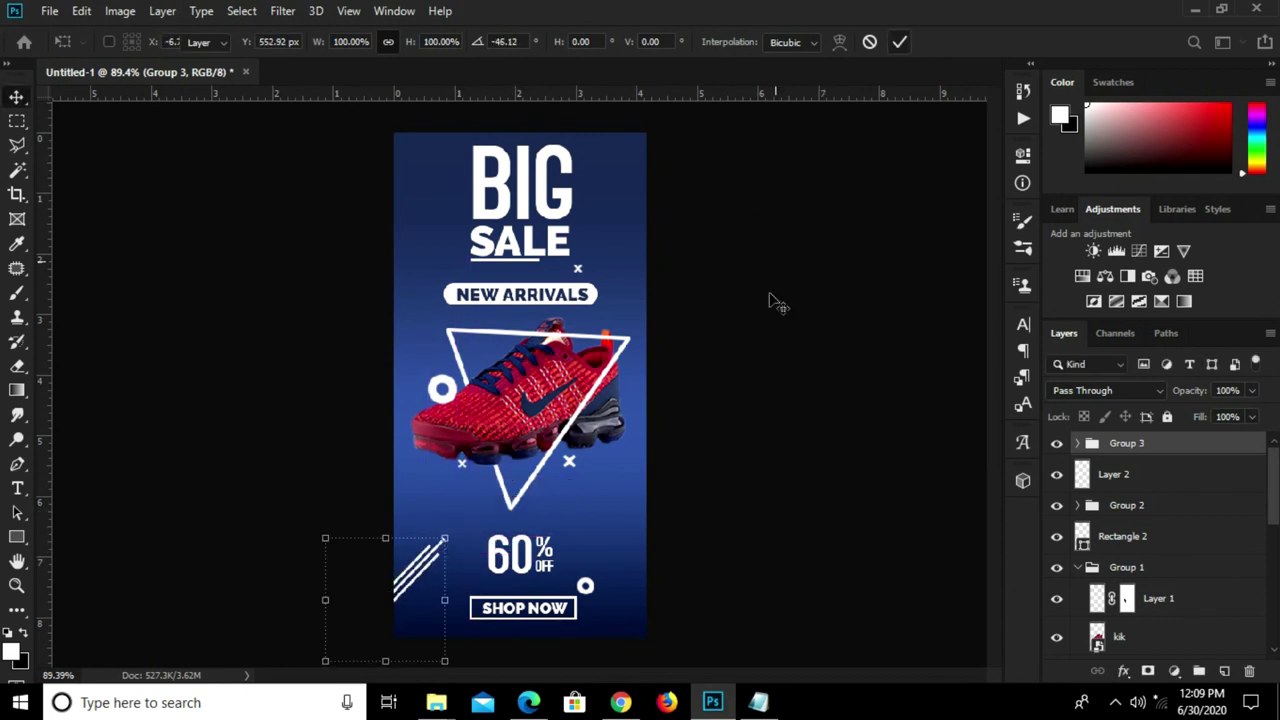
- View the banner at 100% and reselect the Group 3 stripes for transforming
key("ctrl+0")
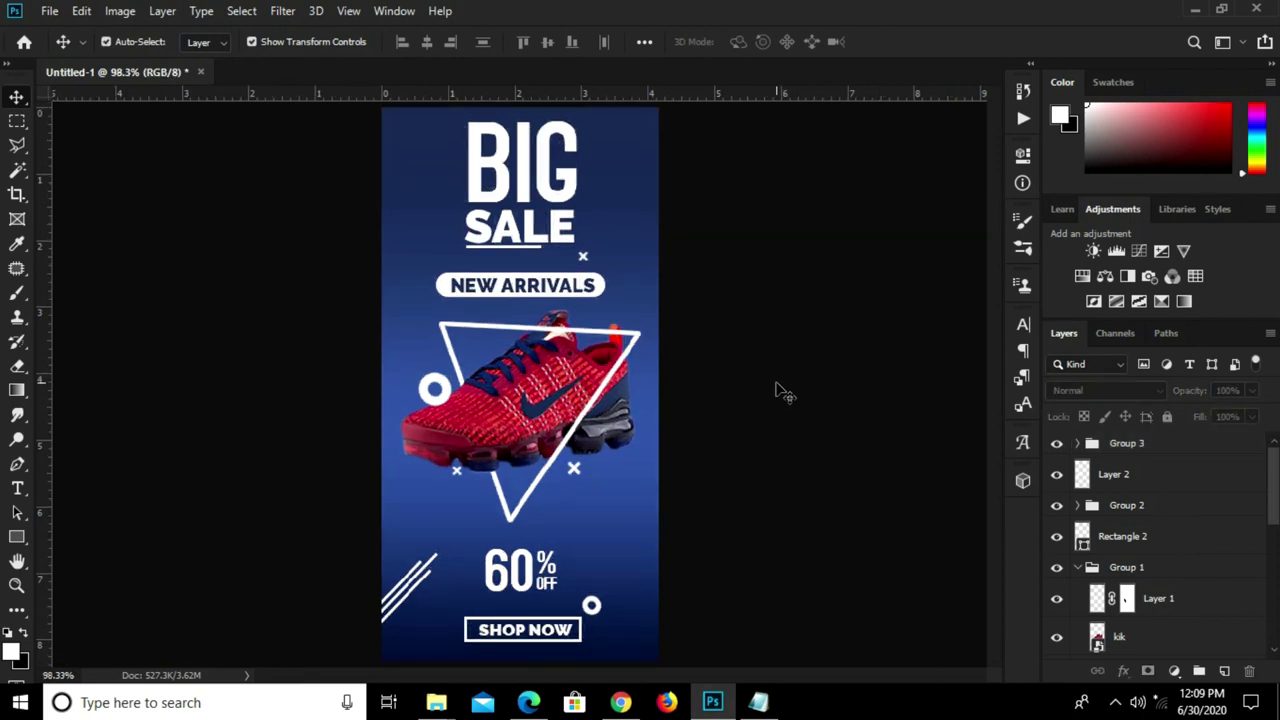
key("ctrl+1")
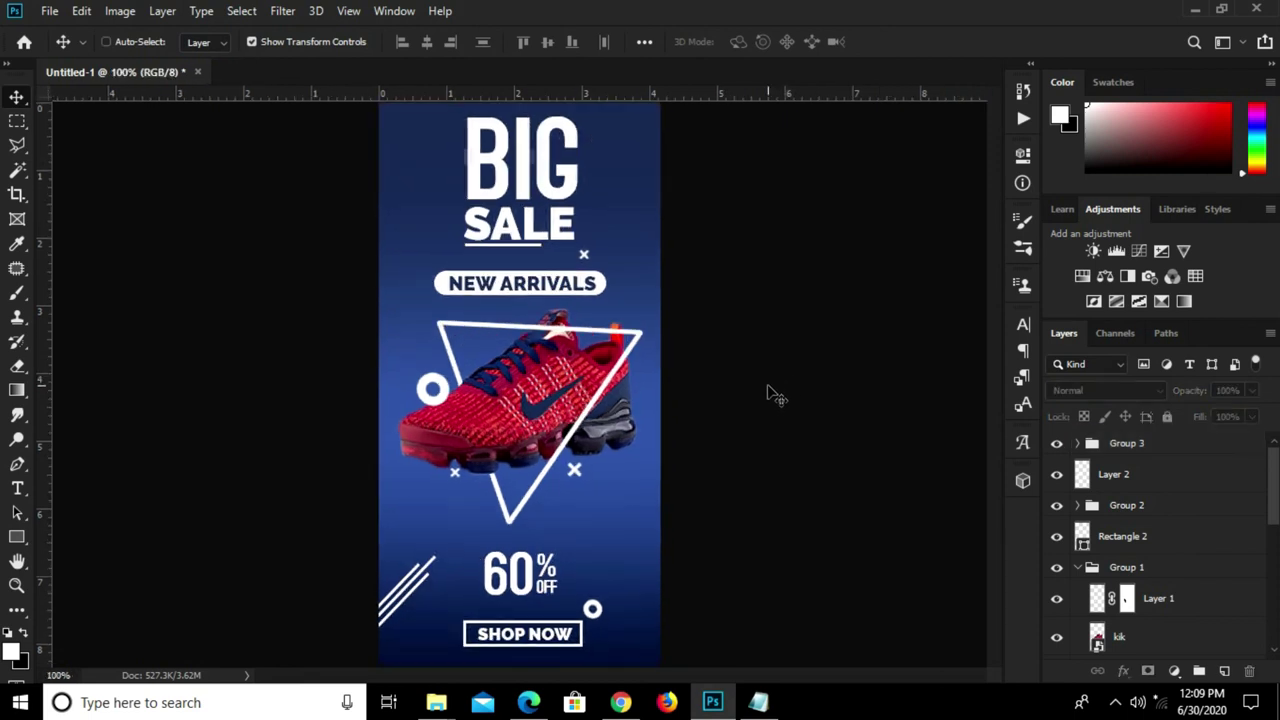
left_click(1133, 449)
key("ctrl+t")
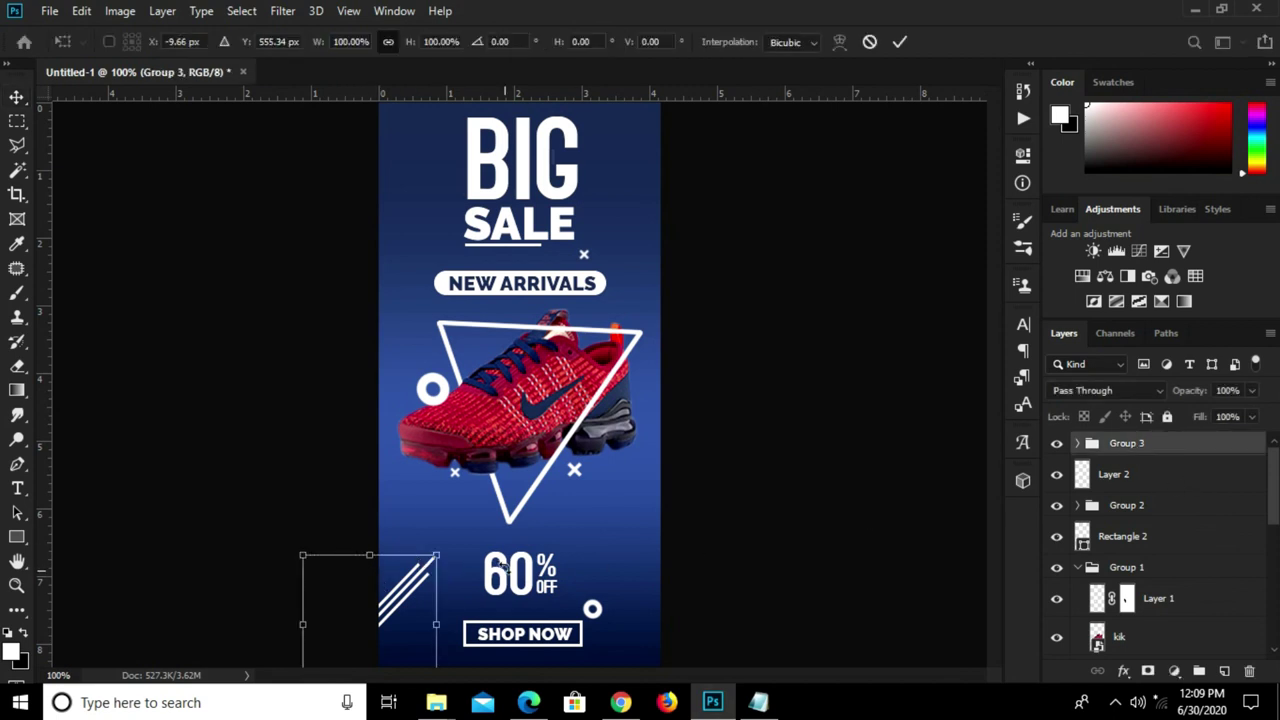
- Duplicate the stripes, rotate the copy 180°, and place it top-right beside BIG
left_click(898, 44)
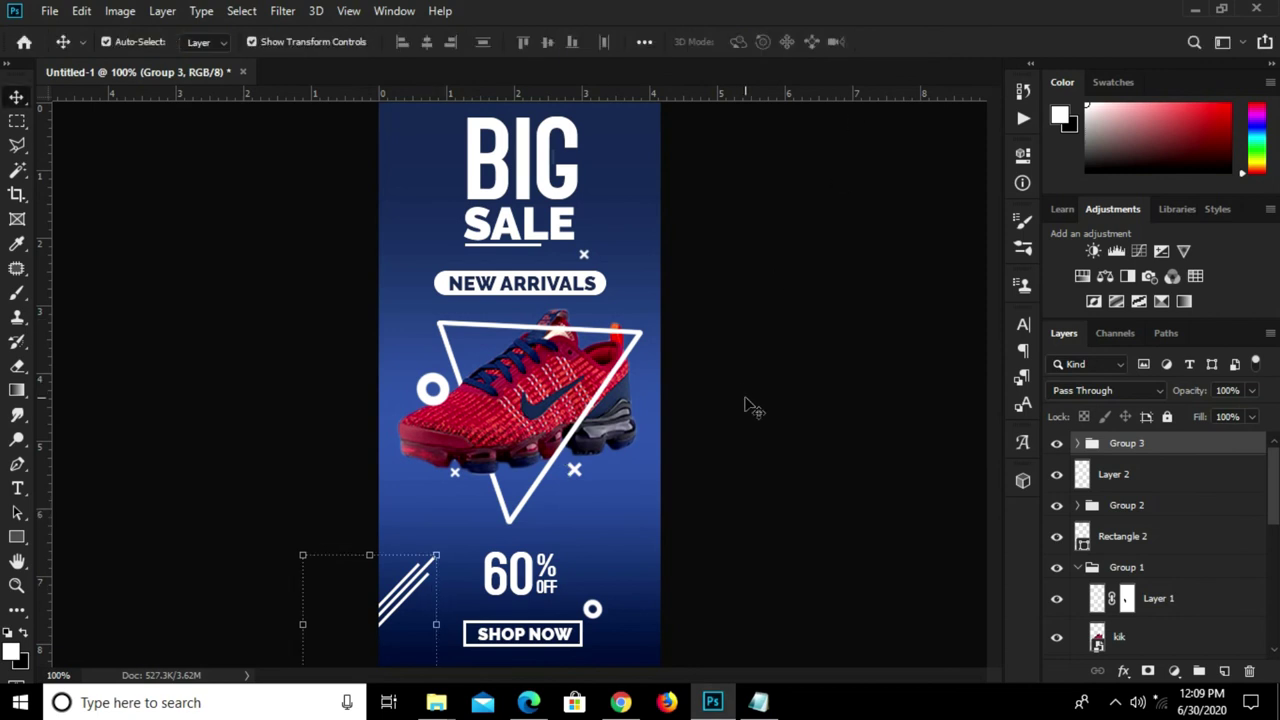
key("ctrl+j")
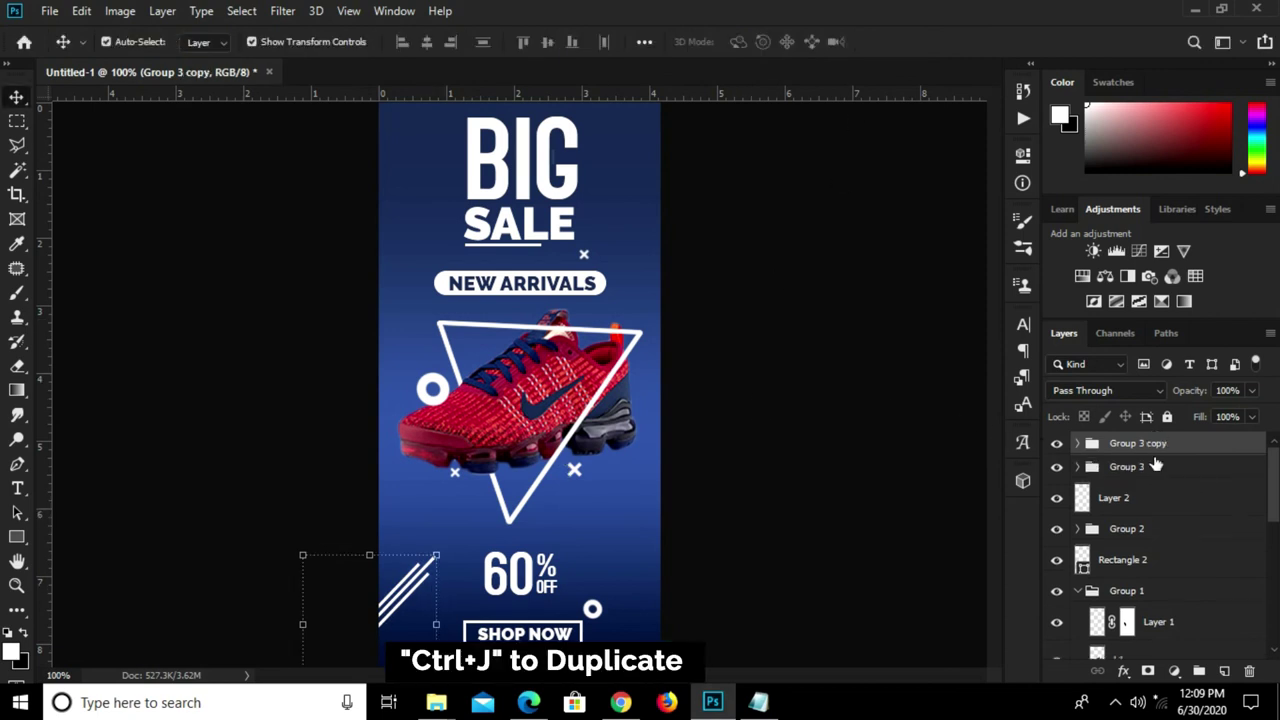
key("ctrl+t")
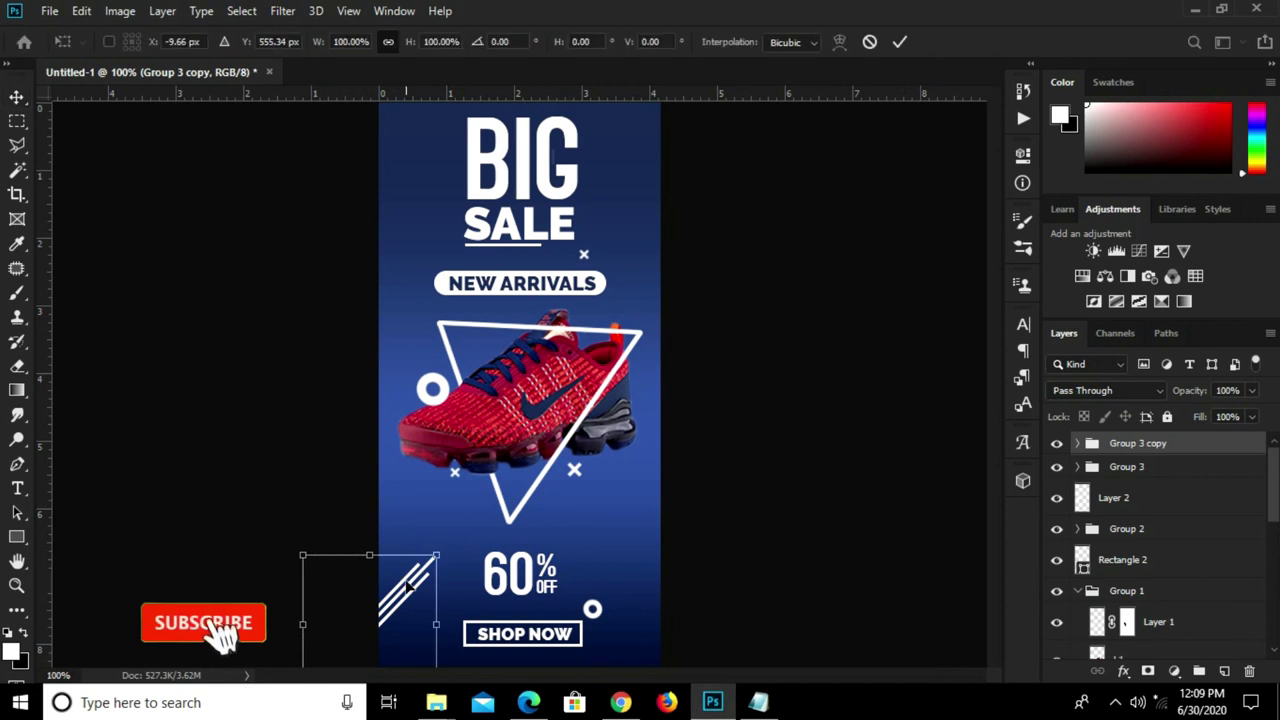
left_click_drag(392, 597, 660, 250)
left_click_drag(712, 352, 591, 373)
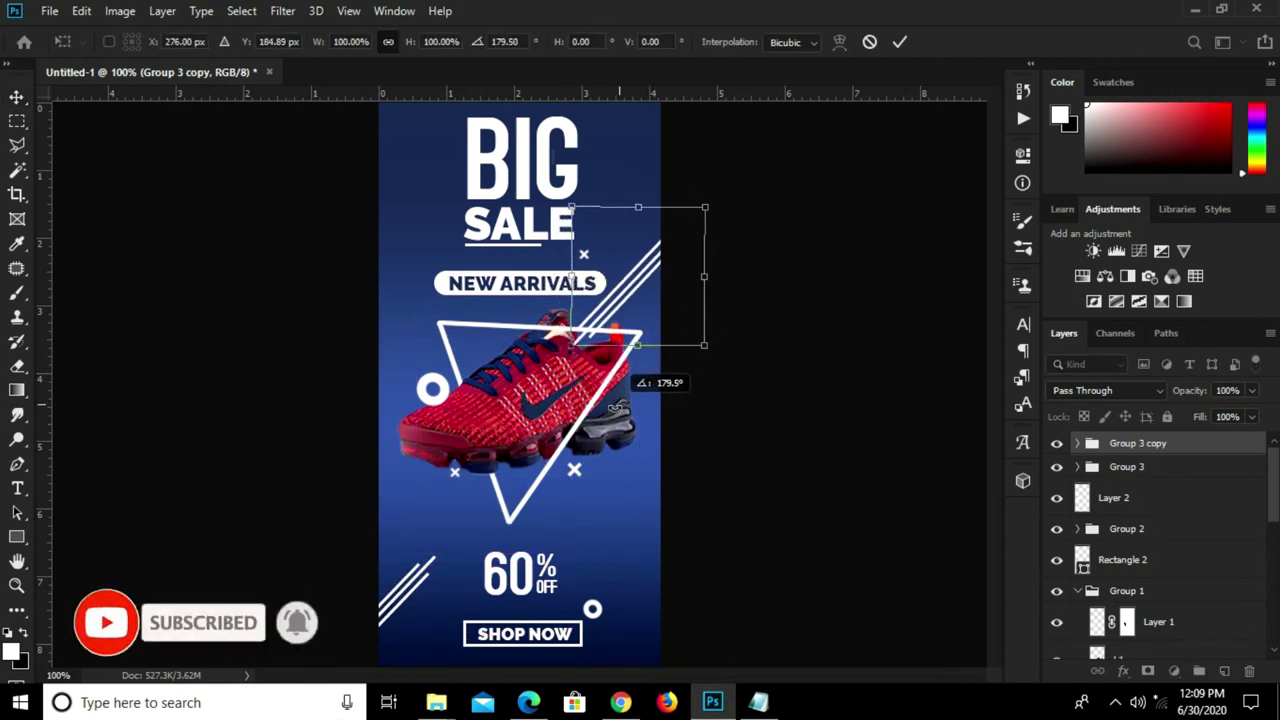
left_click_drag(622, 300, 668, 196)
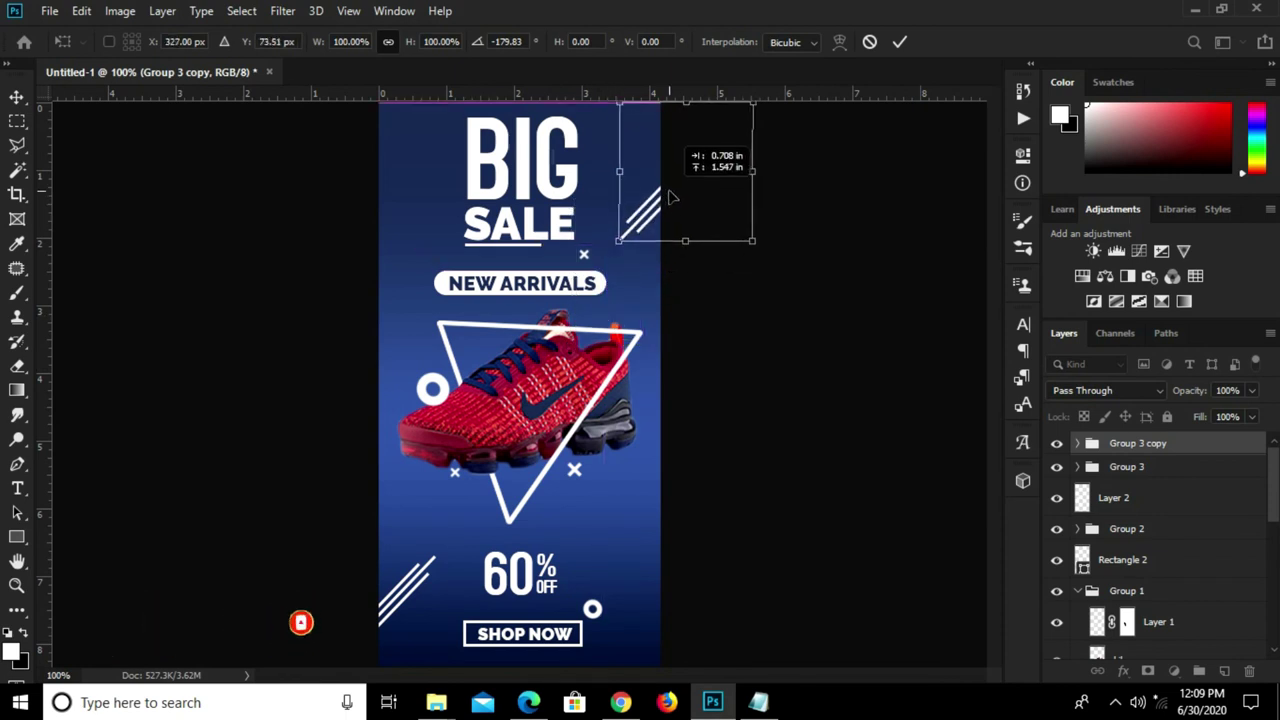
key("Return")
left_click(848, 242)
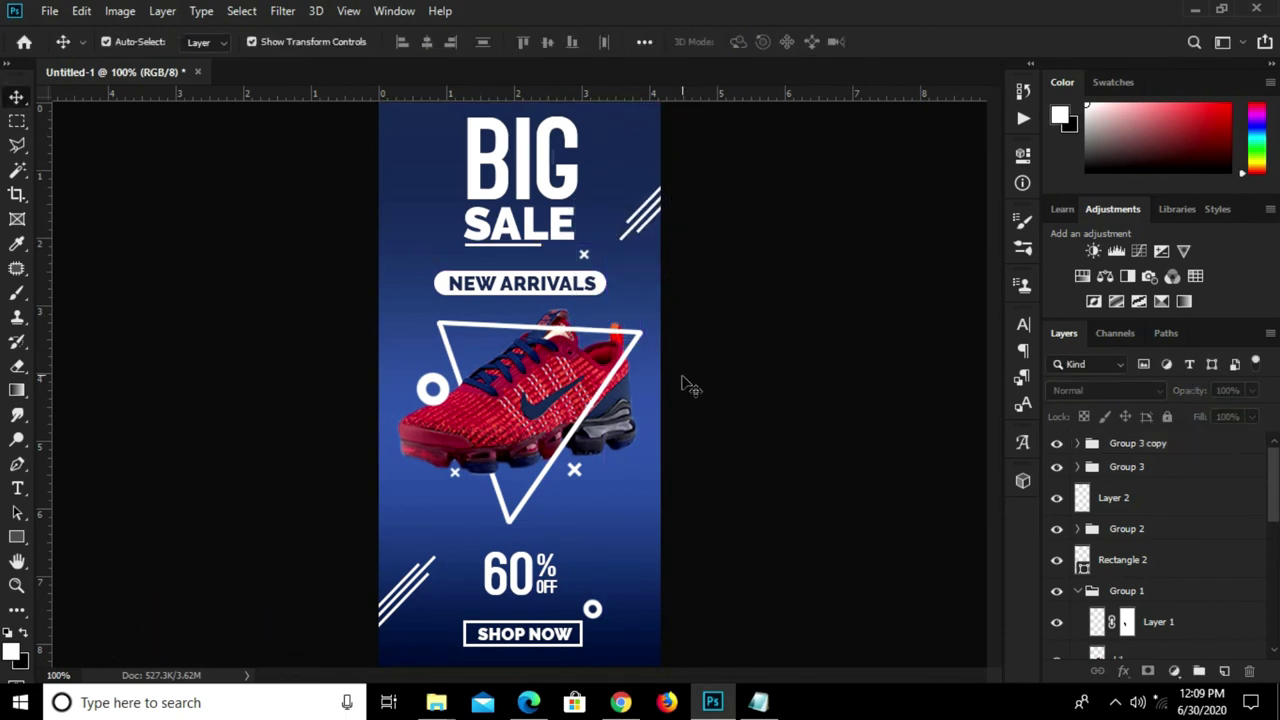
- Shift the bottom-left Group 3 stripes slightly left and down
left_click(410, 620)
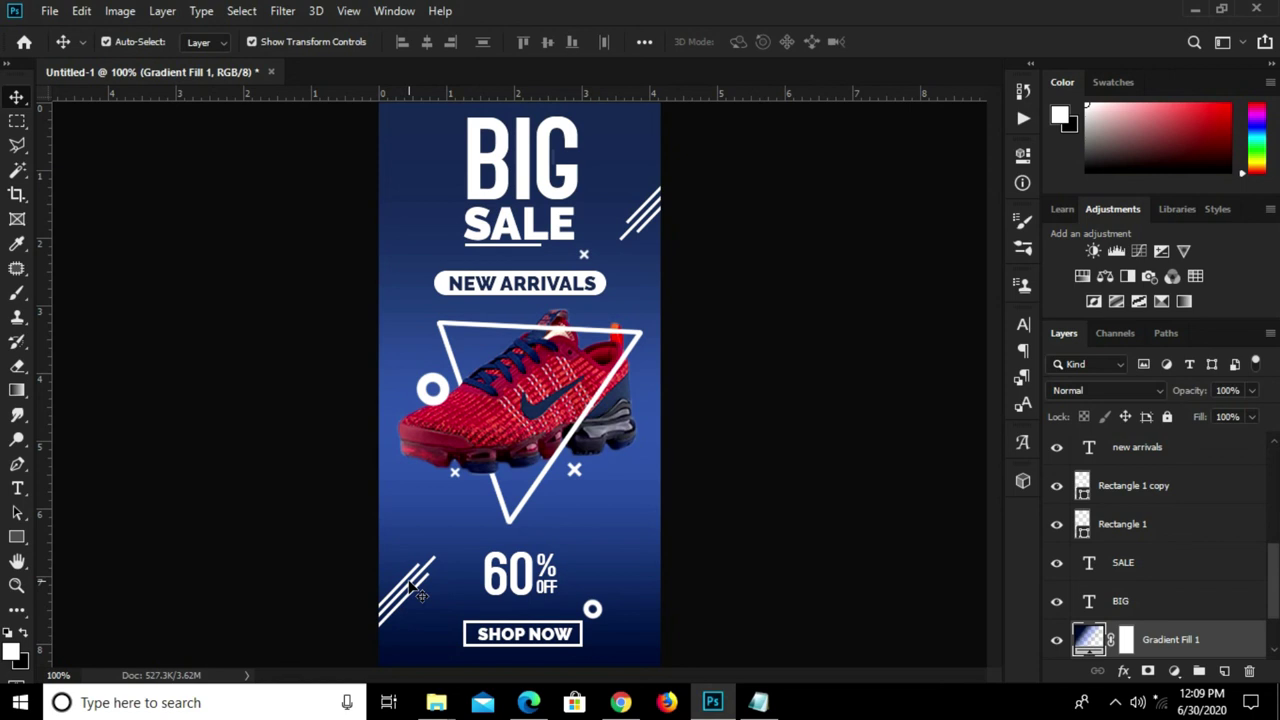
left_click(425, 588)
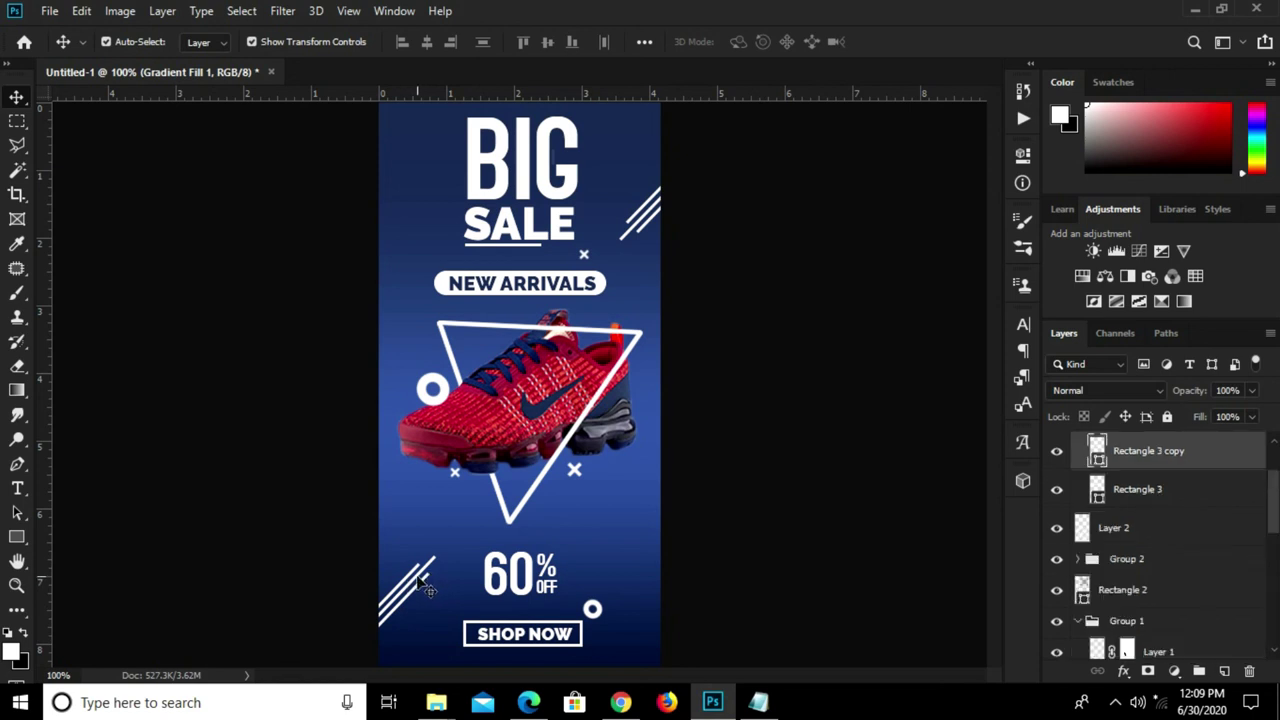
scroll(1138, 466, "up", 2)
left_click(1138, 457)
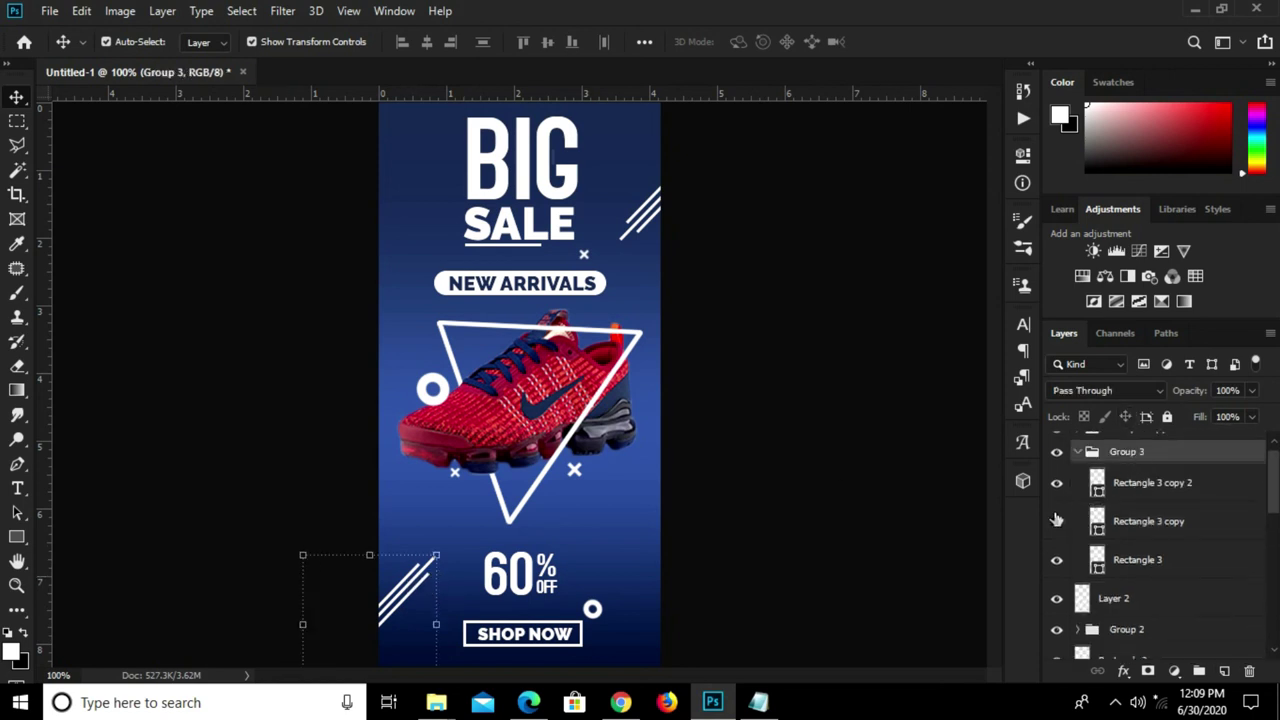
left_click(415, 588)
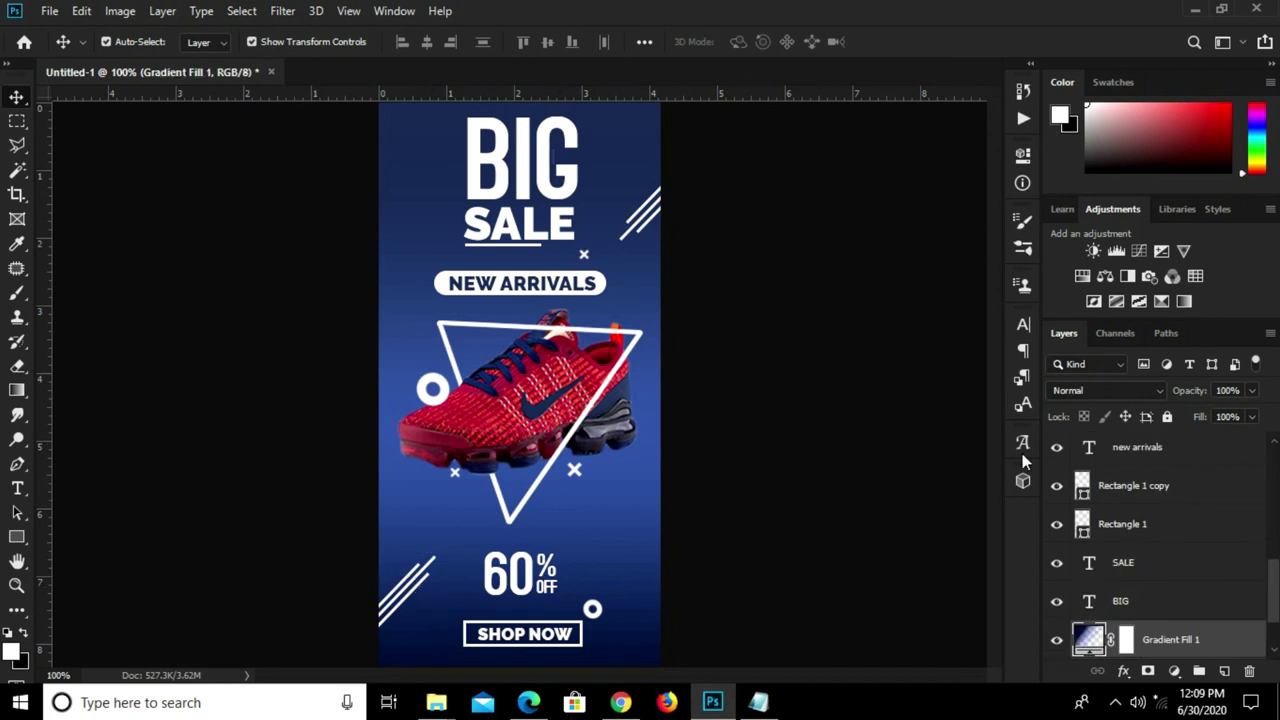
scroll(1145, 462, "up", 2)
scroll(1145, 462, "up", 2)
scroll(1145, 462, "up", 2)
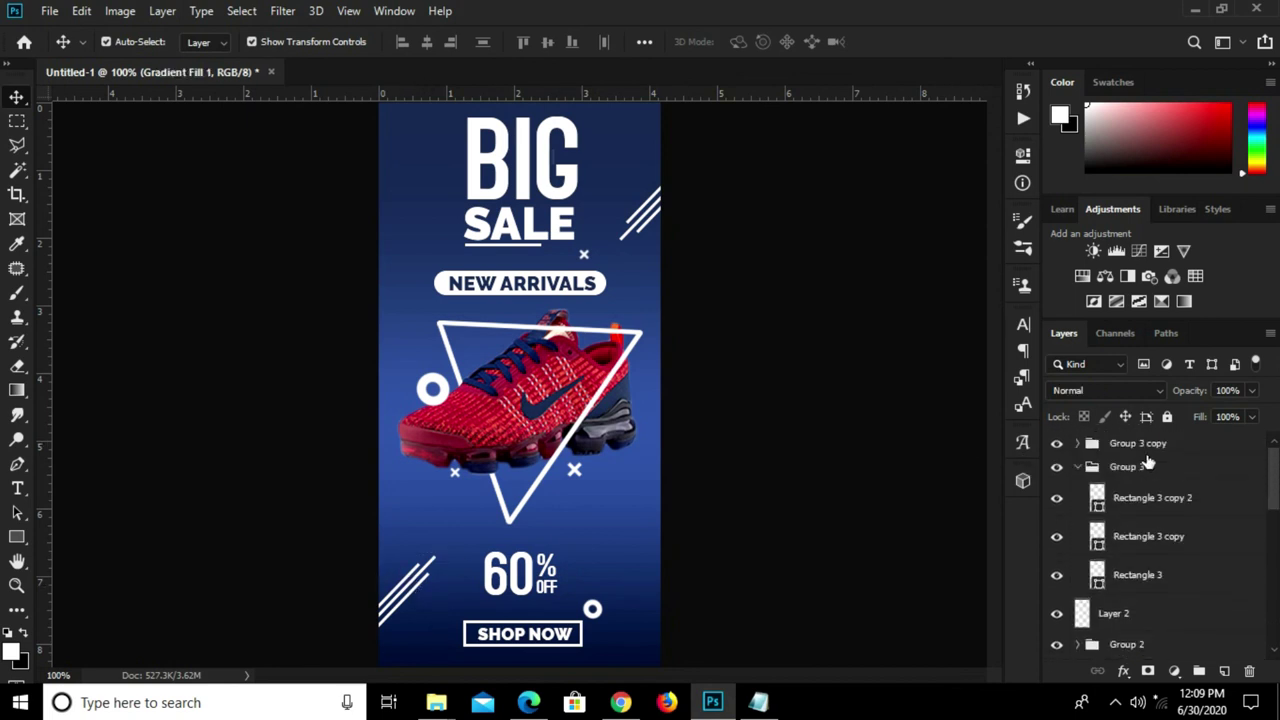
left_click(1147, 470)
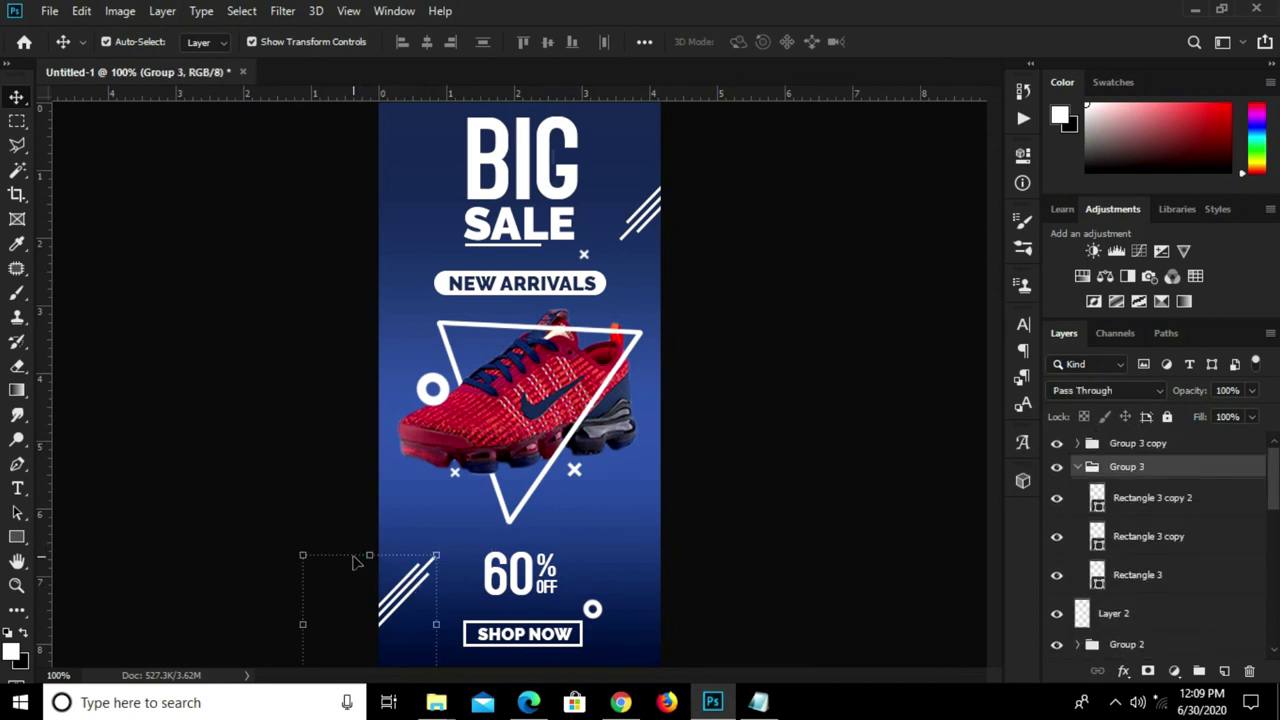
key("ctrl+t")
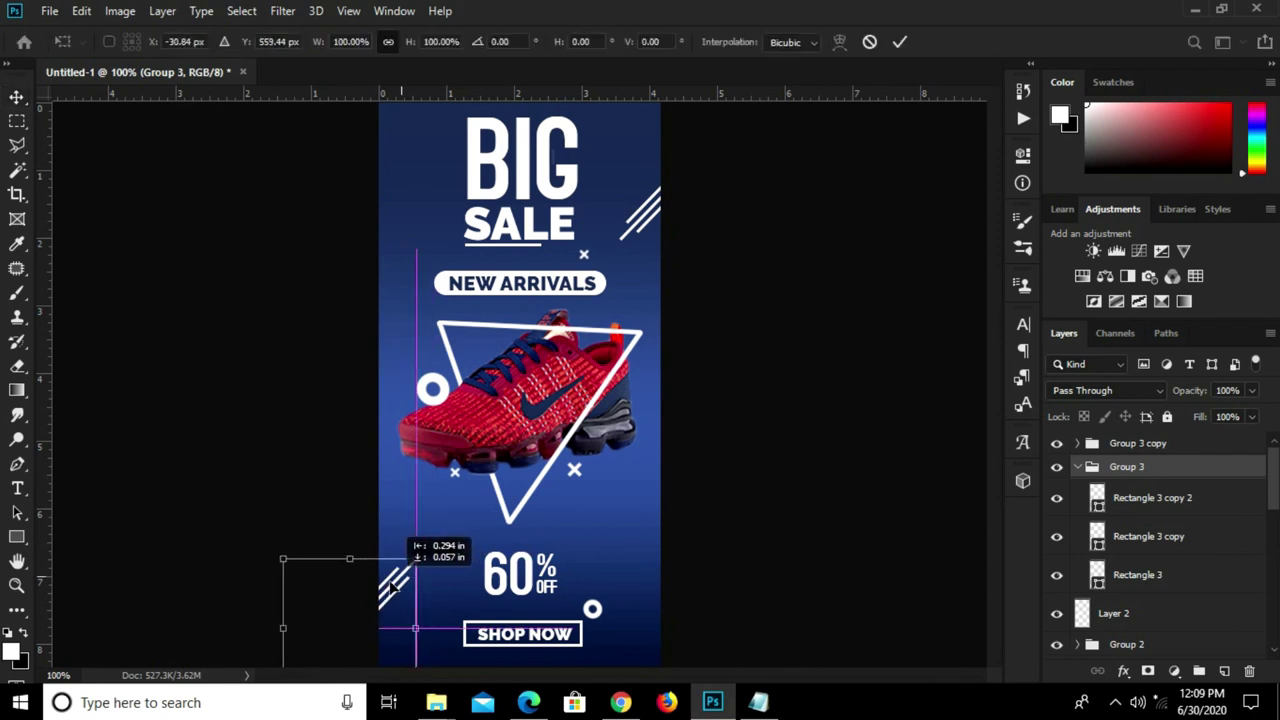
left_click_drag(410, 580, 390, 590)
key("Return")
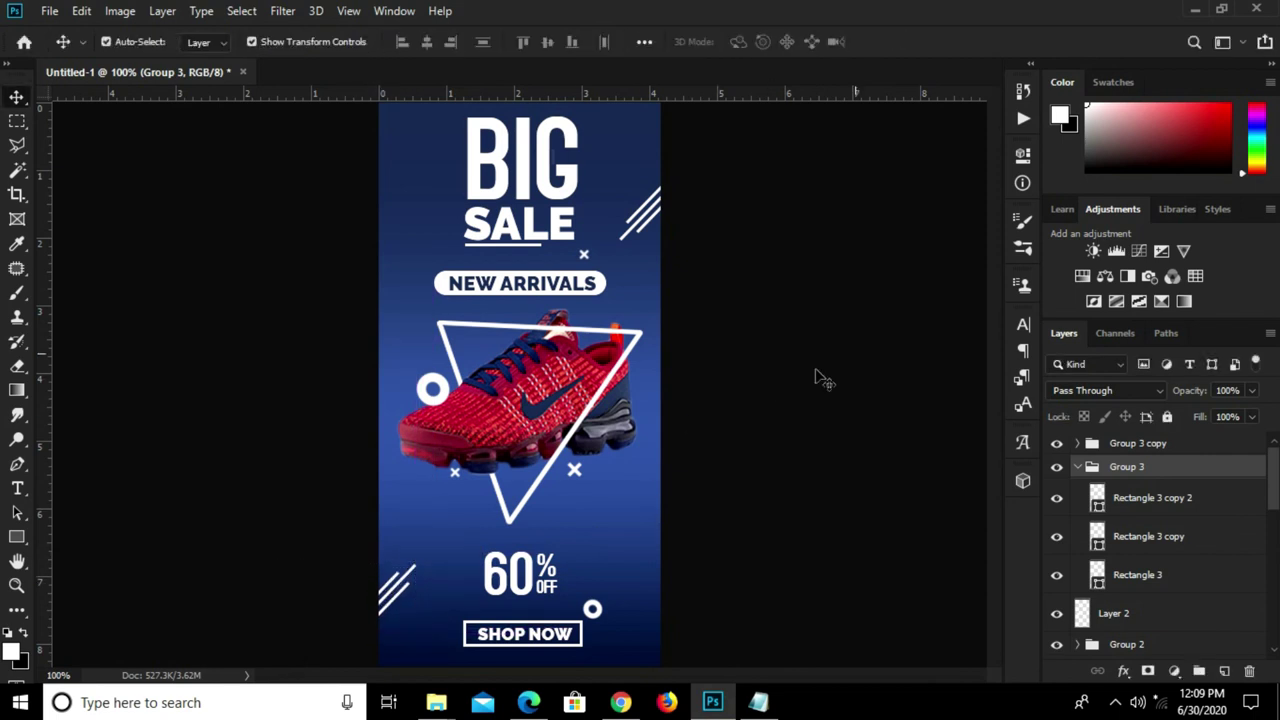
left_click(800, 390)
key("ctrl+0")
- Place a duplicate of the SHOP NOW text just below the original
key("ctrl+1")
left_click(522, 633)
scroll(608, 614, "up", 3)
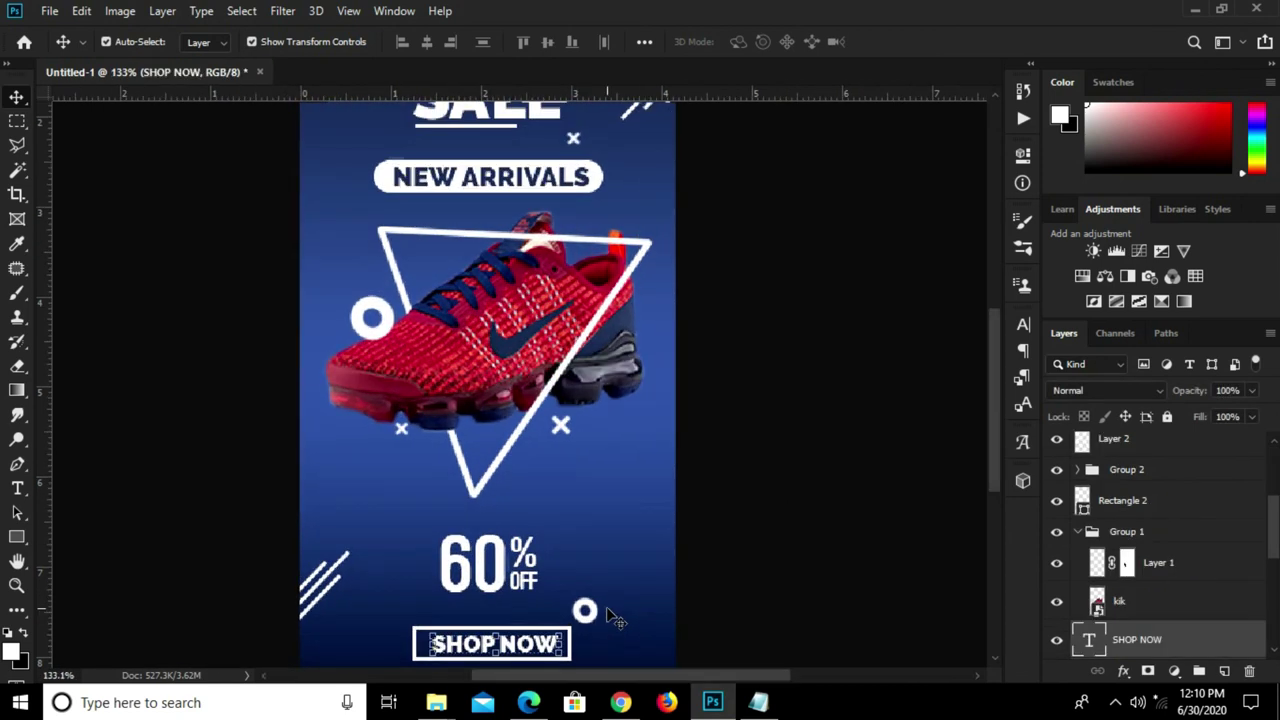
left_click_drag(988, 441, 988, 520)
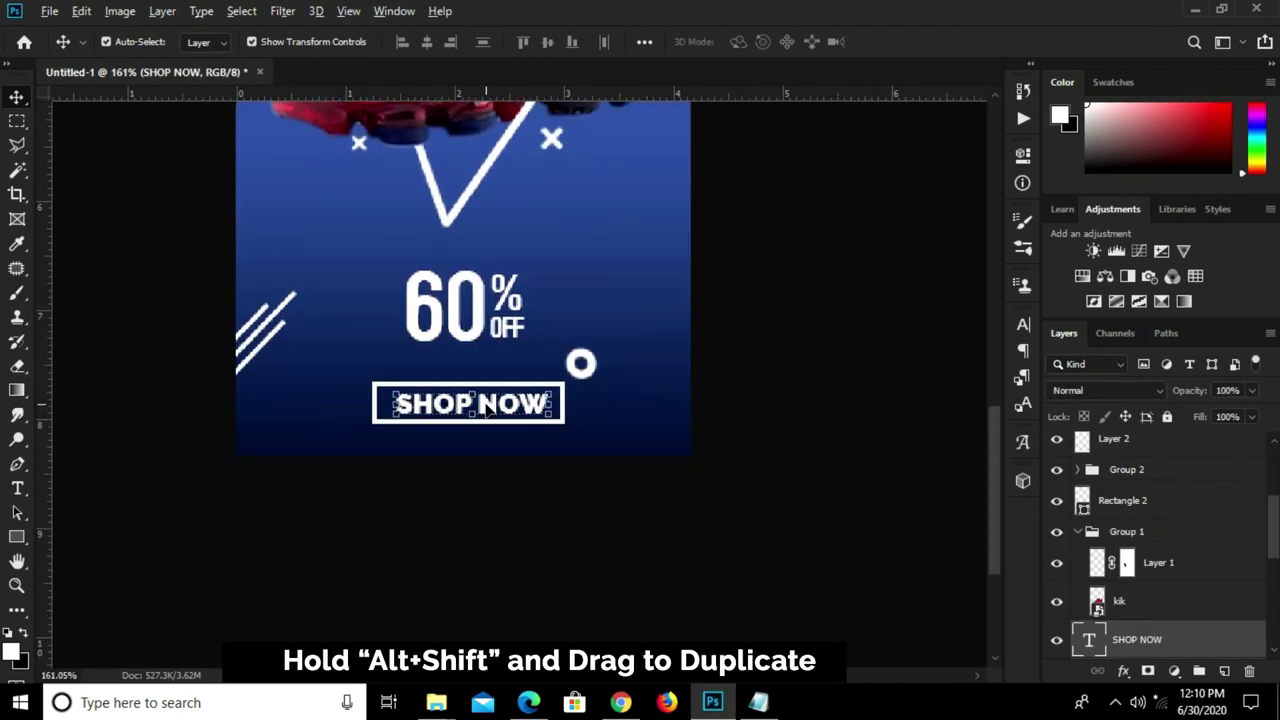
left_click_drag(487, 412, 490, 447)
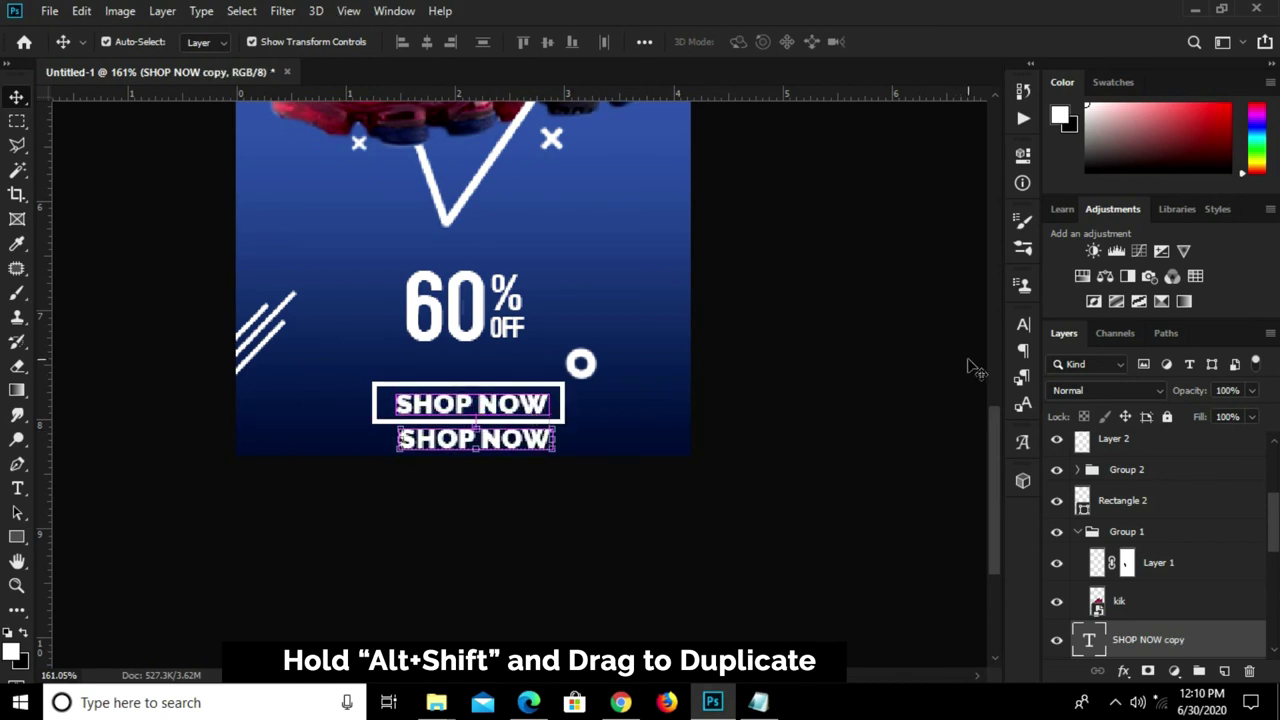
- Set the duplicate SHOP NOW text's font style to Regular
left_click(1026, 324)
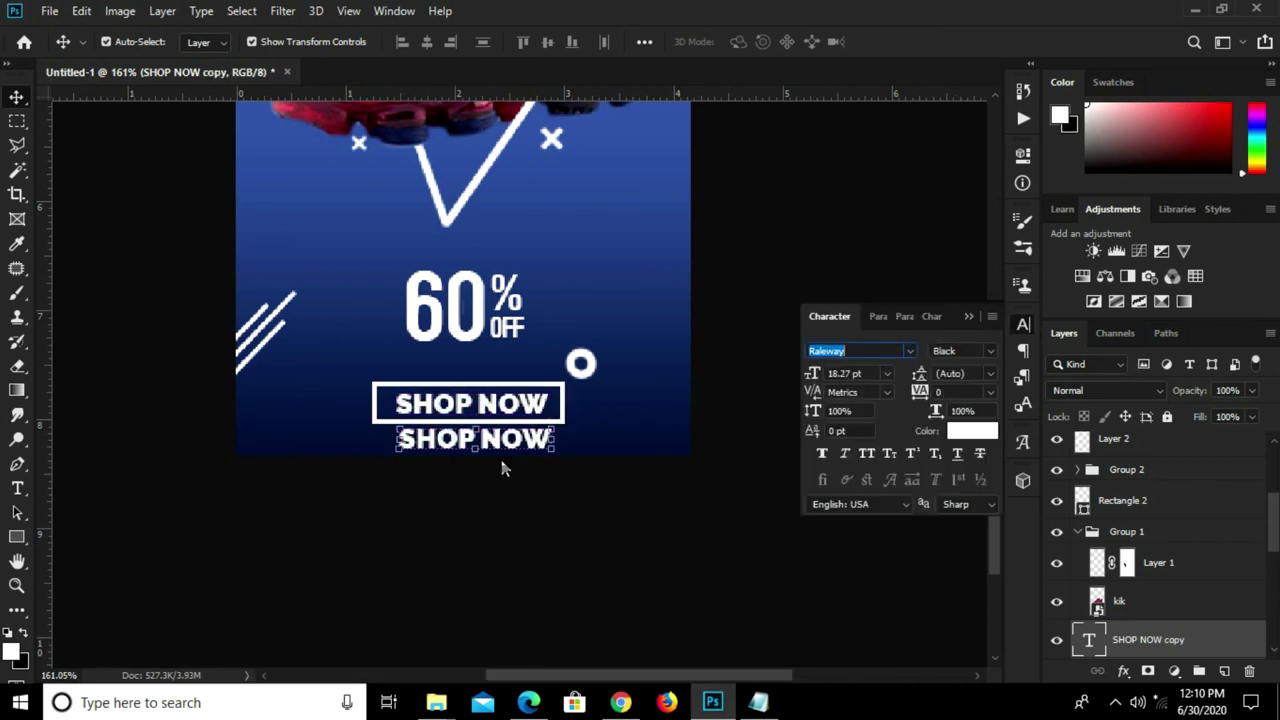
left_click(989, 351)
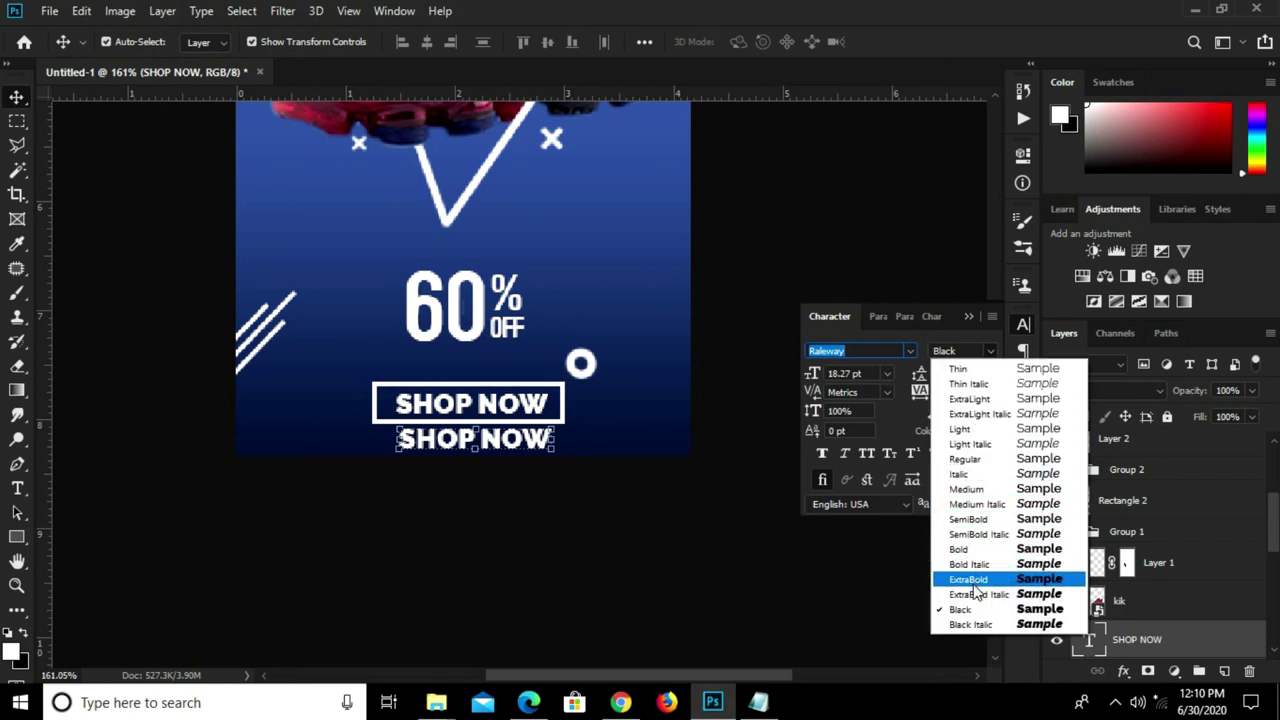
left_click(966, 459)
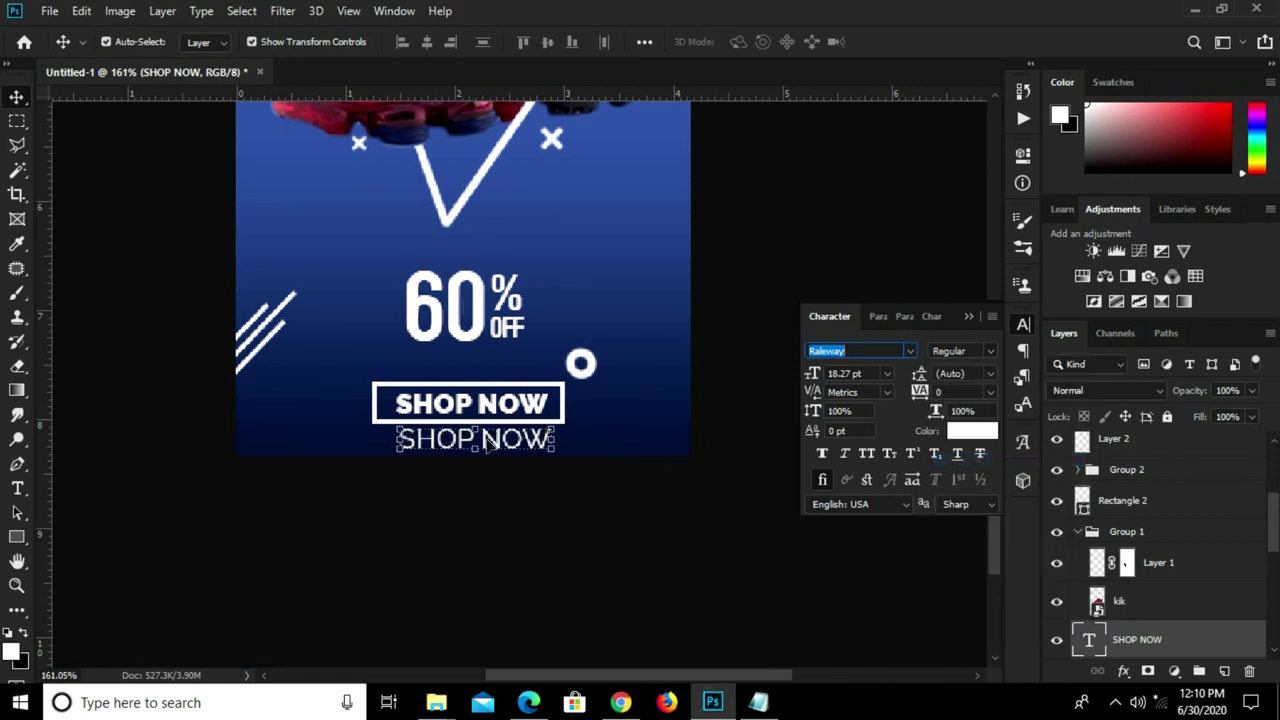
left_click(967, 317)
left_click(617, 423)
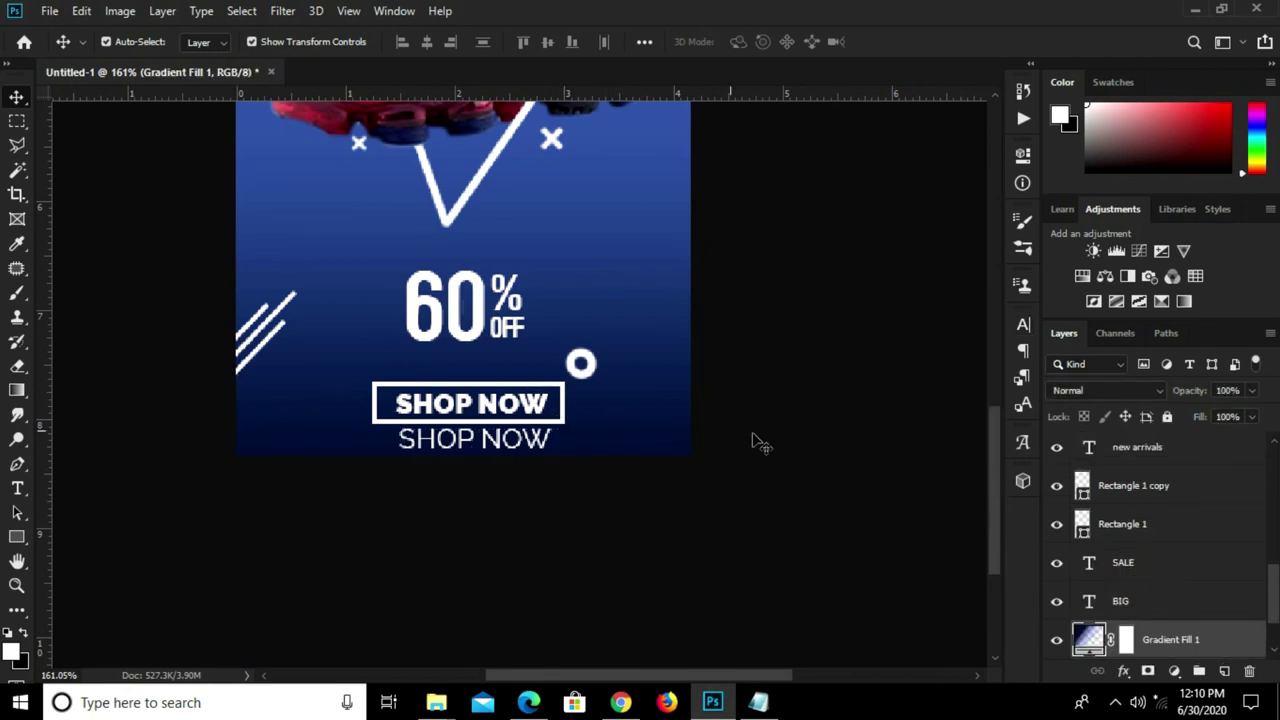
- Nudge Rectangle 2 and its button text up, then shift the lower SHOP NOW slightly up
left_click(520, 424)
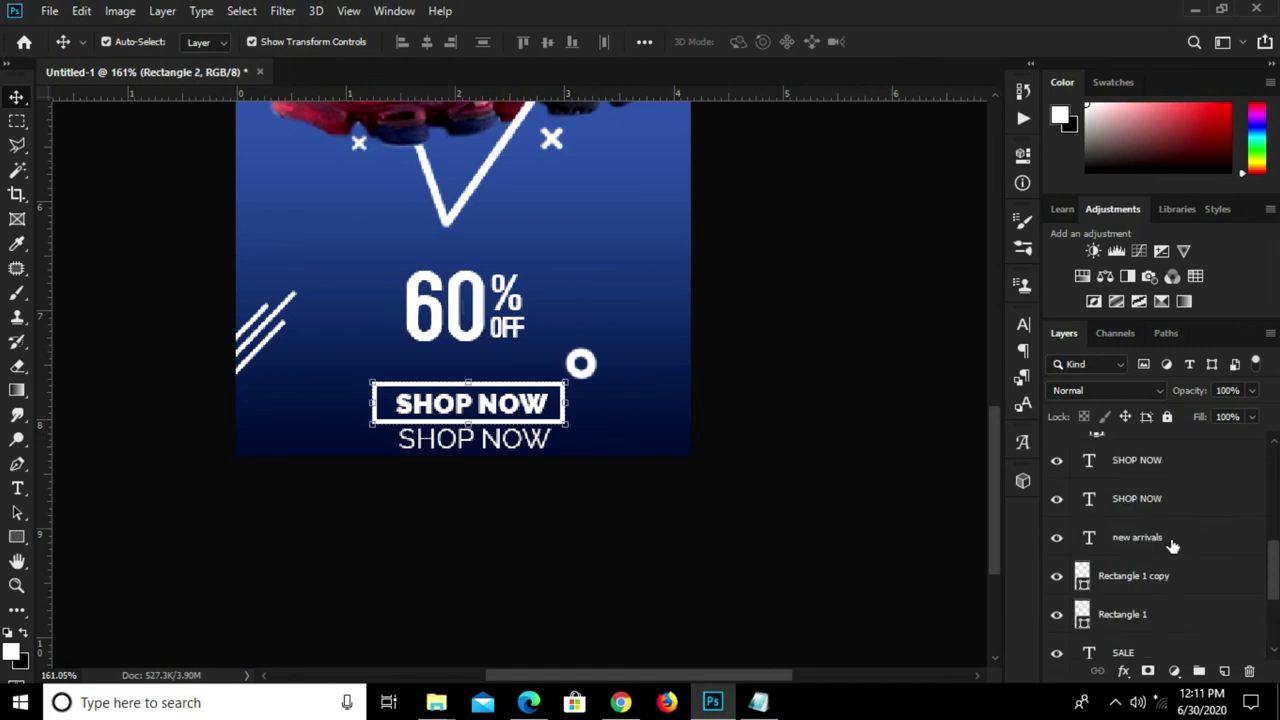
left_click(1128, 507, "ctrl")
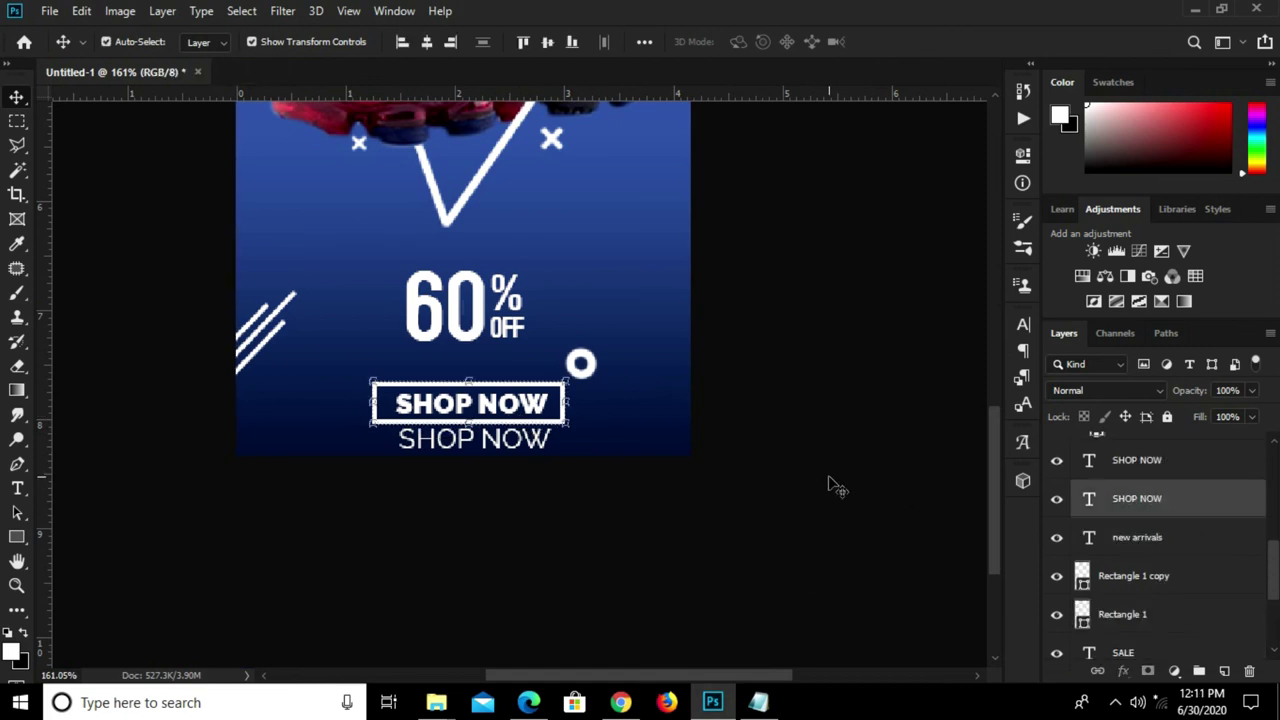
key("Up")
key("Up")
key("Up")
key("Up")
key("Up")
key("Up")
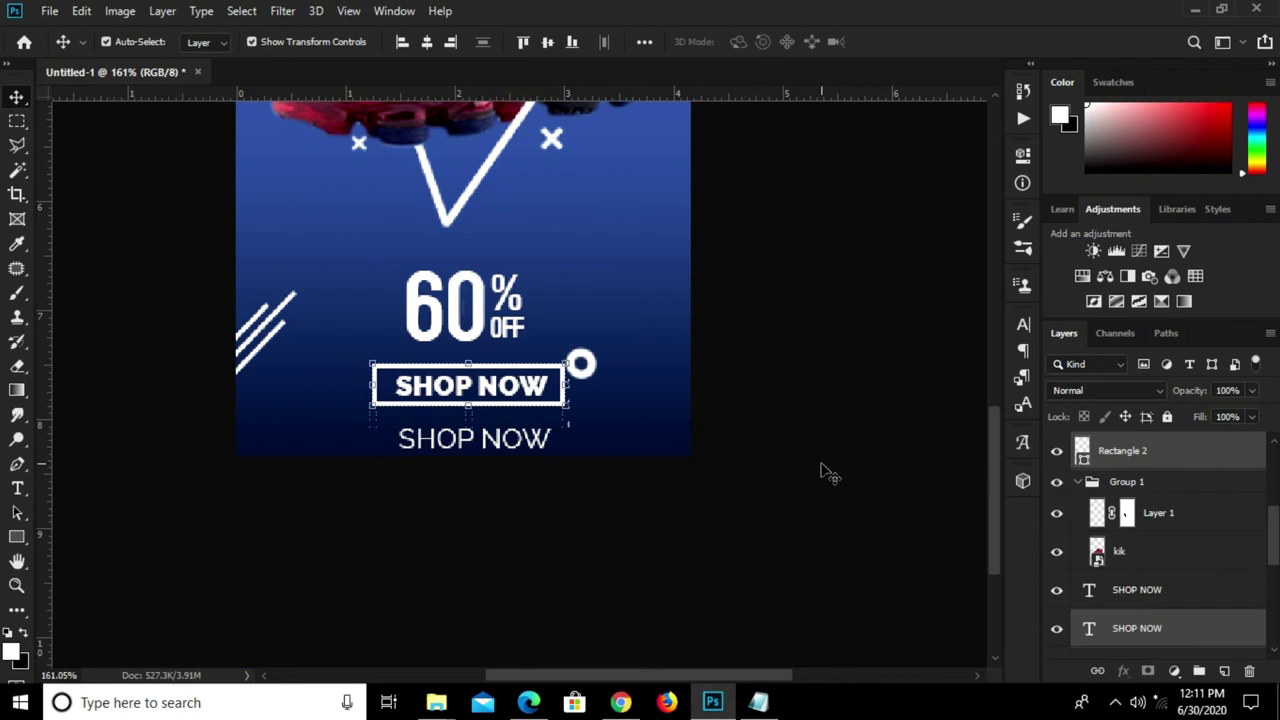
left_click(705, 455)
left_click_drag(498, 441, 497, 435)
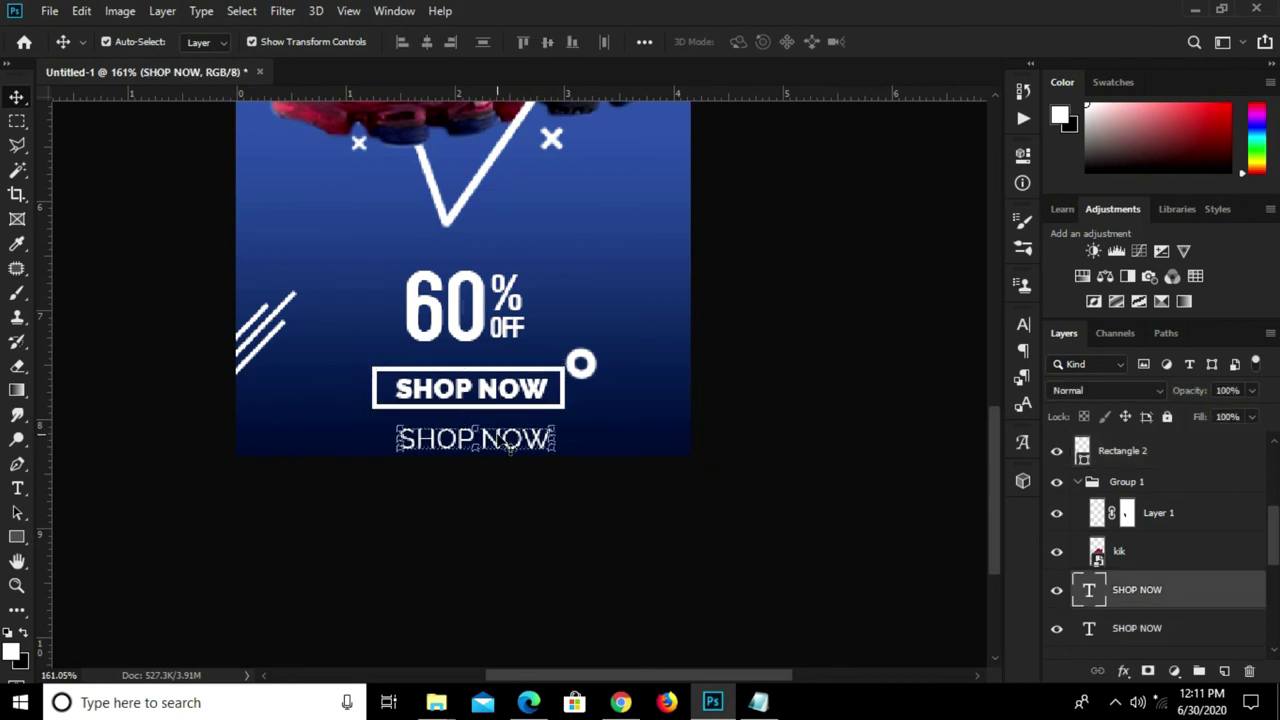
double_click(481, 438)
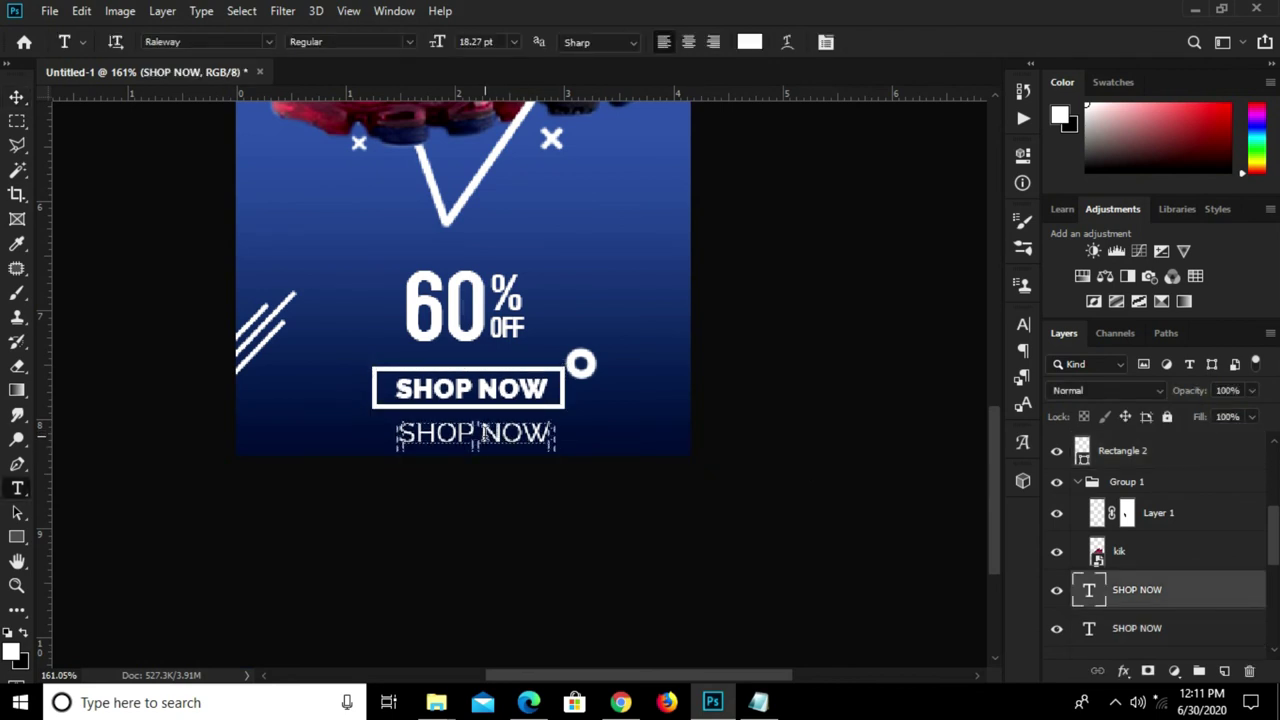
key("ctrl+a")
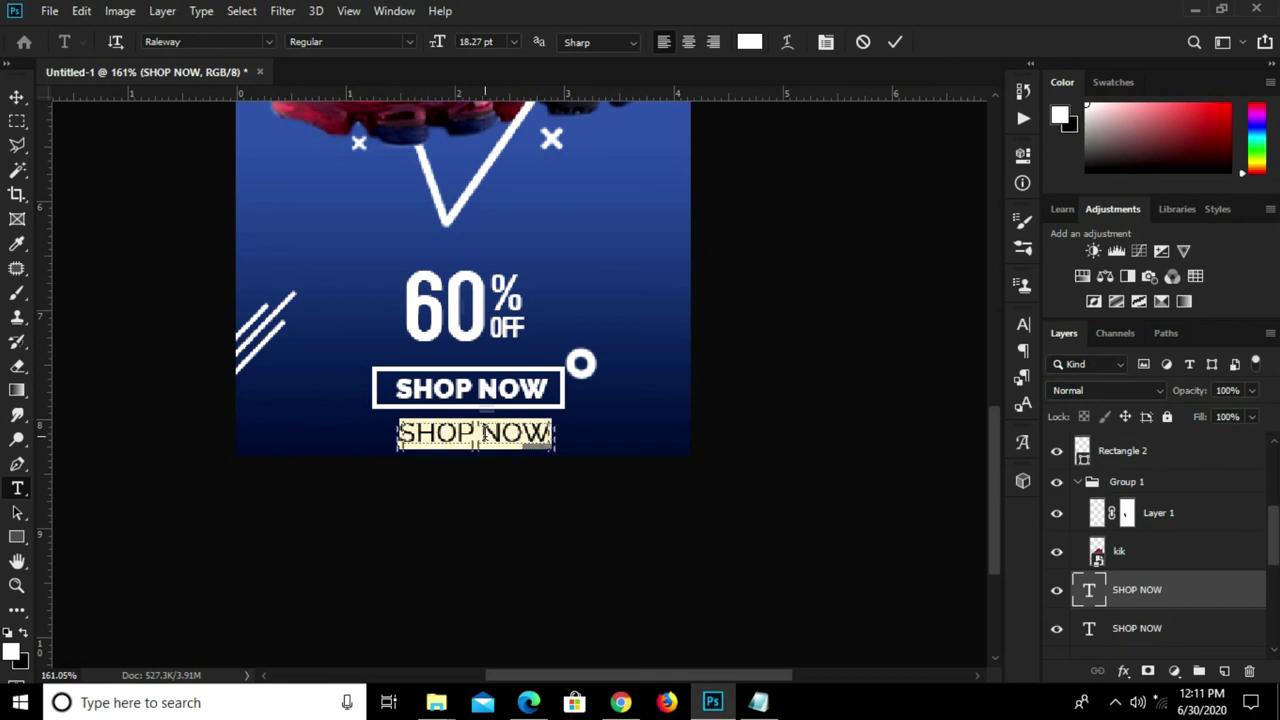
type("wwww")
key("BackSpace")
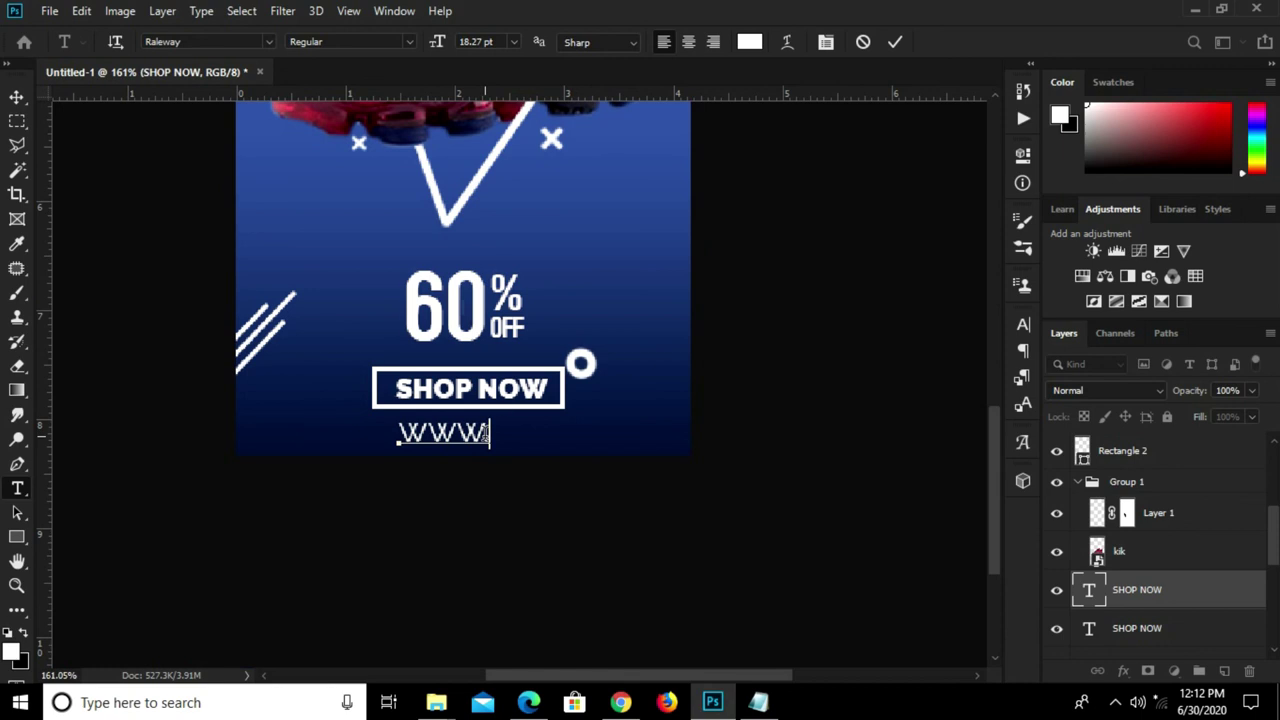
type("web")
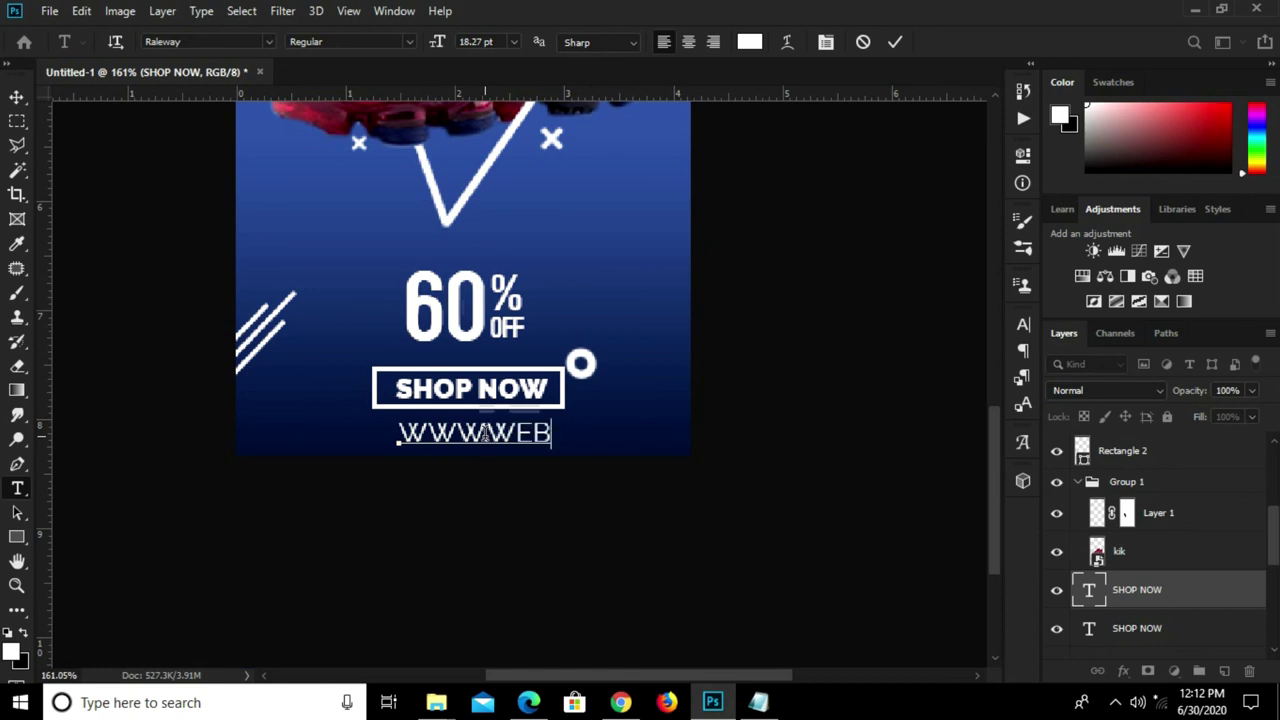
type("ba")
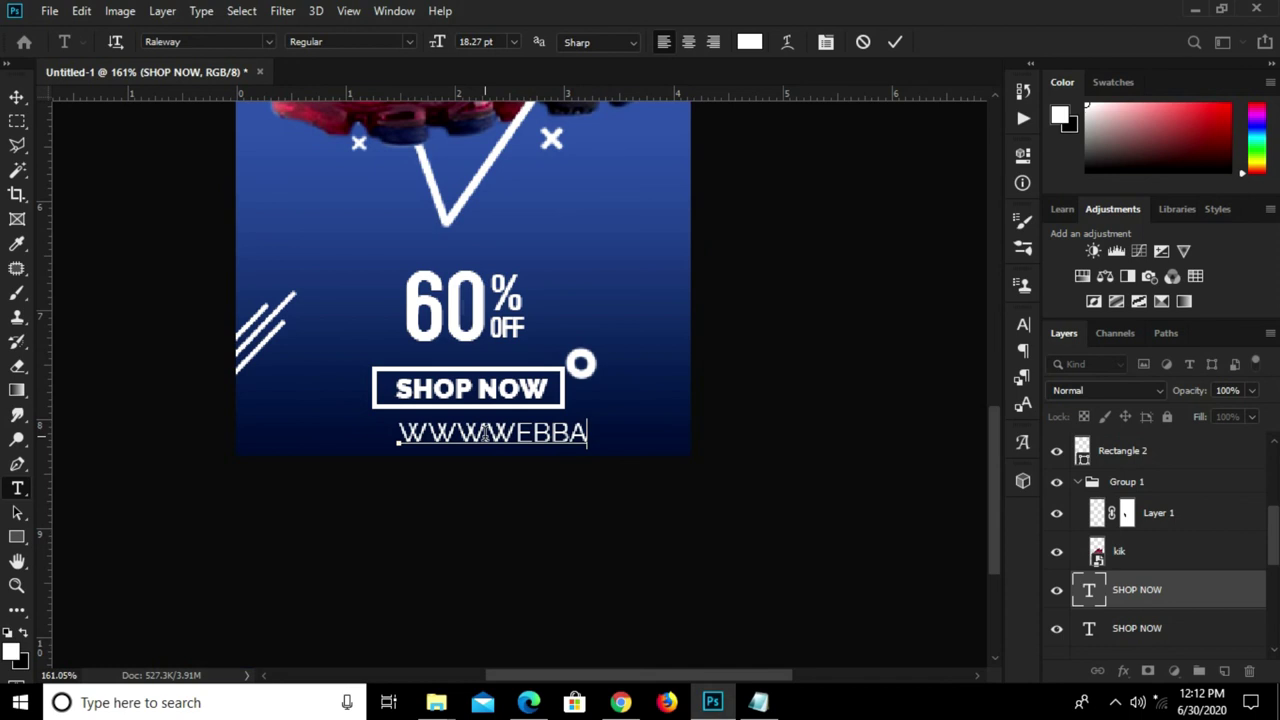
type("nner")
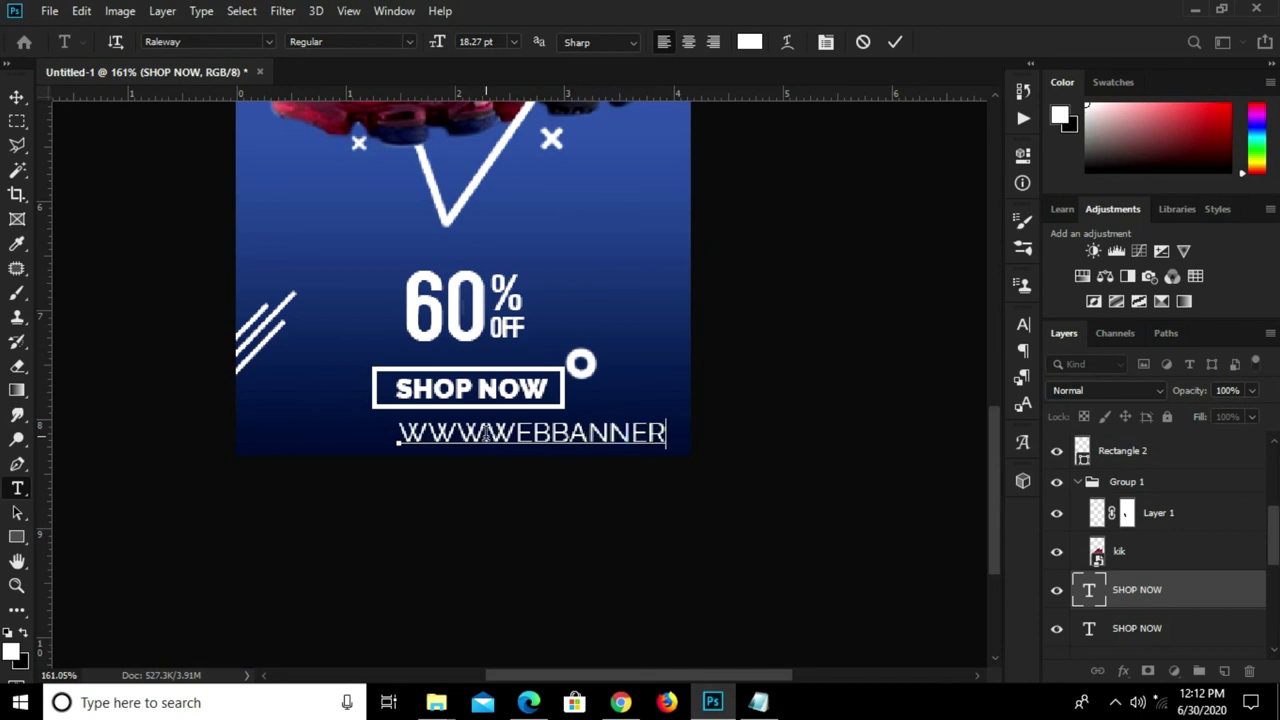
type("c")
left_click(895, 42)
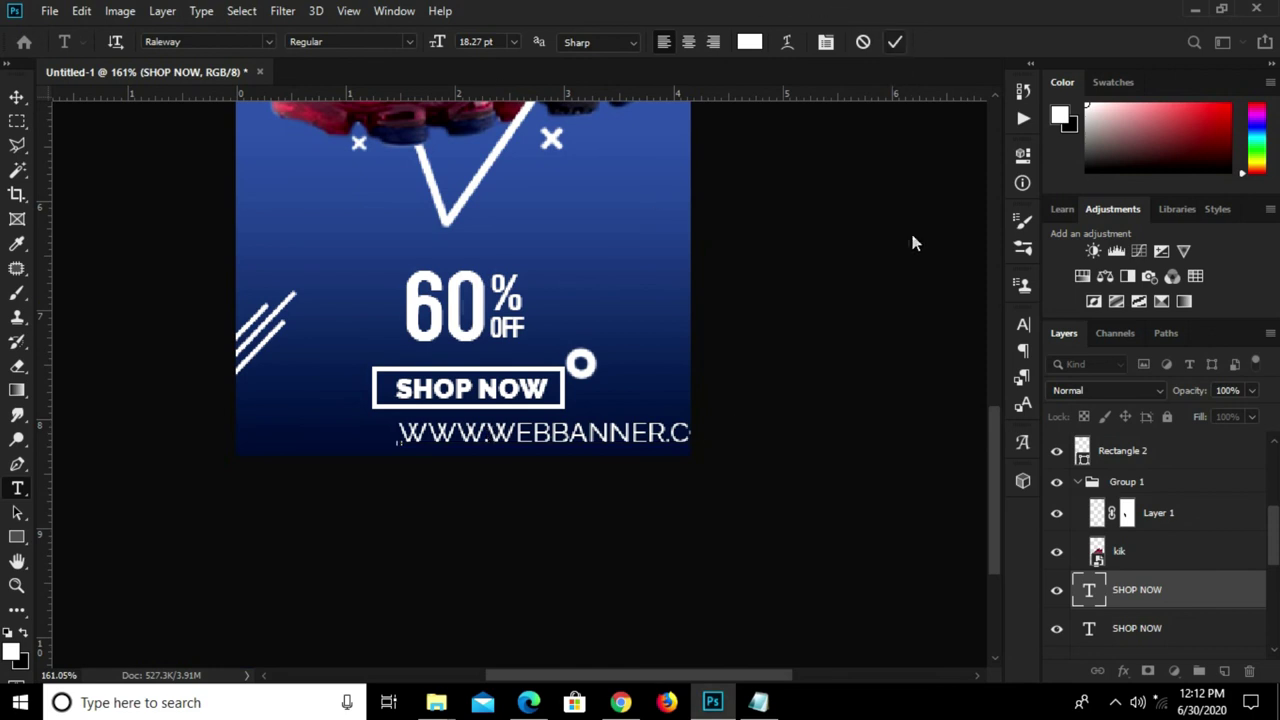
- Turn off All Caps so the URL shows in lowercase
left_click(1022, 324)
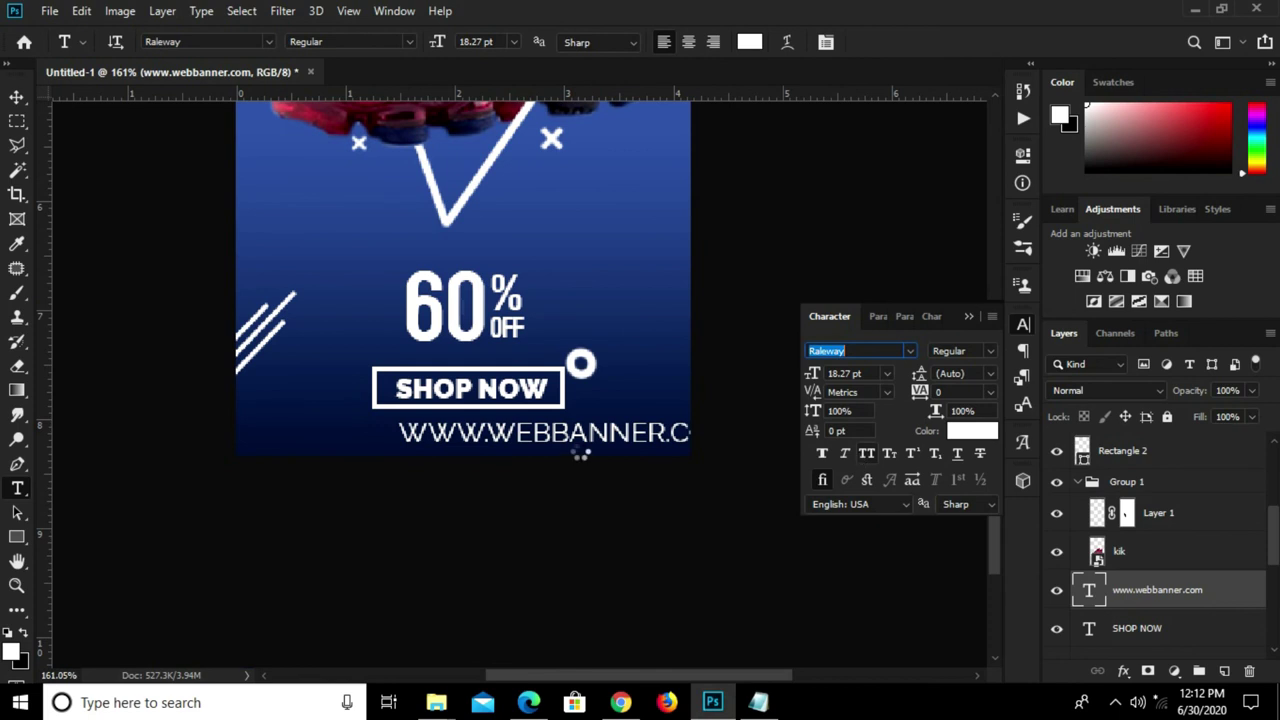
key("alt+Down")
type("v")
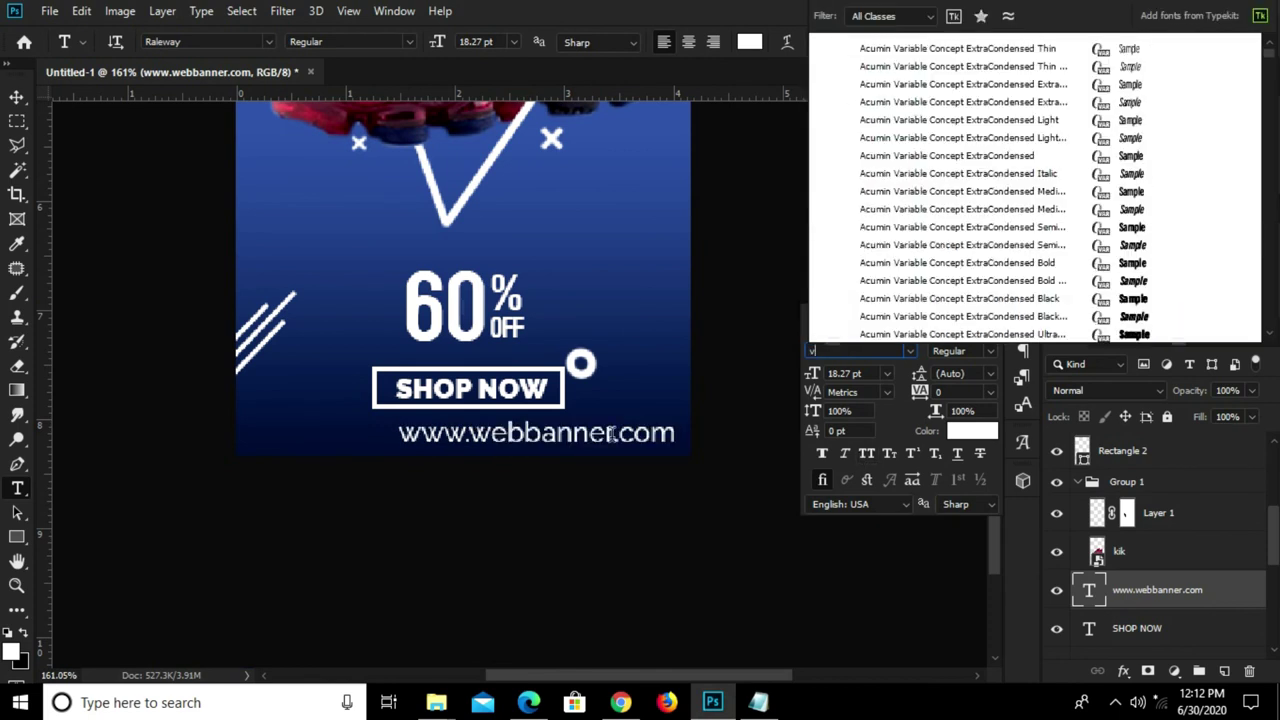
left_click(783, 8)
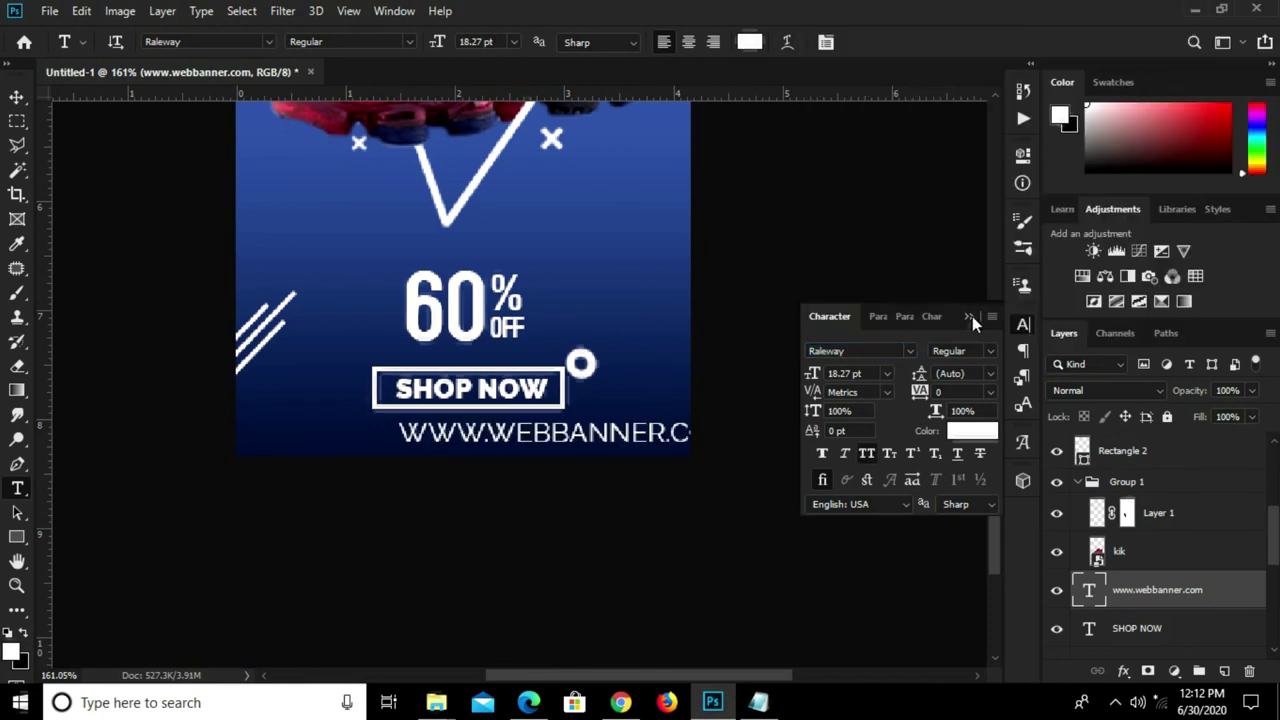
left_click(968, 316)
left_click(1023, 324)
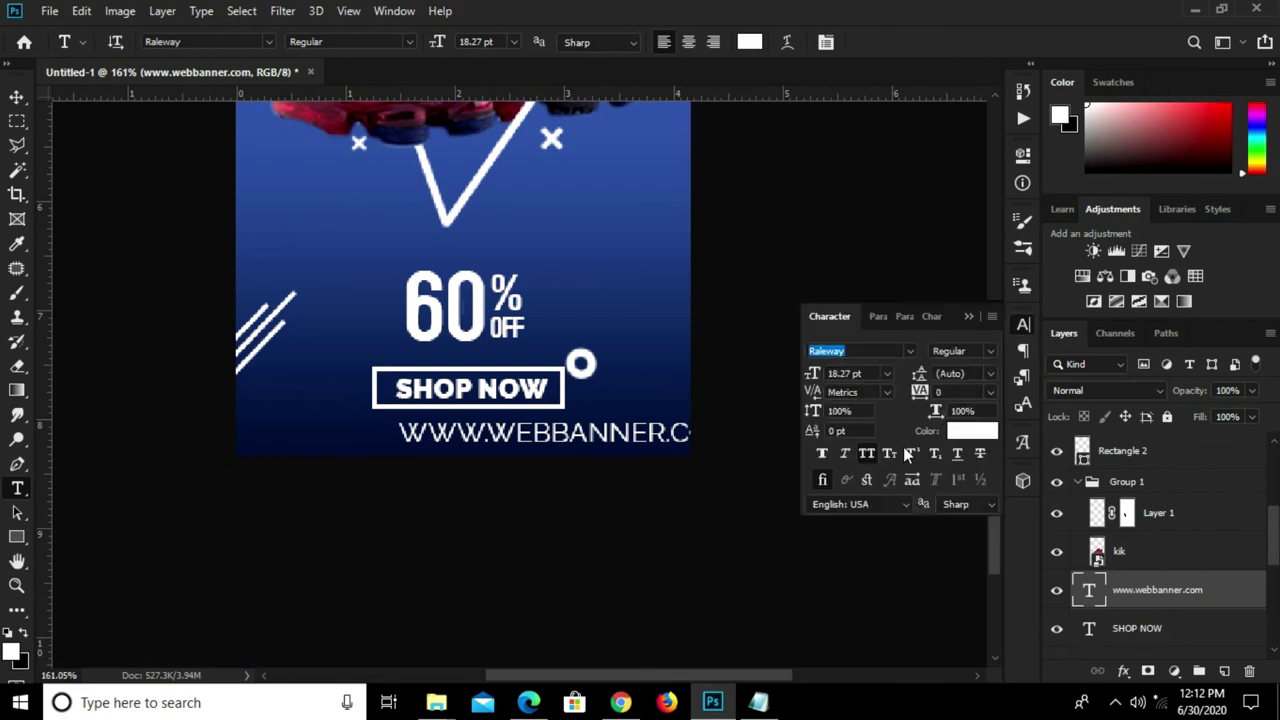
left_click(867, 455)
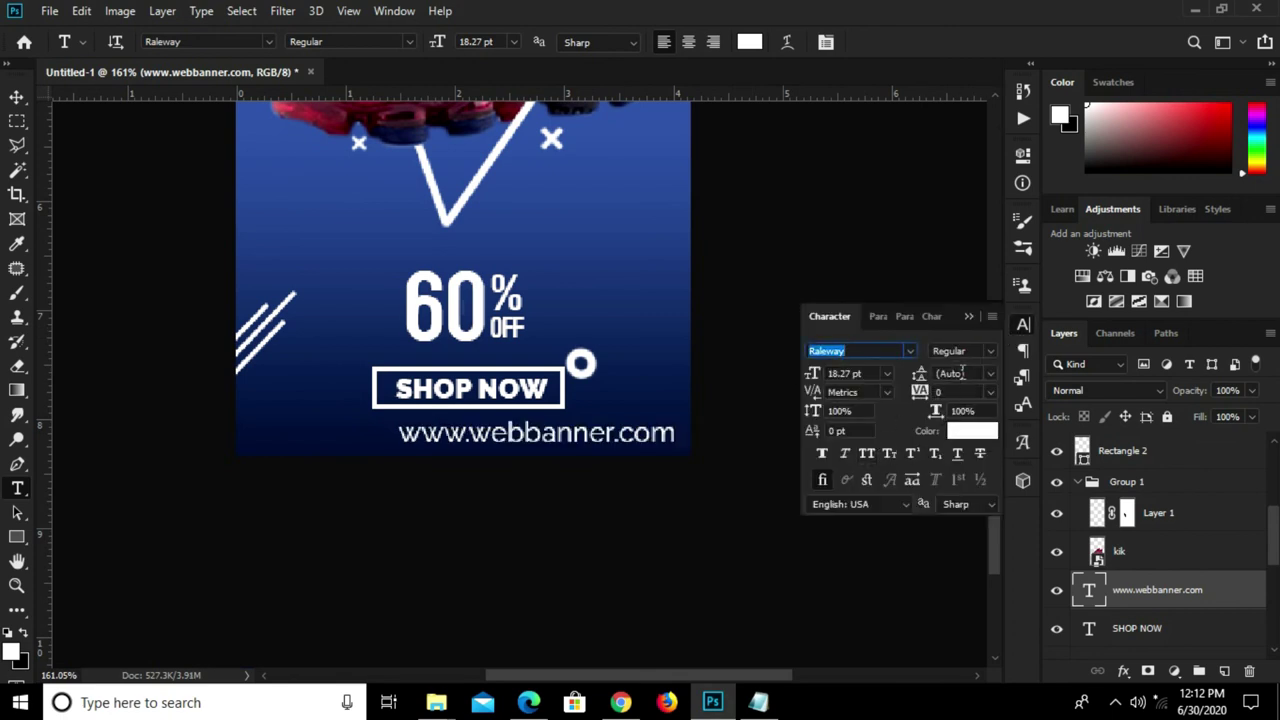
left_click(968, 318)
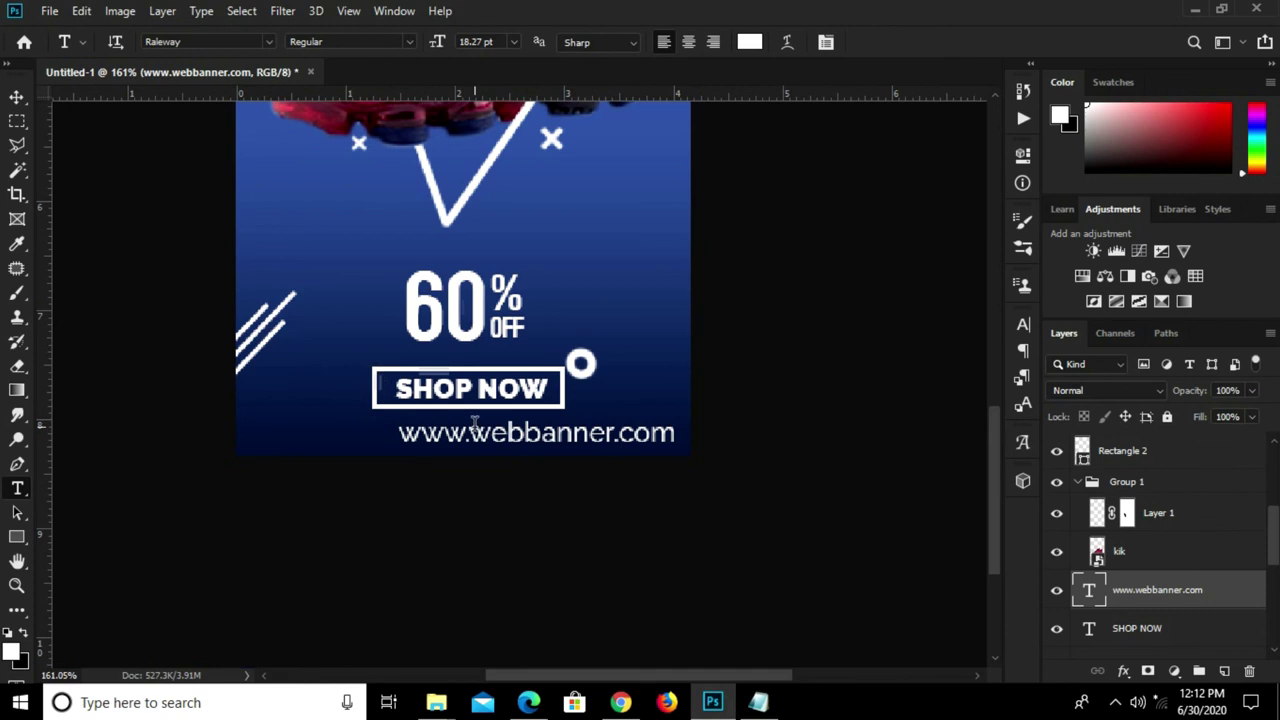
key("v")
key("ctrl+a")
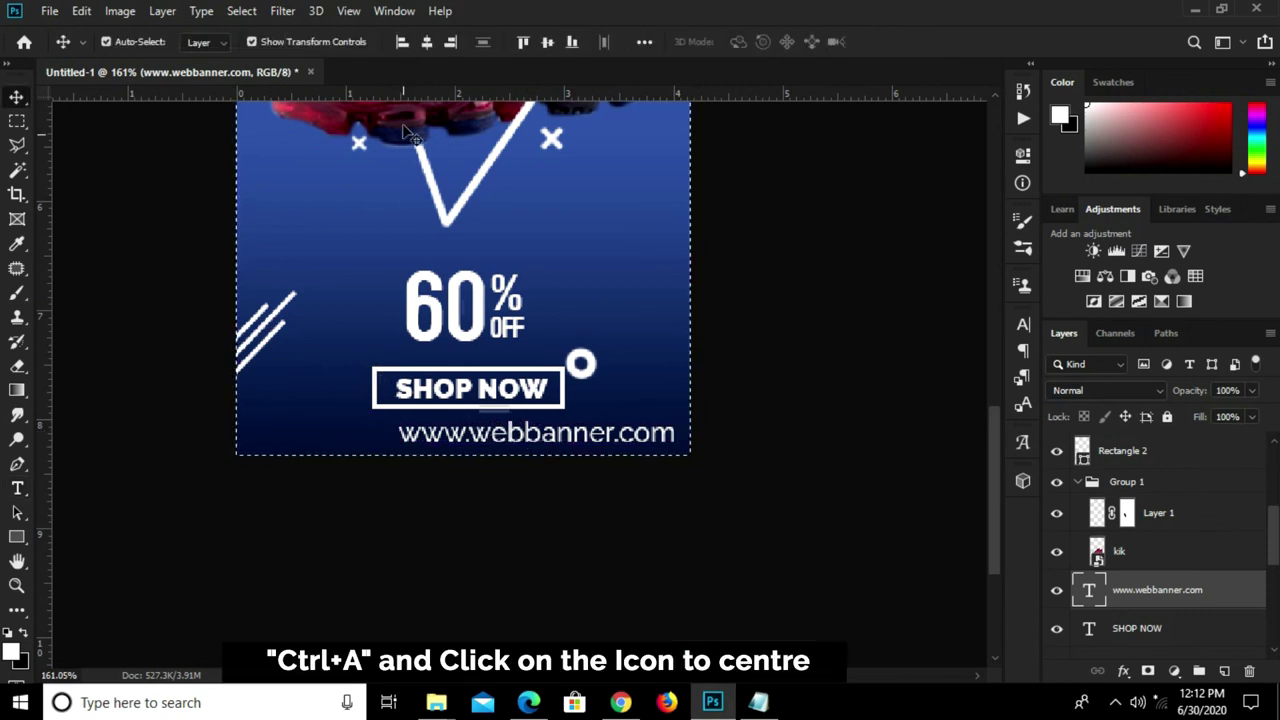
left_click(426, 42)
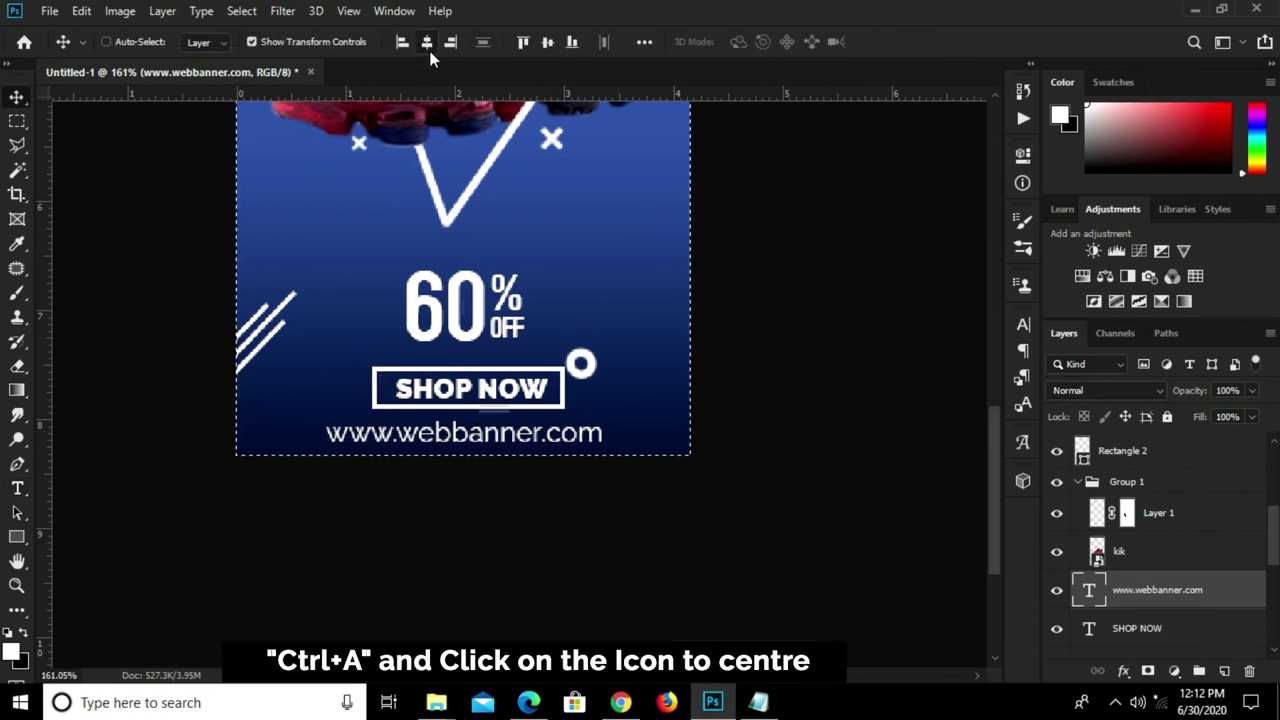
key("ctrl+d")
left_click(780, 390)
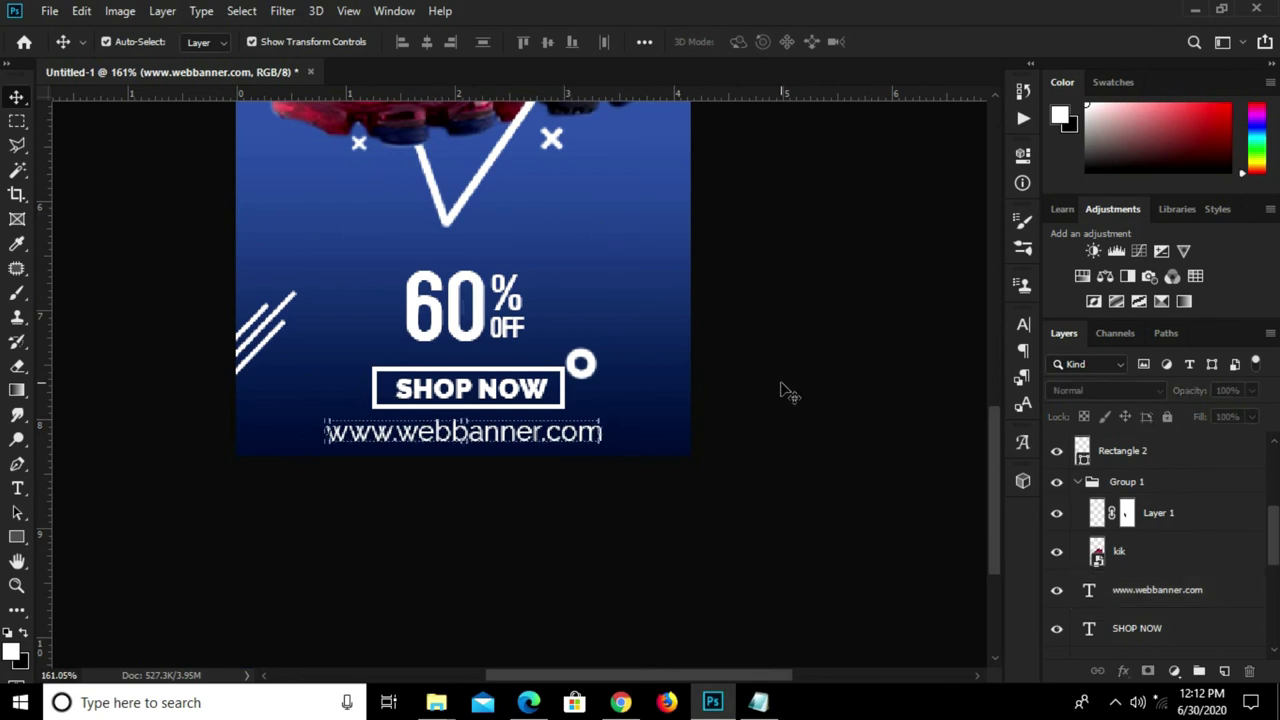
key("ctrl+0")
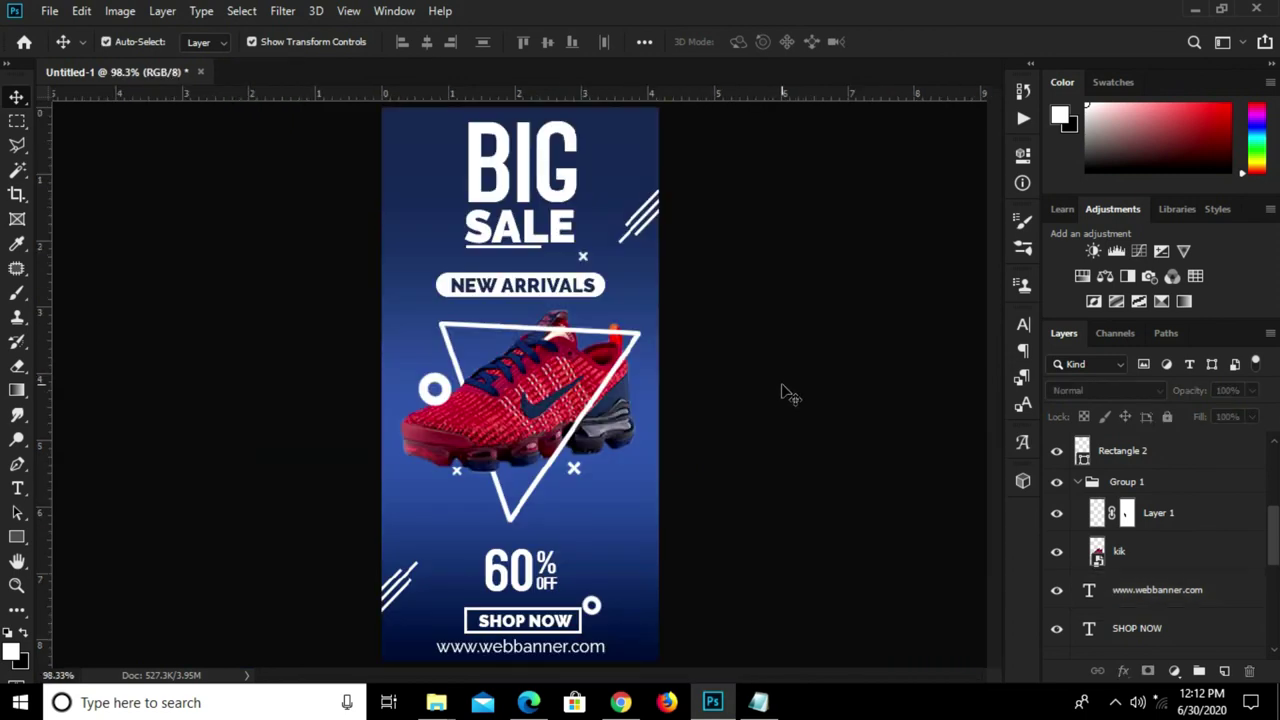